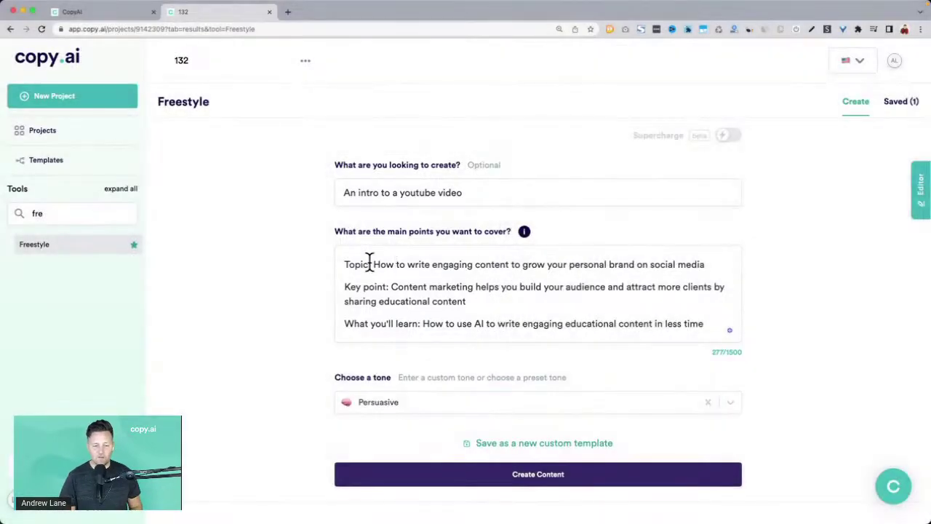
Review the topic, key point and what-you'll-learn lines entered as main points for the YouTube video intro.
drag(346, 264, 437, 283)
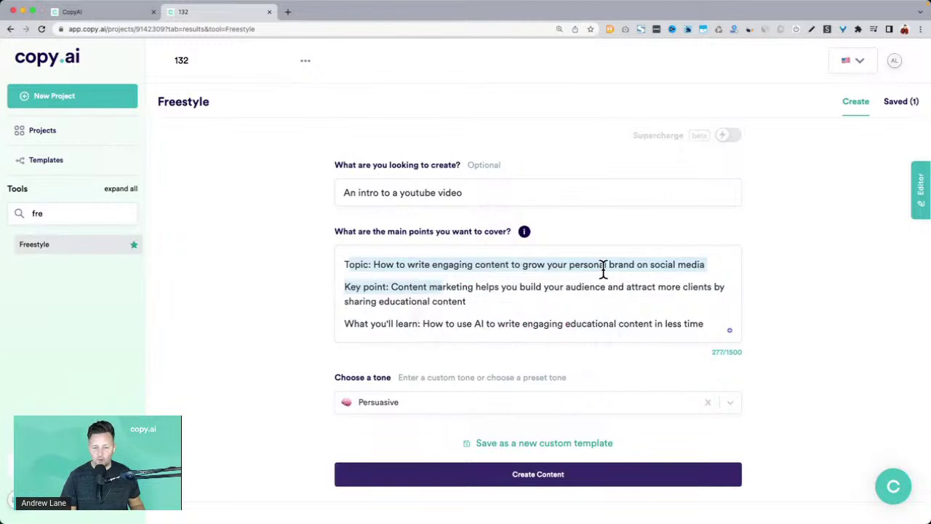
click(383, 296)
drag(393, 287, 492, 301)
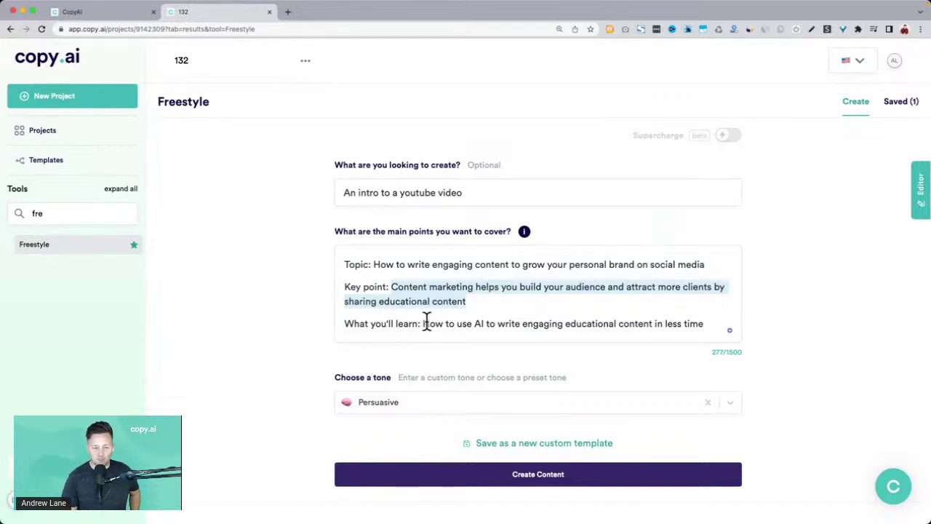
triple_click(384, 325)
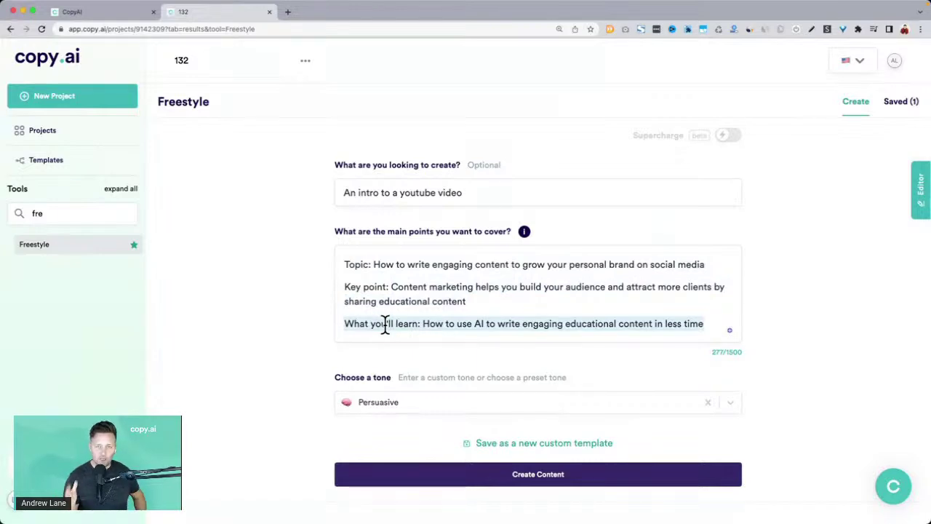
click(295, 320)
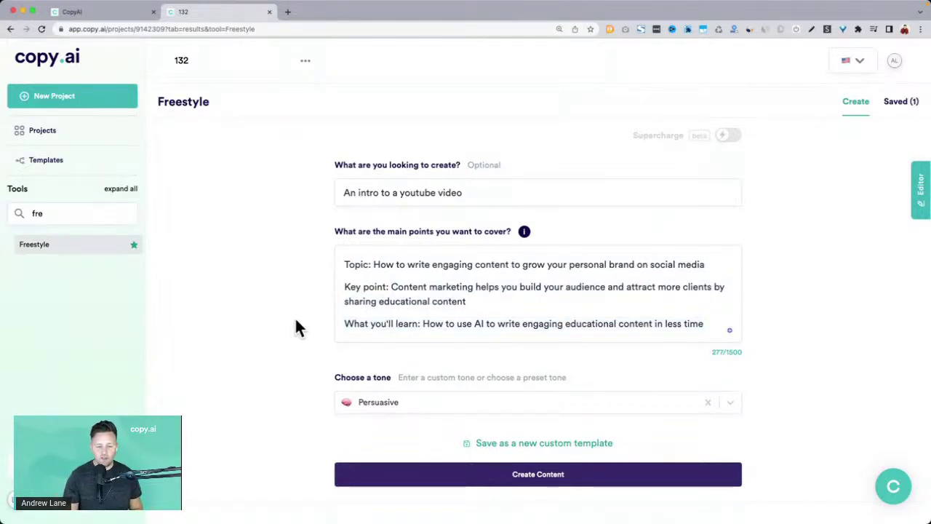
Read the generated intro that opens with "When it comes to personal branding, content is king." and examine its first two paragraphs.
scroll(294, 327, down, 5)
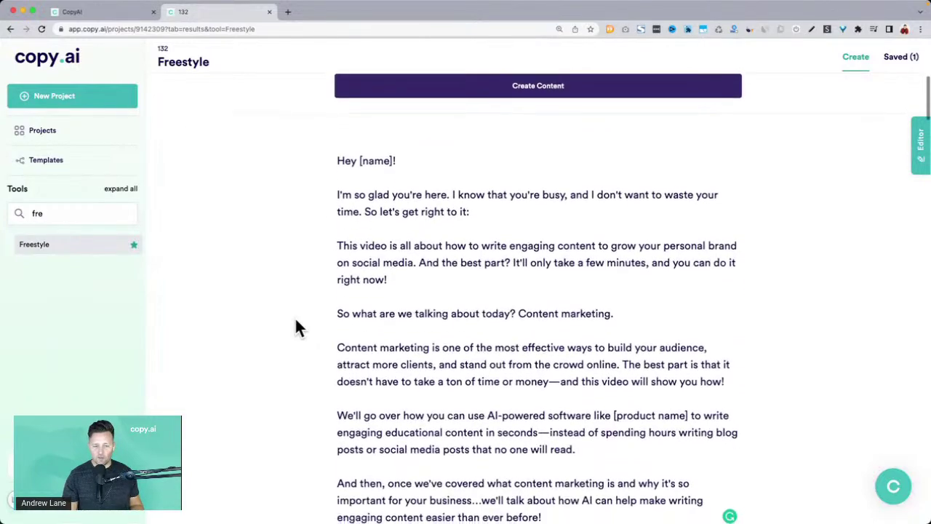
scroll(296, 327, down, 5)
scroll(296, 327, down, 2)
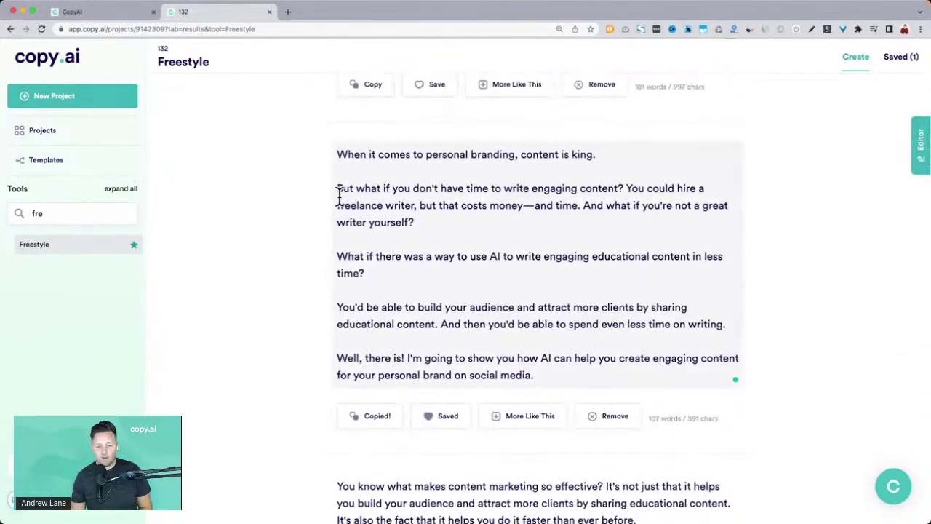
click(338, 154)
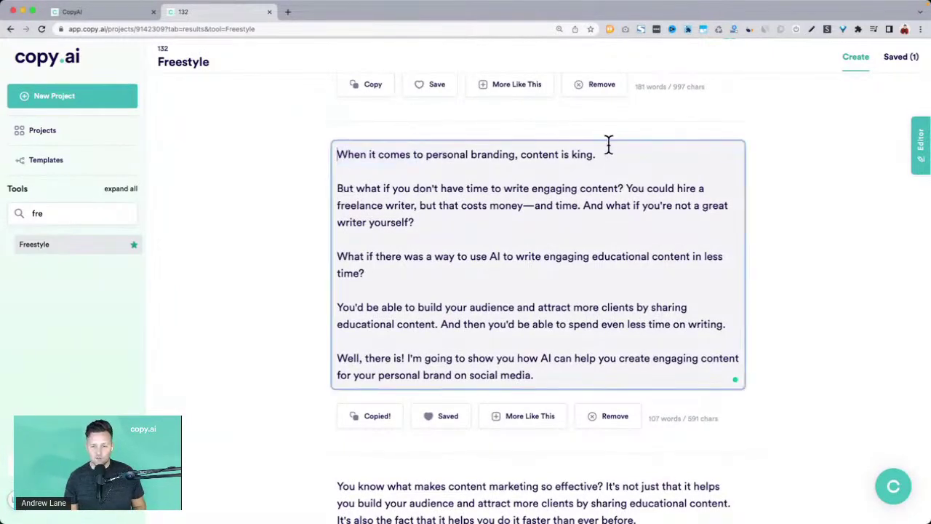
shift+click(614, 154)
scroll(275, 351, down, 2)
scroll(275, 351, up, 3)
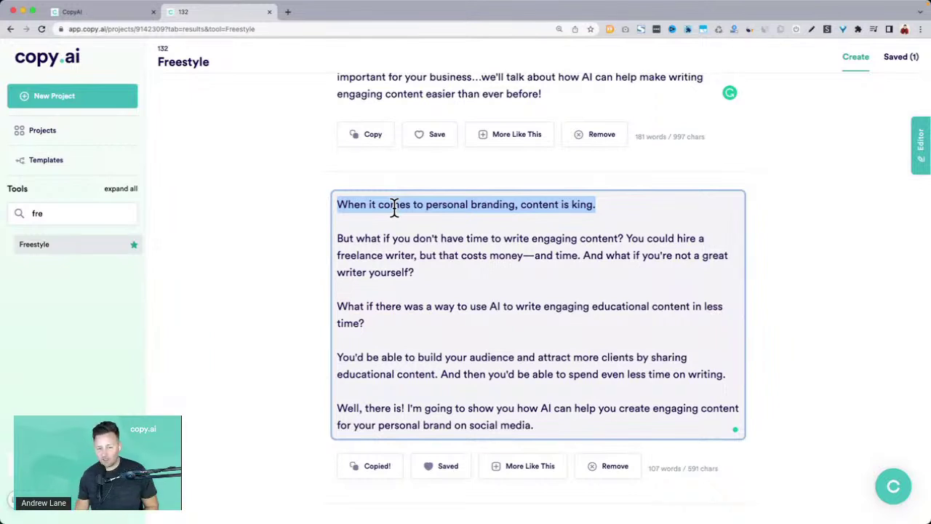
drag(339, 239, 320, 210)
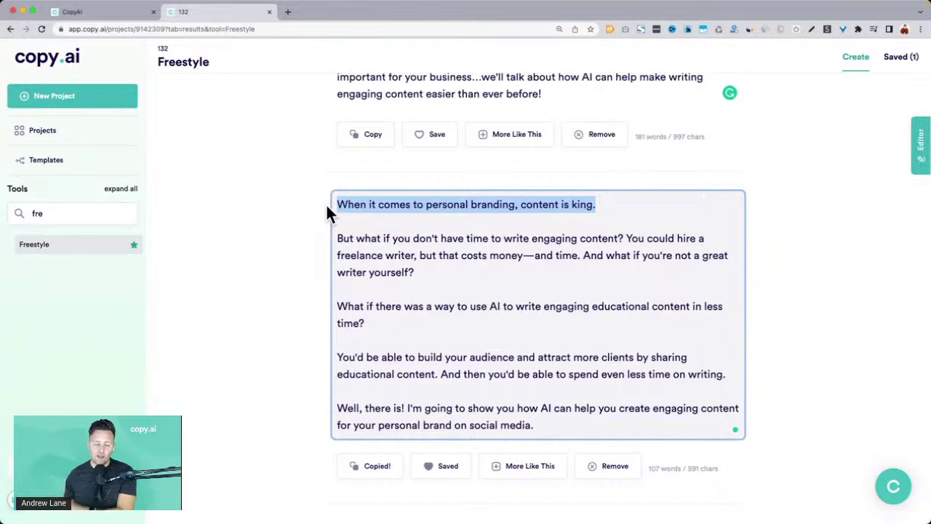
drag(336, 239, 440, 287)
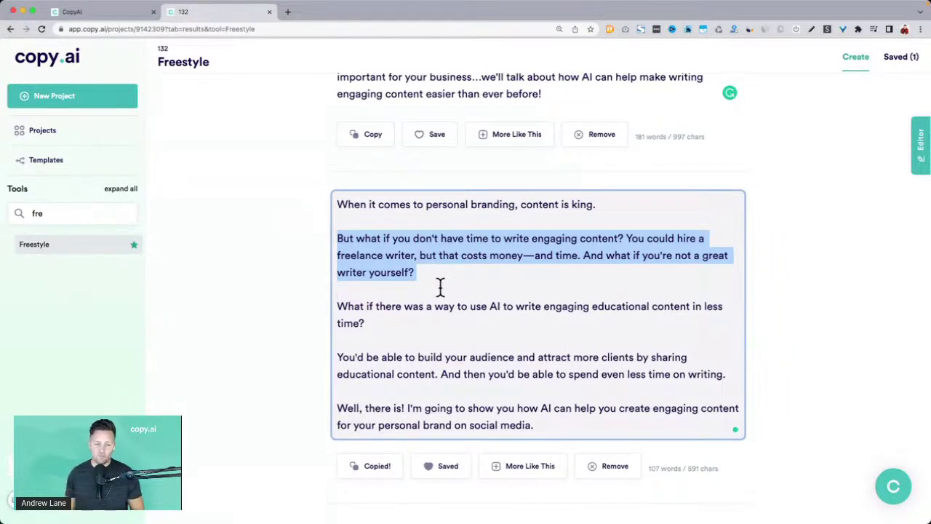
Compare the first generated intro, addressed to "[name]", with the personal branding intro below it.
scroll(440, 287, down, 5)
scroll(440, 288, up, 10)
scroll(440, 287, down, 2)
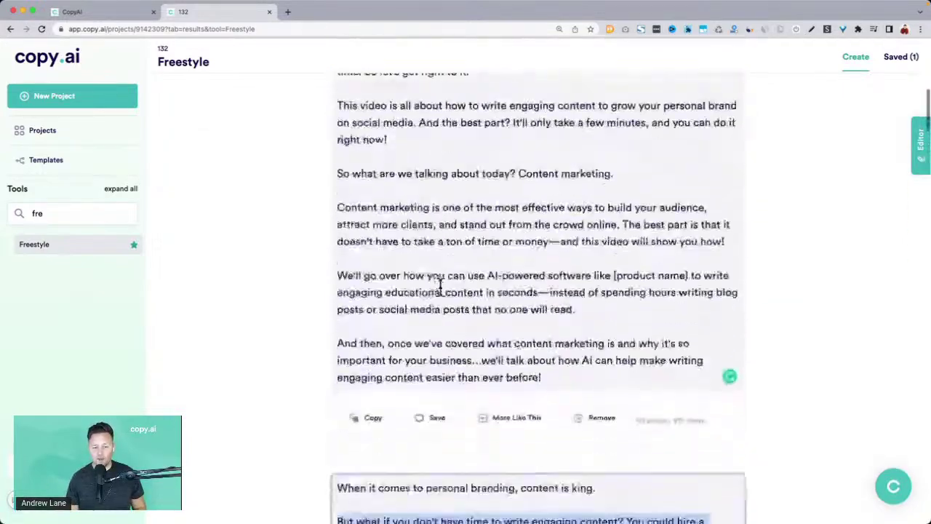
scroll(440, 287, down, 3)
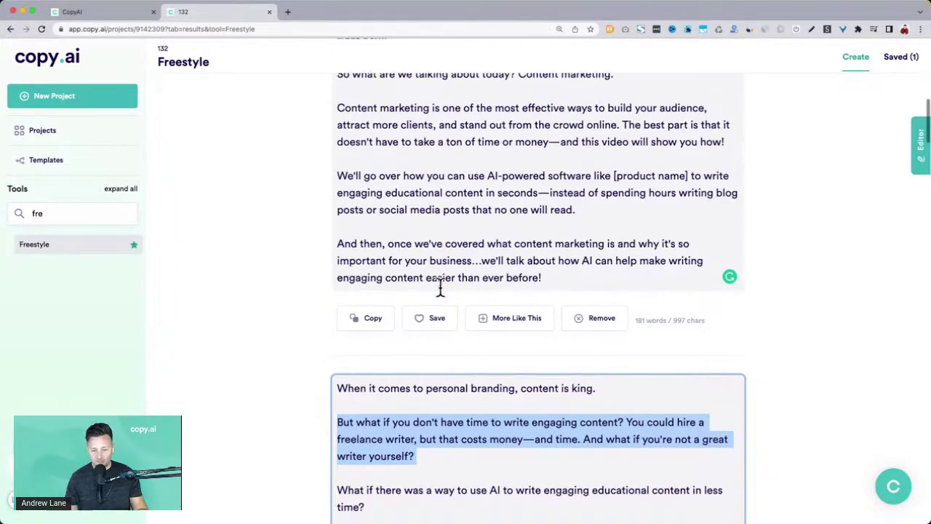
scroll(441, 287, down, 3)
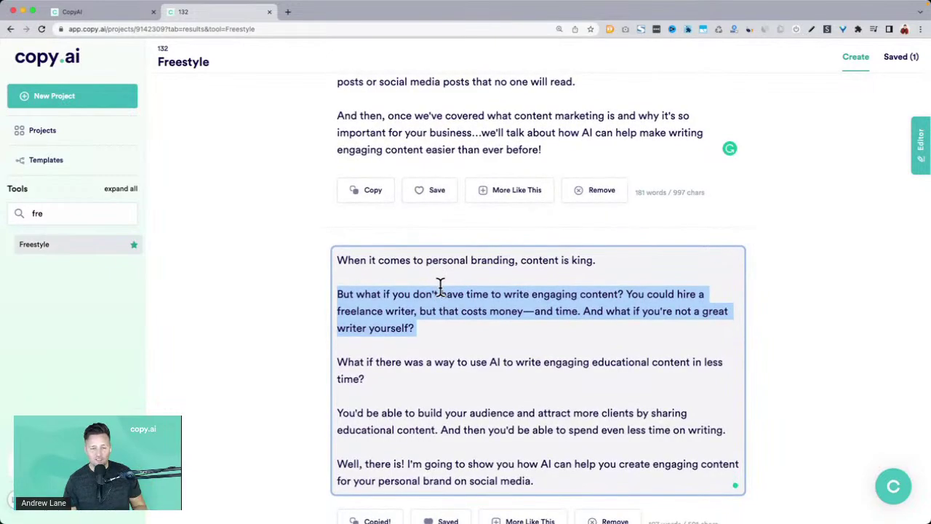
Generate another batch of YouTube video intros from the same main points with the Persuasive tone.
scroll(440, 288, up, 2)
scroll(441, 288, up, 10)
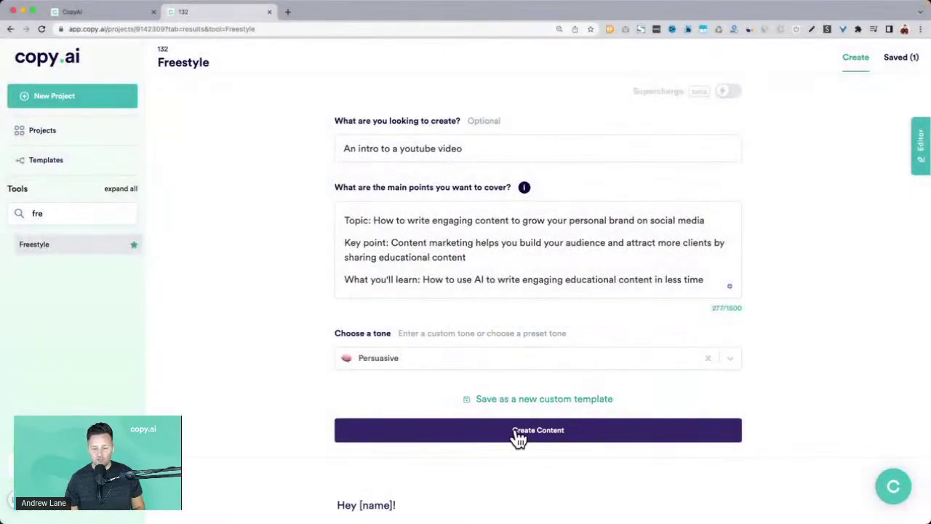
click(517, 431)
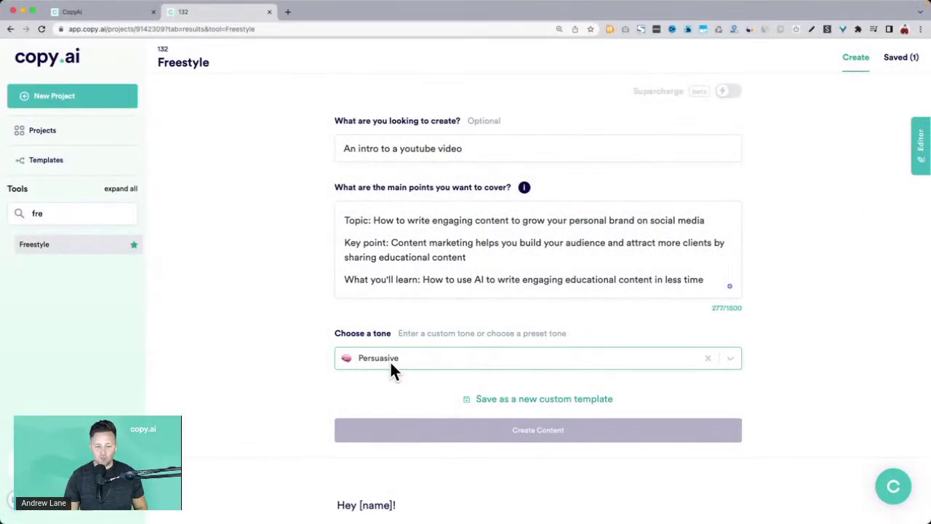
Look through the preset tone options available for the generated content.
click(391, 363)
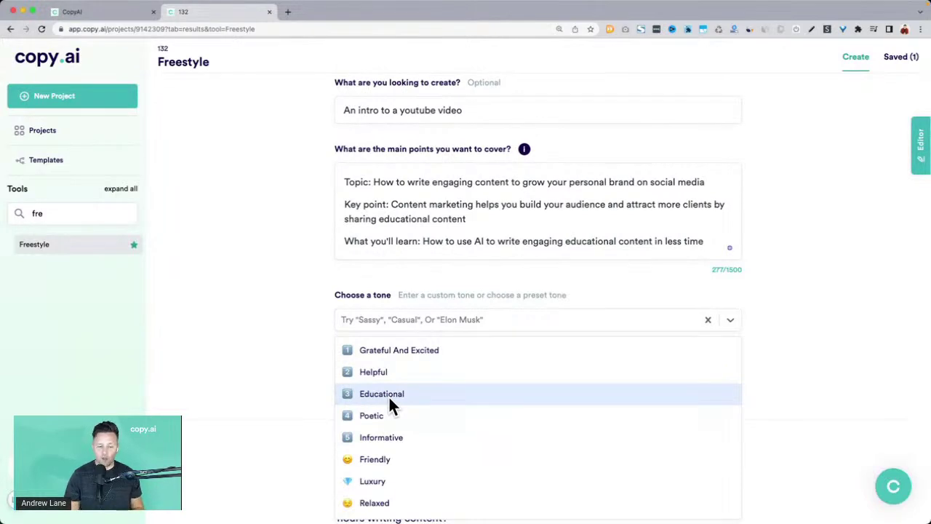
scroll(388, 400, down, 2)
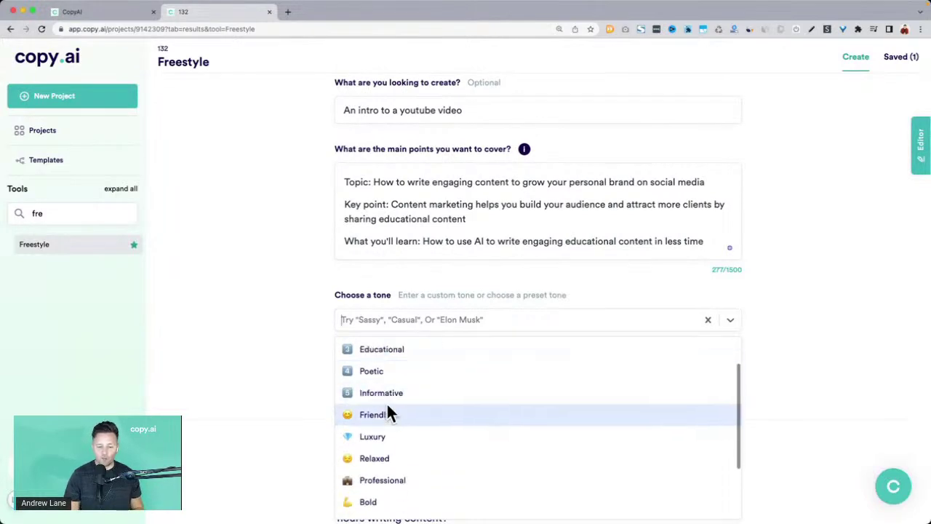
click(281, 314)
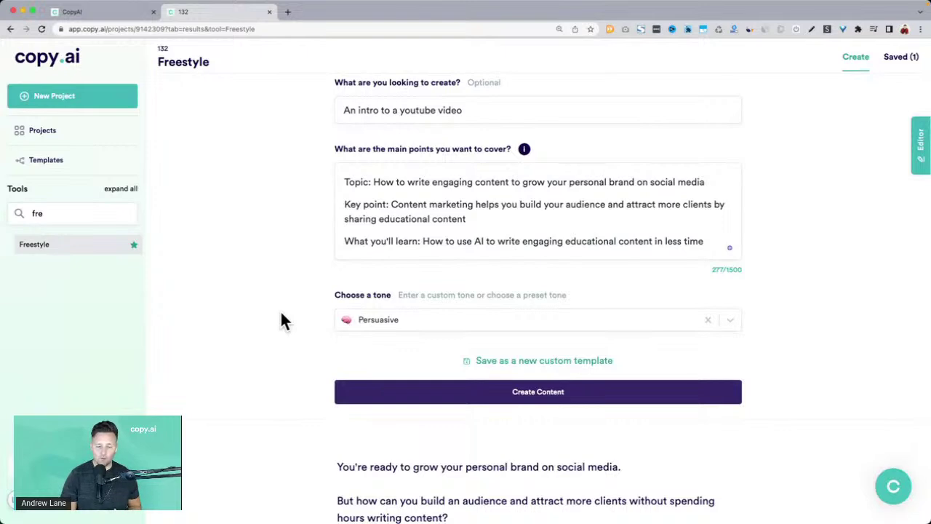
Read the opening line, question and secret line of the new intro beginning "You're ready to grow your personal brand on social media.".
scroll(282, 320, down, 5)
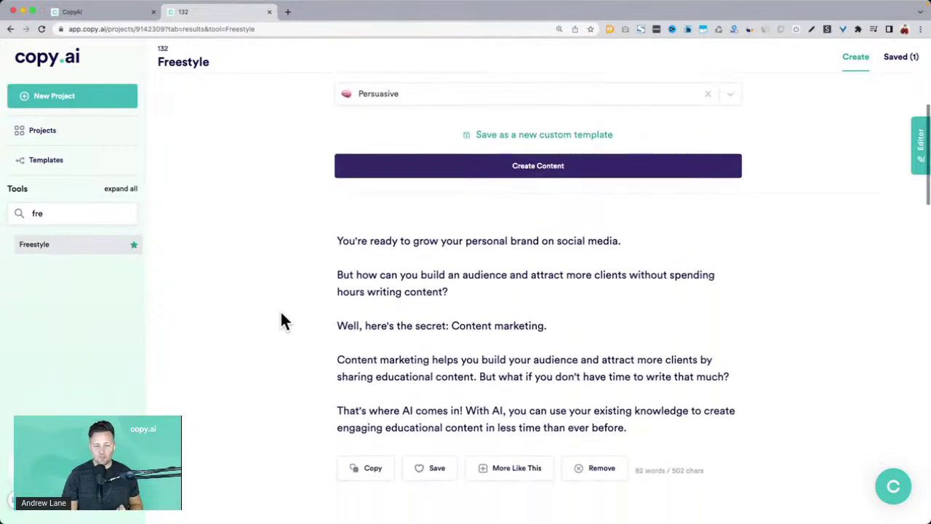
drag(337, 207, 596, 233)
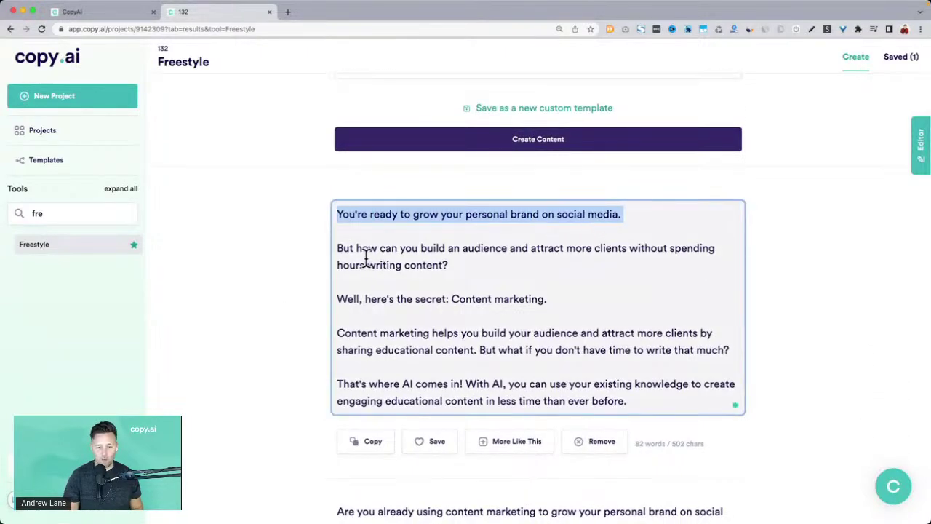
drag(339, 246, 500, 266)
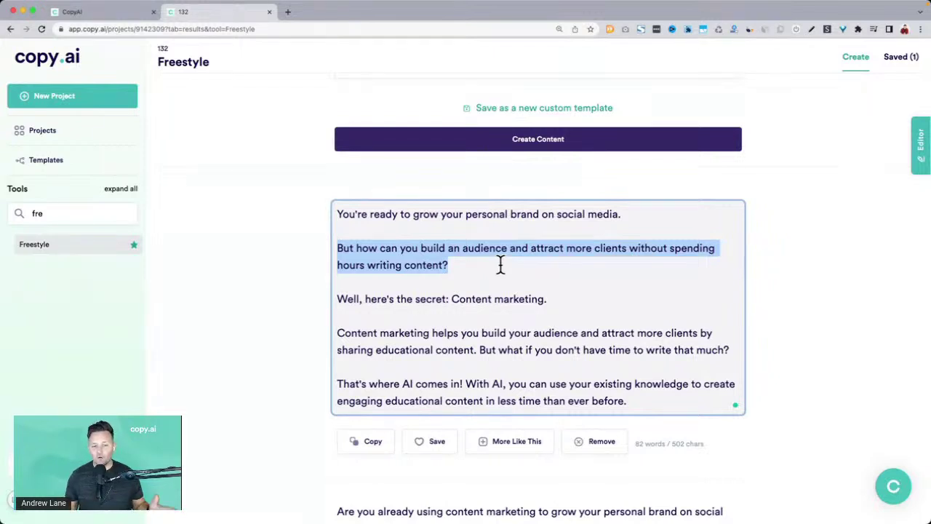
drag(338, 298, 596, 307)
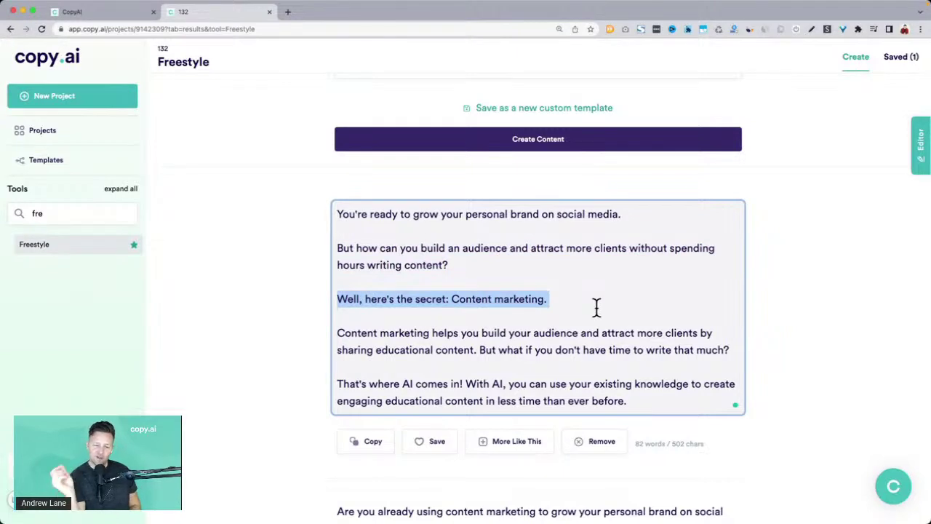
drag(453, 265, 339, 247)
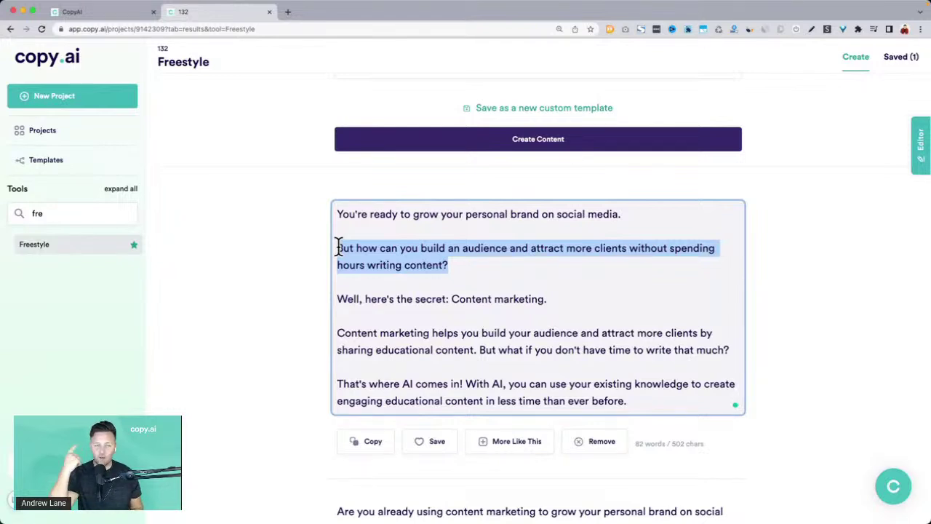
Open the project's editor and copy the first two paragraphs of the new intro into it.
click(917, 164)
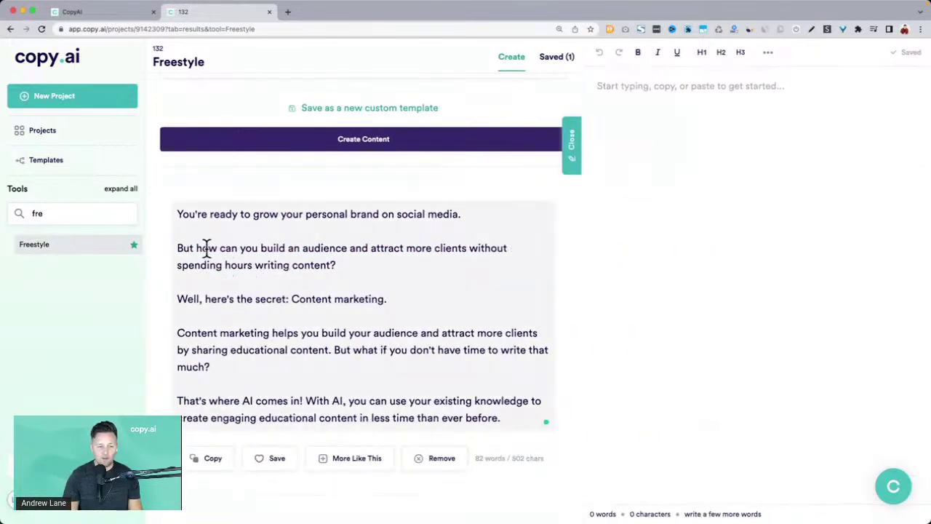
drag(176, 211, 351, 265)
key(ctrl+c)
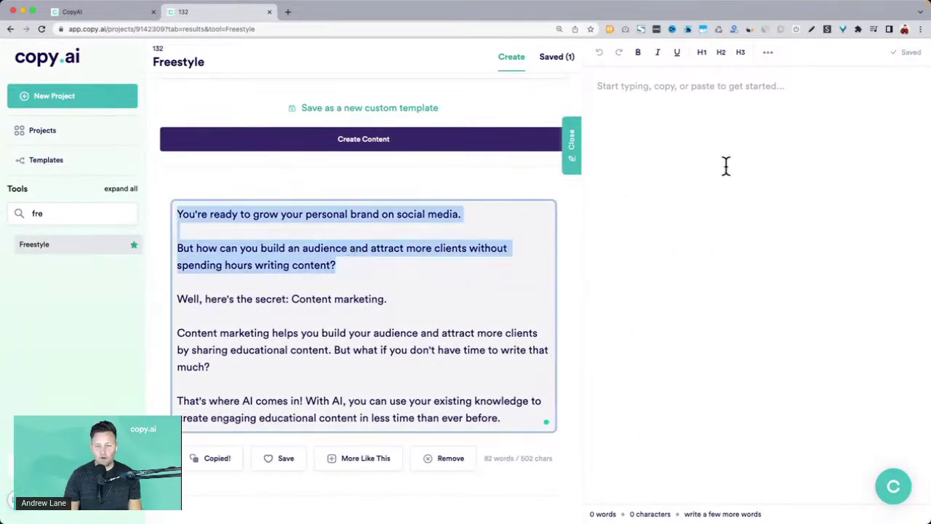
click(725, 167)
key(ctrl+v)
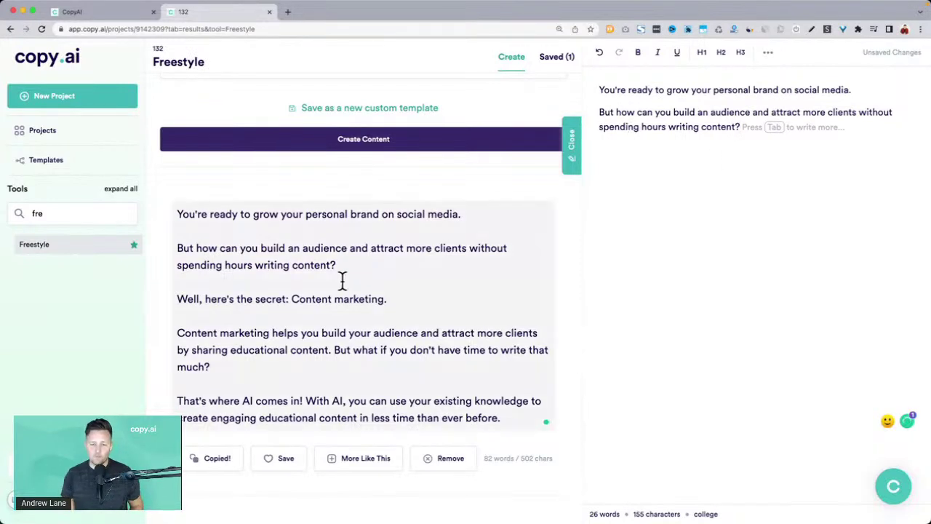
Copy the line "Well, here's the secret: Content marketing." into the editor as a new paragraph.
scroll(343, 284, down, 3)
drag(178, 208, 455, 193)
click(777, 167)
key(Return)
key(super+v)
In the editor's secret line, replace "Content marketing." with "AI can help you write great content in way less time!".
shift+click(700, 150)
text(AI Can)
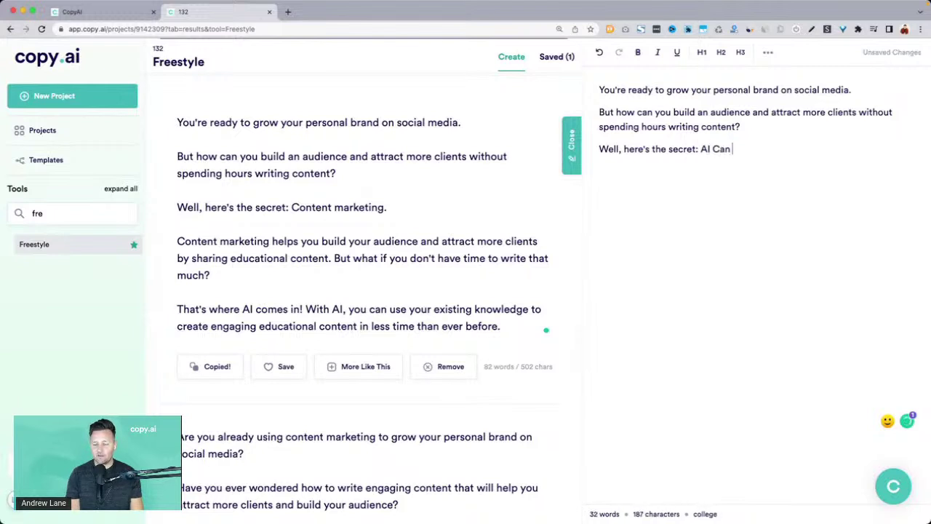
key(BackSpace)
key(BackSpace)
key(BackSpace)
text(can help you d)
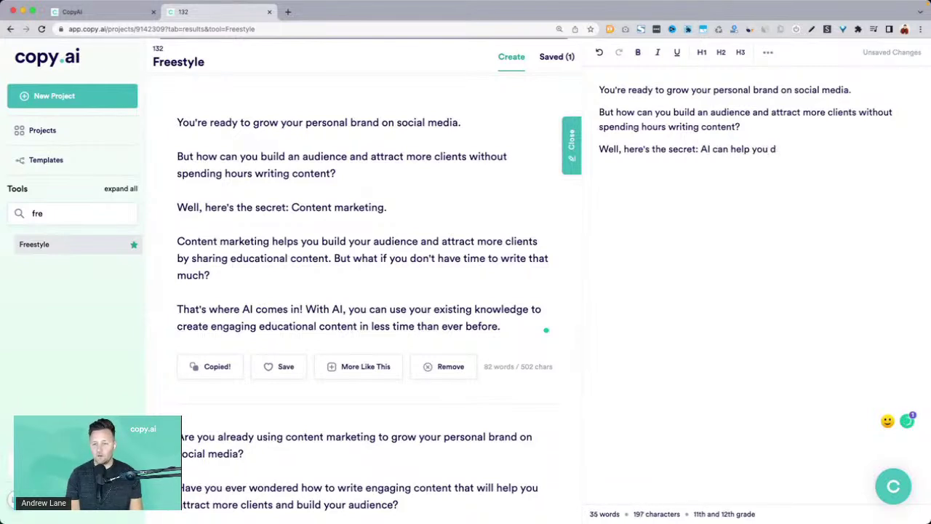
key(BackSpace)
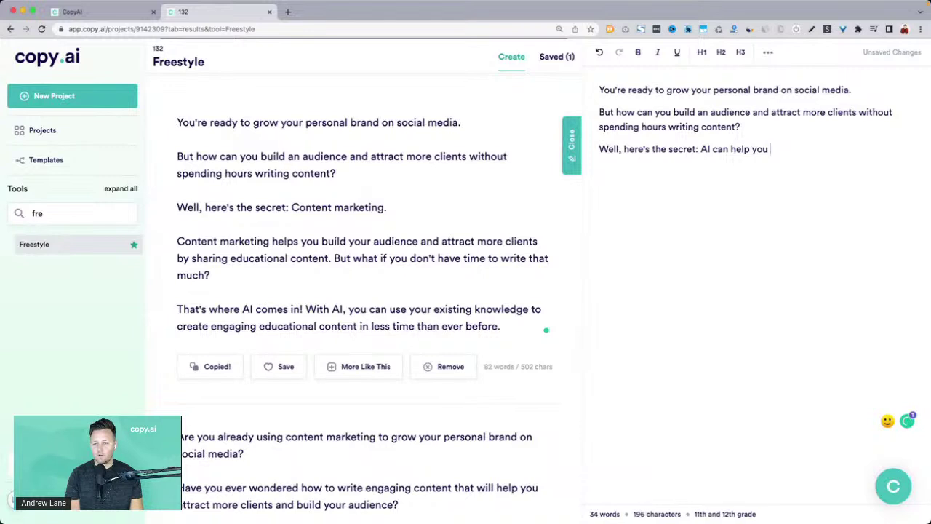
text(writ)
key(BackSpace)
key(BackSpace)
key(BackSpace)
text(rite )
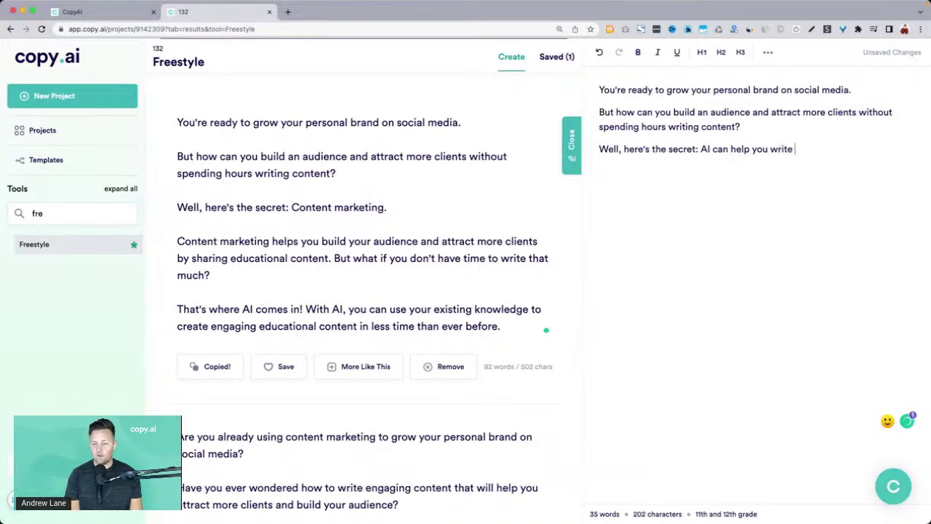
text(great conte)
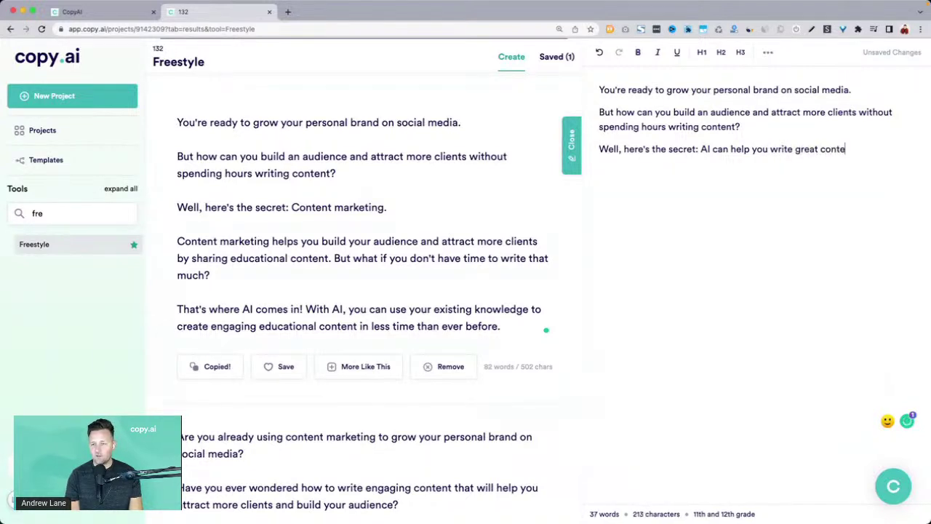
text(nt in way less time!)
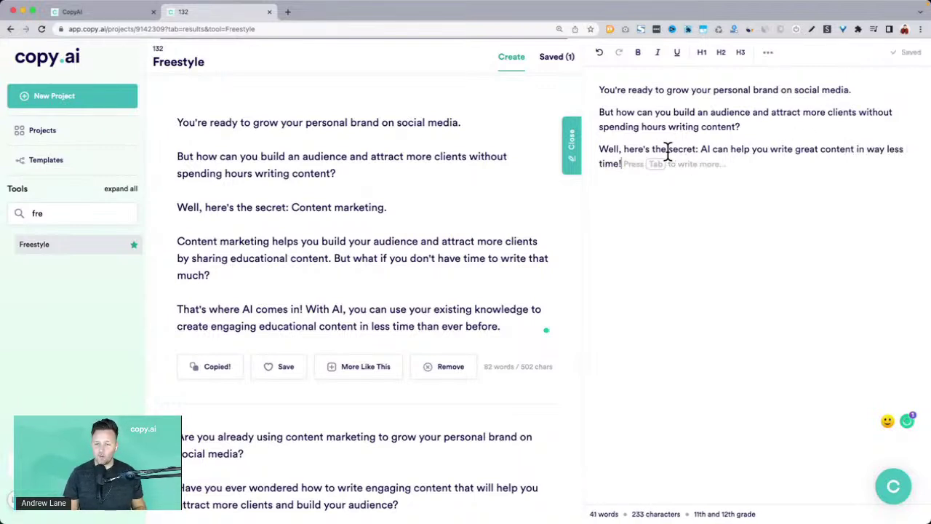
Generate rewrites of "AI can help you write great content in way less time!" in the editor and compare the first four suggestions.
click(700, 150)
key(super+shift+Up)
click(709, 170)
click(701, 150)
key(super+shift+Down)
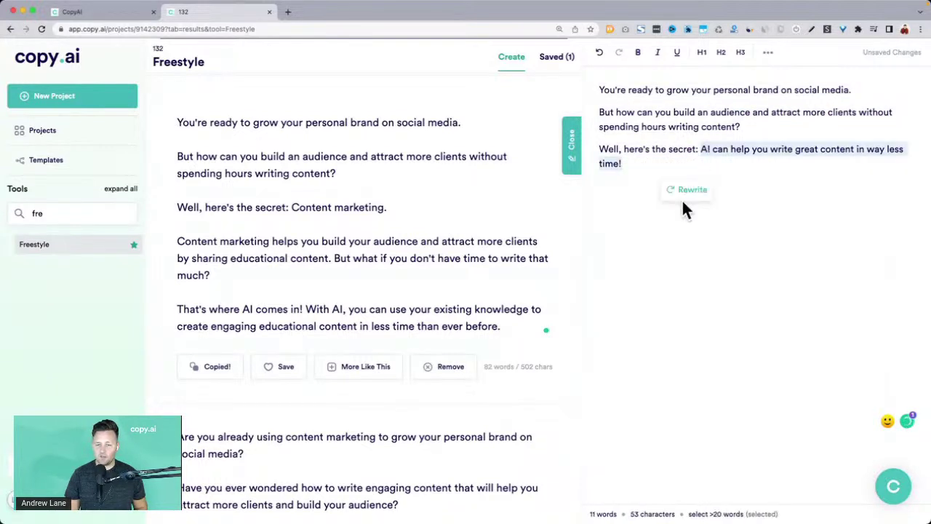
click(690, 192)
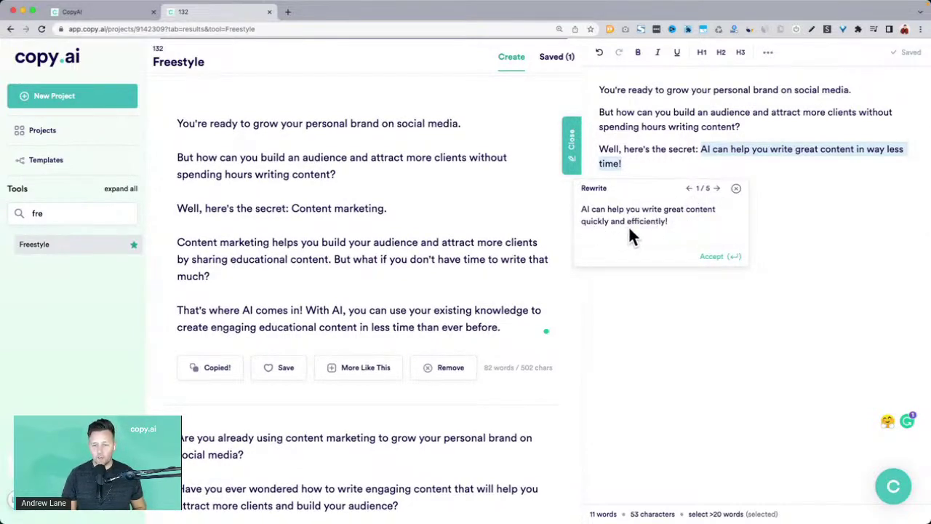
click(716, 188)
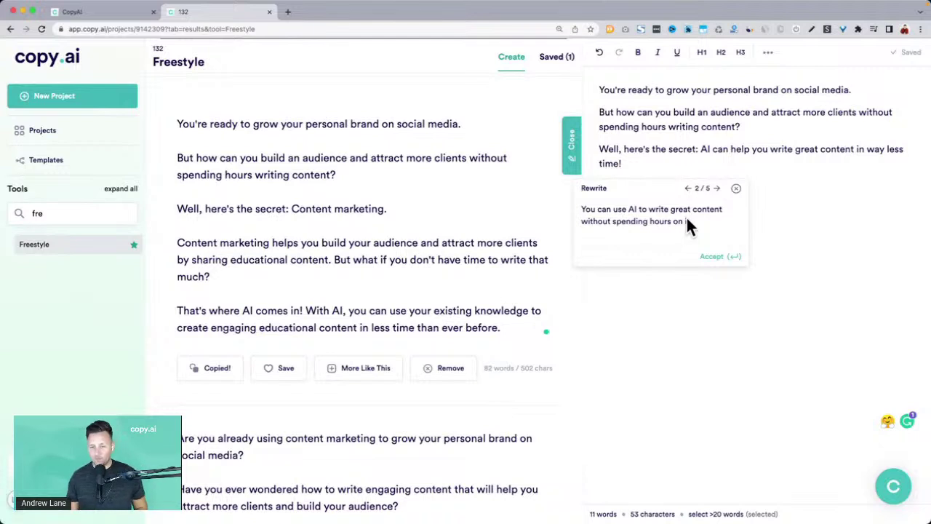
click(716, 188)
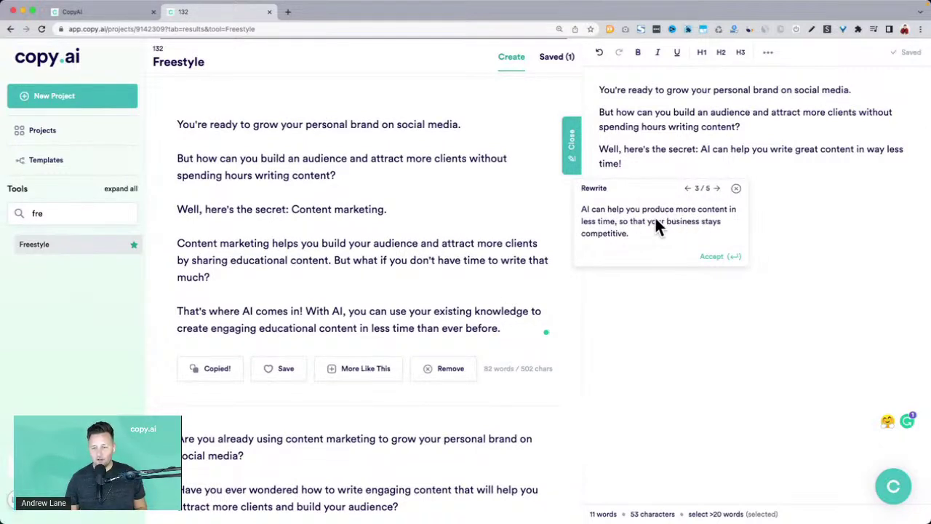
click(716, 189)
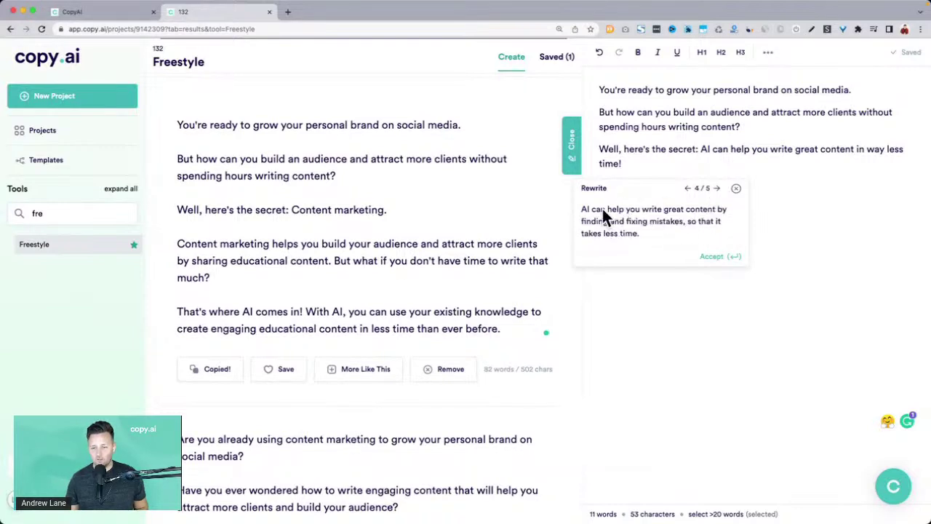
click(823, 235)
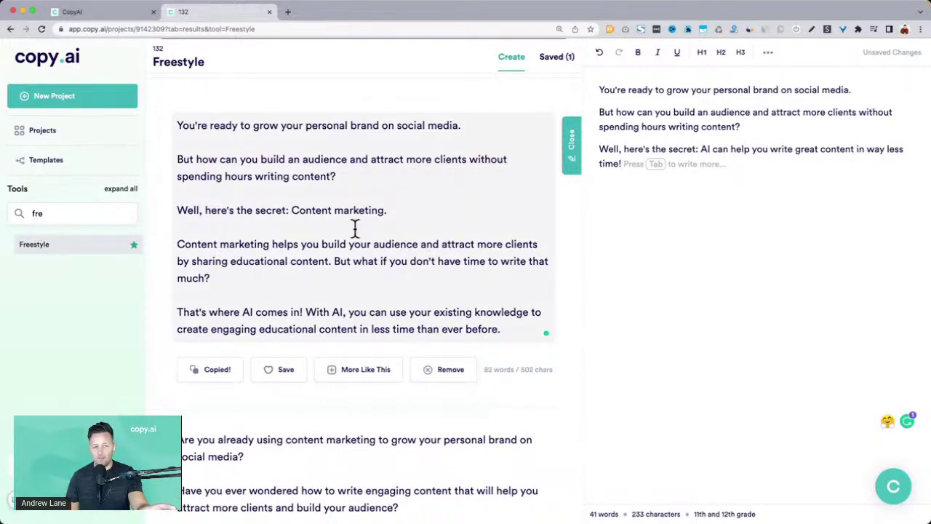
Copy the paragraph beginning "In this video, I'll show you how to use AI" into the editor as a new closing paragraph.
scroll(355, 228, up, 10)
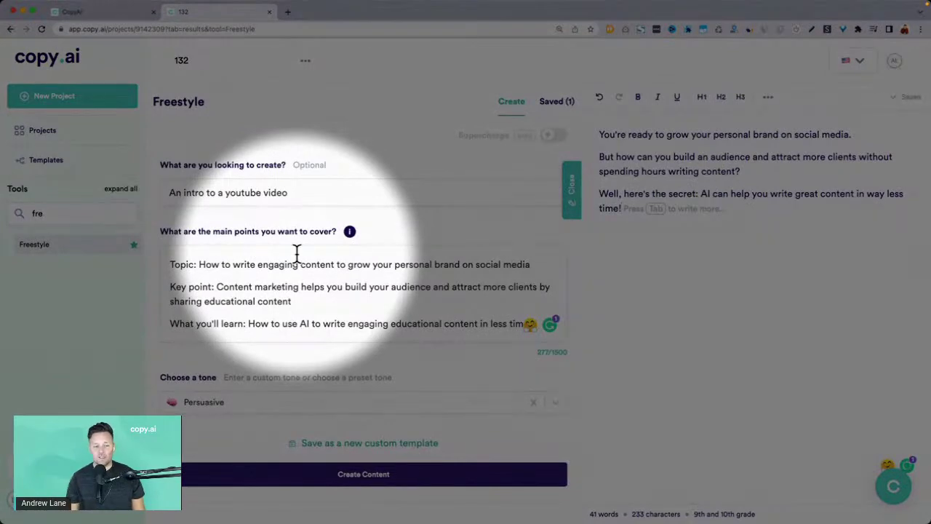
scroll(297, 259, down, 10)
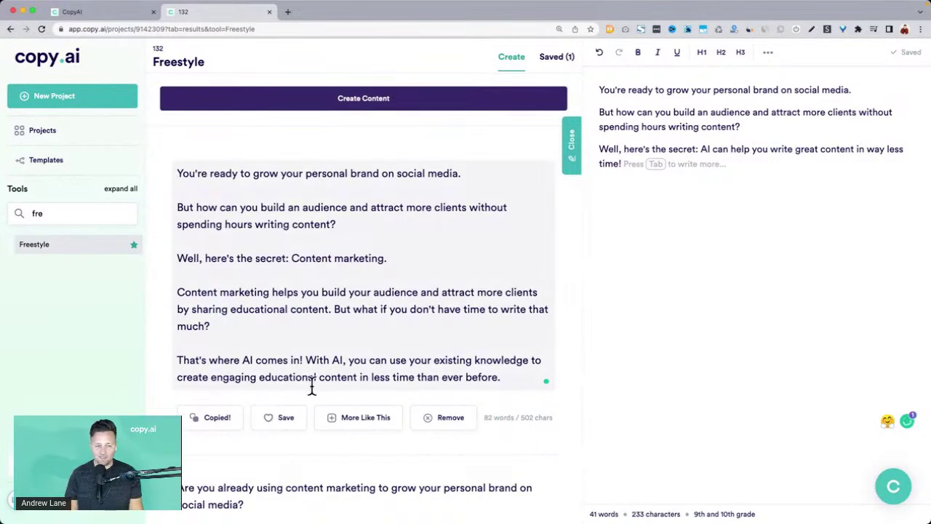
scroll(296, 326, down, 3)
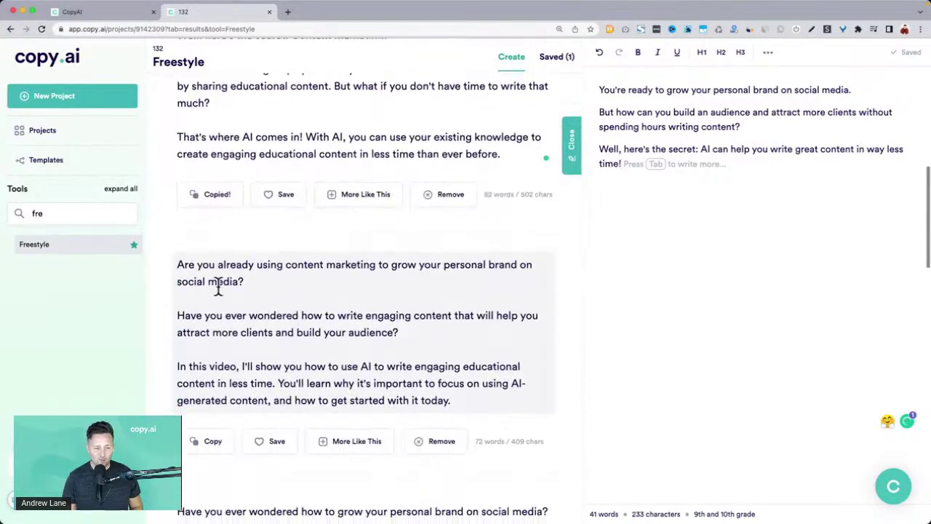
drag(180, 367, 443, 409)
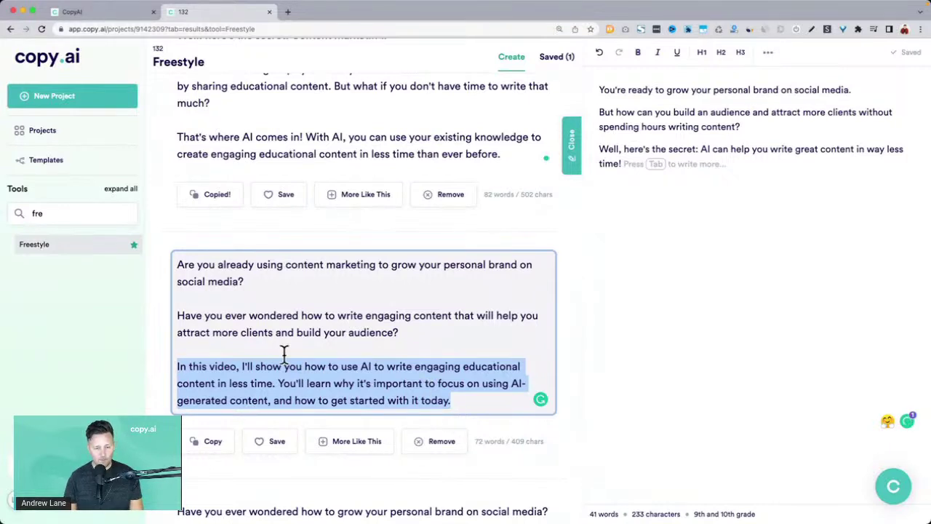
key(super+c)
click(781, 196)
key(Return)
key(super+v)
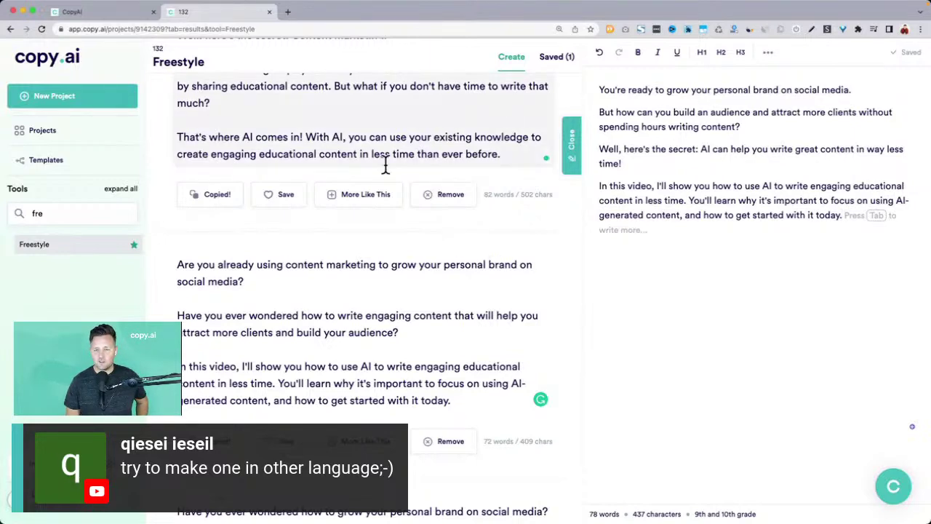
Check the input and output language settings, leaving them unchanged.
scroll(394, 244, up, 10)
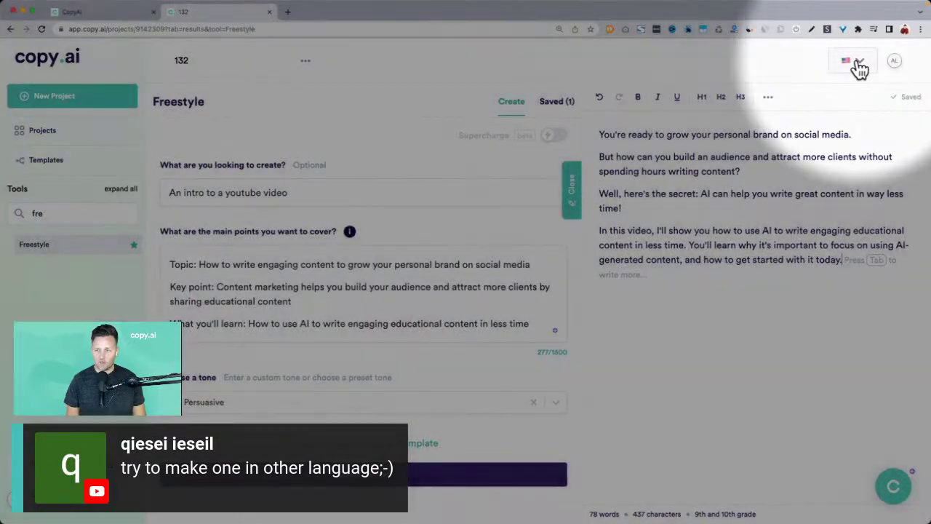
click(857, 61)
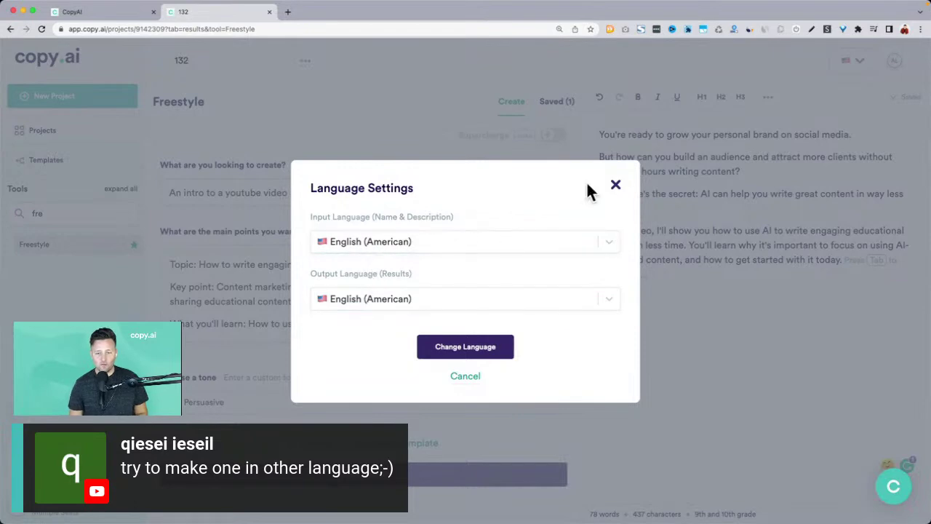
click(616, 186)
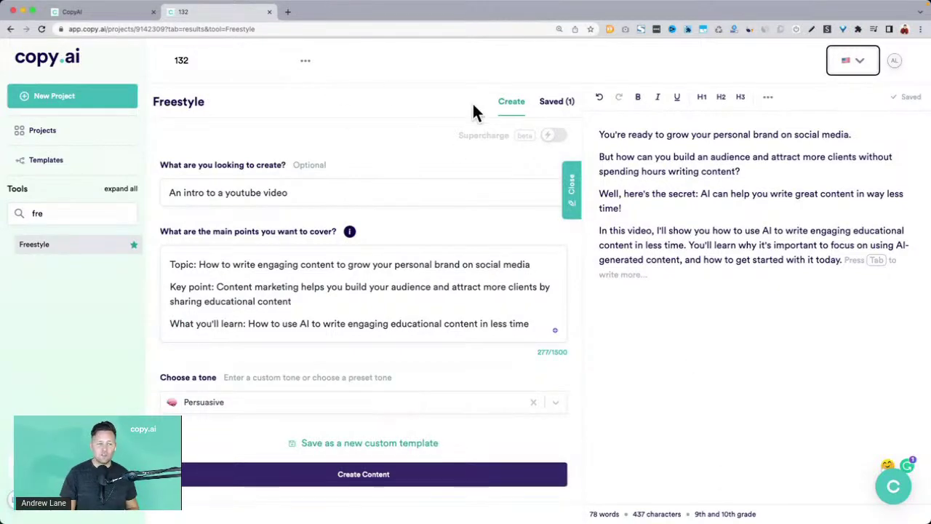
Switch to the presentation's "Today's demo" slide and review the topics listed on it.
key(ctrl+Up)
click(564, 26)
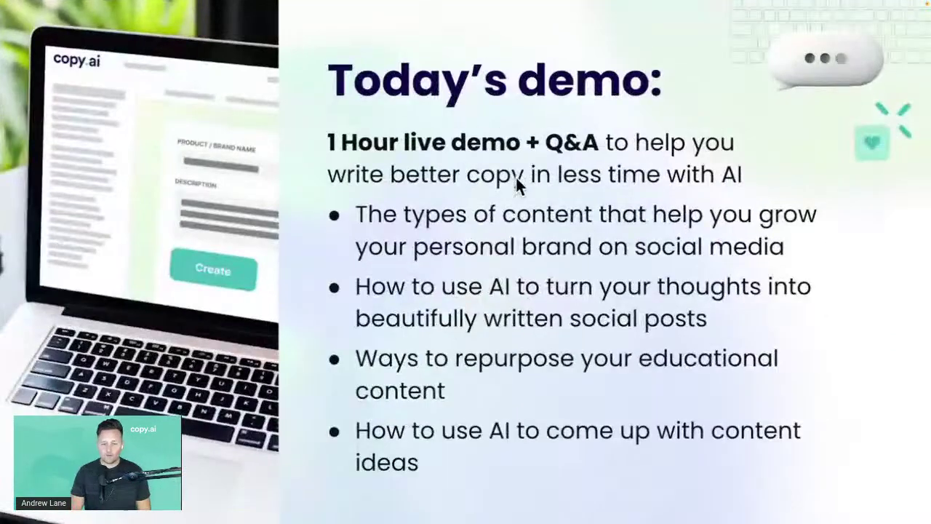
key(ctrl+alt+s)
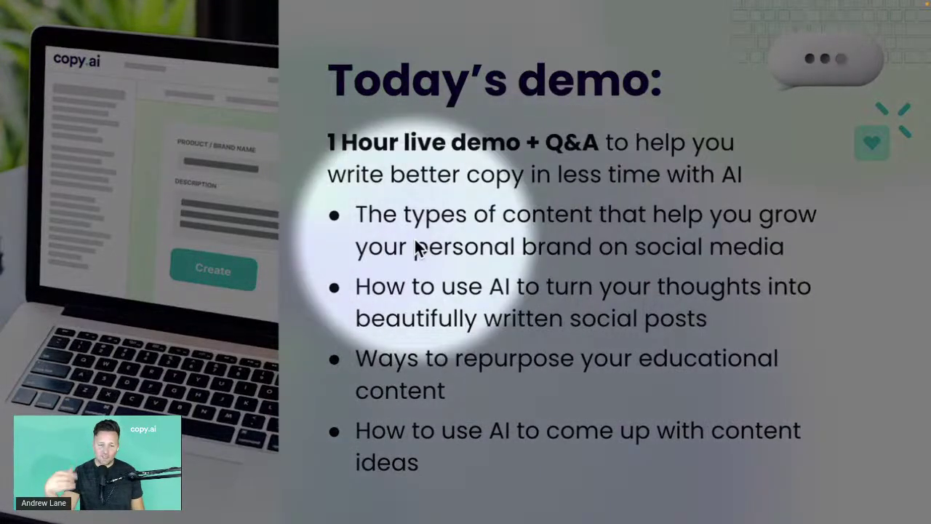
key(ctrl+alt+s)
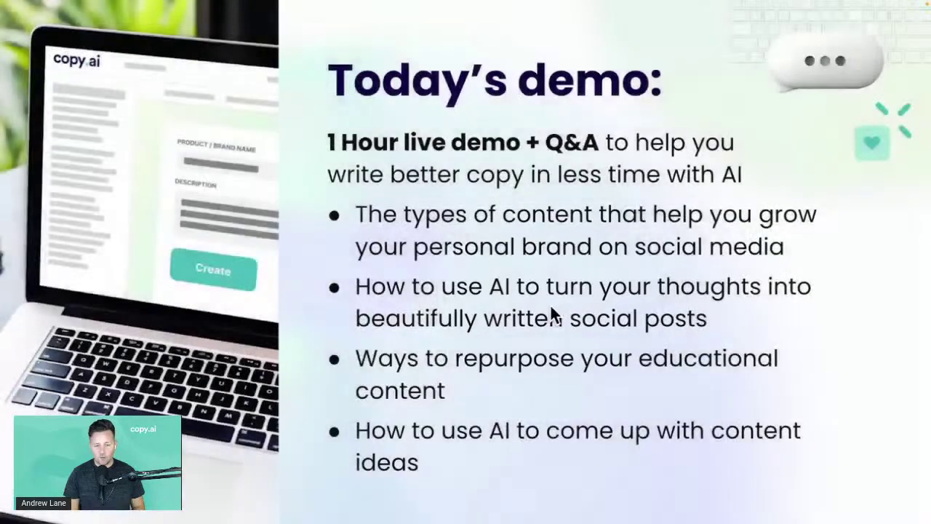
Bring up the "20 Things to Post to Grow Your Personal Brand" image in the browser and read its trust-building prompts.
key(ctrl+Up)
click(742, 291)
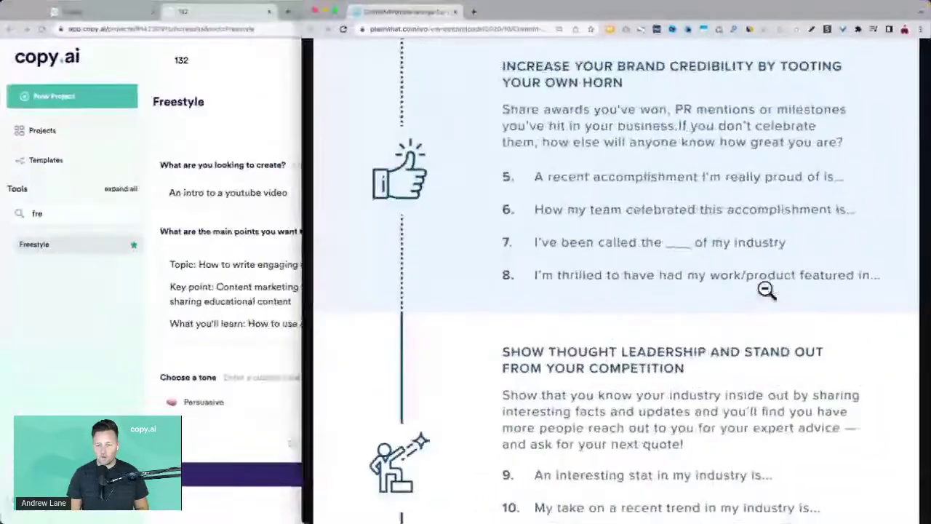
drag(302, 234, 3, 235)
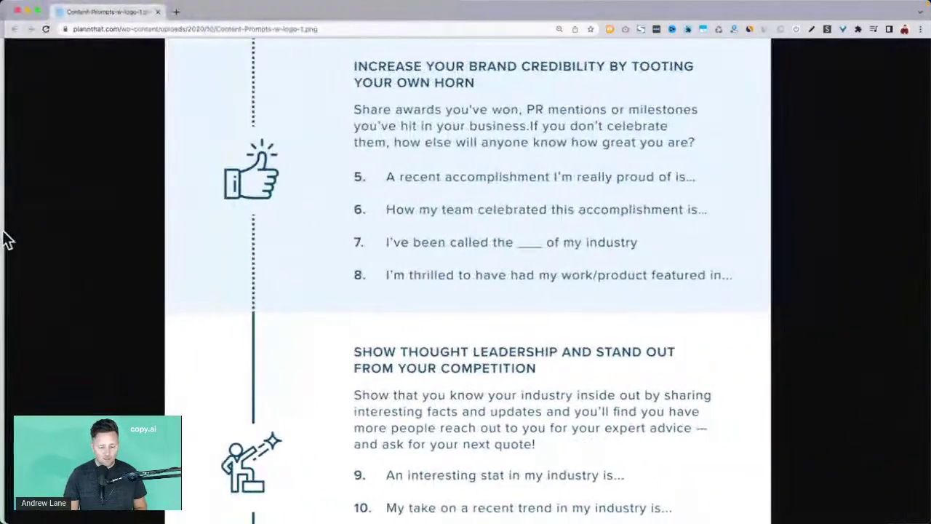
scroll(474, 197, up, 10)
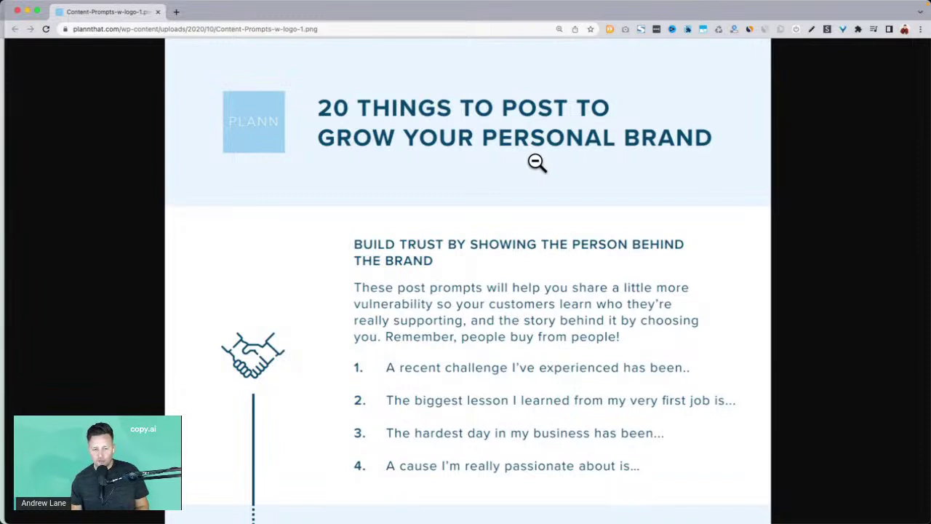
scroll(537, 161, down, 3)
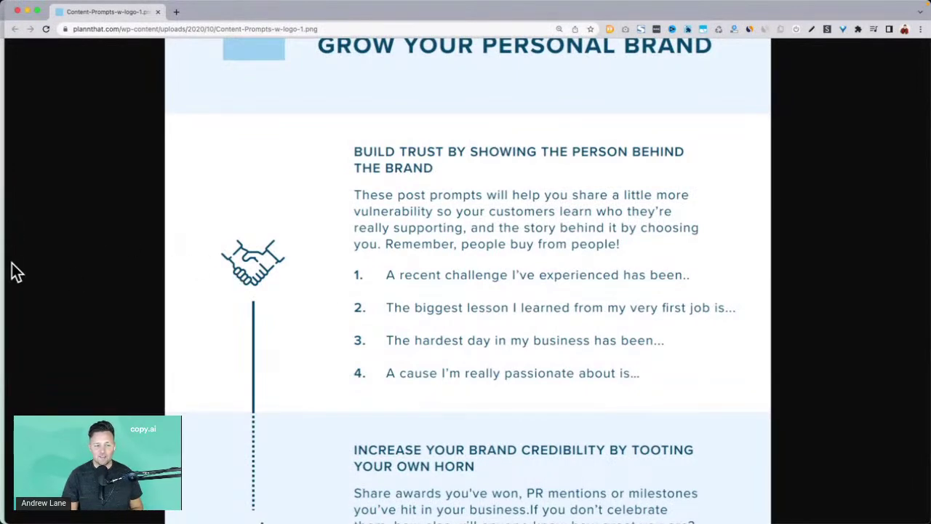
Switch back to Copy.ai and set what to create to "A social media post to engage my audience and connect with them on a deeper level".
drag(6, 258, 148, 259)
click(89, 300)
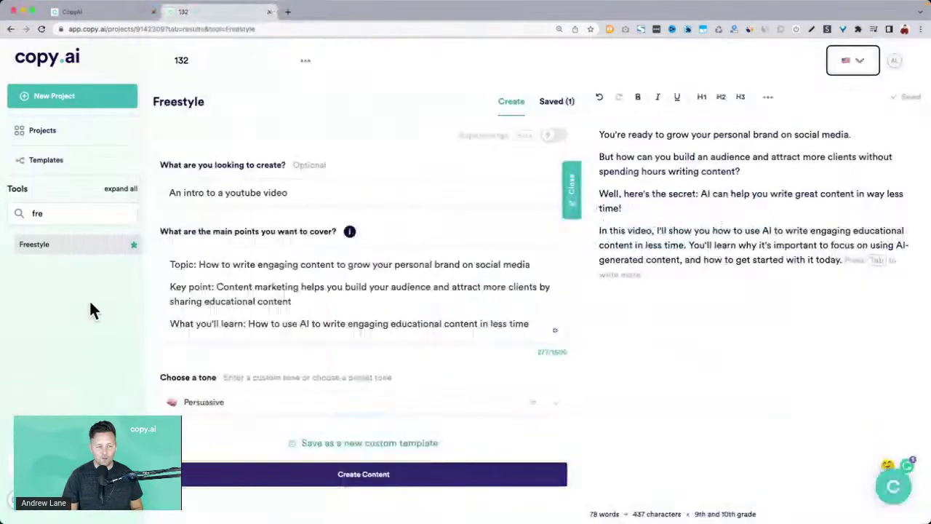
triple_click(235, 191)
text(An e)
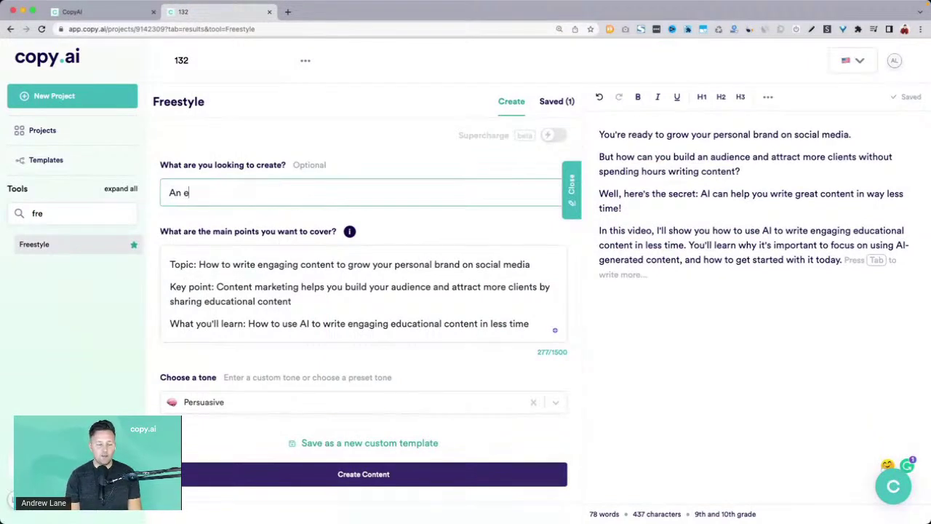
text(ducational )
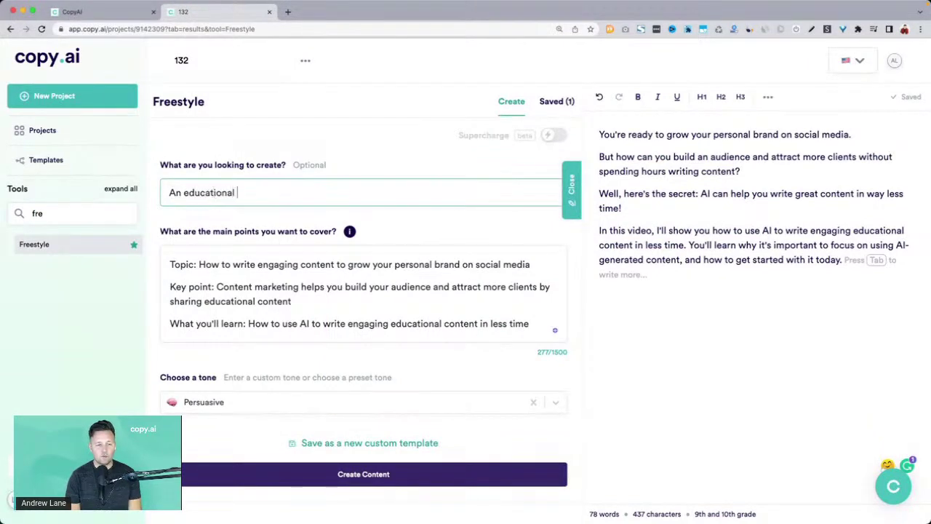
text(soci)
key(super+a)
text(An)
key(BackSpace)
key(BackSpace)
text(socia)
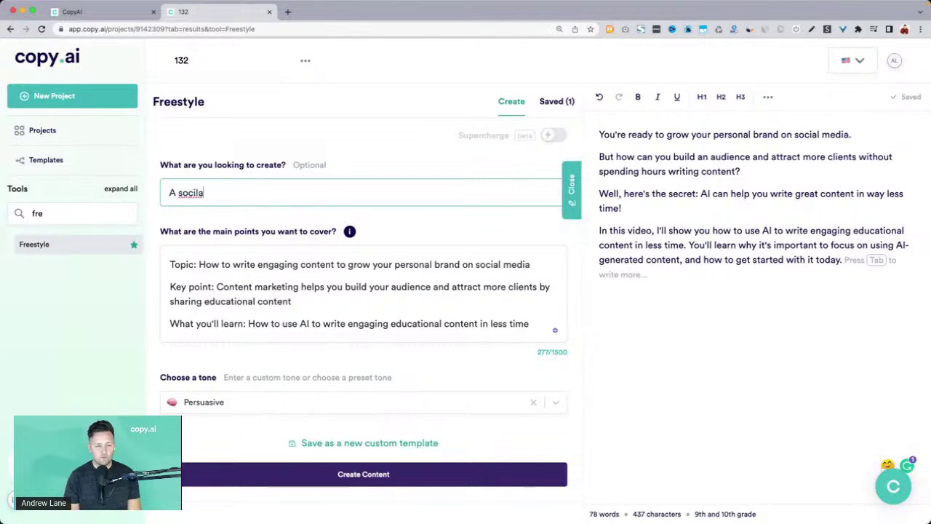
text(l media post )
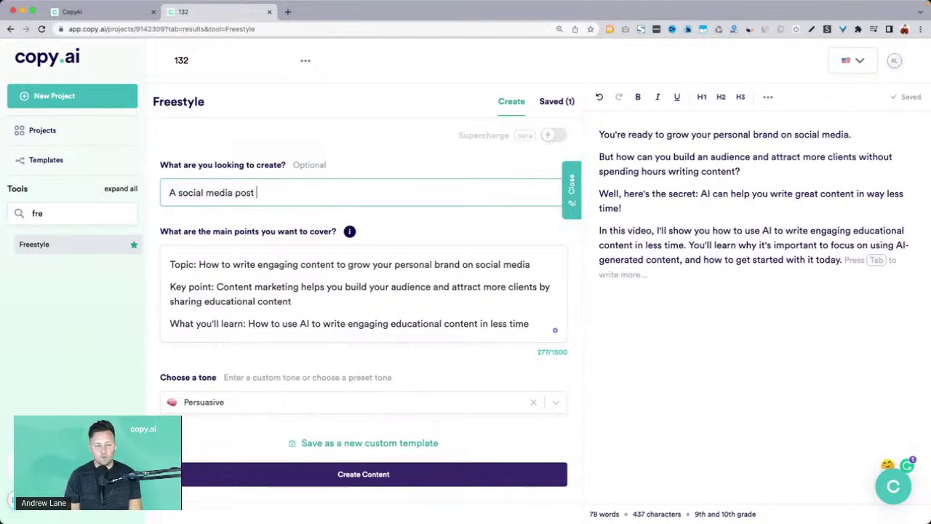
text(to engage my audien)
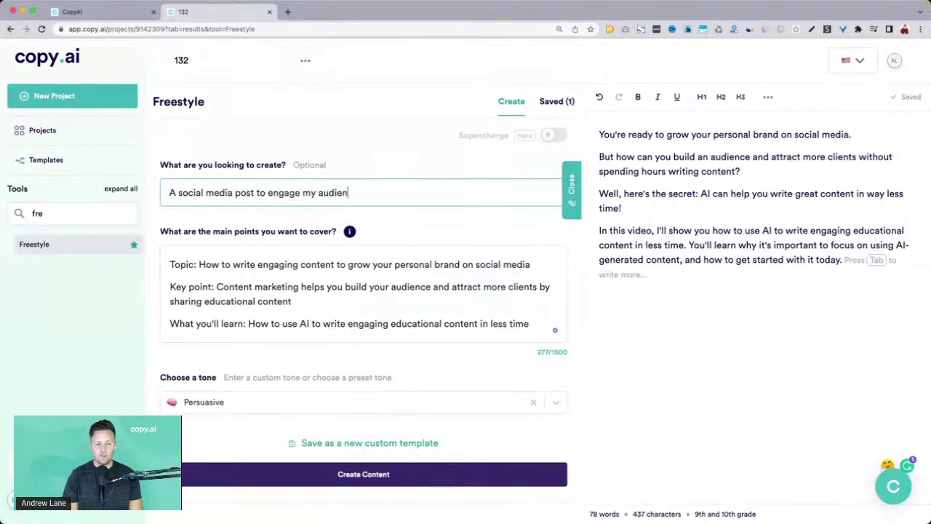
text(ce and connect )
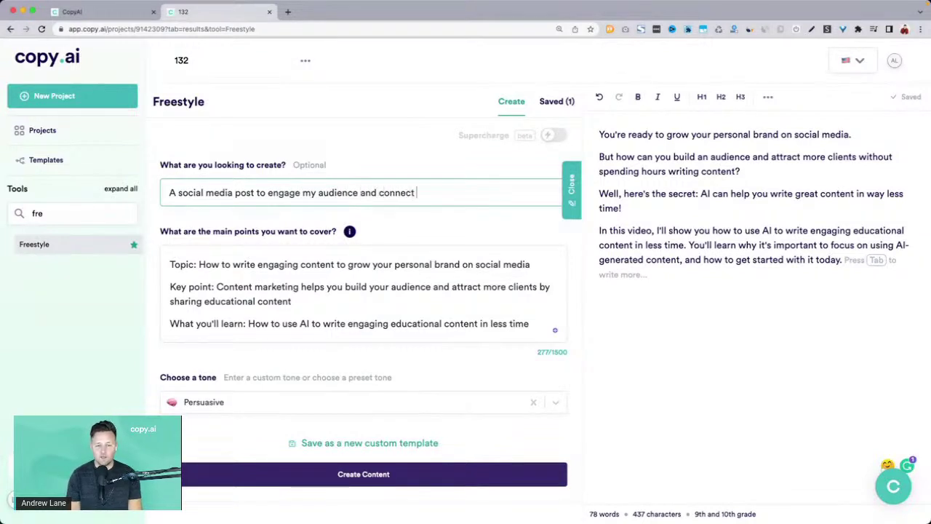
text(with them on a d)
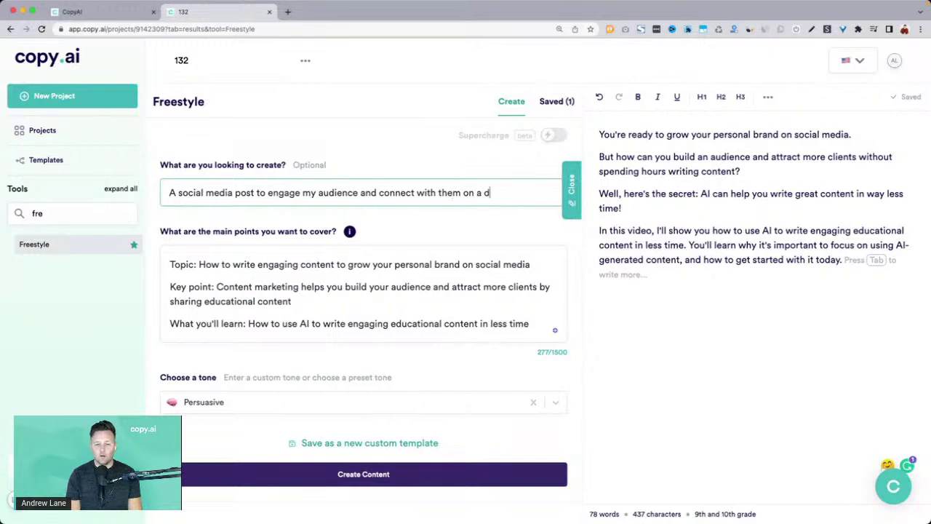
text(eeper level)
Clear the previous text from the main points to cover.
click(206, 291)
key(ctrl+a)
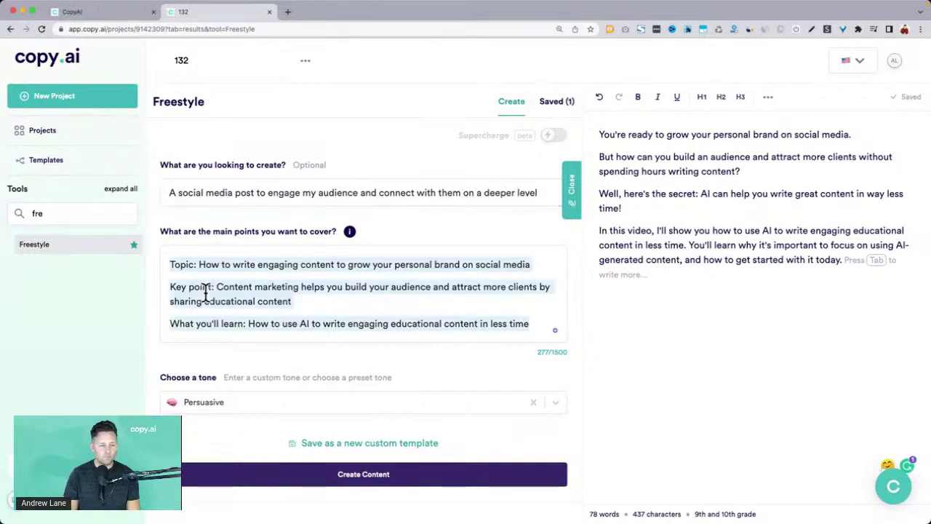
key(BackSpace)
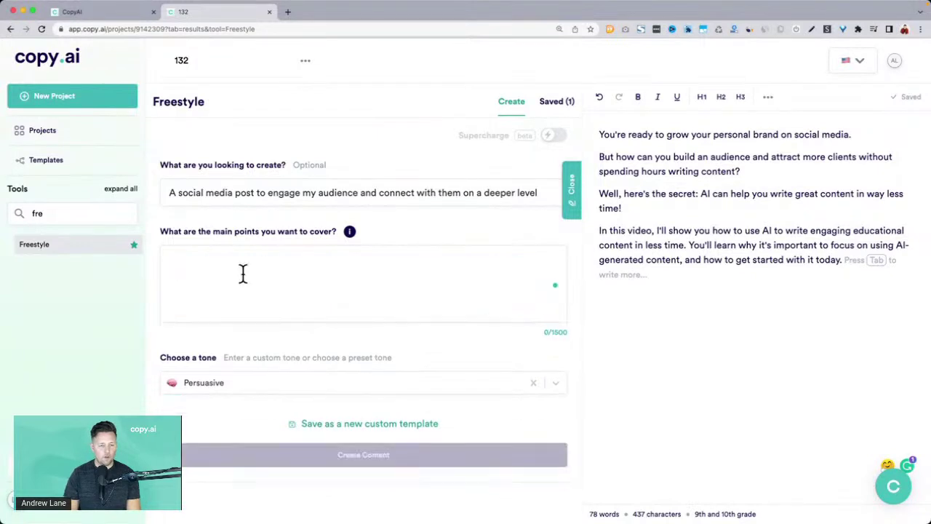
double_click(335, 194)
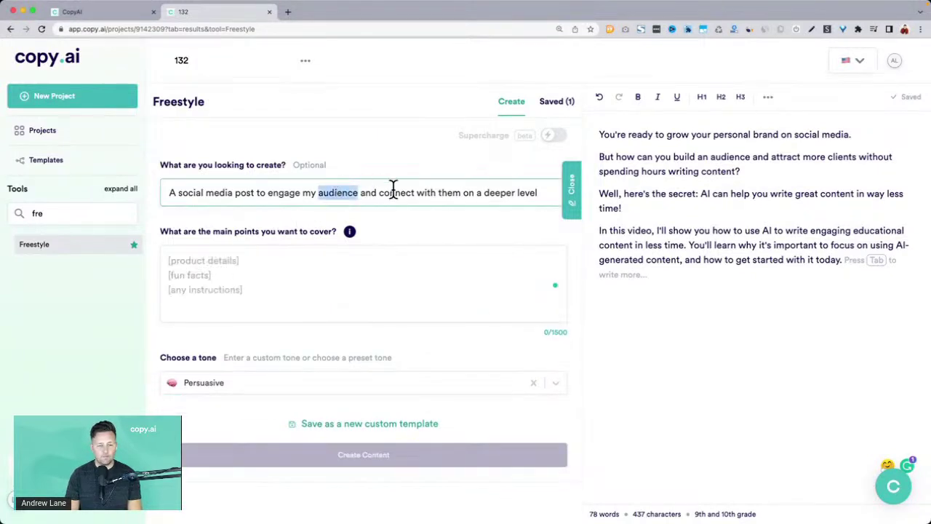
click(342, 277)
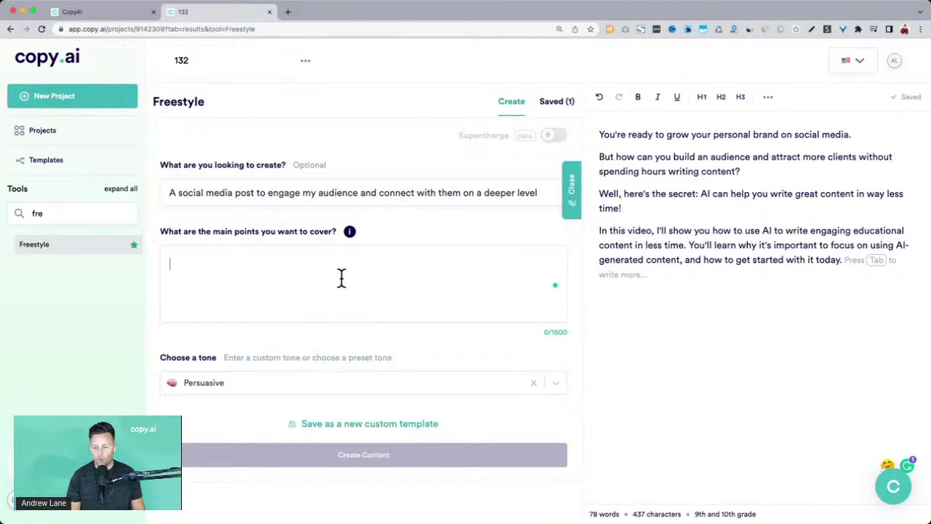
Enter "A recent lesson that I learned in my business was Facebook Ads can't help you if you don't have a great offer." as the main point.
text(A recent lesson )
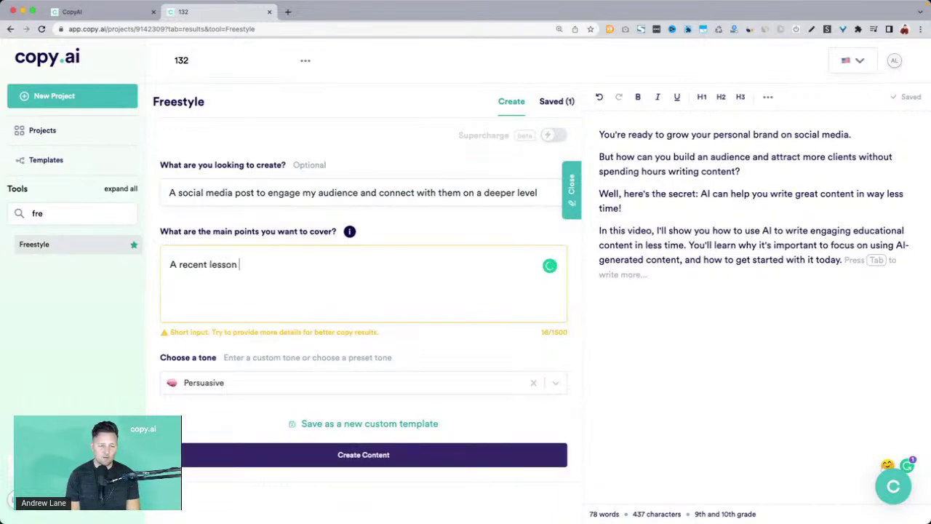
text(that I learned)
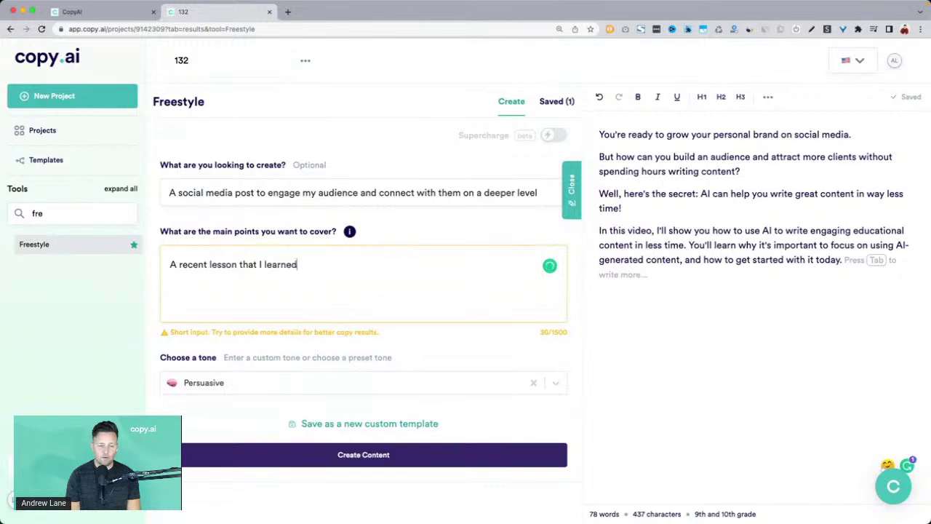
text( in my business was)
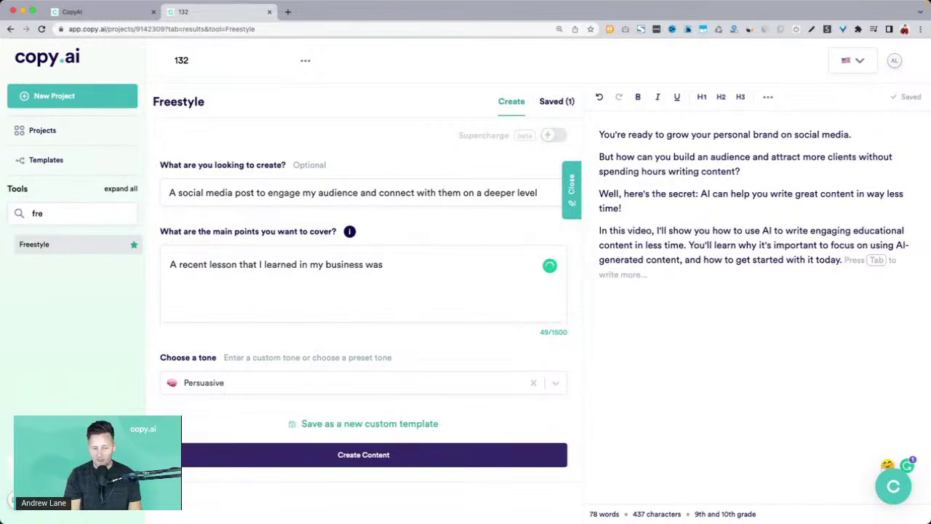
text(Facebook Ads )
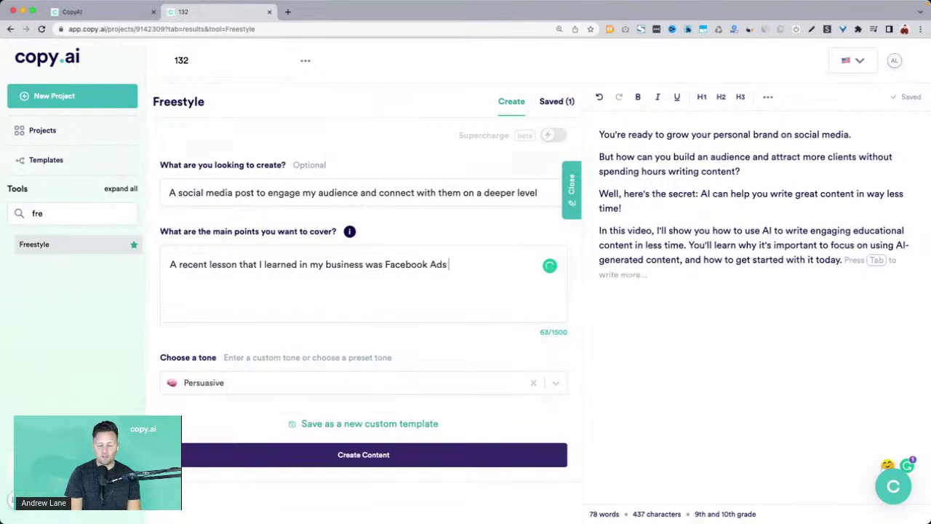
text(are'nt)
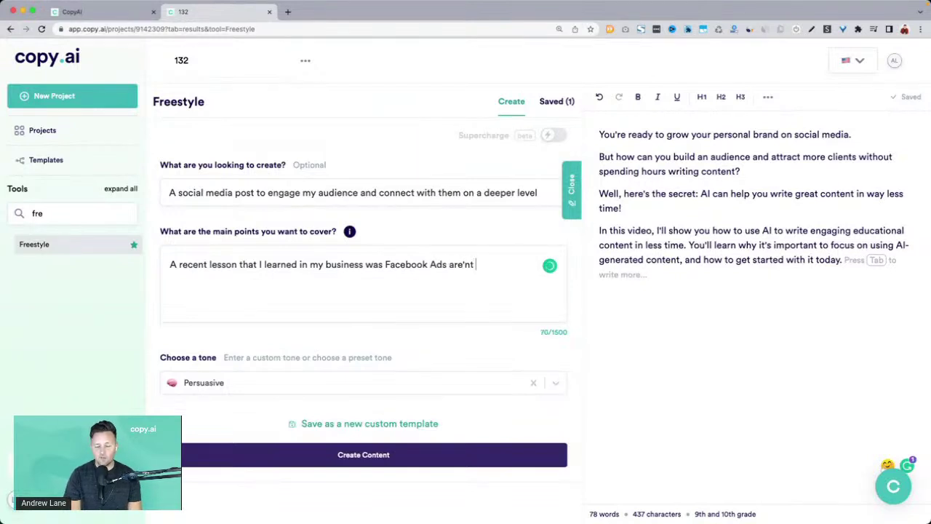
key(BackSpace)
key(BackSpace)
key(BackSpace)
key(BackSpace)
text(n't)
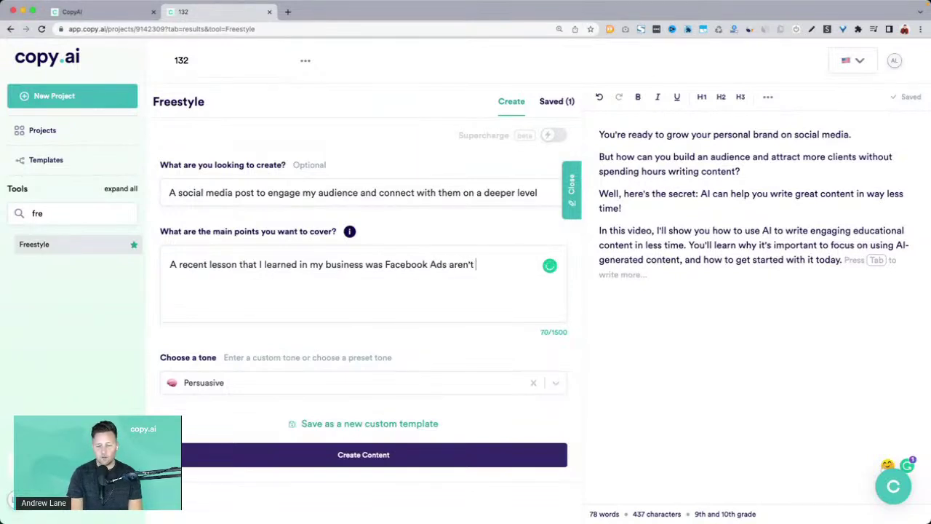
text(can't help you wi)
key(BackSpace)
key(BackSpace)
text(if you don't have a great offer.)
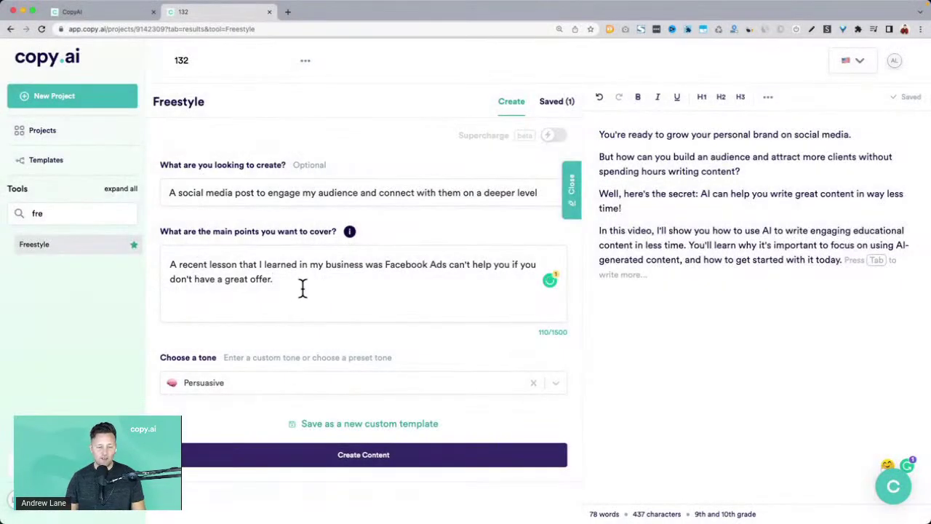
Change the tone to Helpful and generate the social media post.
click(258, 385)
click(208, 397)
click(211, 320)
scroll(226, 393, down, 3)
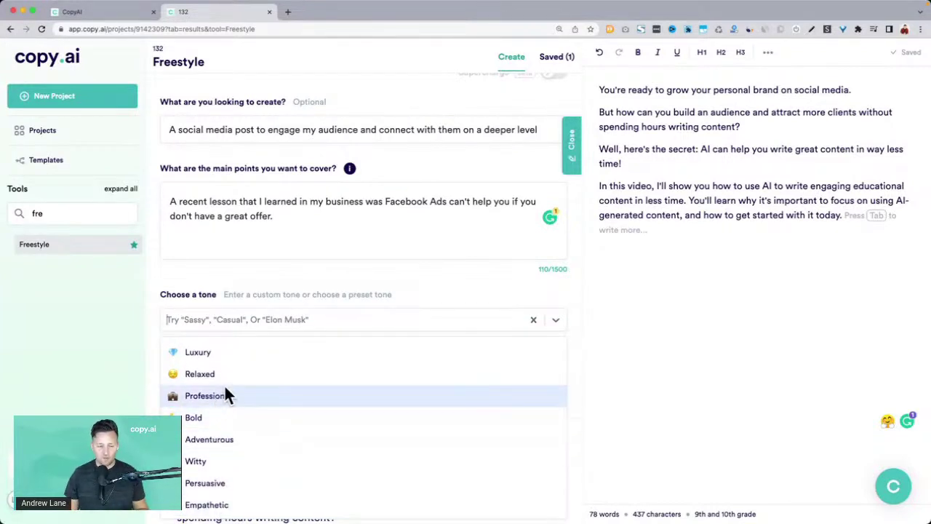
scroll(224, 395, up, 3)
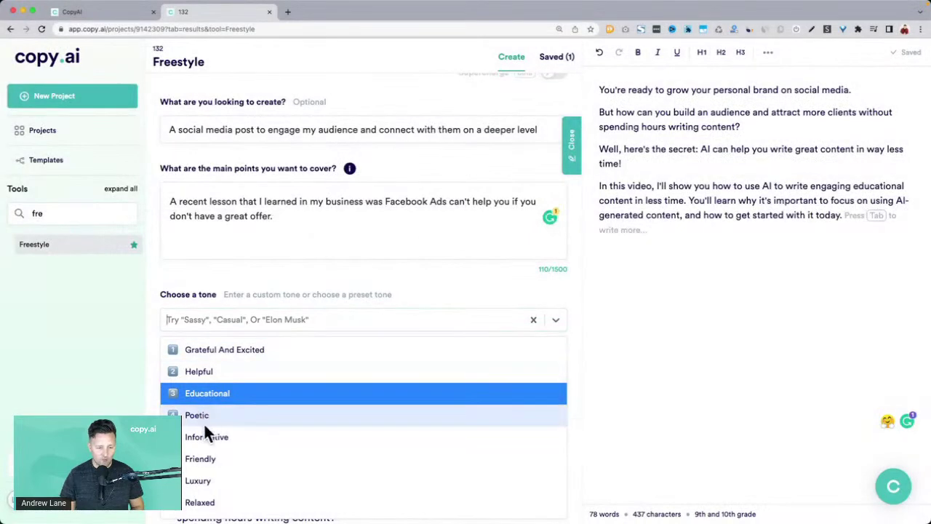
click(202, 371)
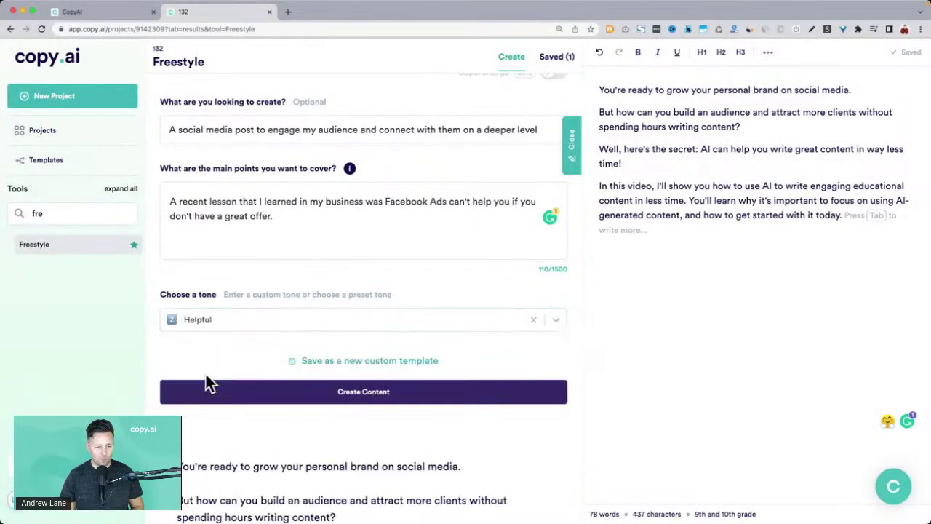
click(377, 393)
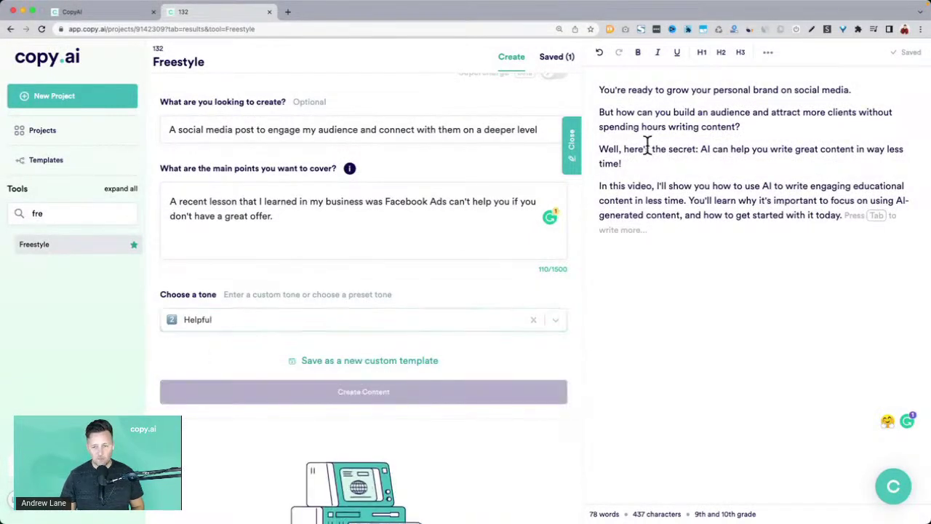
Hide the editor and read the first generated Facebook Ads post paragraph by paragraph.
click(574, 148)
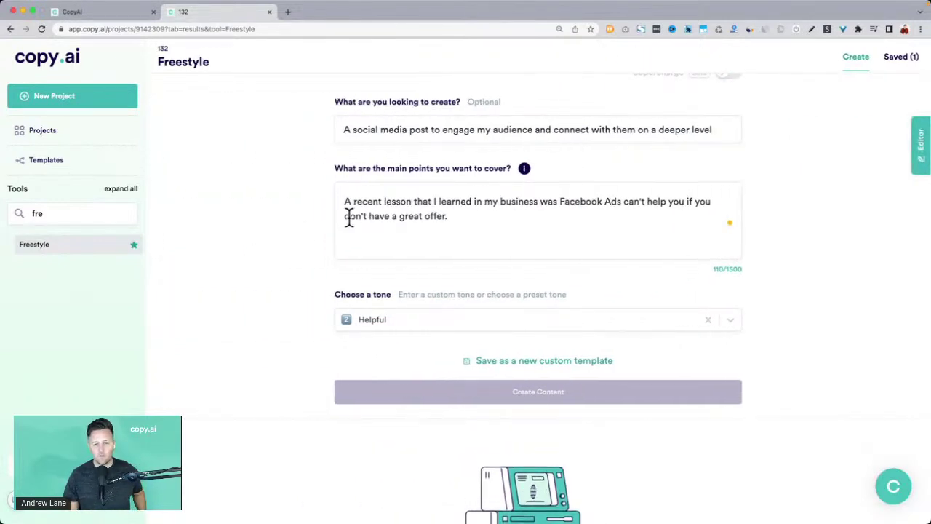
drag(346, 201, 528, 223)
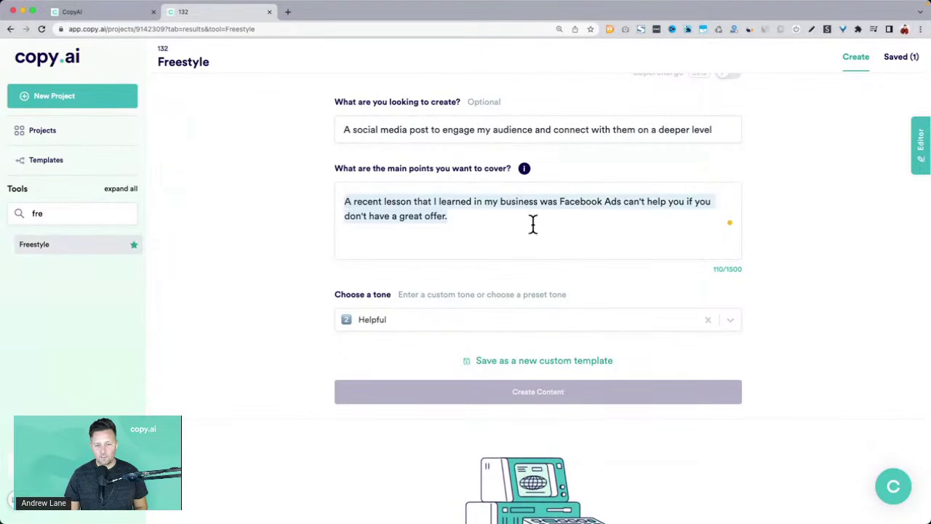
click(288, 264)
scroll(288, 264, down, 3)
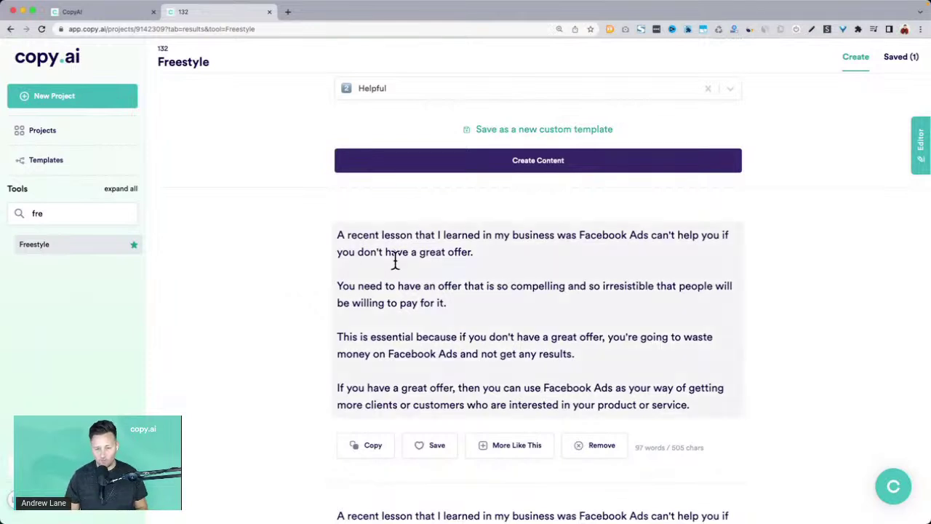
drag(338, 233, 553, 254)
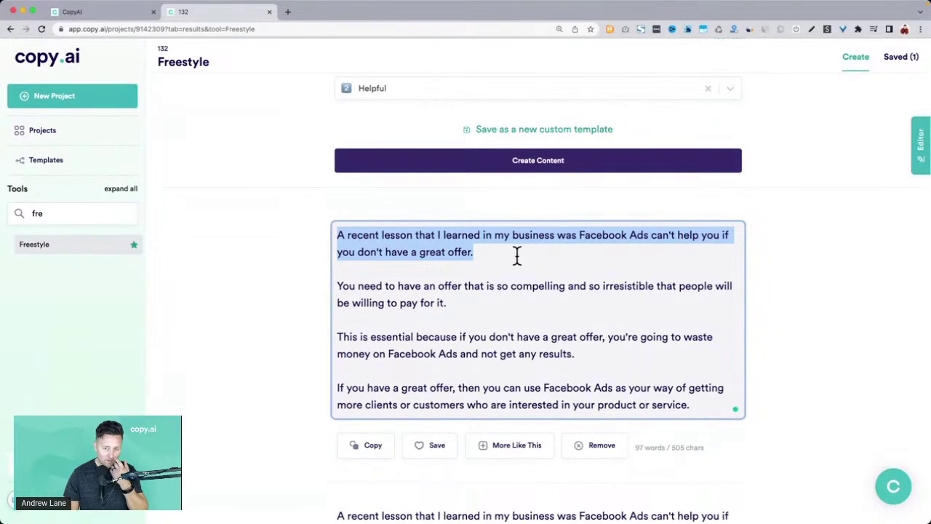
scroll(407, 226, down, 2)
drag(339, 209, 514, 235)
drag(336, 260, 598, 277)
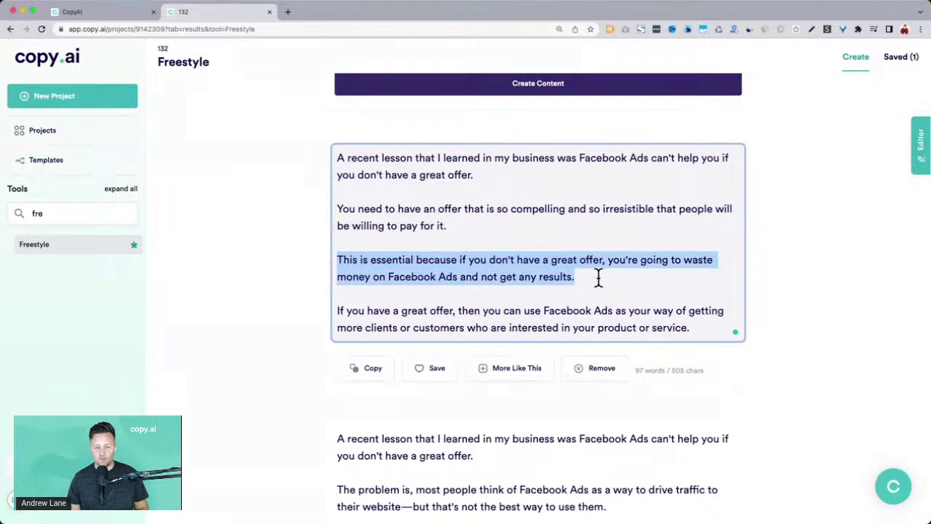
scroll(596, 276, down, 2)
drag(339, 266, 652, 283)
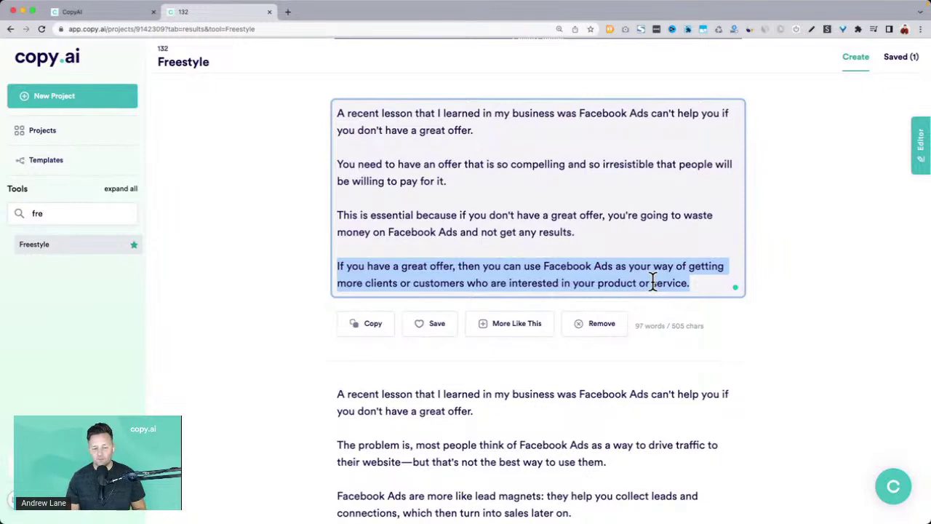
Review the second generated post and copy its last three paragraphs, starting from "The problem is".
scroll(653, 282, down, 5)
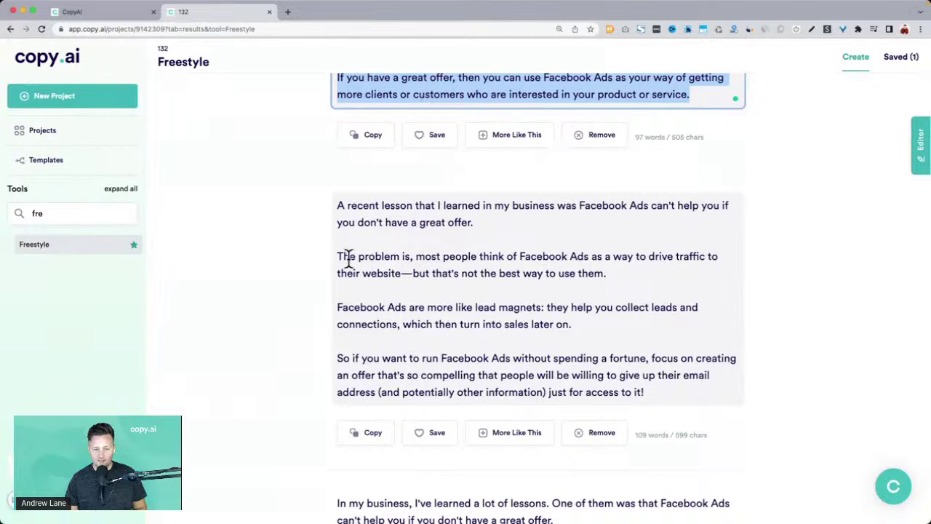
drag(339, 256, 396, 255)
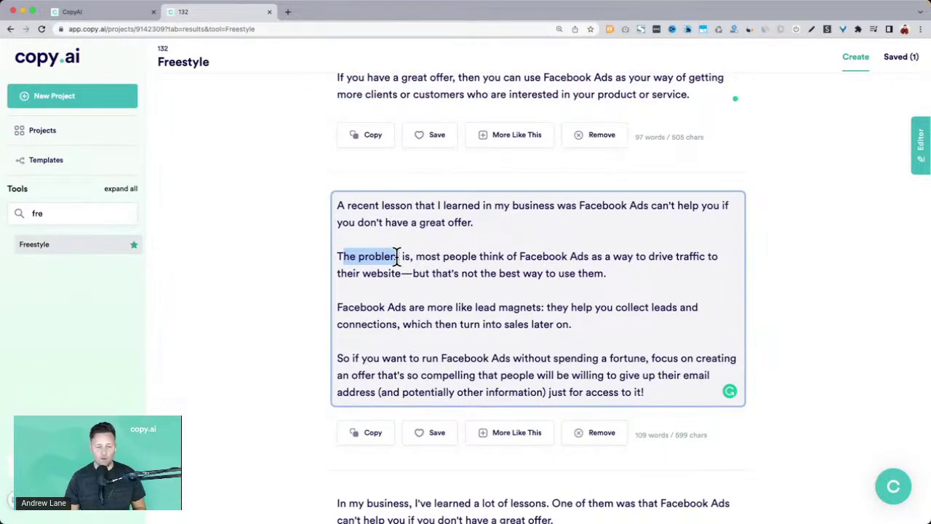
click(396, 256)
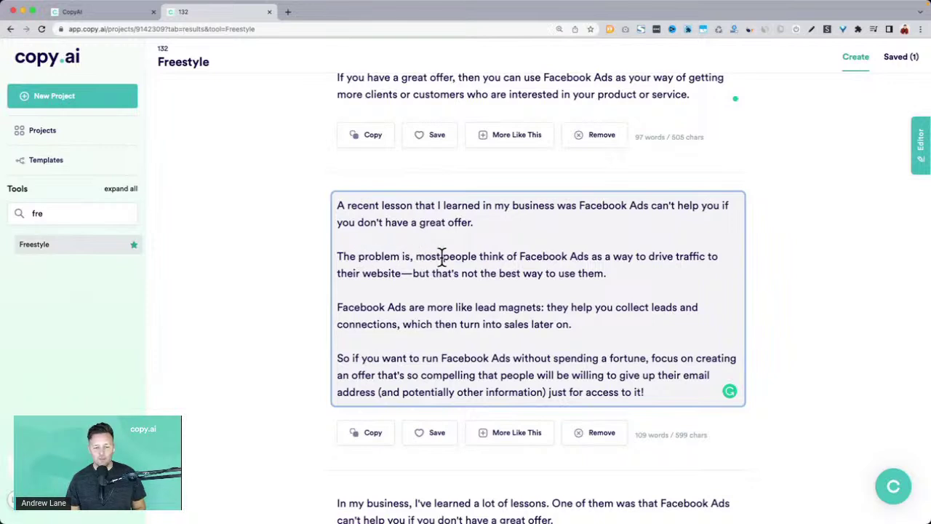
drag(415, 256, 619, 274)
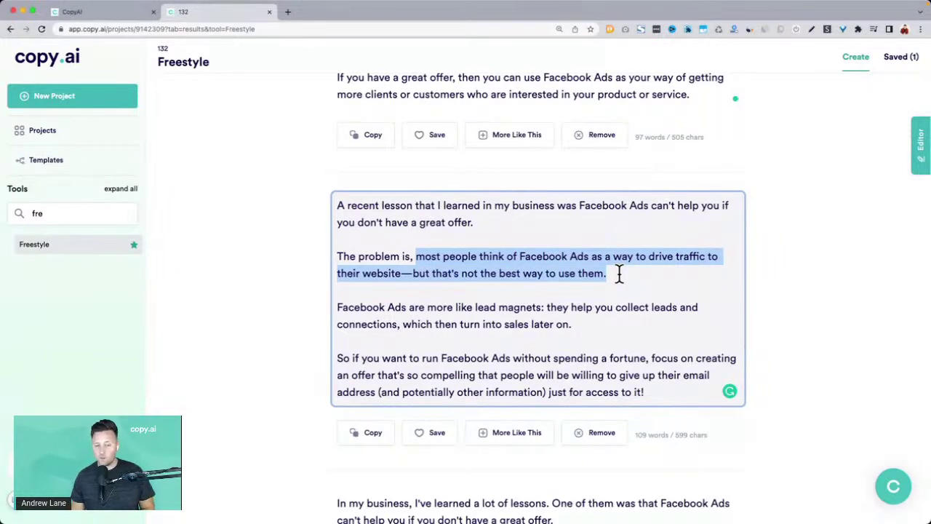
click(619, 273)
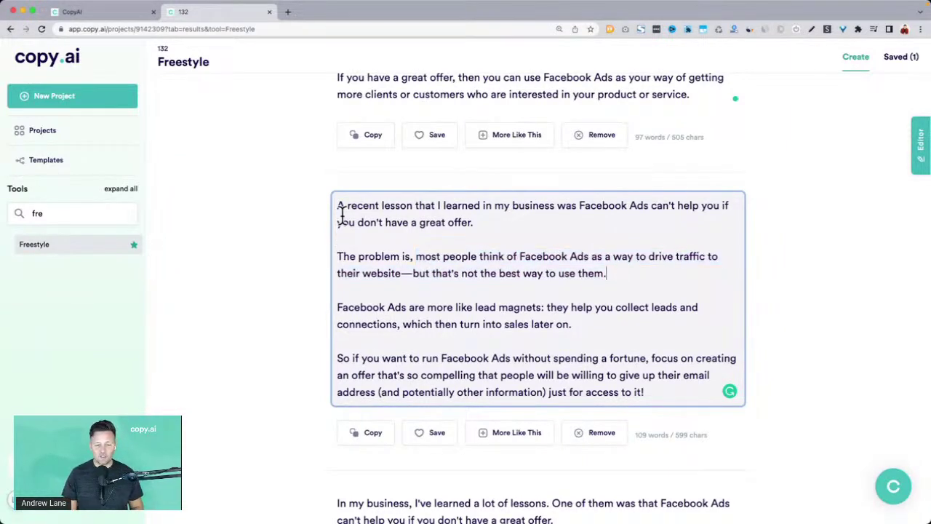
drag(339, 251, 672, 403)
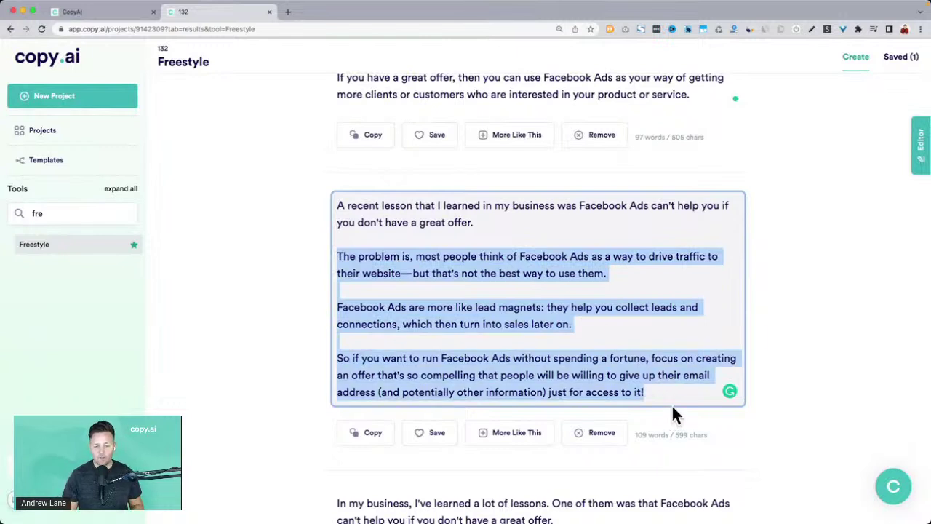
key(ctrl+c)
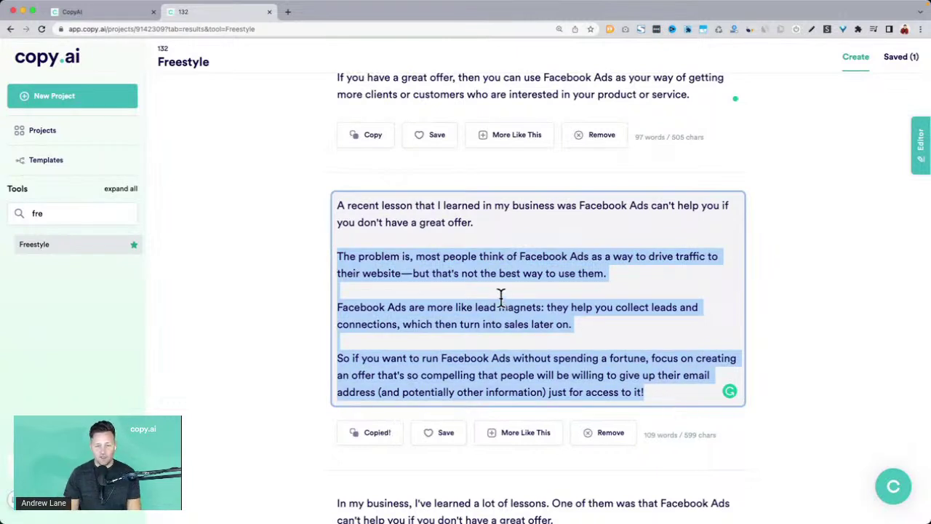
Reopen the editor and paste the copied paragraphs below the video intro text.
triple_click(398, 218)
click(339, 251)
drag(339, 207, 502, 221)
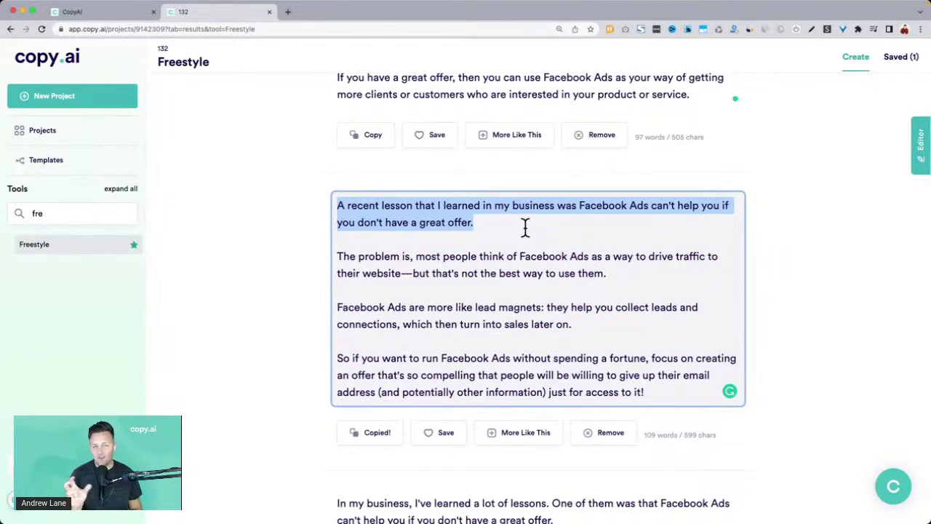
drag(337, 254, 649, 416)
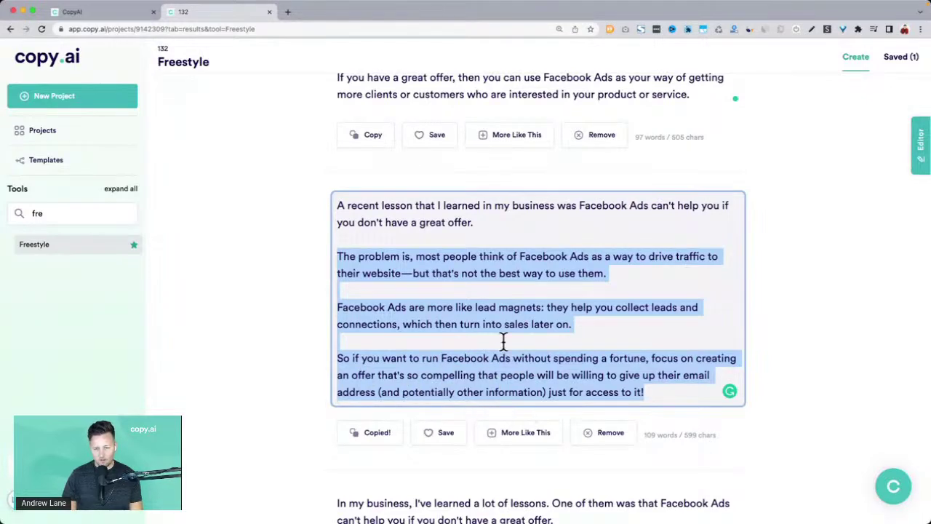
click(922, 142)
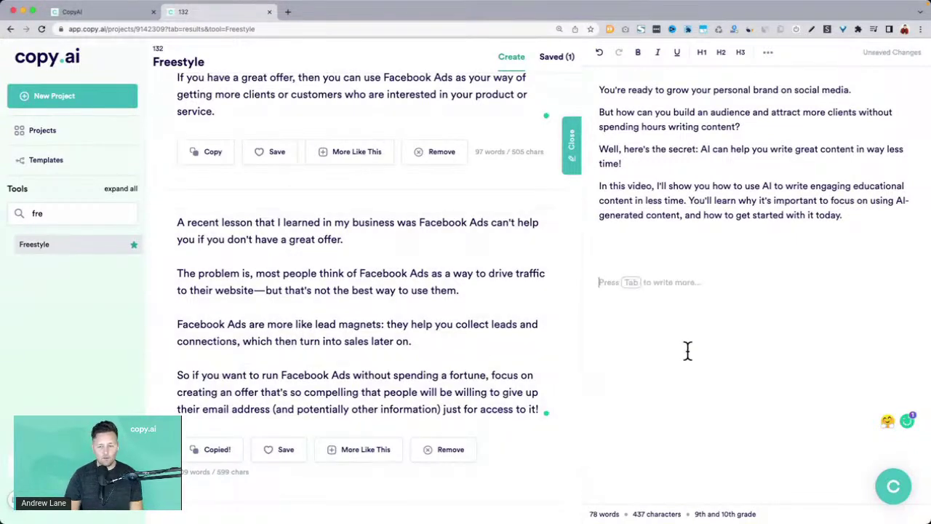
key(super+v)
Add the level-1 heading "Post 2:" above the pasted Facebook Ads paragraphs.
click(674, 274)
key(Return)
text(Post:)
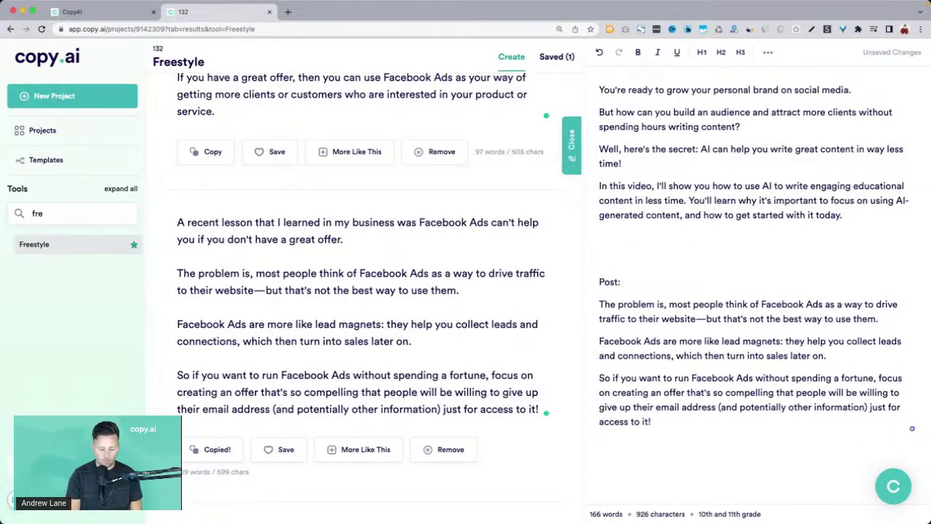
key(alt+super+1)
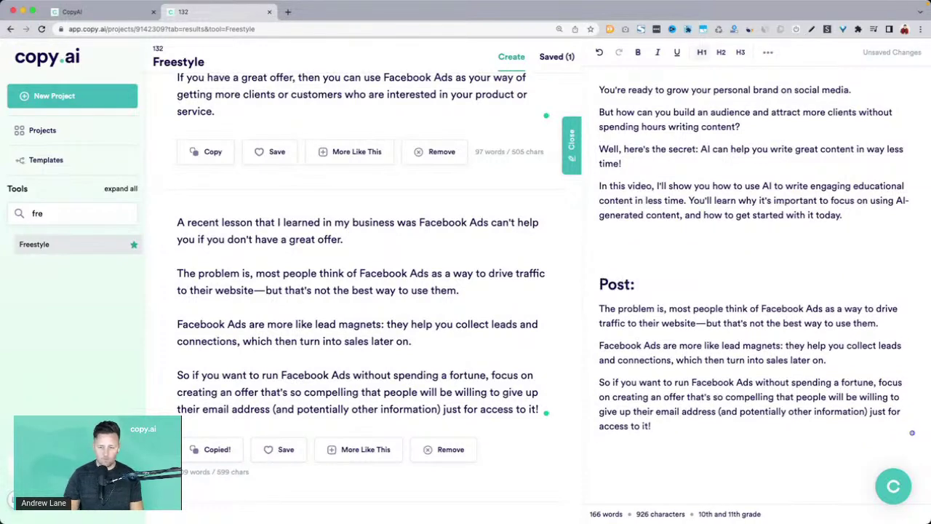
text(2)
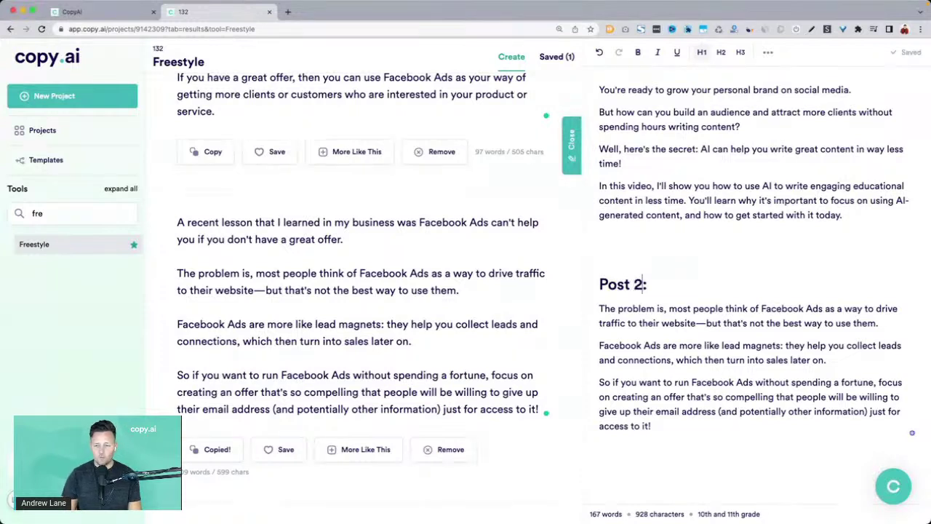
Insert a "Post 1:" line above the "Post 2:" heading, below the intro text.
key(Up)
key(Return)
text(Post 1:)
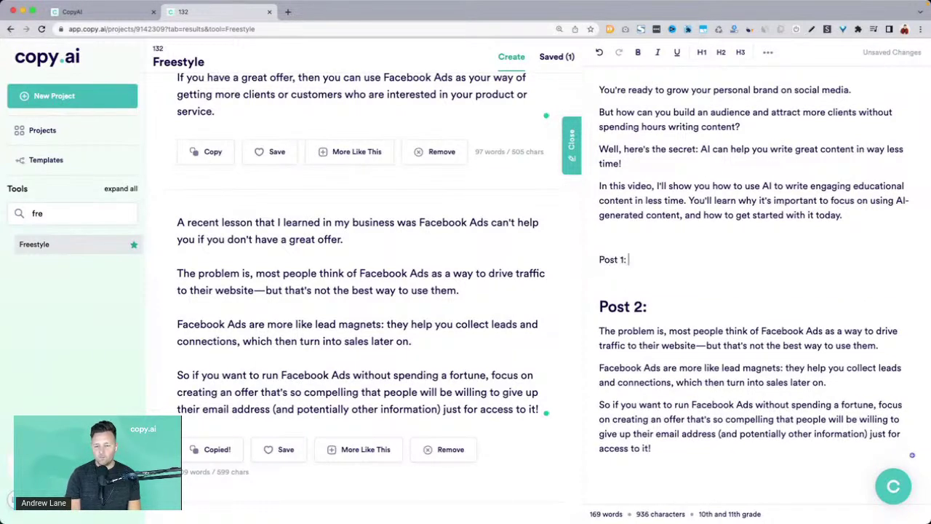
Make the "Post 1:" line a level-1 heading and complete it as "Post 1: The offer is the key".
key(alt+super+1)
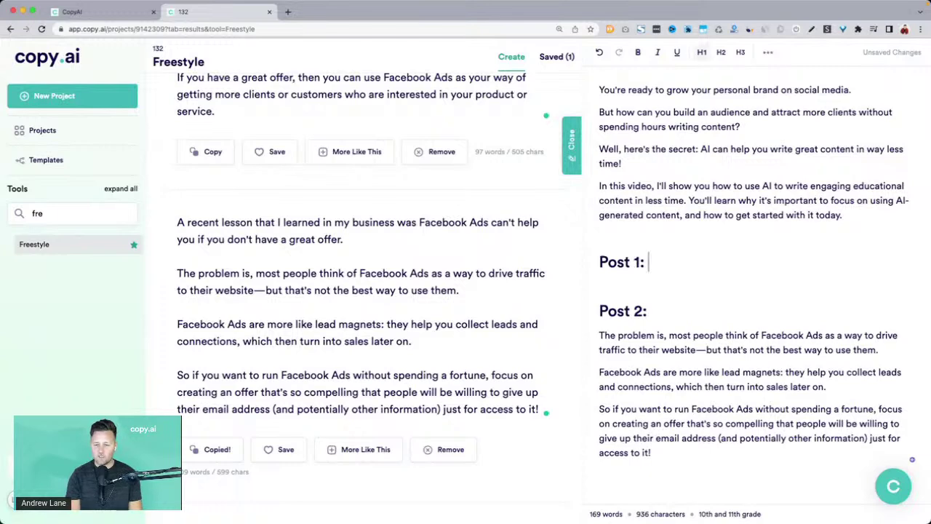
text(The )
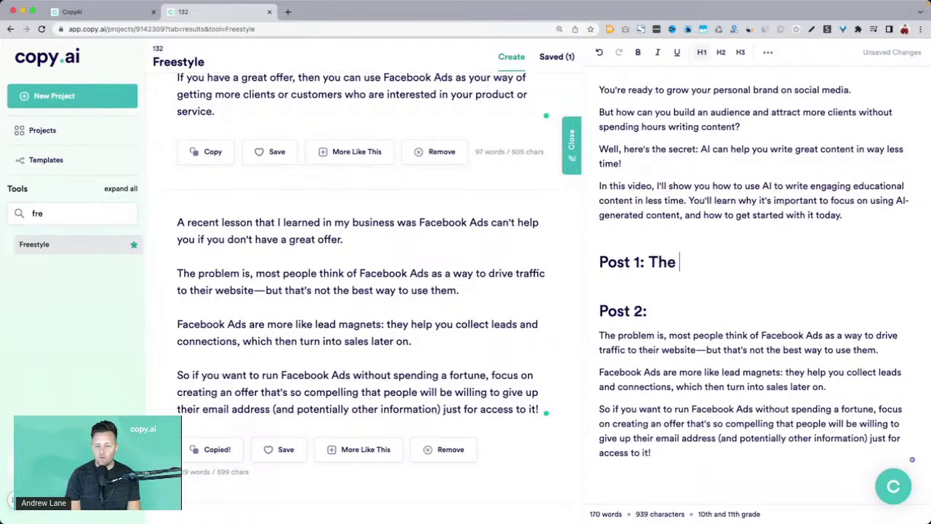
text(offer is the key)
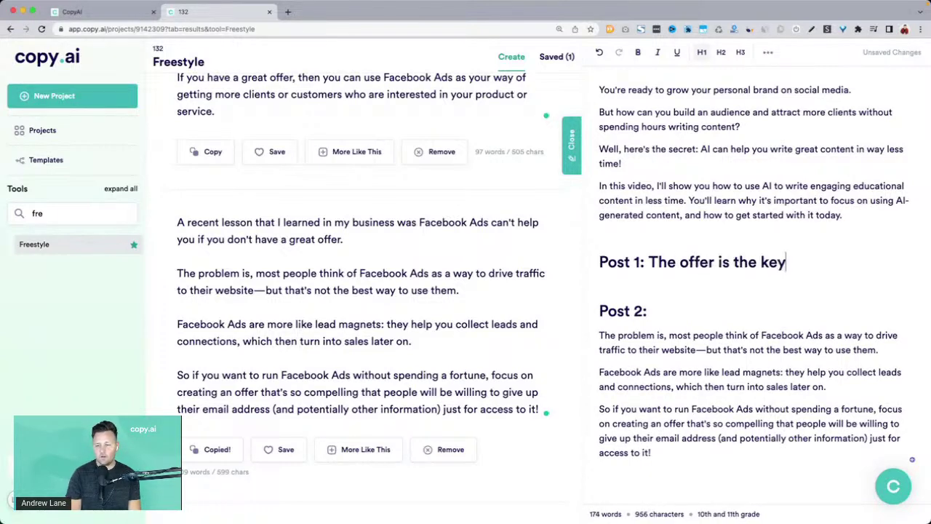
Copy the last three paragraphs of the first generated post, starting from "You need to have an offer", and paste them under the Post 1 heading.
scroll(288, 342, up, 5)
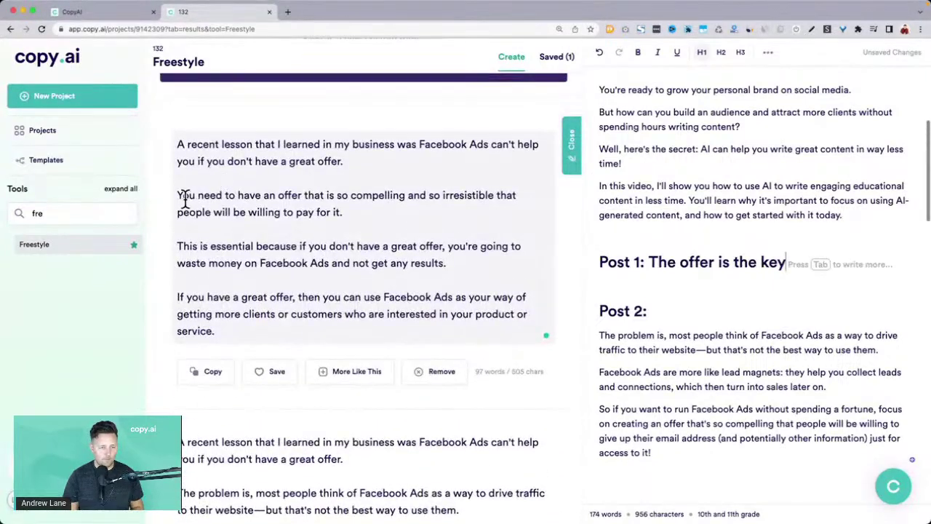
drag(176, 193, 347, 337)
key(super+c)
click(797, 280)
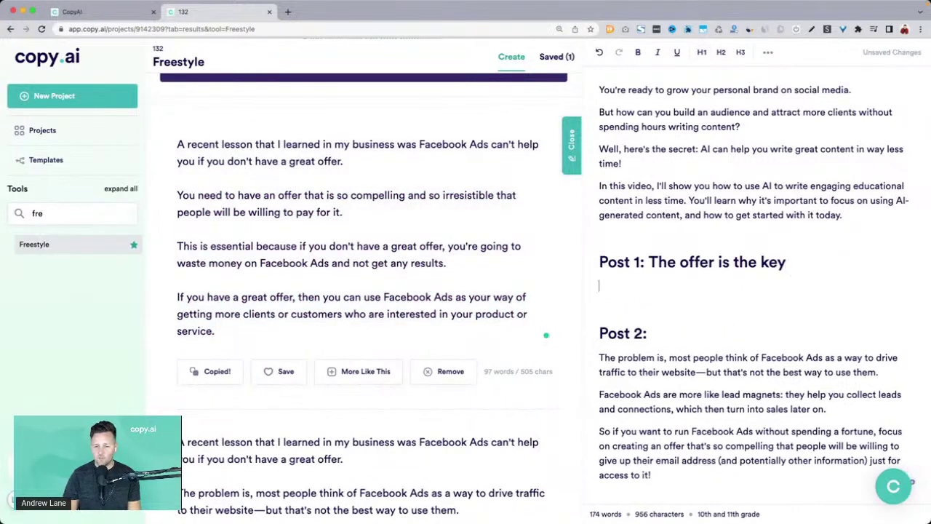
key(super+v)
Start the first Post 1 paragraph with "When running Facebook ads," and change the following "You" to lowercase "you".
text(When running )
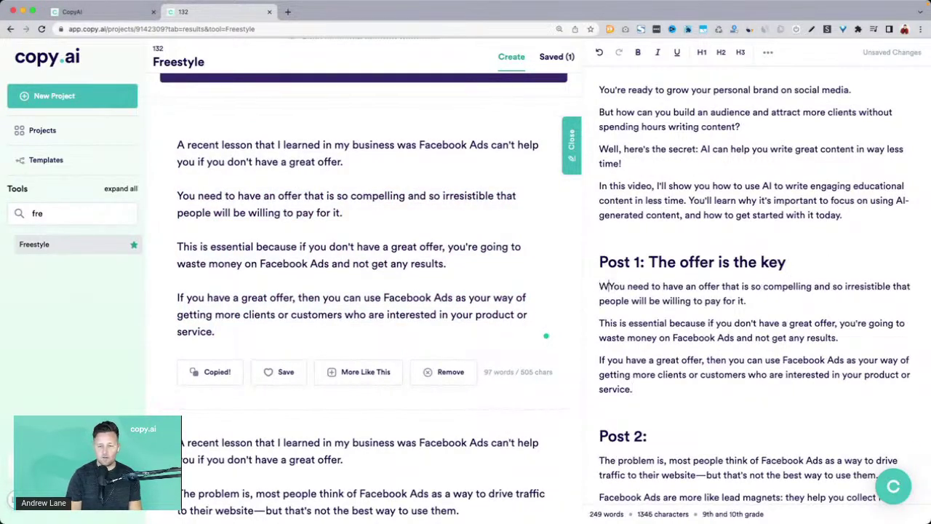
text(Facebook ad)
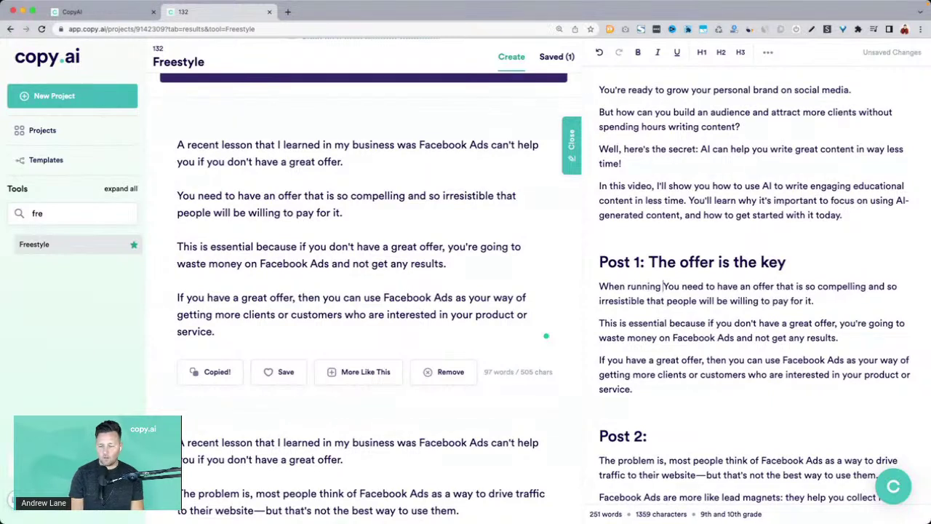
text(s,)
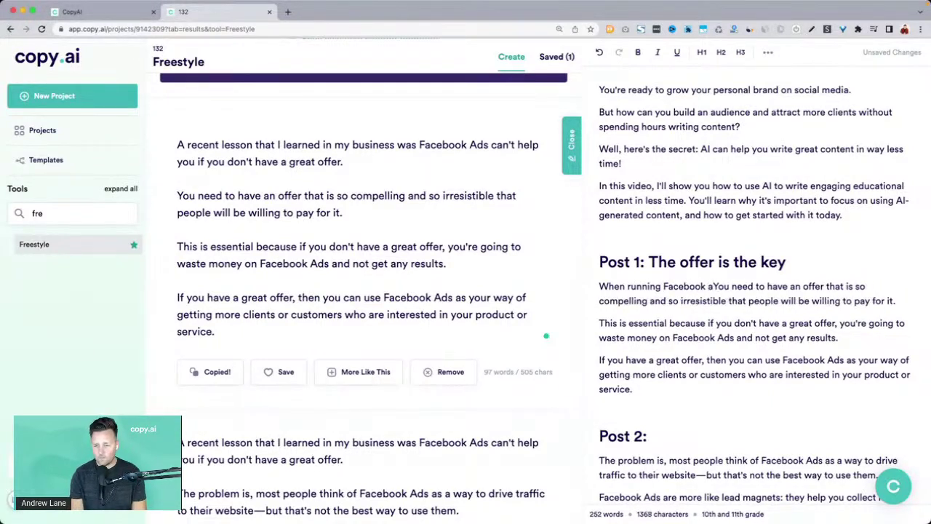
key(Delete)
text(y)
Close the editor and save the generated post ending "What's your offer?" and the one containing "The problem is" as favourites.
scroll(352, 335, down, 5)
scroll(351, 335, down, 4)
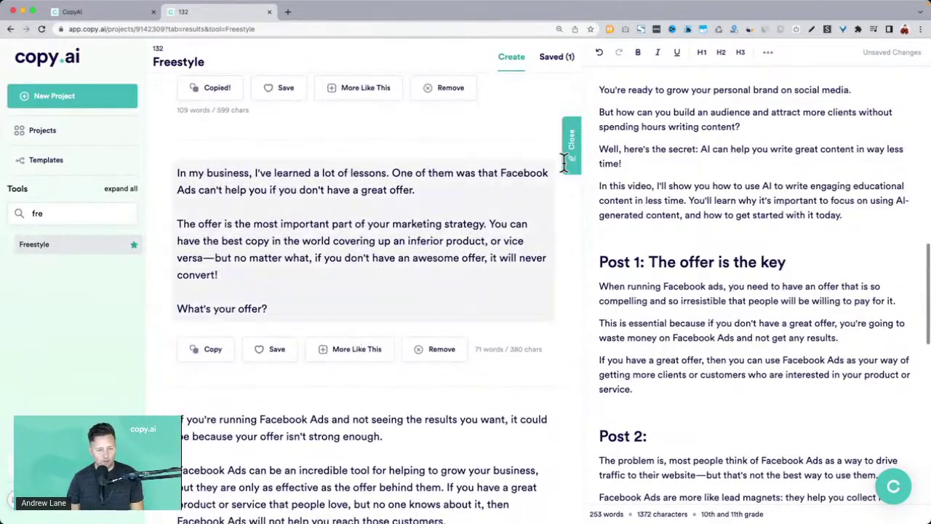
click(571, 143)
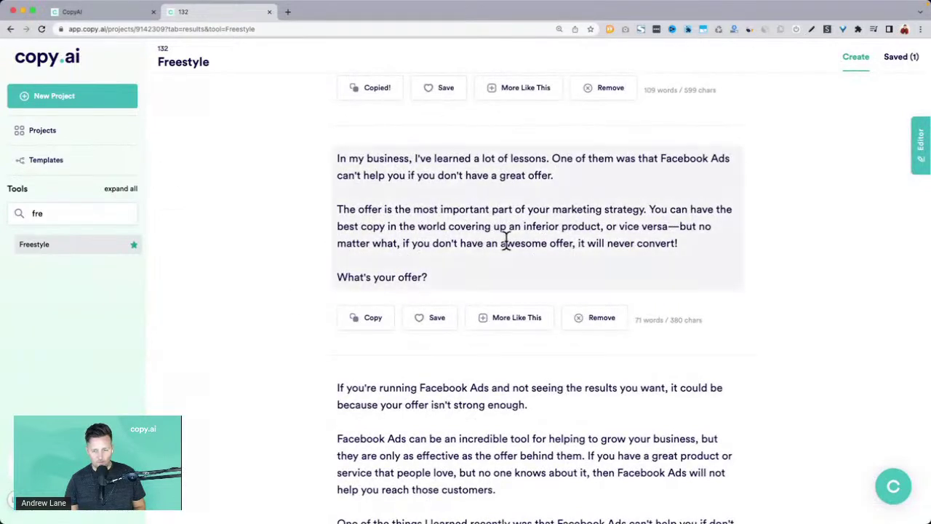
drag(337, 162, 582, 175)
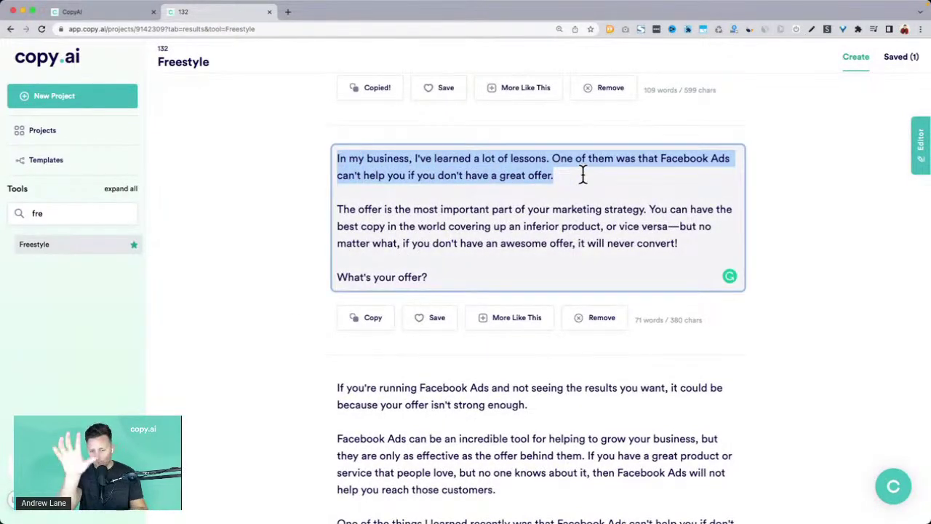
scroll(582, 175, up, 2)
scroll(582, 175, down, 3)
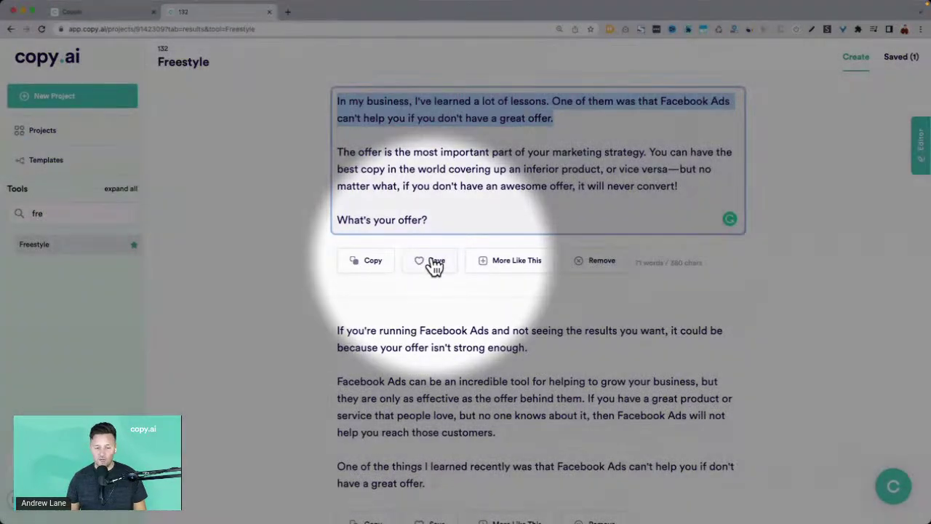
click(433, 263)
scroll(432, 256, up, 2)
scroll(432, 256, up, 5)
click(442, 414)
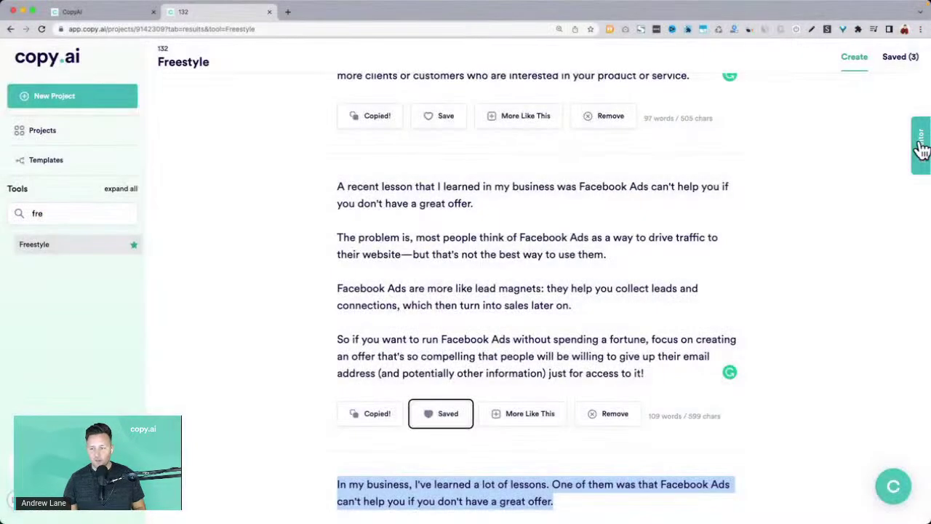
Check the posts in the editor, then close it and reread the third generated post through "What's your offer?".
click(920, 144)
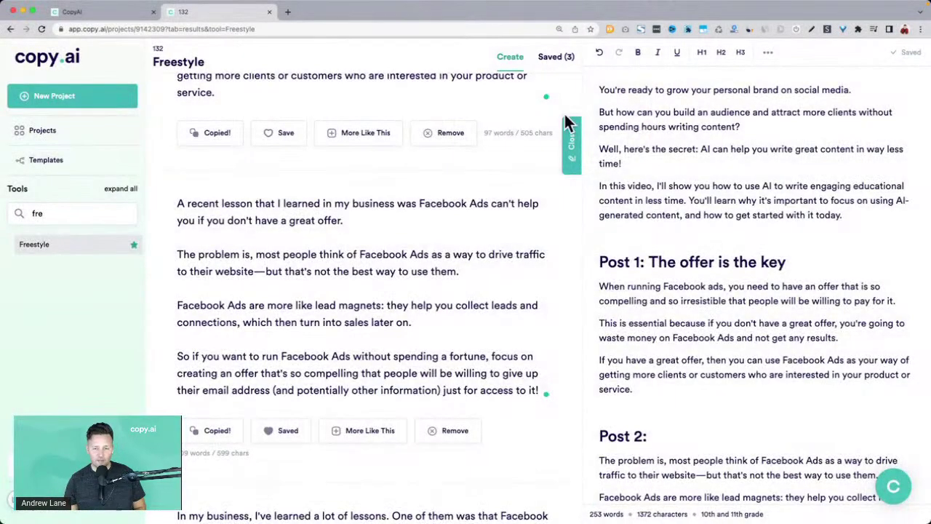
click(572, 141)
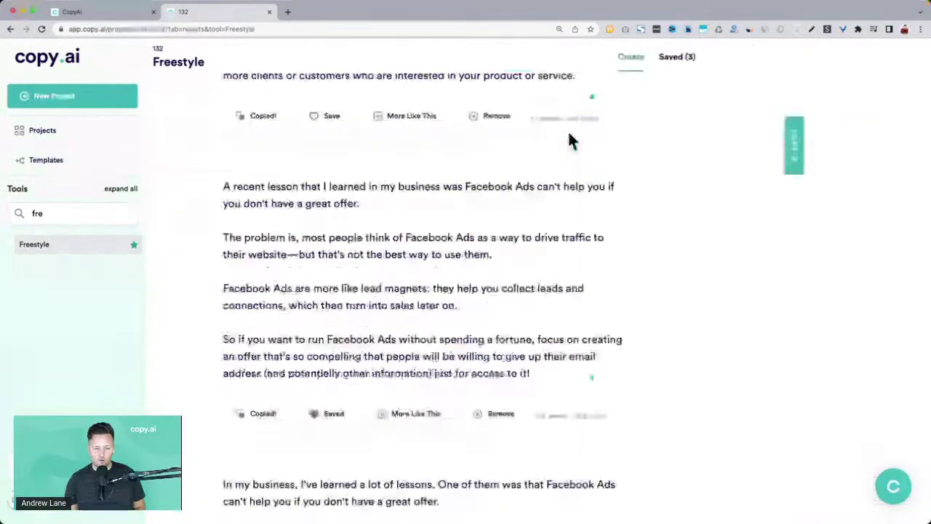
scroll(474, 209, down, 5)
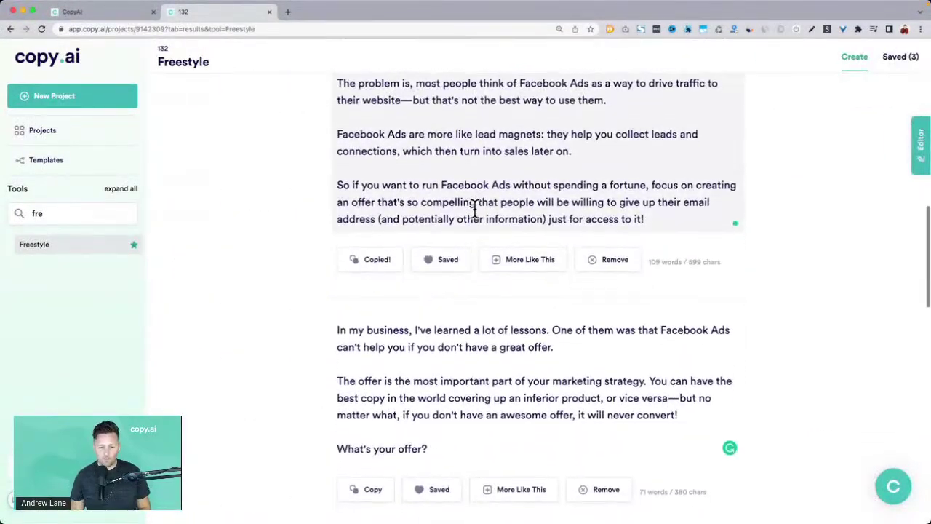
drag(553, 245, 584, 259)
click(342, 299)
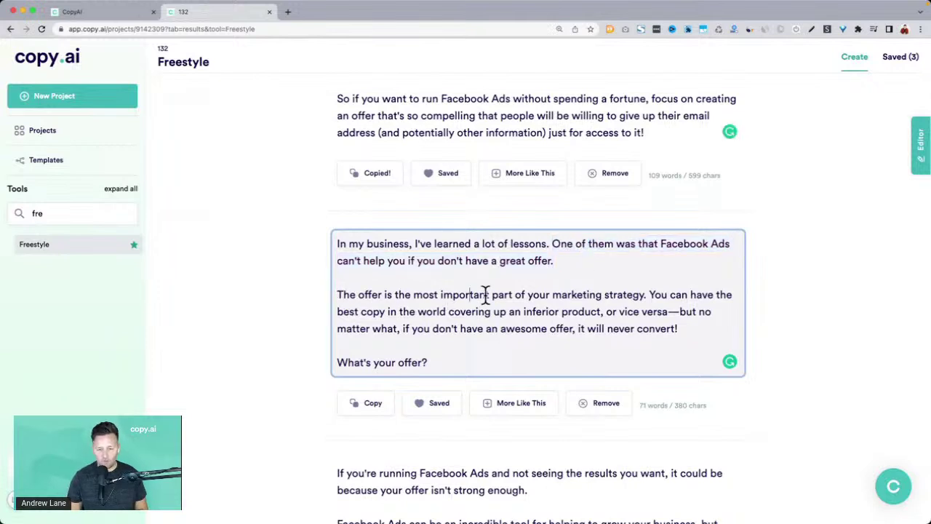
drag(680, 329, 344, 294)
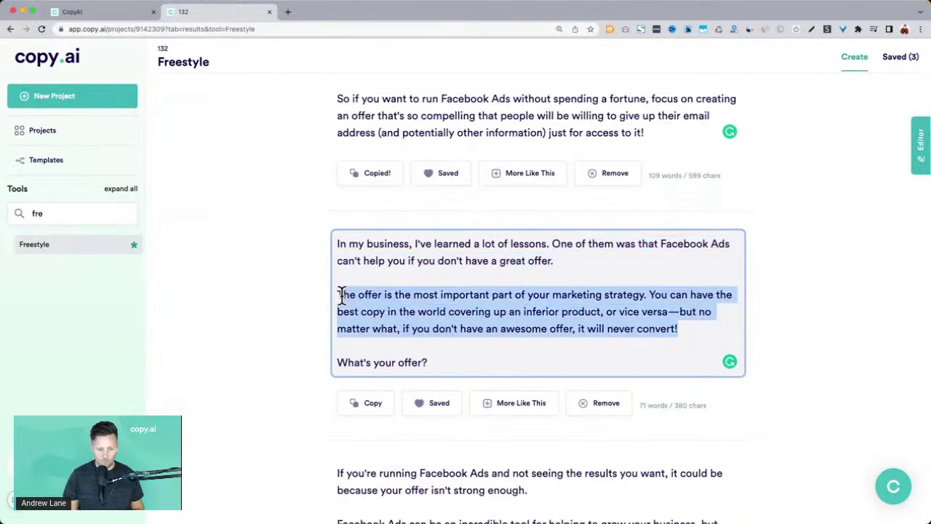
scroll(376, 309, down, 1)
drag(436, 341, 320, 345)
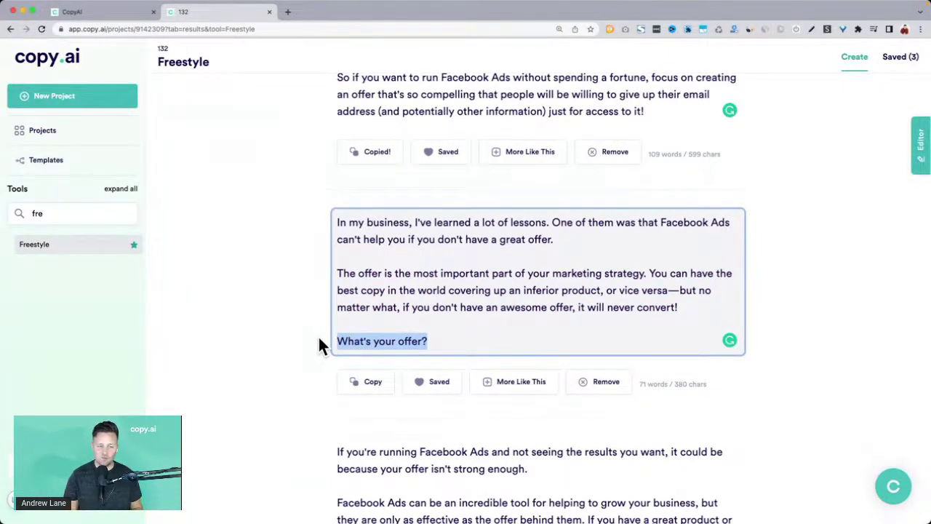
Examine the fourth generated post sentence by sentence, from "If you're running Facebook Ads" to its closing lesson about a great offer.
scroll(320, 346, down, 5)
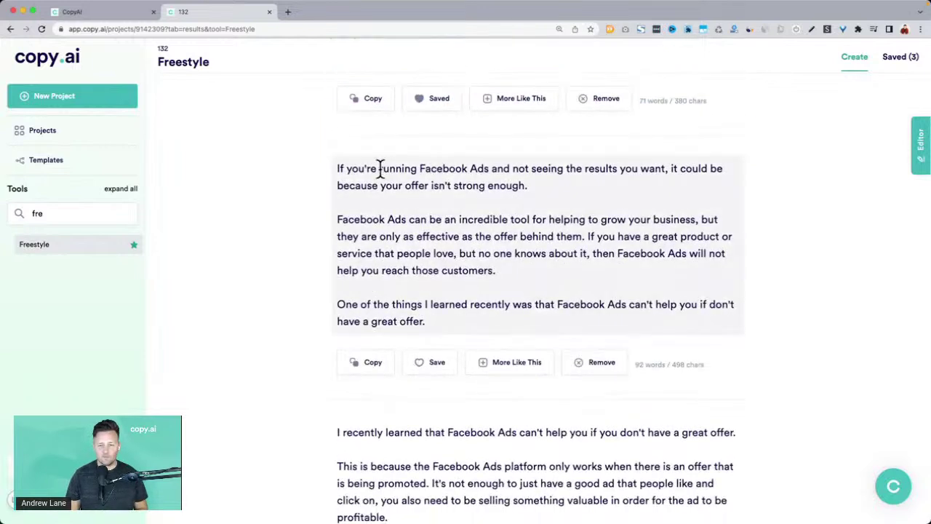
drag(336, 168, 564, 185)
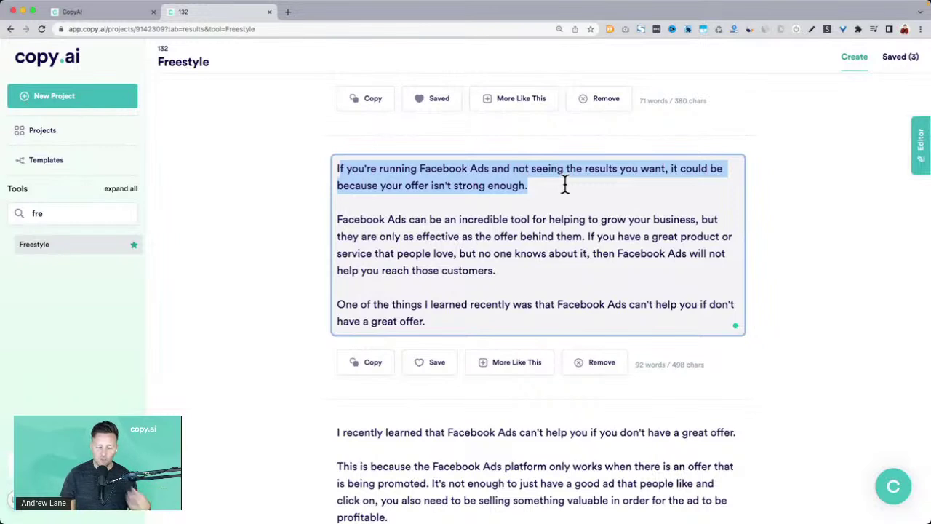
click(529, 183)
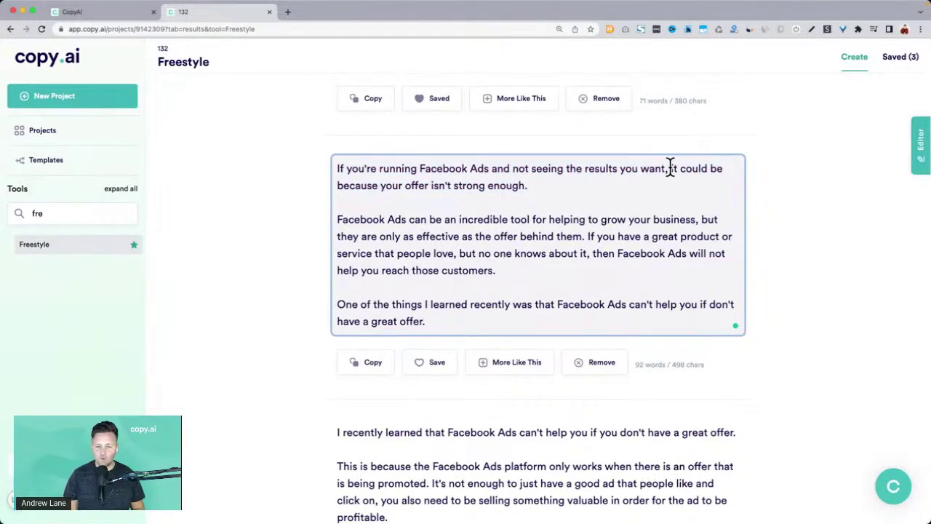
drag(669, 168, 670, 182)
click(354, 222)
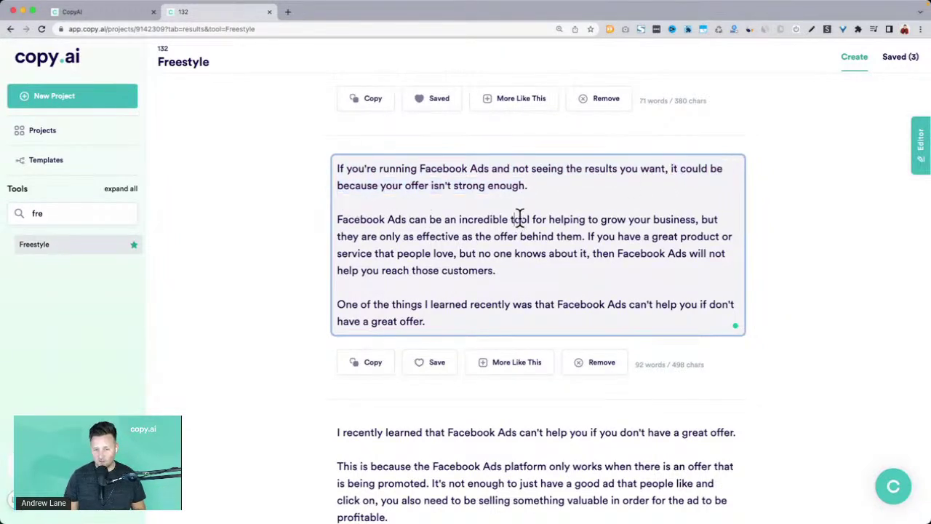
drag(336, 219, 699, 227)
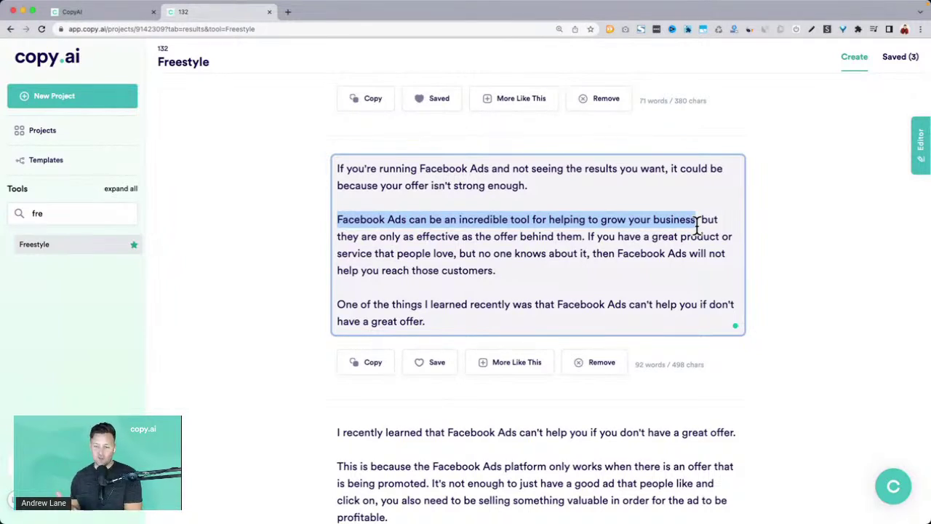
drag(701, 220, 585, 240)
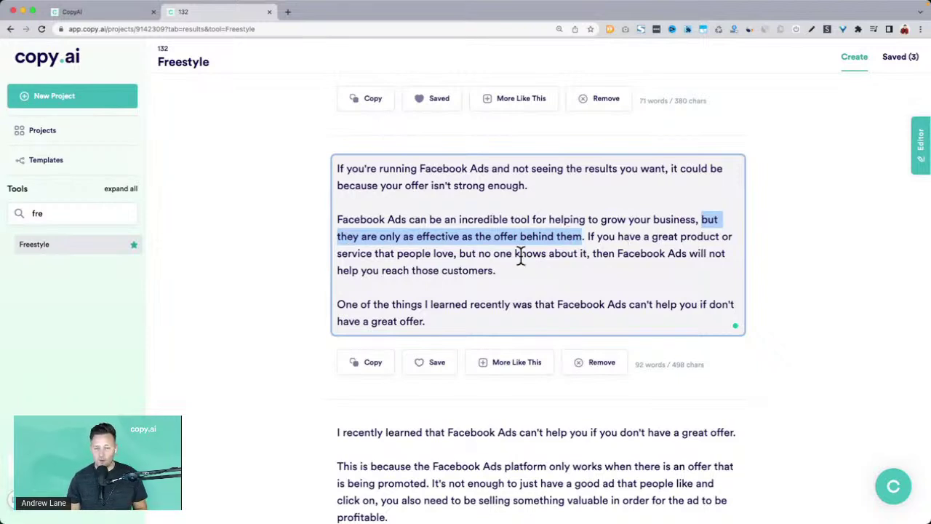
drag(464, 253, 617, 265)
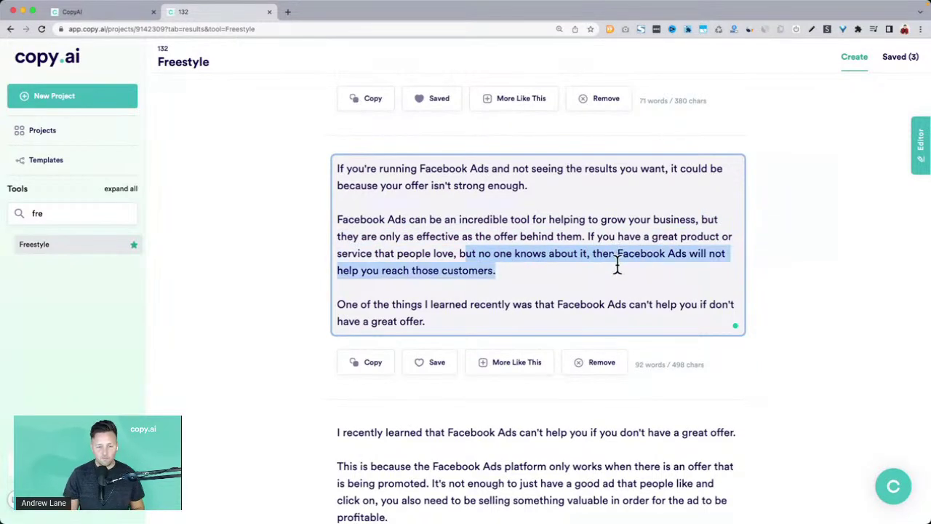
click(617, 265)
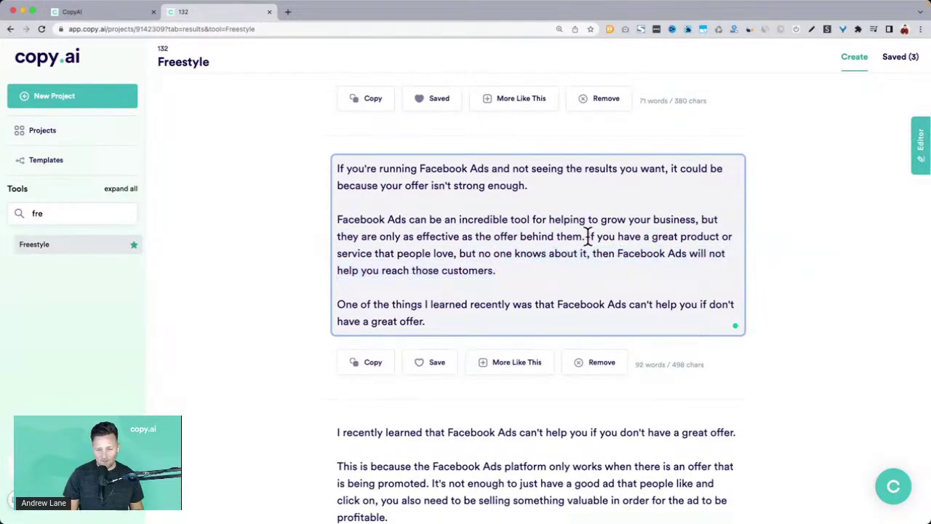
drag(587, 237, 588, 266)
click(588, 236)
drag(336, 304, 444, 322)
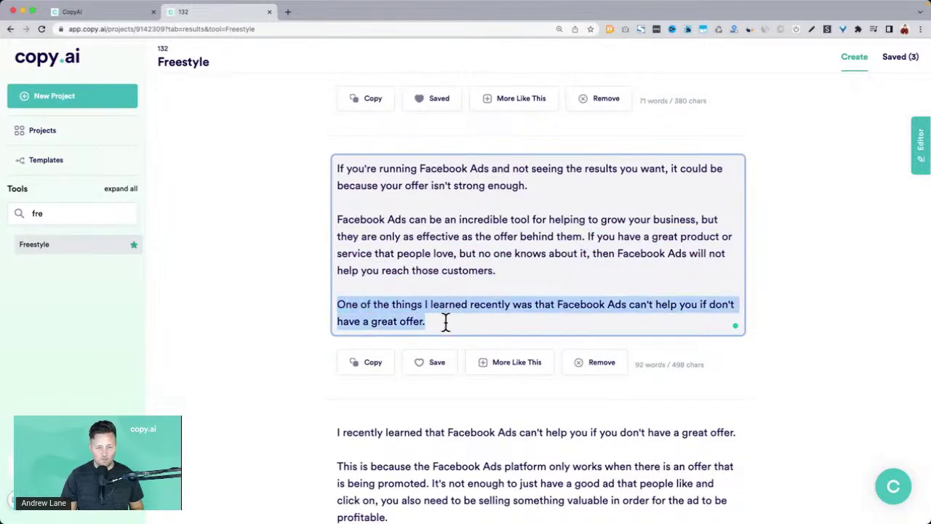
Look over the last generated post and reopen the editor beside the Freestyle input form.
scroll(492, 307, down, 5)
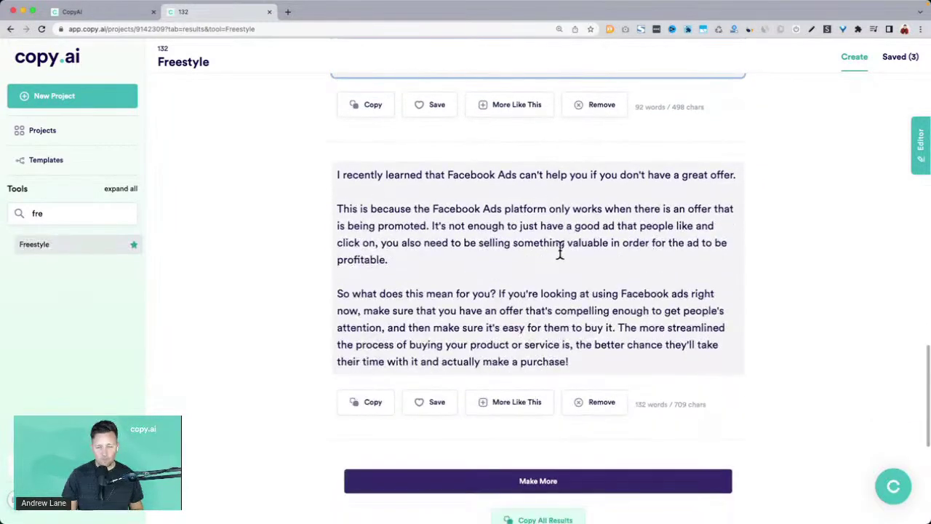
click(923, 156)
scroll(485, 266, up, 15)
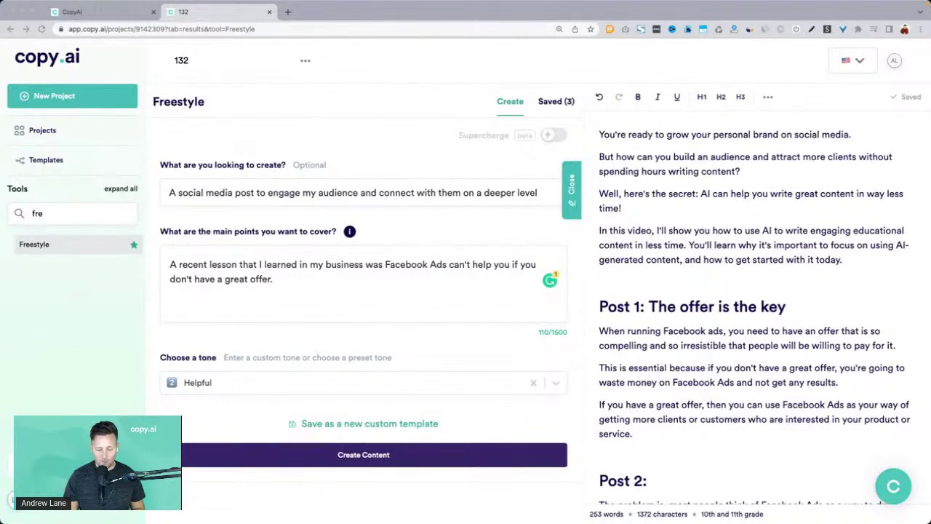
Switch to the Design Hacker Blog, open "You Don't Have To Be The Best At What You Do To Become A Successful Course Creator", and examine its title and opening.
drag(441, 520, 466, 4)
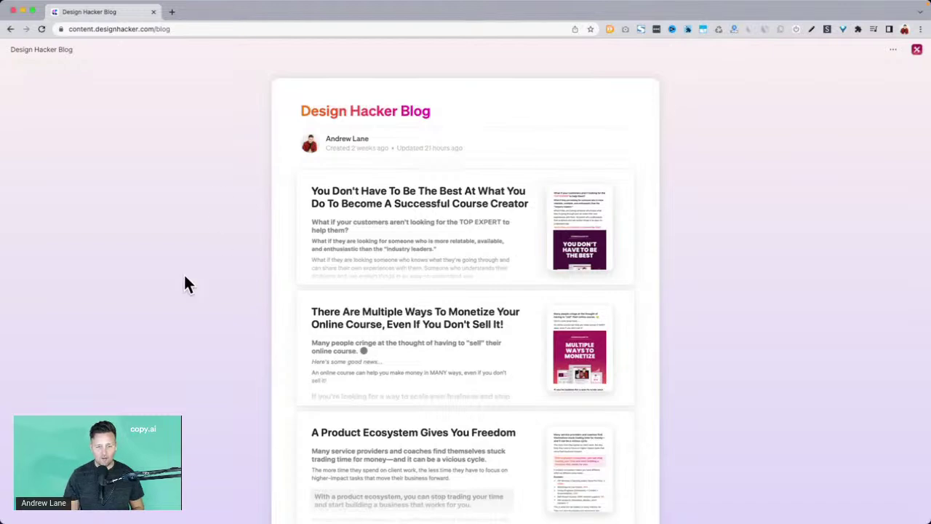
scroll(183, 277, down, 3)
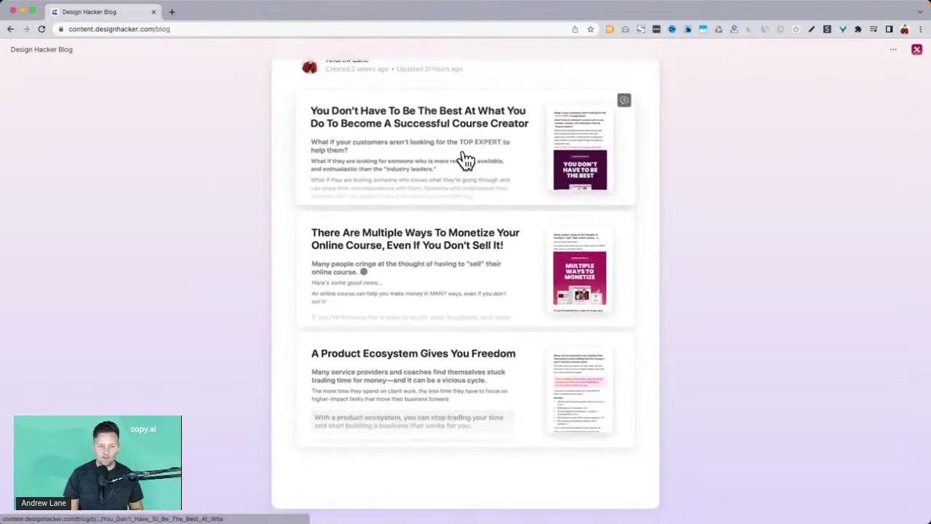
click(436, 142)
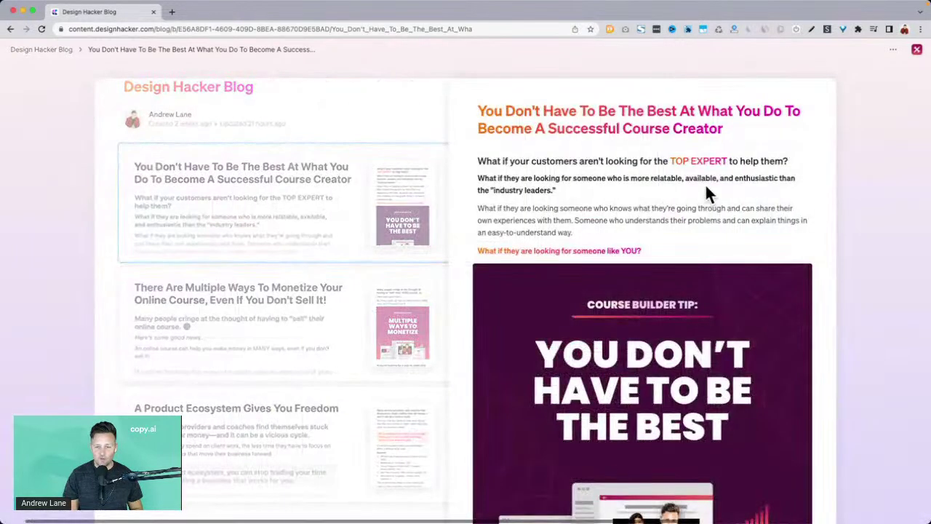
drag(479, 116, 757, 128)
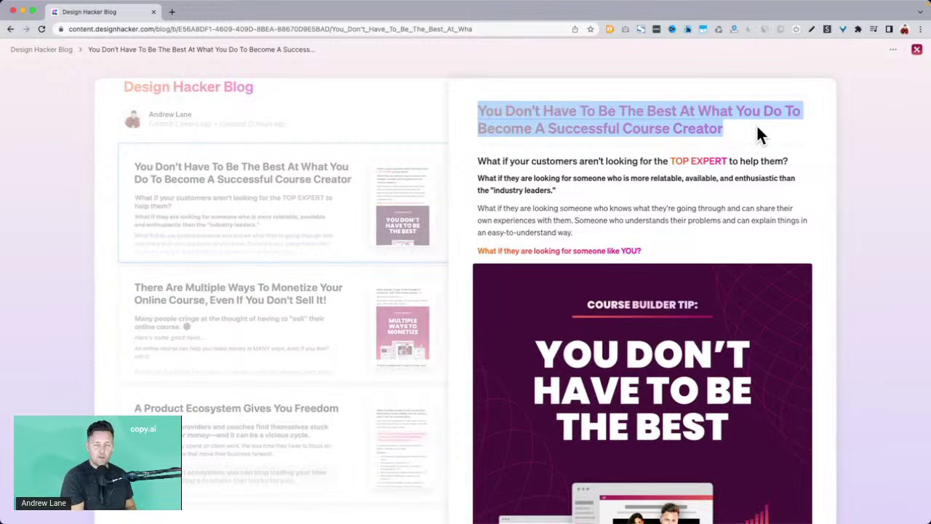
scroll(654, 135, down, 1)
click(575, 139)
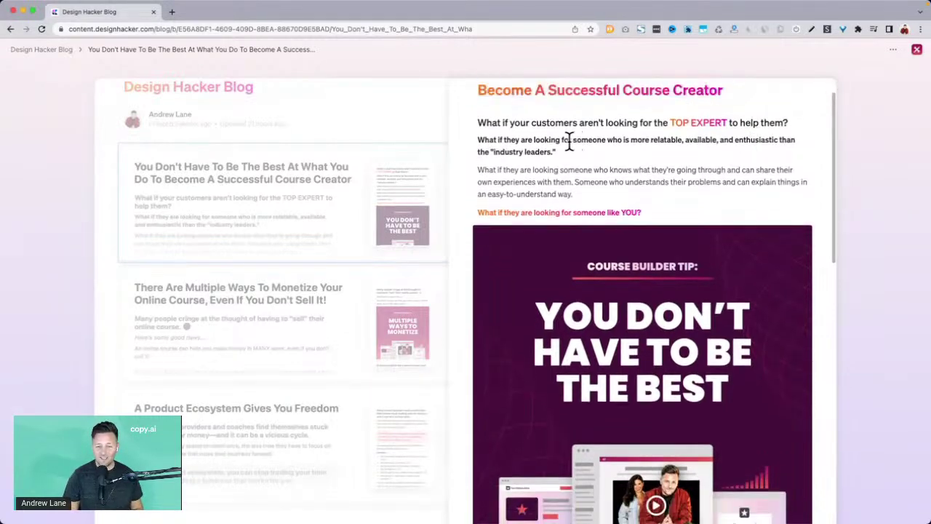
Read the course creator post from "What if your customers aren't looking for the TOP EXPERT" through its "Next step" section.
drag(478, 123, 657, 215)
scroll(657, 208, down, 5)
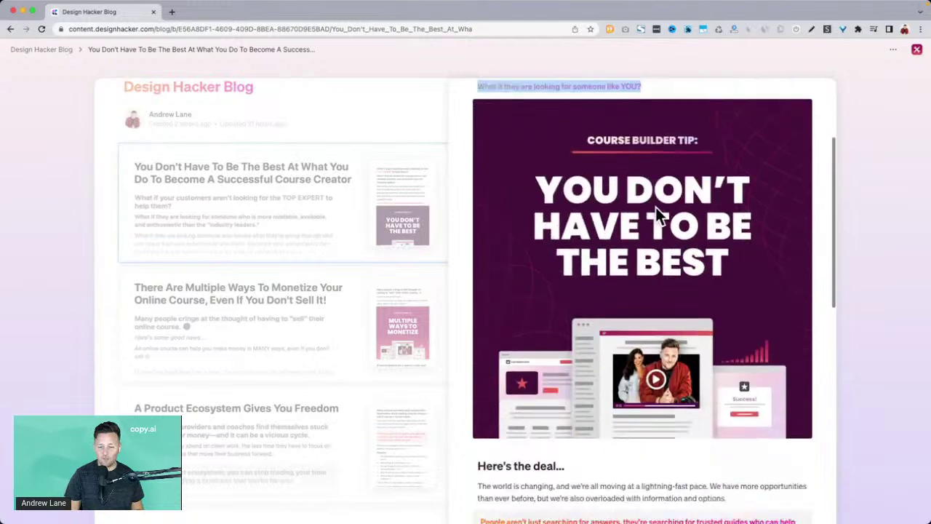
scroll(657, 208, down, 1)
drag(478, 167, 630, 396)
scroll(630, 399, down, 4)
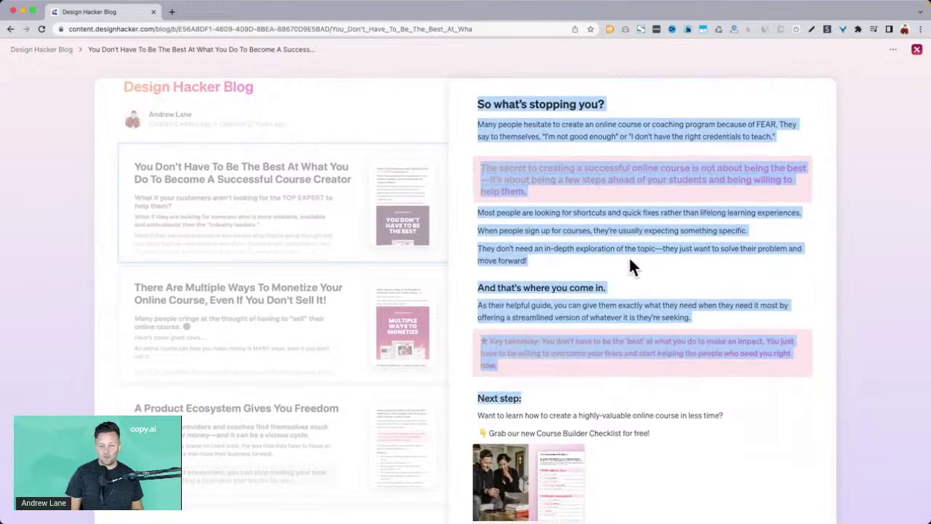
click(630, 267)
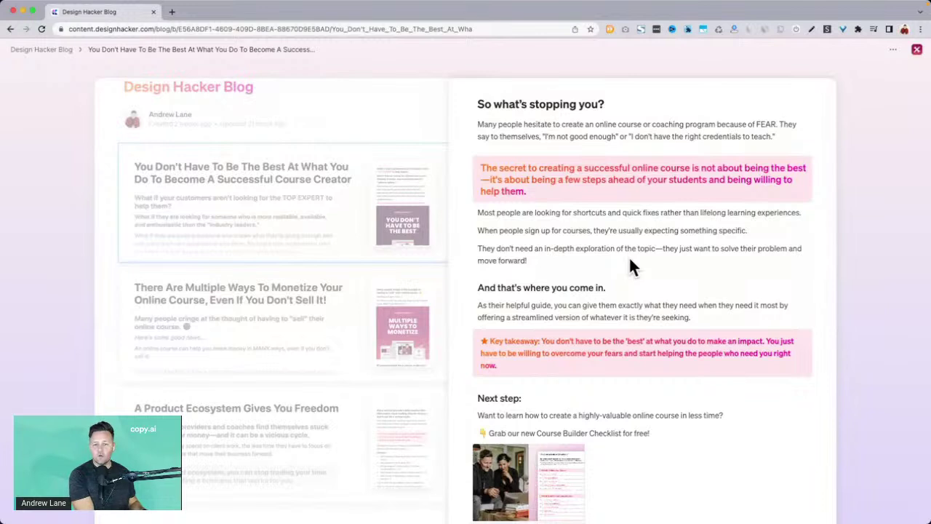
Go back through the post's sections and re-examine its title and opening hook above the image.
scroll(630, 265, up, 3)
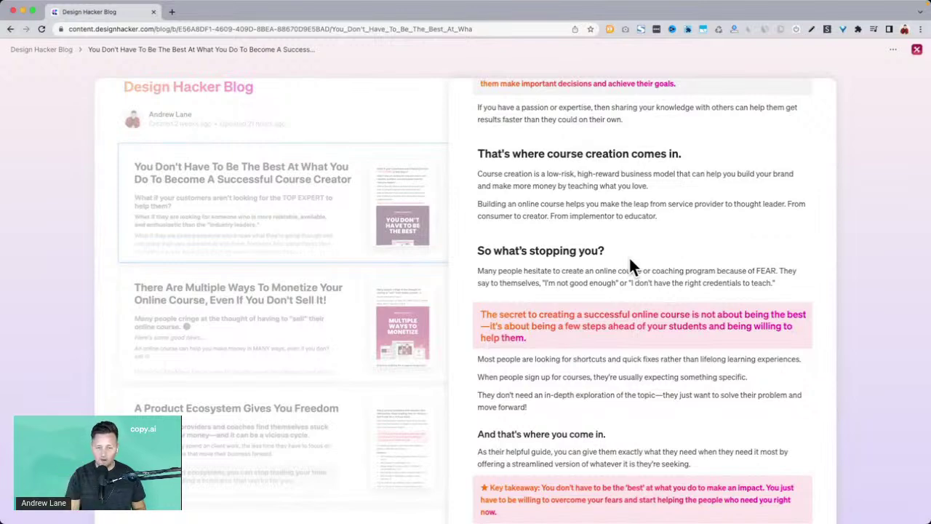
scroll(630, 259, up, 10)
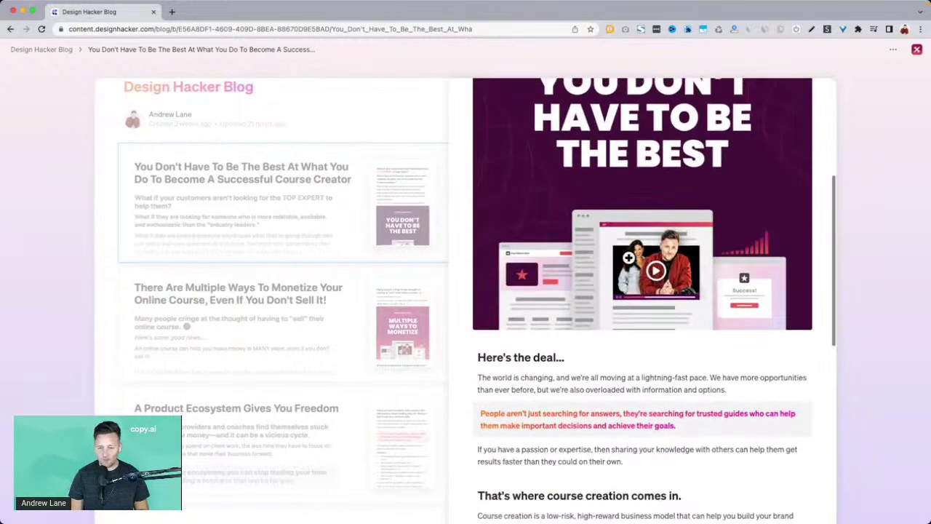
scroll(649, 235, up, 4)
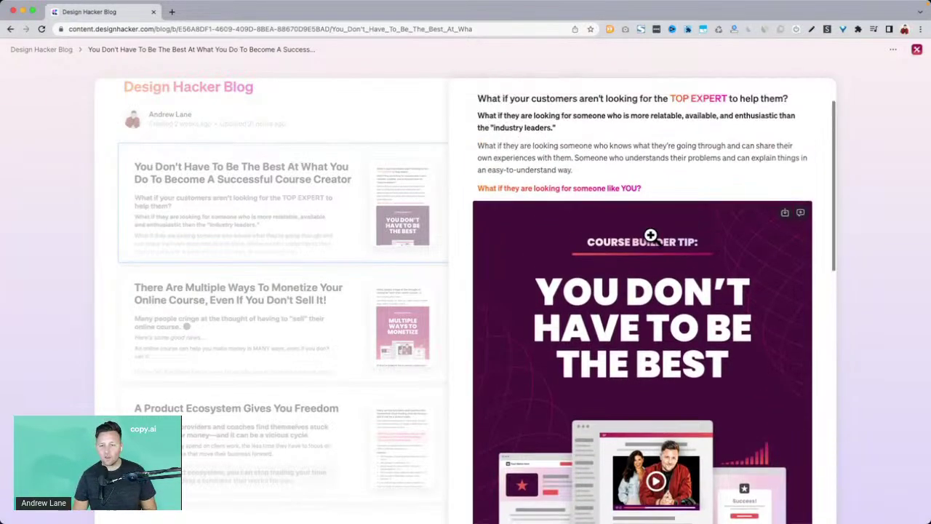
drag(478, 125, 660, 270)
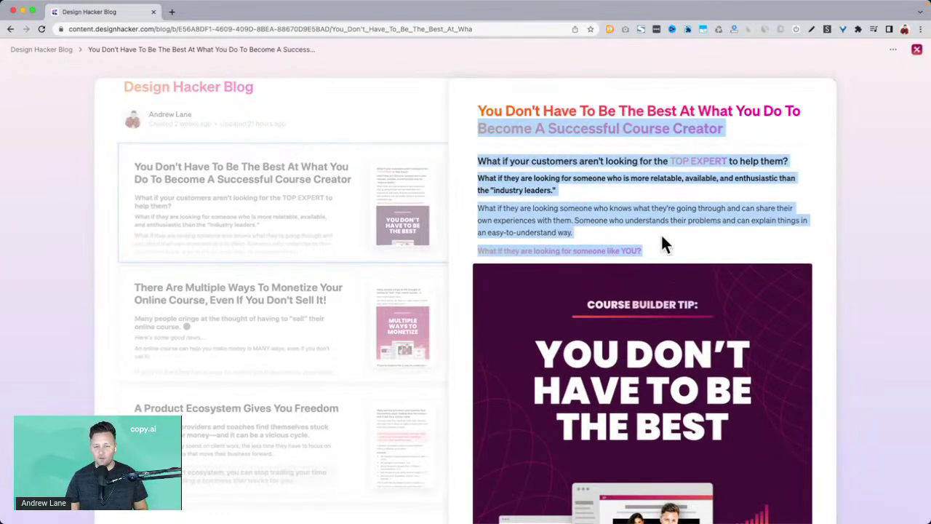
click(662, 244)
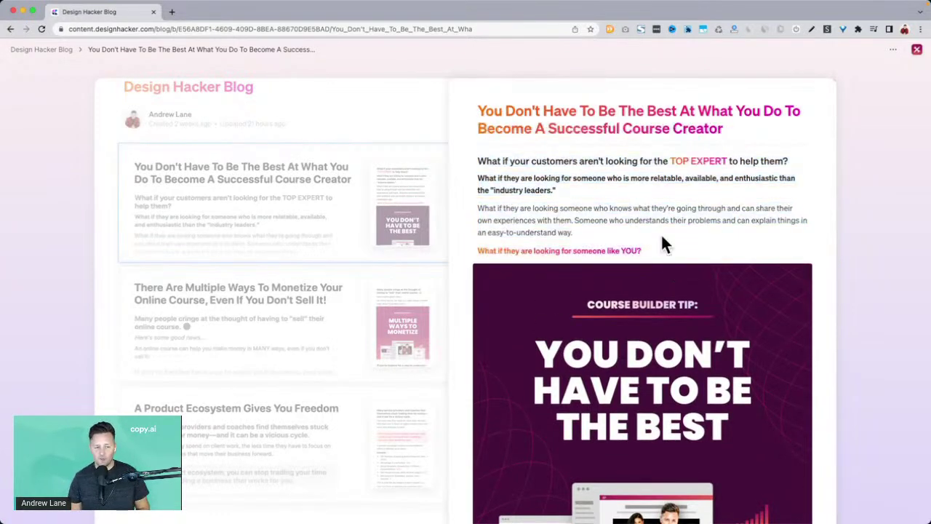
Open the post "There Are Multiple Ways To Monetize Your Online Course, Even If You Don't Sell It!" and examine its list of monetization examples.
click(225, 329)
drag(479, 110, 709, 142)
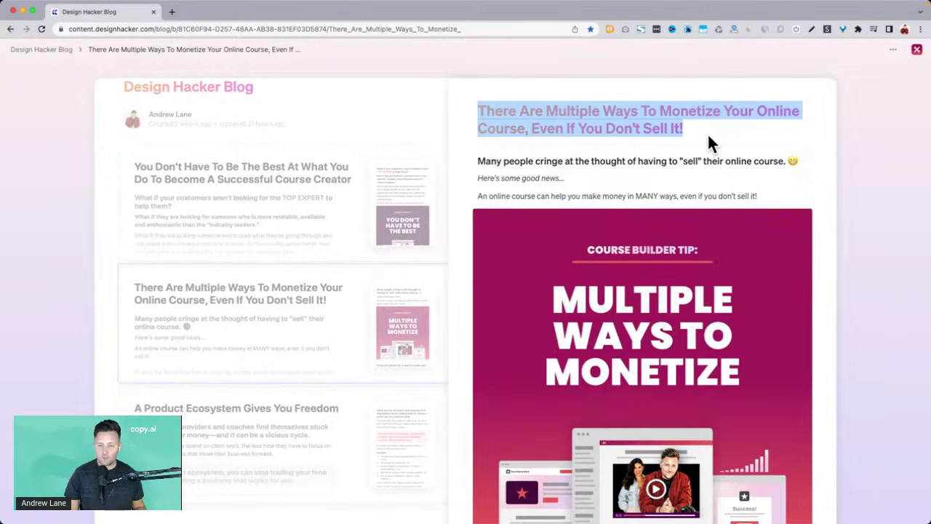
scroll(707, 133, down, 5)
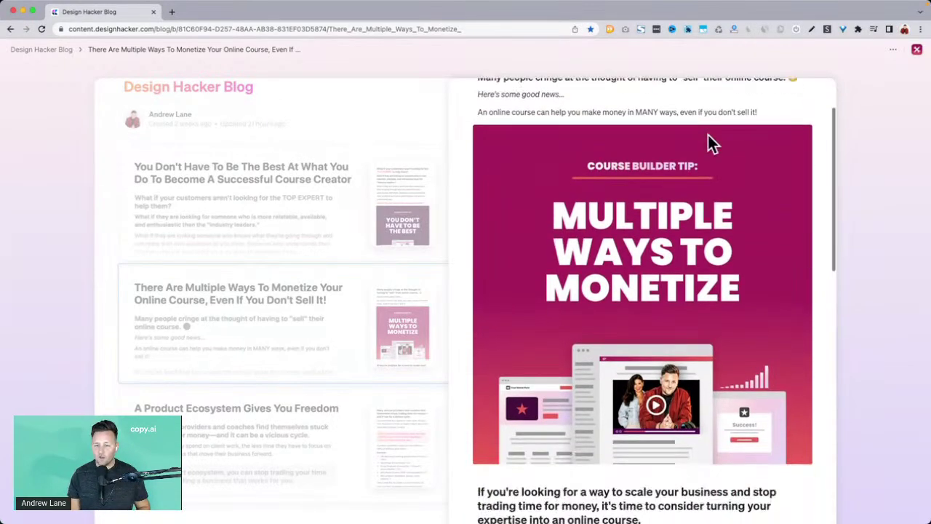
scroll(707, 134, down, 3)
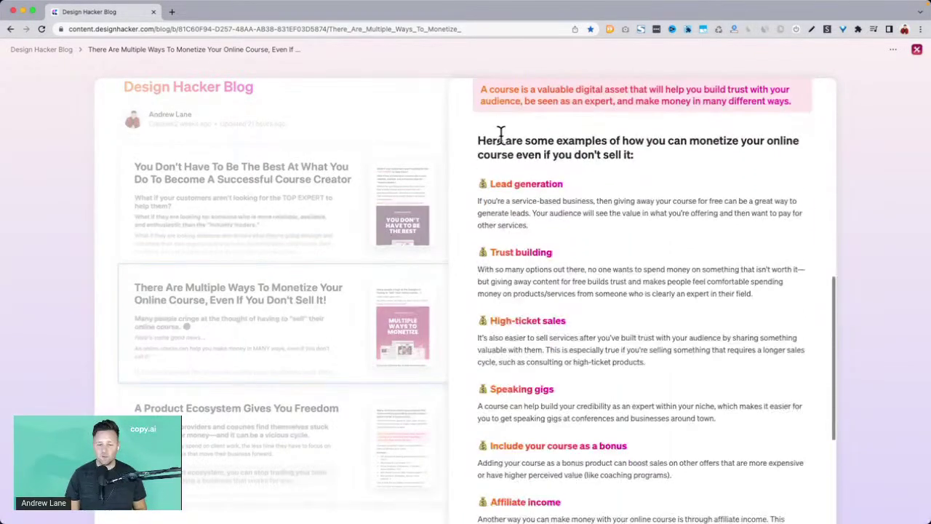
drag(480, 141, 582, 414)
scroll(590, 281, down, 3)
scroll(578, 406, up, 10)
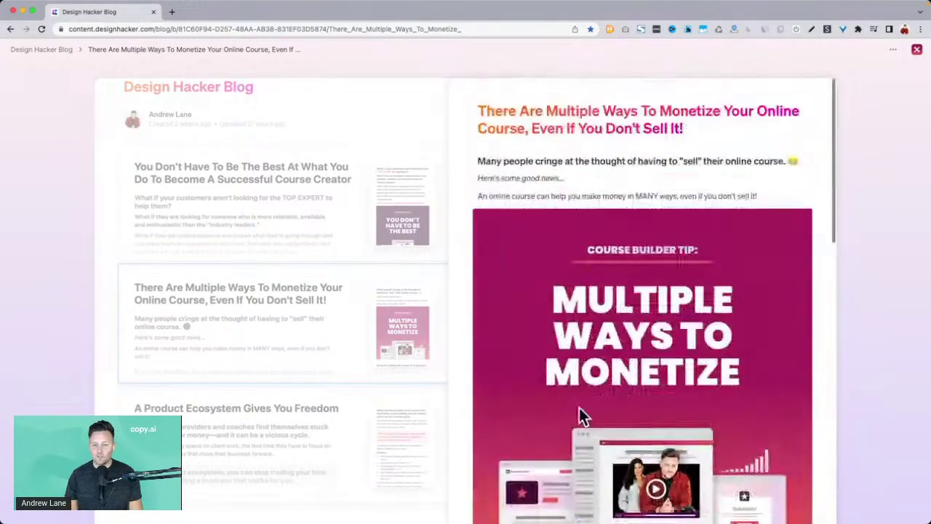
Copy the monetization post's title and replace the main points text in Copy.ai's Freestyle form with it.
double_click(554, 115)
triple_click(554, 115)
key(super+c)
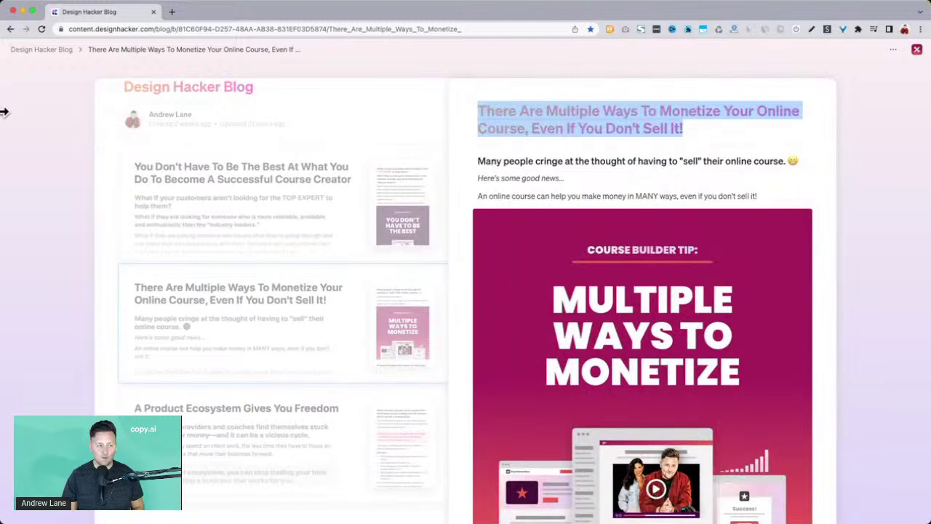
mouse_move(5, 113)
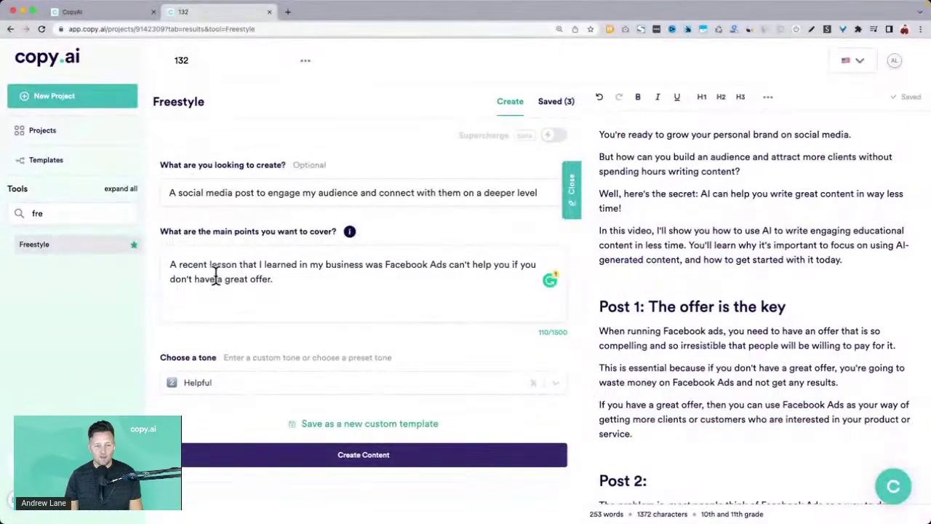
triple_click(215, 277)
key(super+v)
Prefix the title in the main points text with "Topic:".
click(198, 266)
key(Left)
key(Left)
key(Left)
key(Left)
key(Left)
key(Left)
text(Topic:)
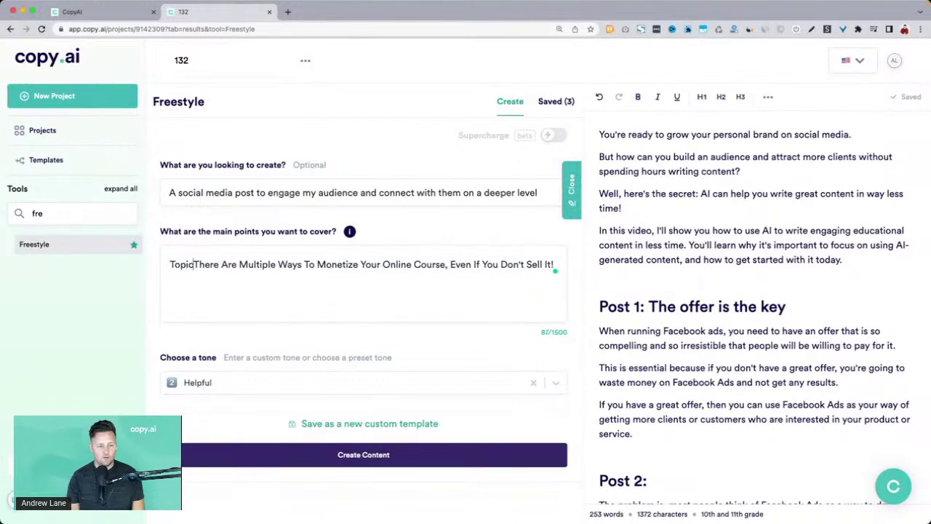
Add the line "Goal: Give them a list of ways they can monetize their course" to the main points and generate content.
key(Down)
key(Return)
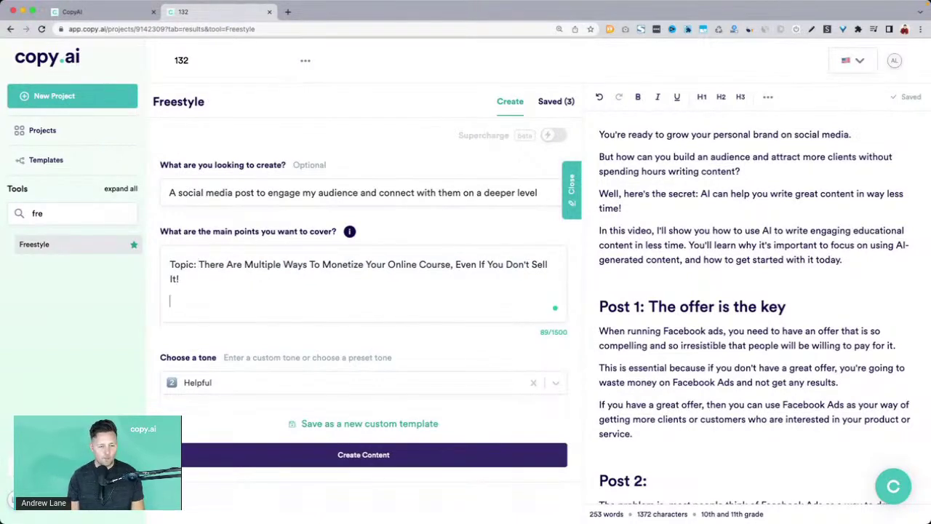
text(Goal: )
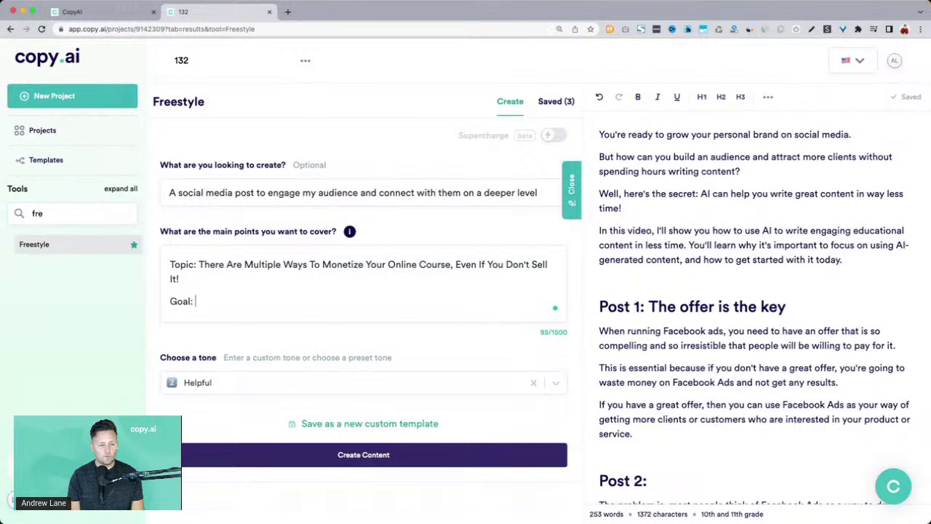
text(Give them a list of )
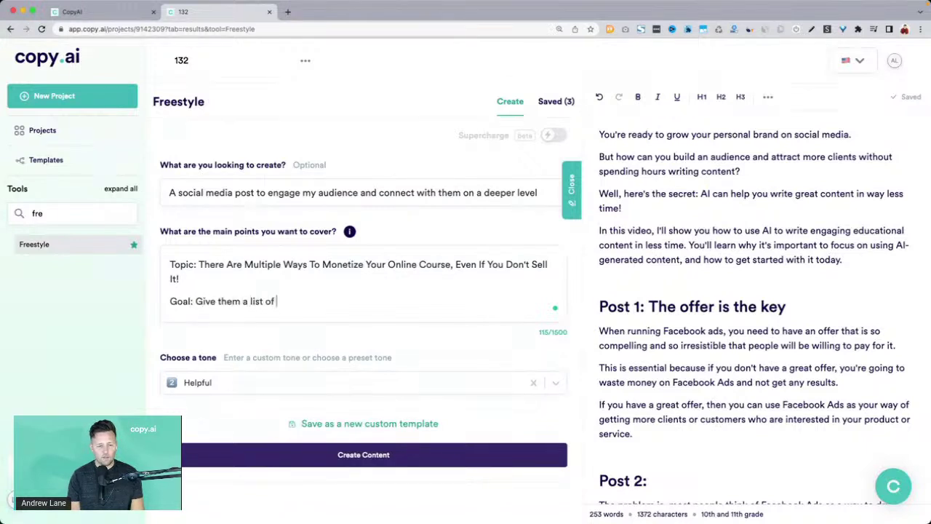
text(ways they ca)
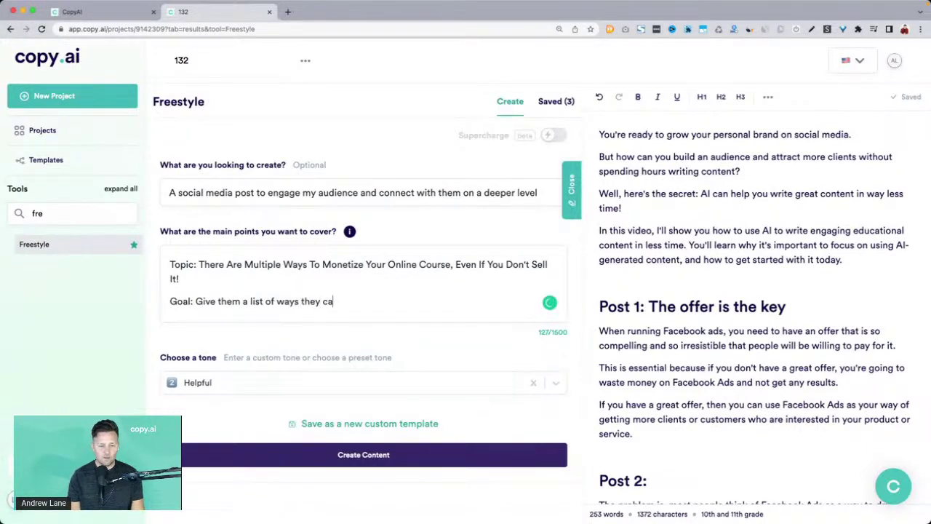
text(n monetize their )
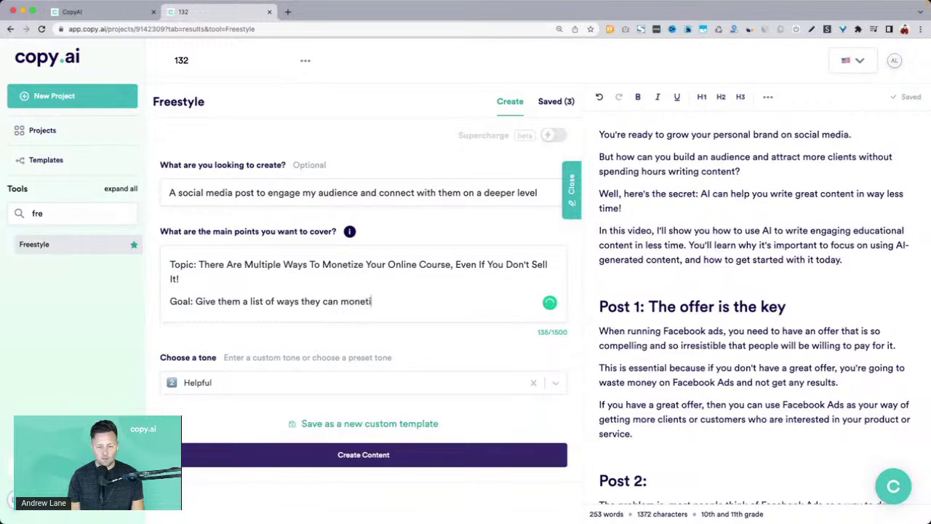
text(course)
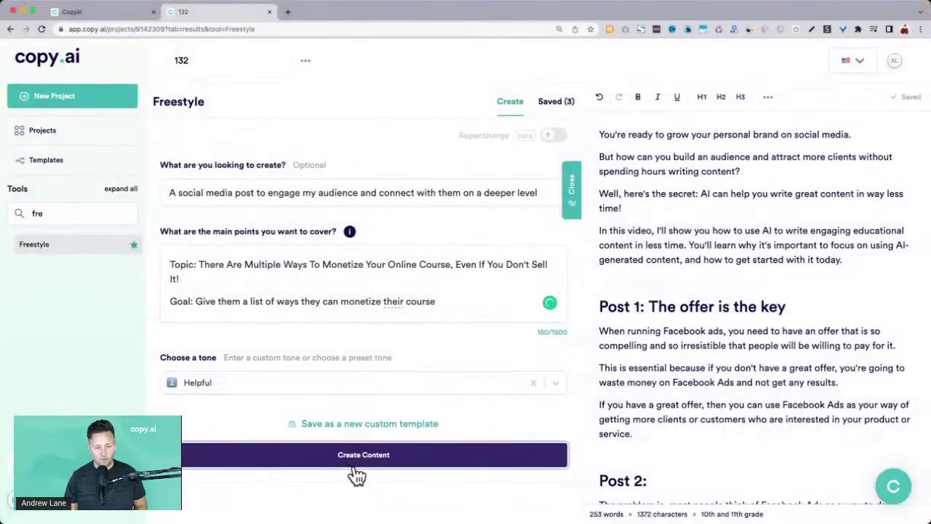
click(353, 466)
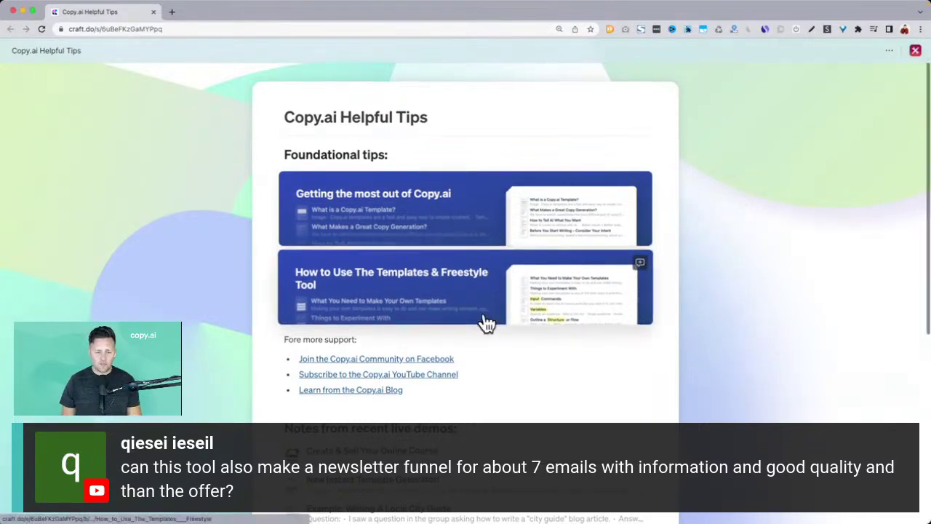
In the Copy.ai Helpful Tips document, open "Persuasive Sales Copy: The 6 Emails Every Business Needs" and enlarge its sales funnel diagram.
scroll(486, 324, down, 4)
scroll(485, 324, down, 3)
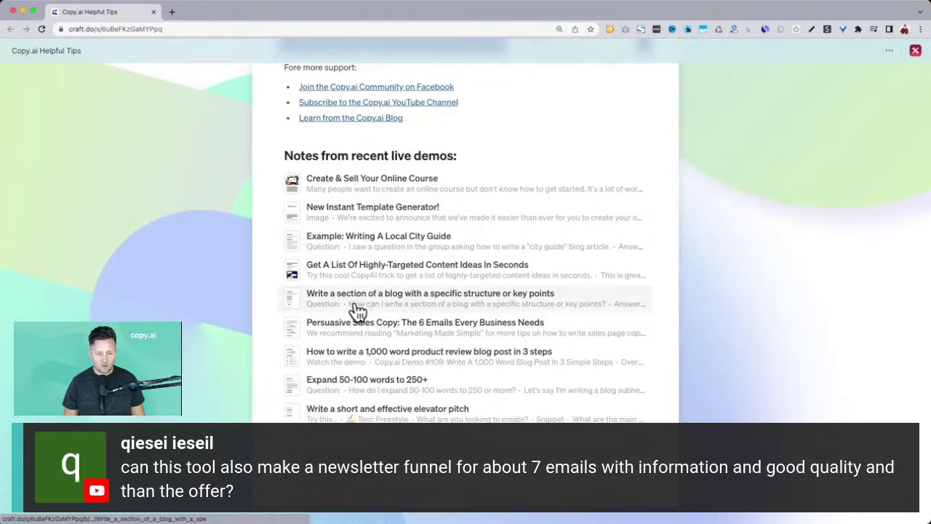
click(347, 343)
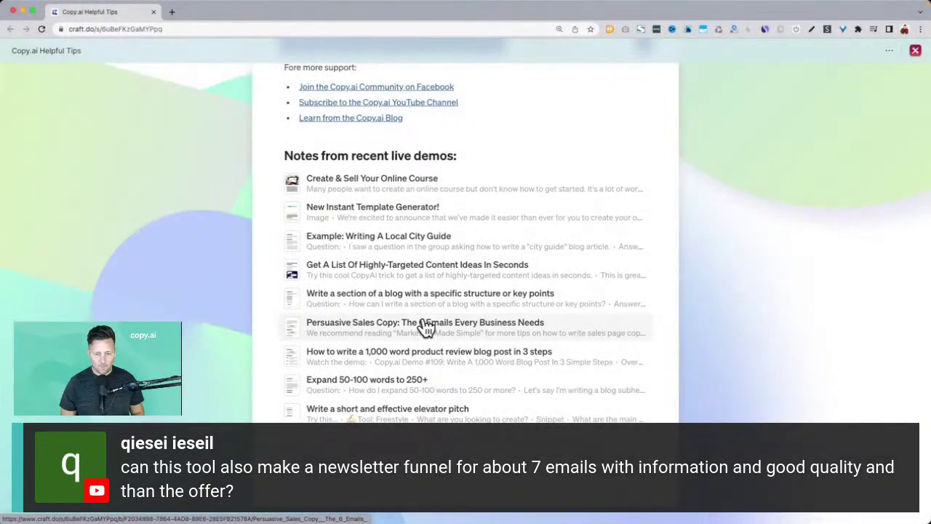
click(422, 326)
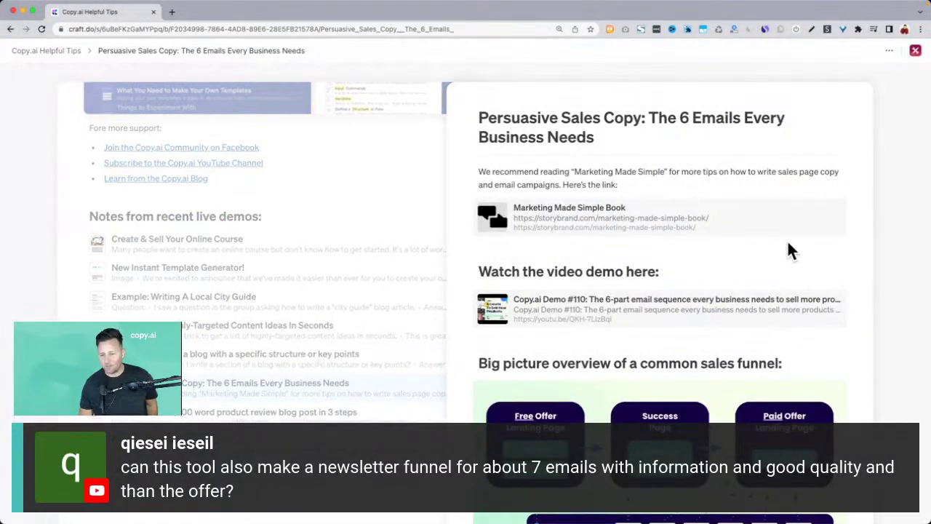
scroll(788, 245, down, 3)
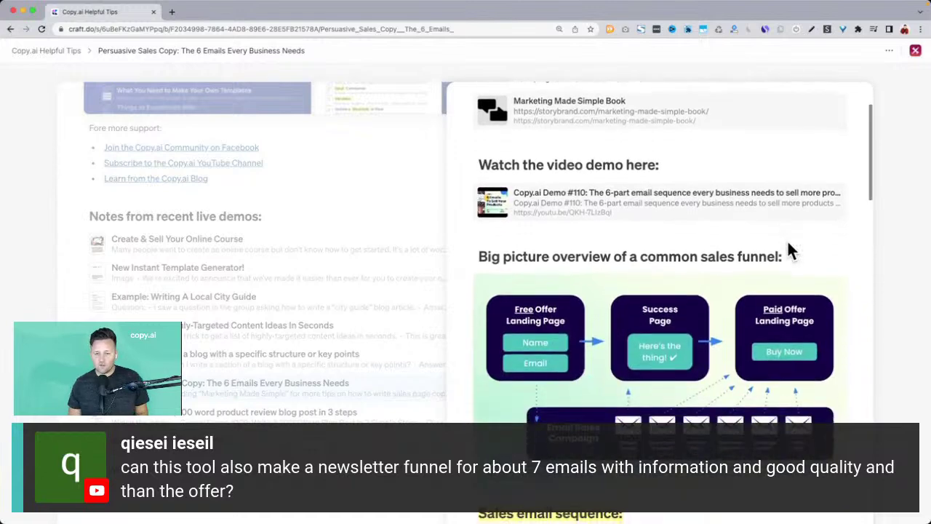
scroll(790, 248, down, 3)
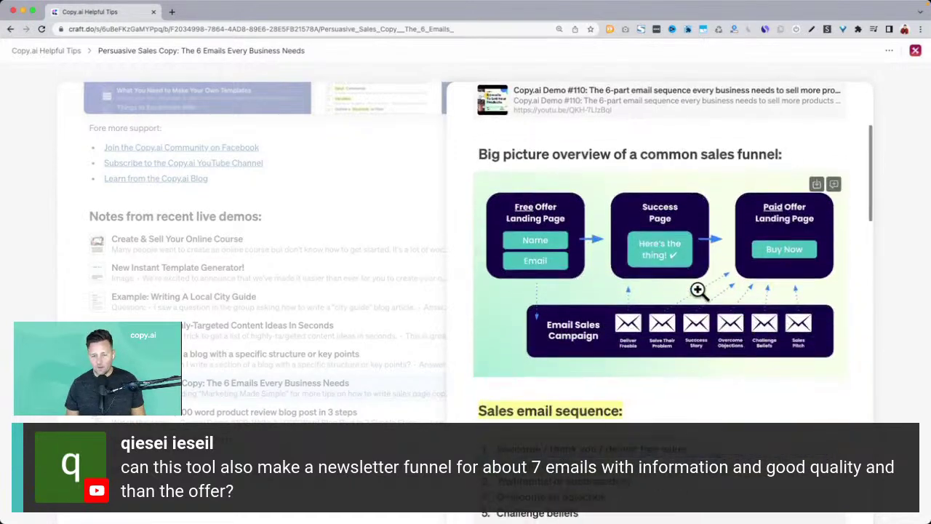
click(699, 291)
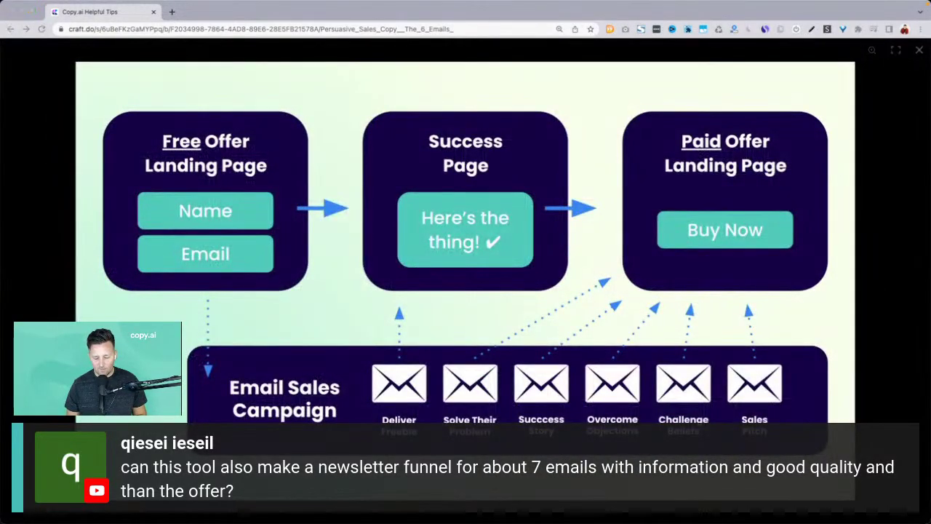
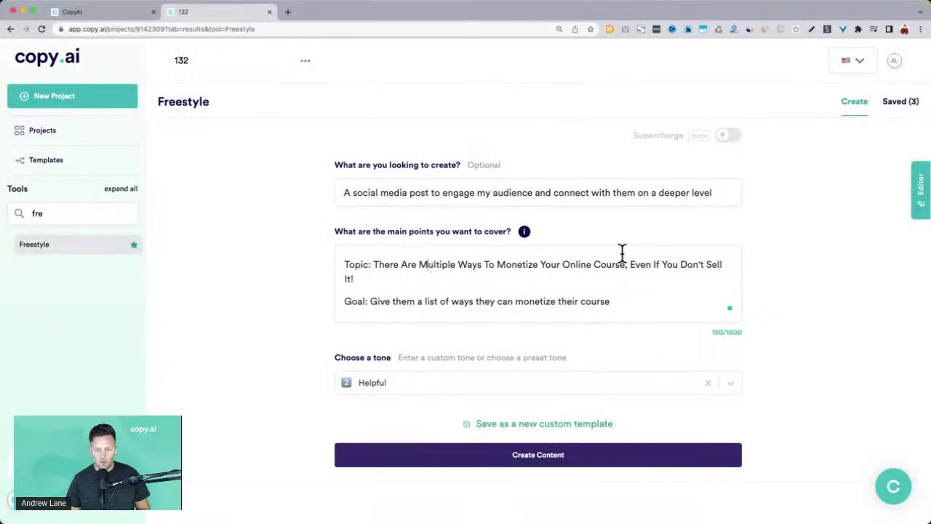
Back in Freestyle, review the goal line and examine the monetization ideas listed in the first generated post.
drag(369, 301, 606, 302)
click(264, 327)
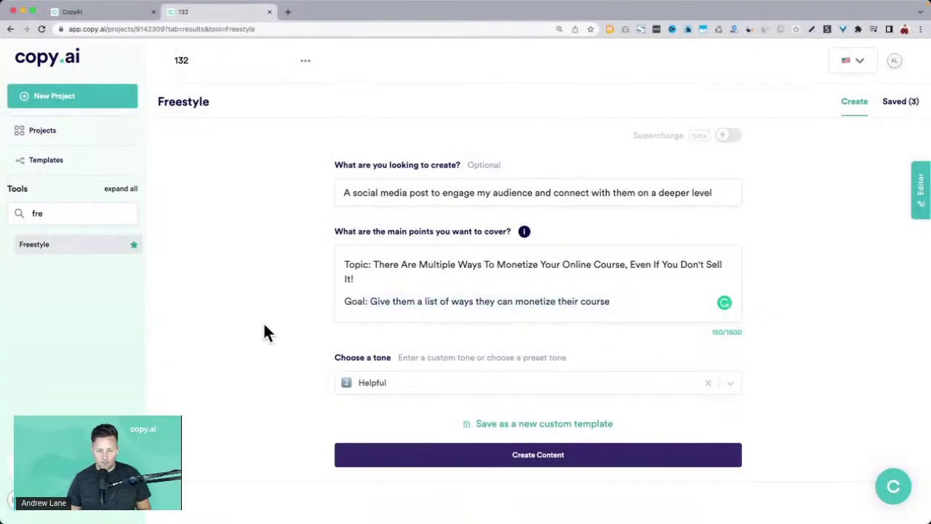
scroll(264, 328, down, 5)
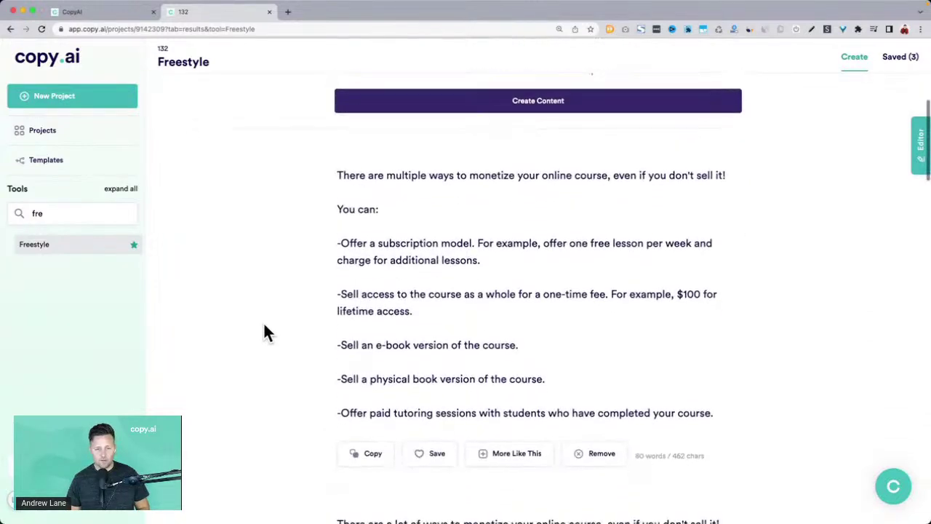
drag(342, 226, 702, 429)
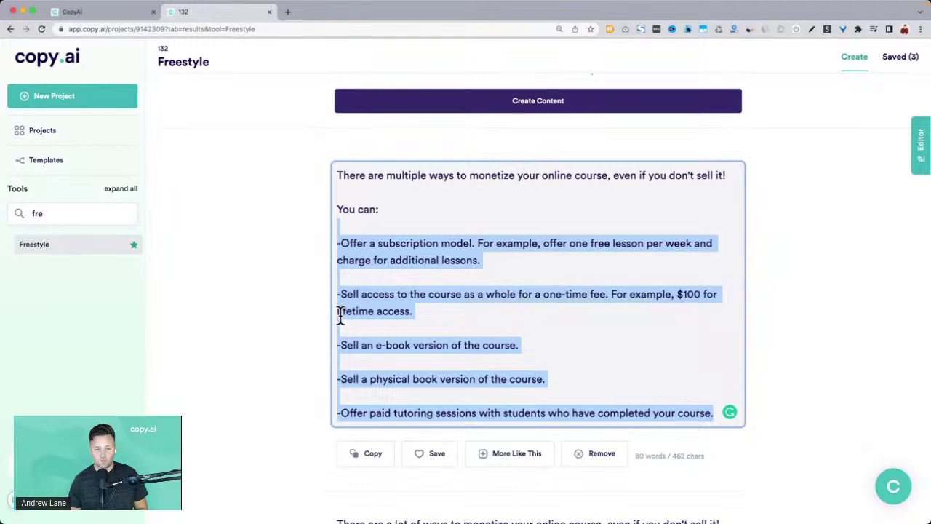
click(380, 243)
drag(339, 294, 359, 294)
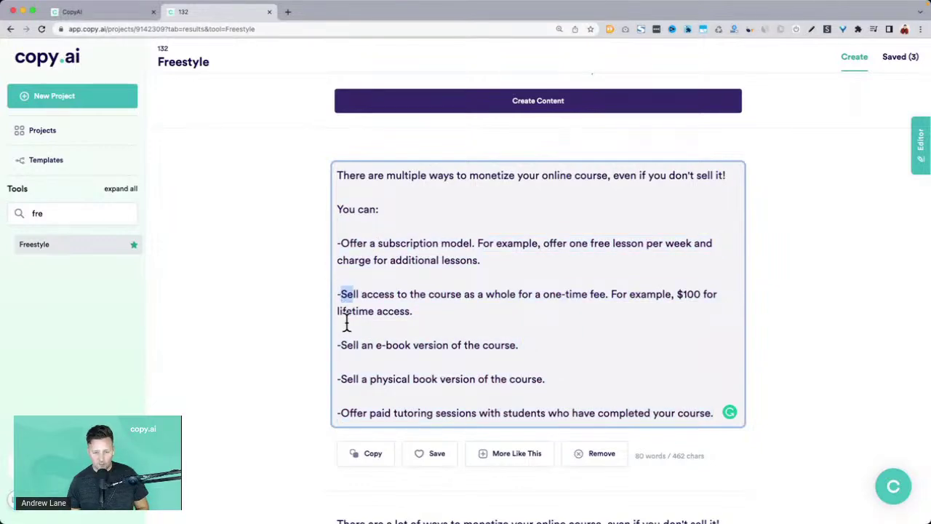
drag(354, 345, 432, 344)
Examine the second generated post's ideas down to the affiliate program, and continue to the "Hey all!" post.
scroll(257, 350, down, 5)
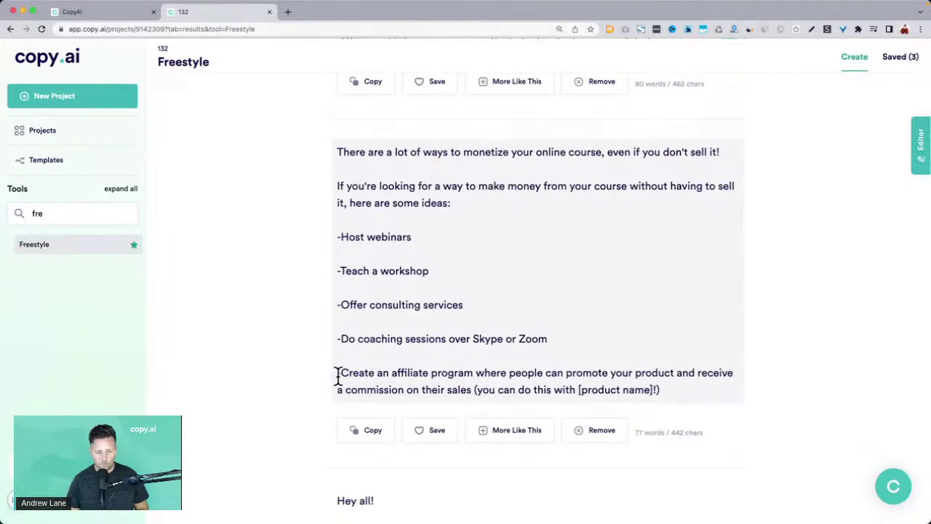
drag(337, 374, 507, 372)
scroll(295, 342, down, 3)
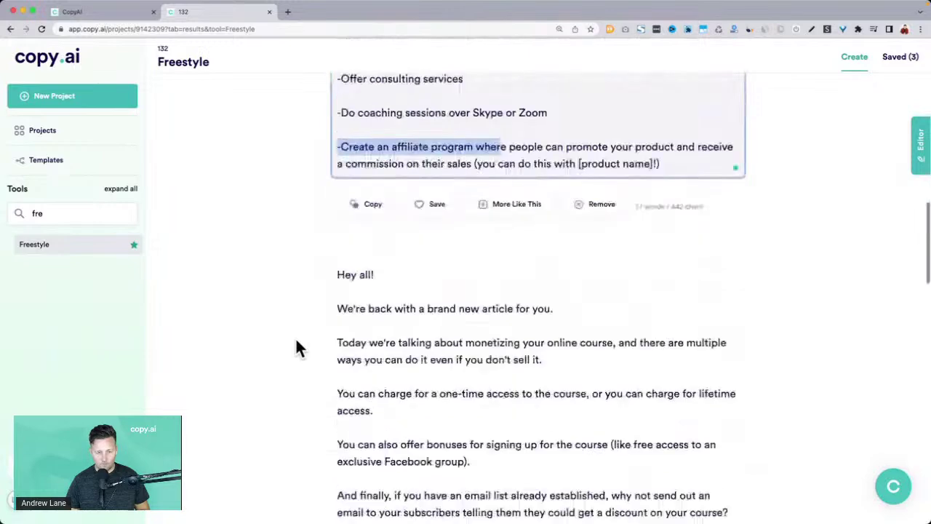
Examine the "Hey all!" post's ideas on charging for course access and offering sign-up bonuses.
scroll(295, 341, down, 2)
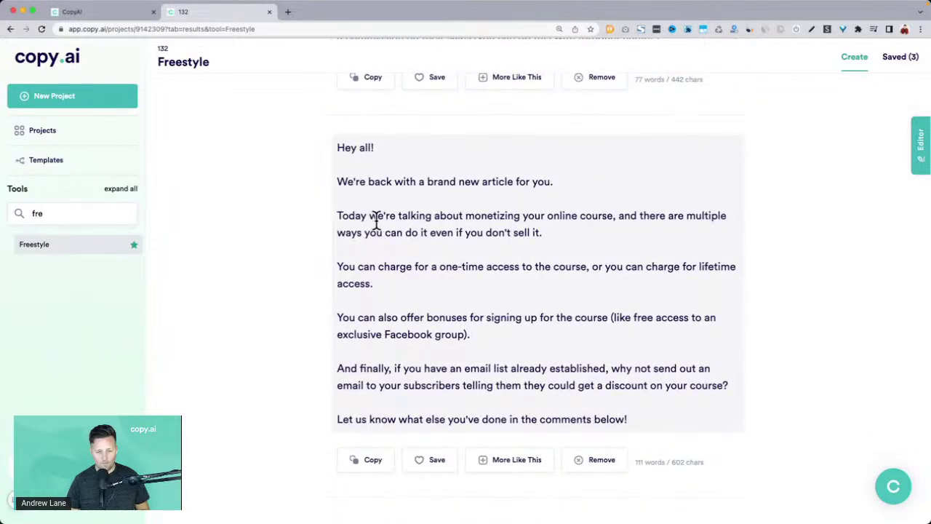
double_click(360, 267)
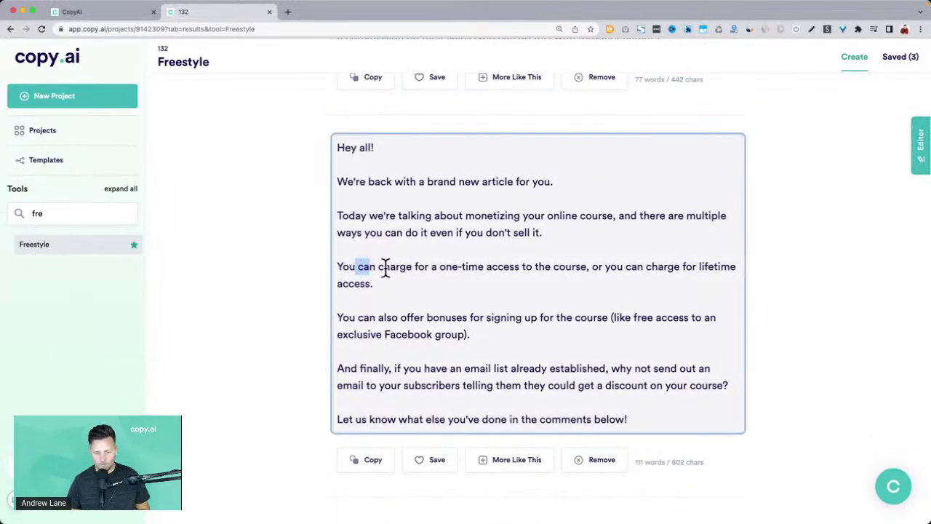
drag(386, 268, 537, 277)
drag(358, 320, 536, 360)
scroll(536, 364, down, 5)
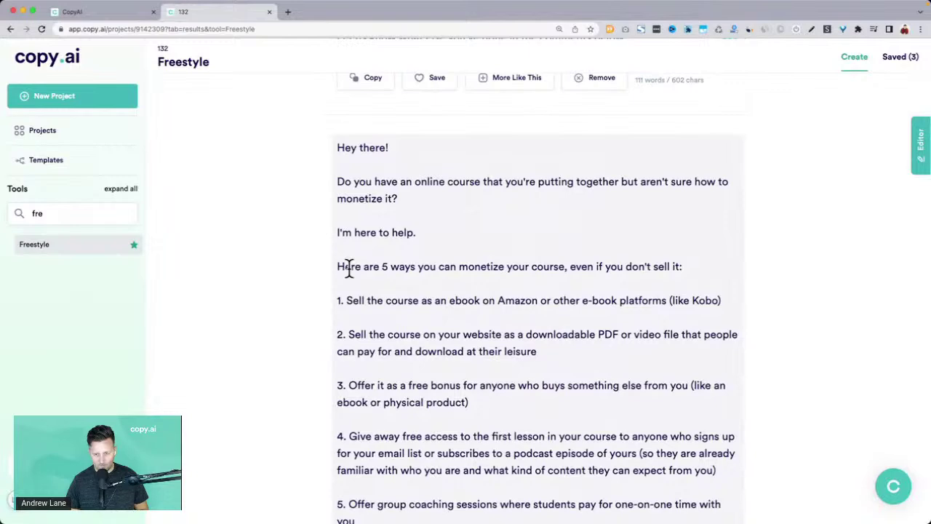
Examine the "Hey there!" post's five ideas, focusing on the free bonus, free first lesson and group coaching sessions.
scroll(350, 268, down, 2)
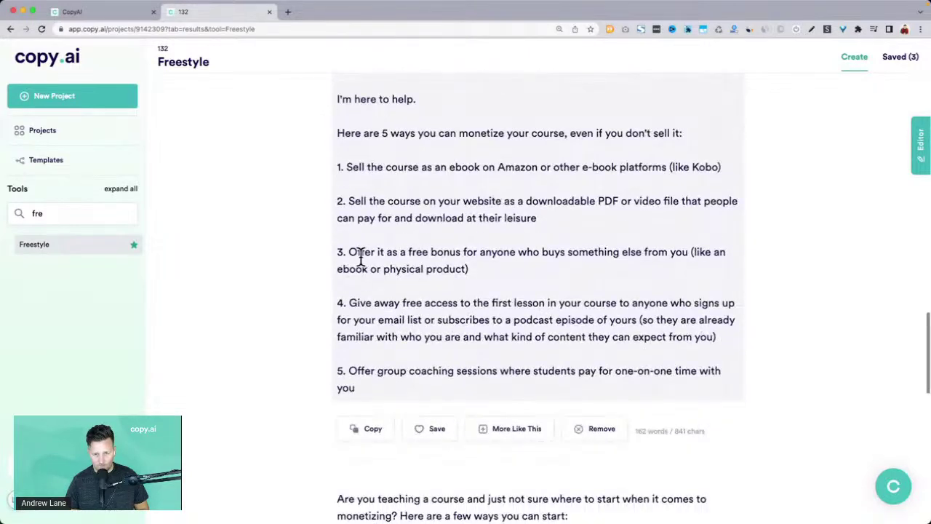
drag(362, 256, 673, 264)
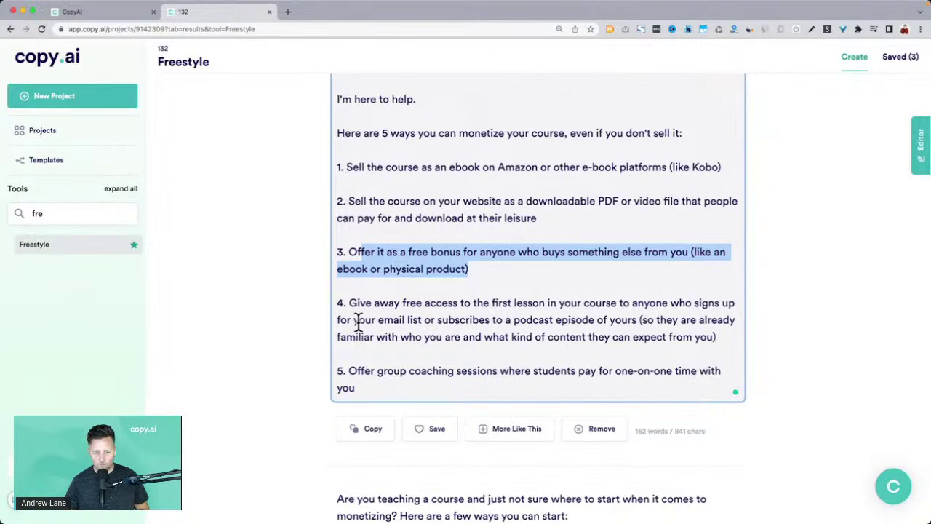
drag(350, 304, 744, 338)
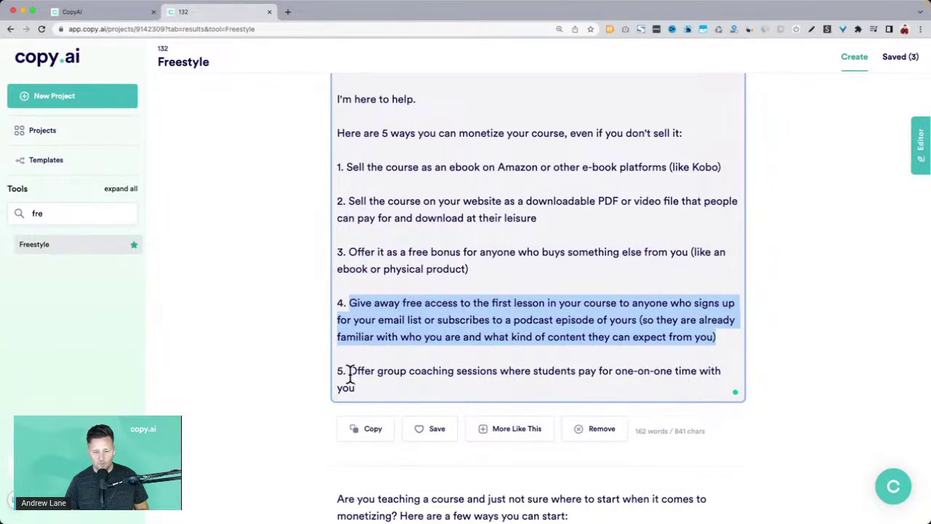
drag(349, 372, 408, 407)
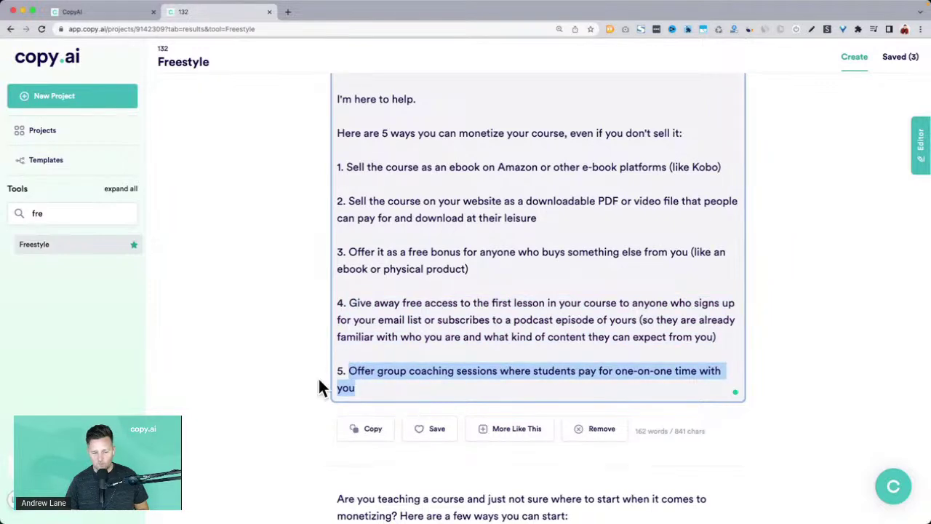
Examine the numbered monetization ideas in the "Are you teaching a course" post.
scroll(321, 385, down, 5)
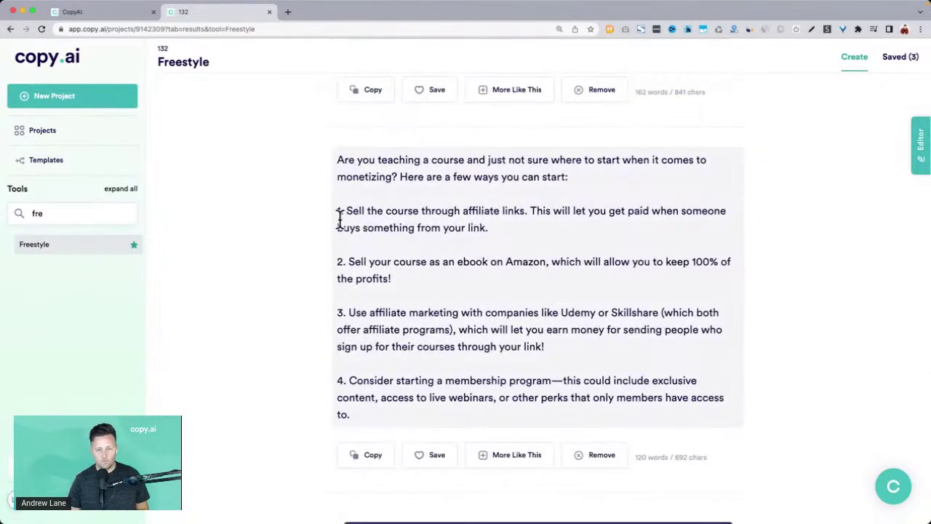
click(338, 313)
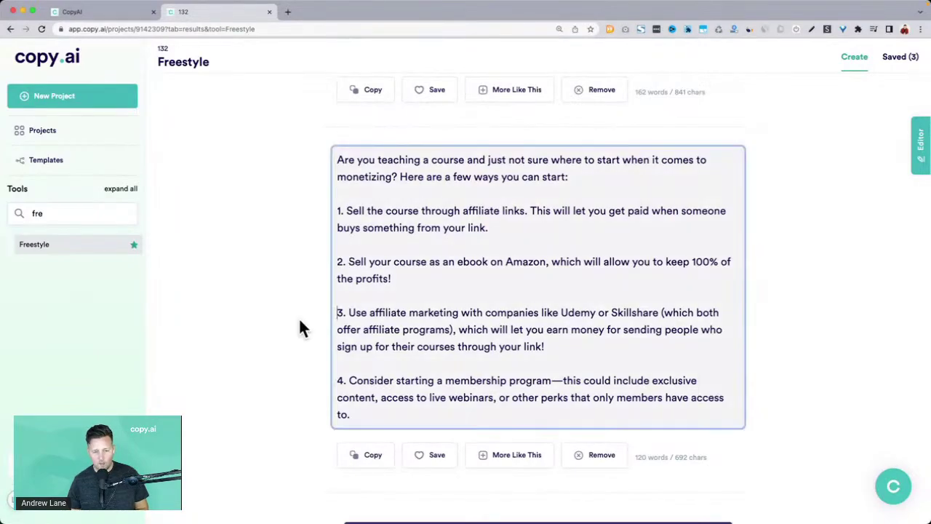
scroll(299, 319, down, 3)
Replace the description of what to create with "A section of an educational blog article".
scroll(299, 318, up, 15)
scroll(300, 326, up, 15)
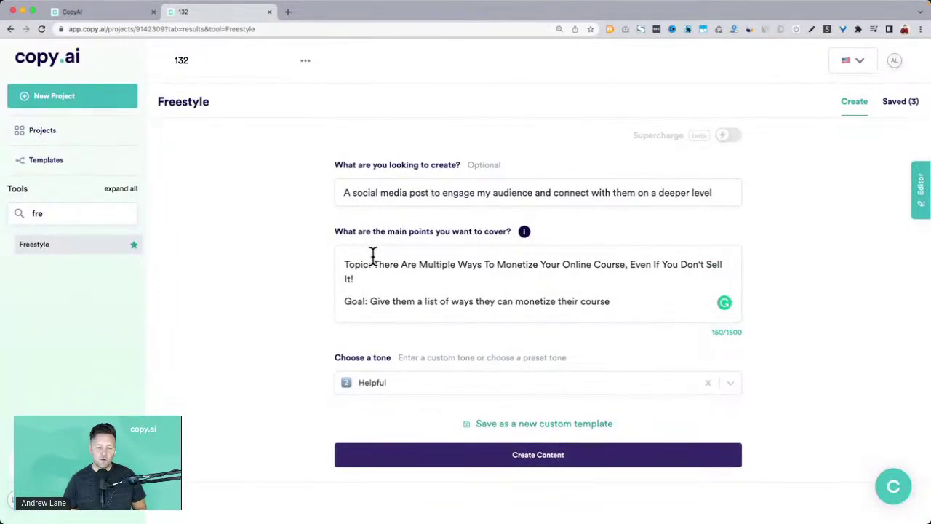
drag(373, 255, 381, 279)
triple_click(397, 193)
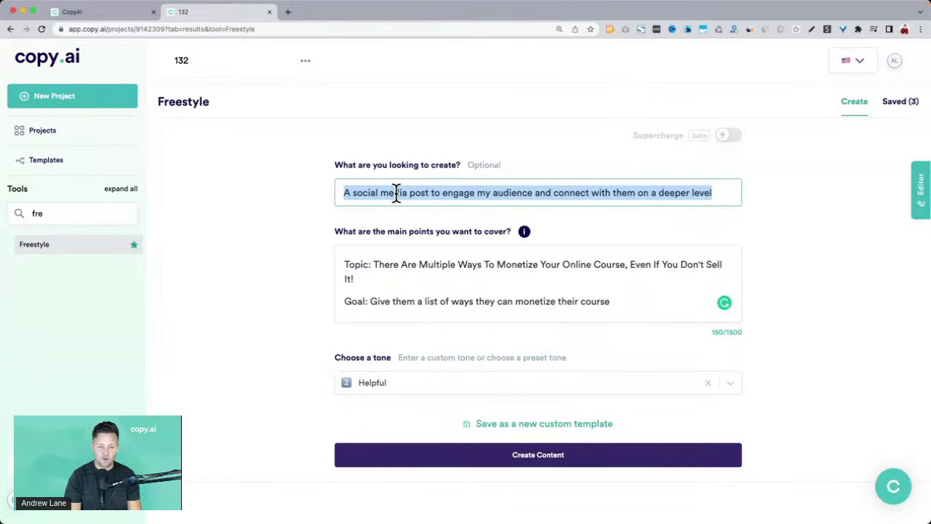
text(A section of a blog article)
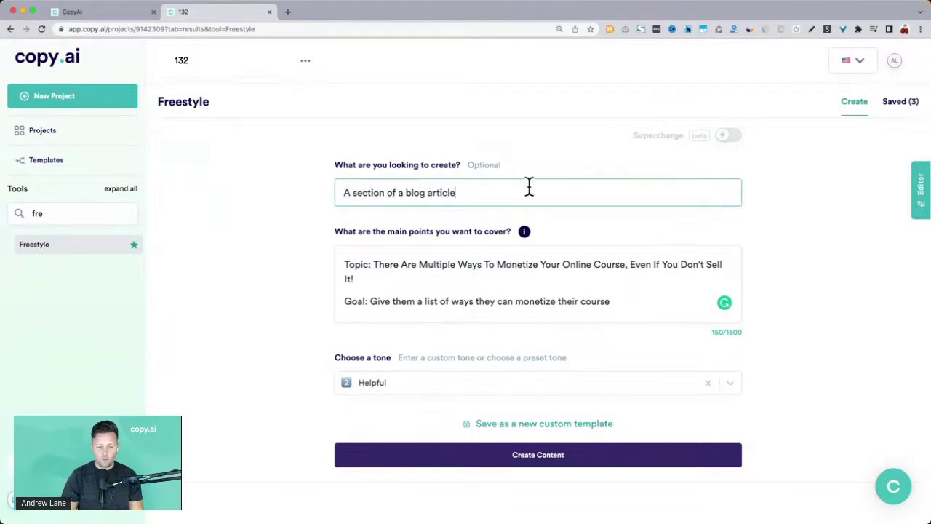
click(404, 192)
text(n)
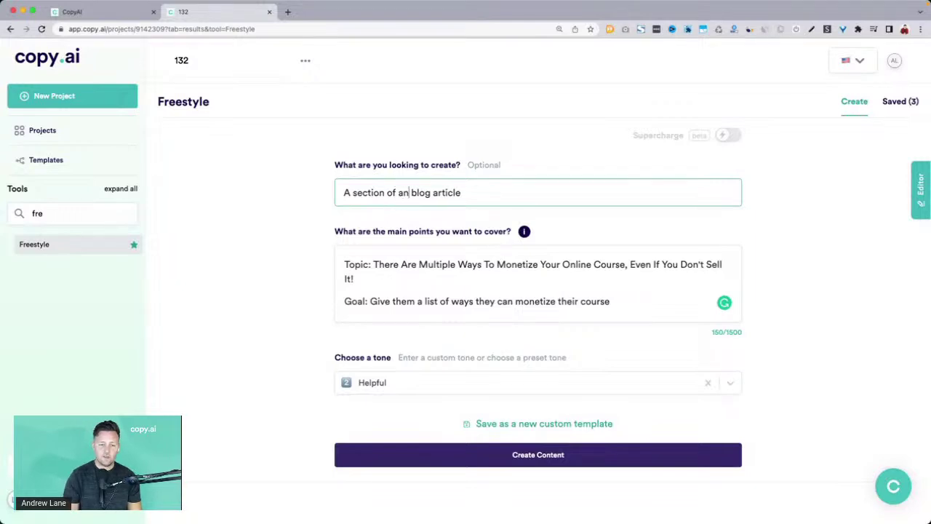
text( educational)
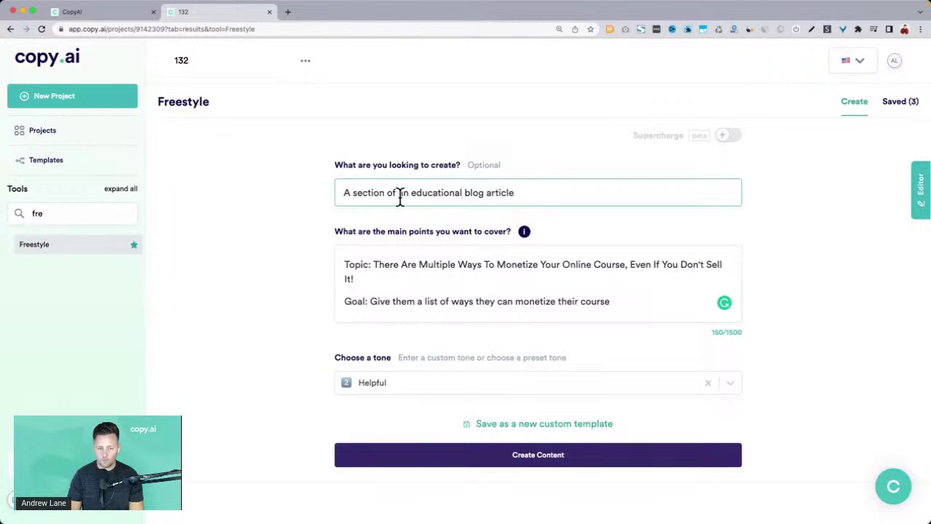
Add the line "Blog title: Why every service provider should create their own online course to build their brand authority and scale their business faster" above the topic.
click(344, 264)
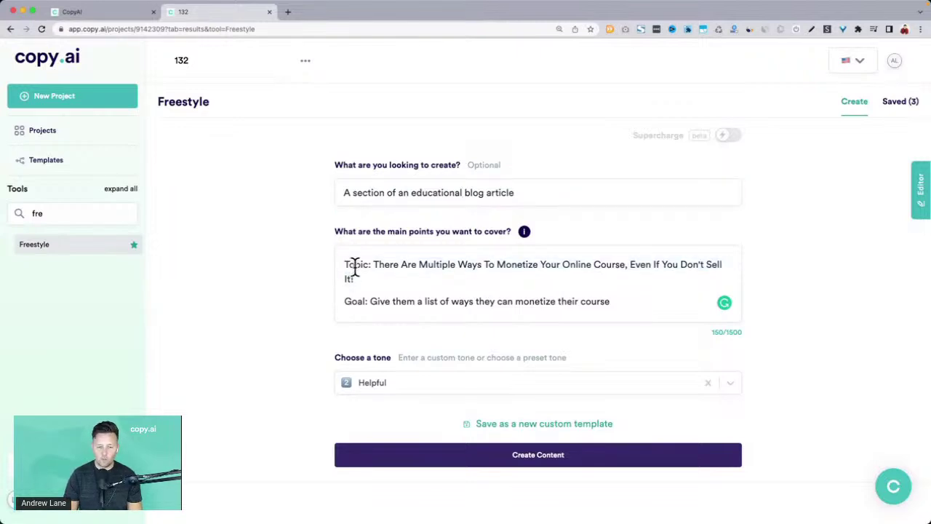
key(Return)
key(Up)
text(Blog title:)
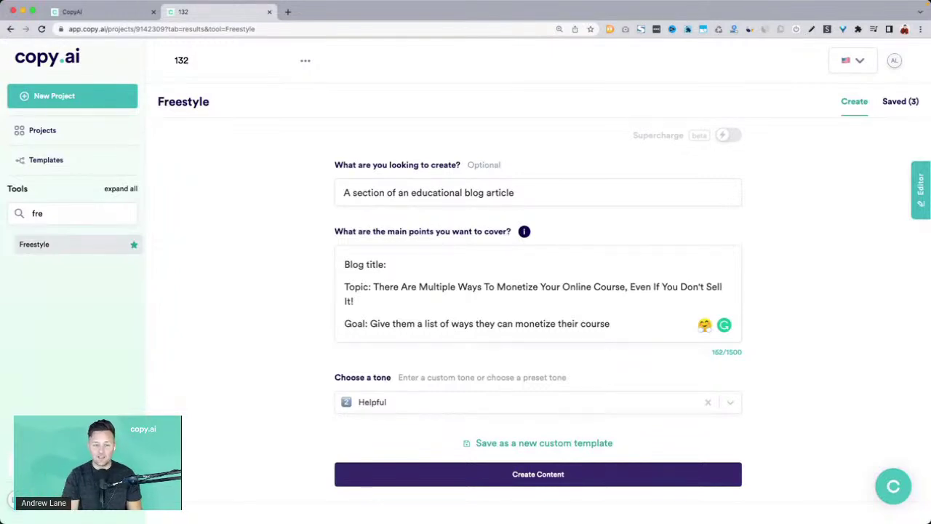
text(Wh)
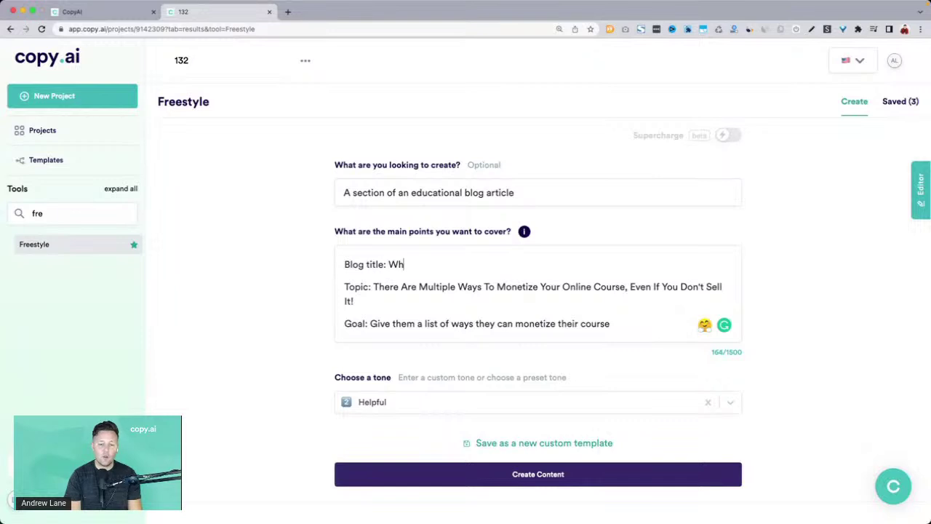
text(y every service )
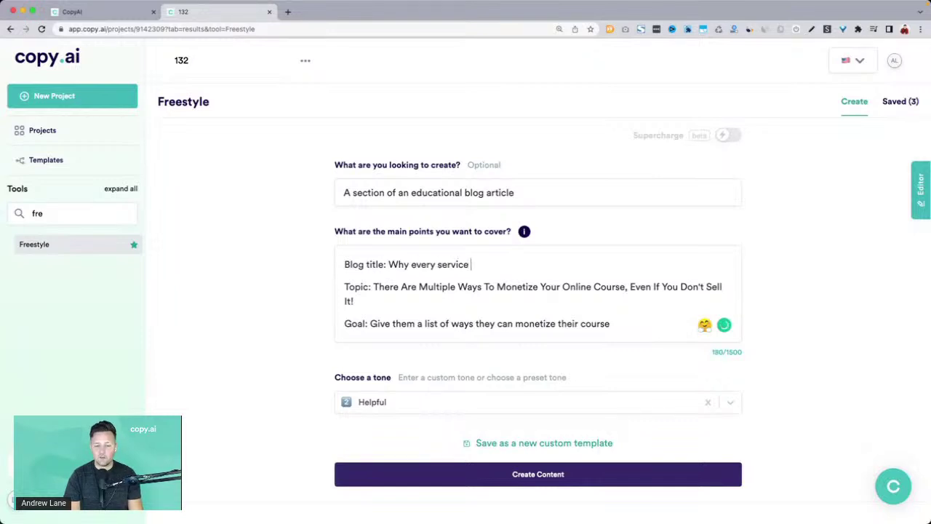
text(provider n)
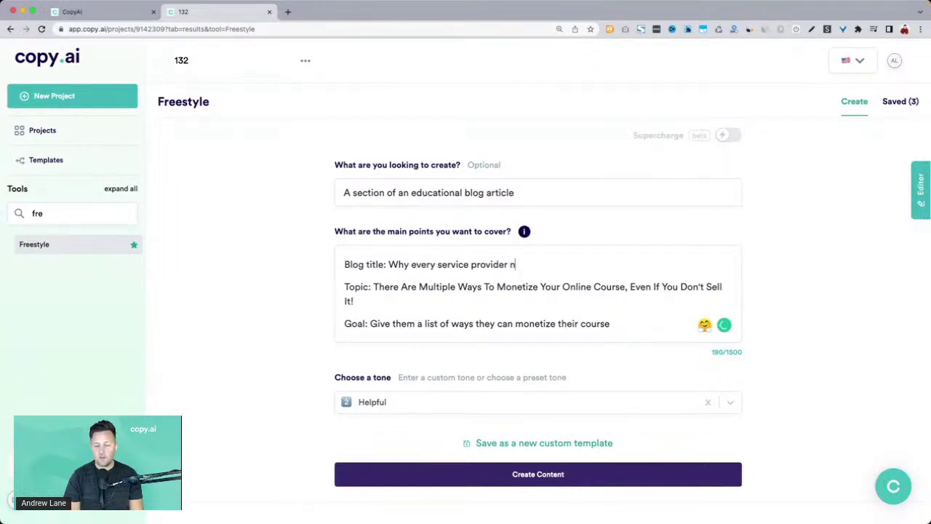
key(BackSpace)
text(should create )
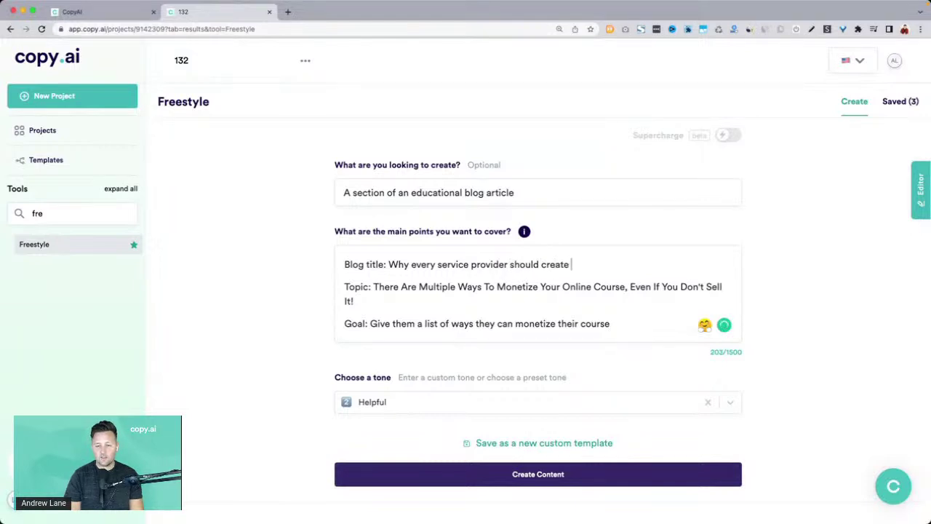
text(their own onl)
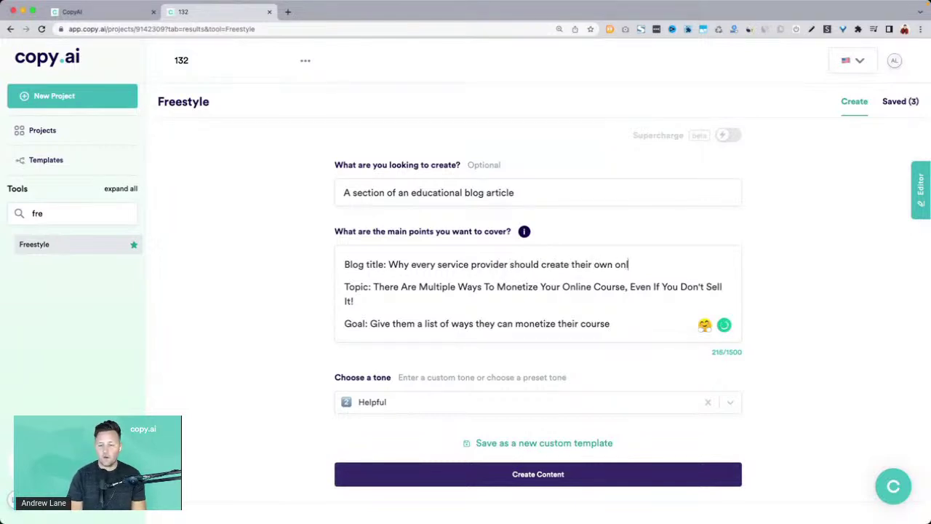
text(ine course to )
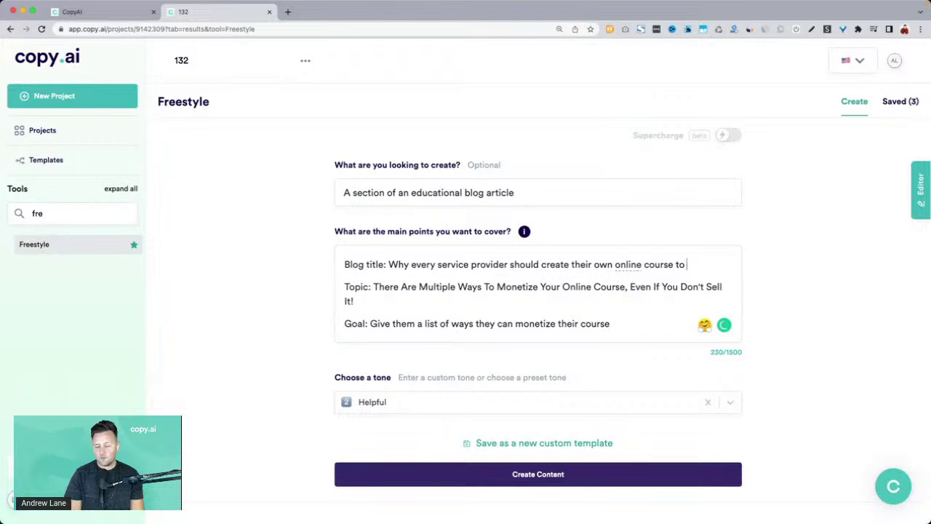
text(build their b)
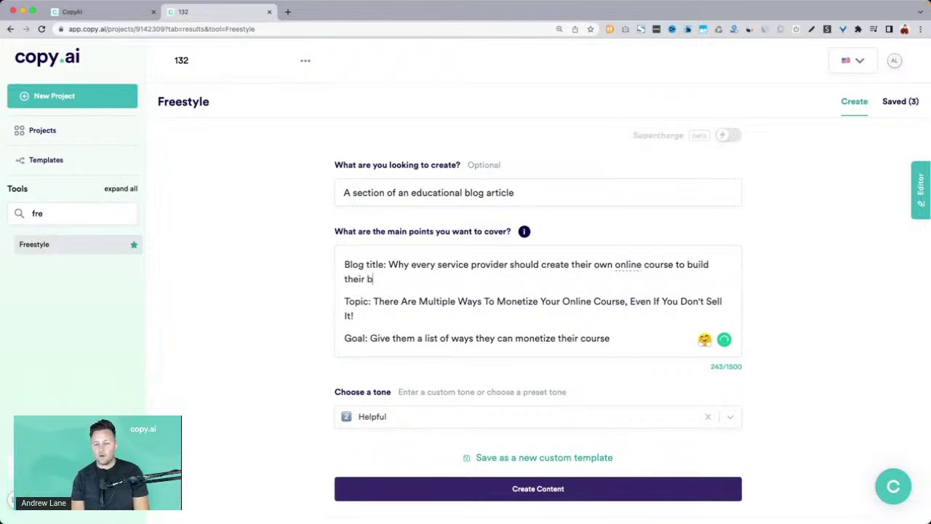
text(rand a)
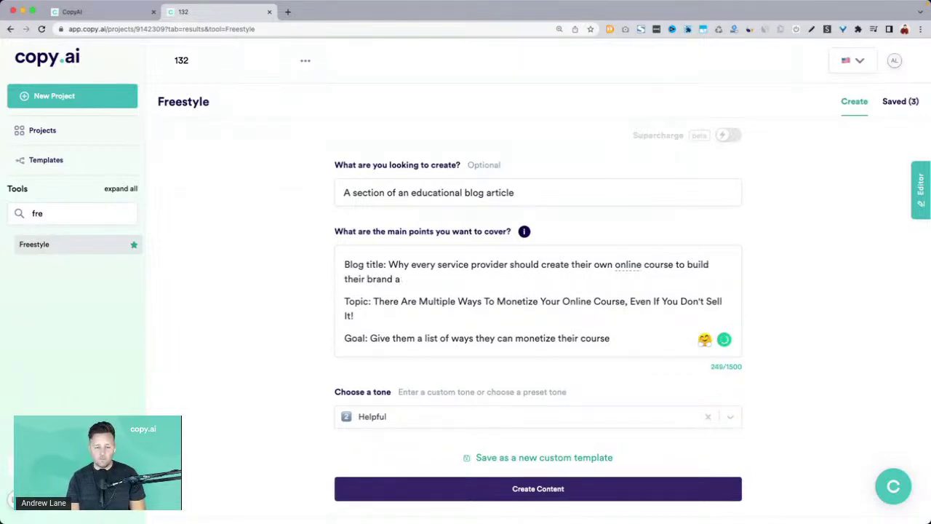
text(uthority and)
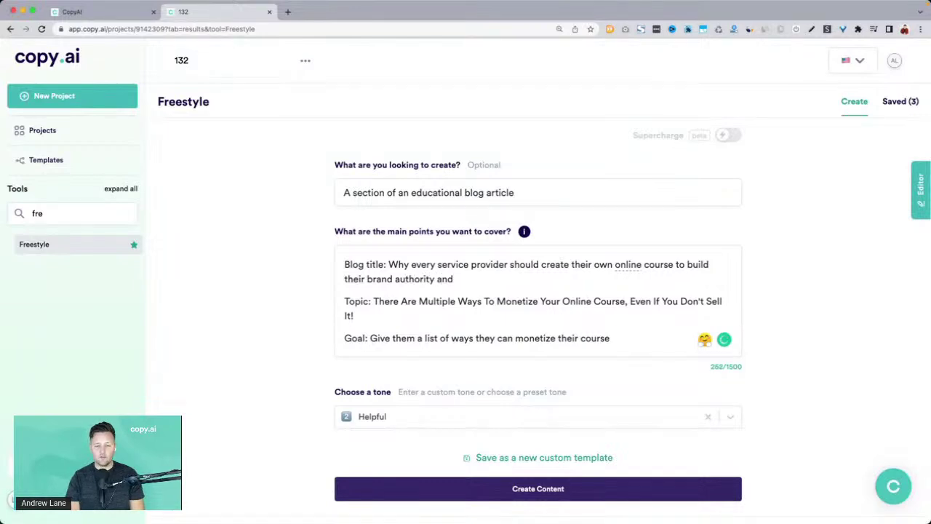
text( scale their busines)
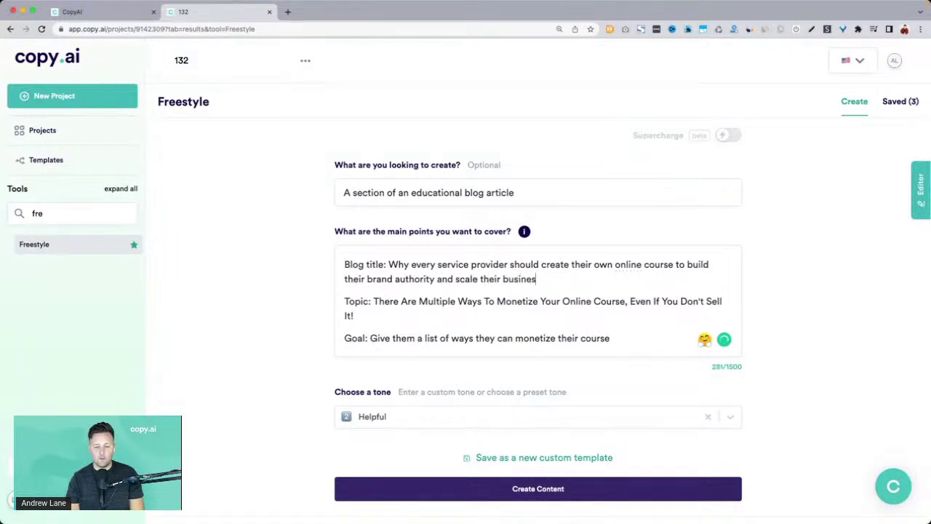
text(s faster)
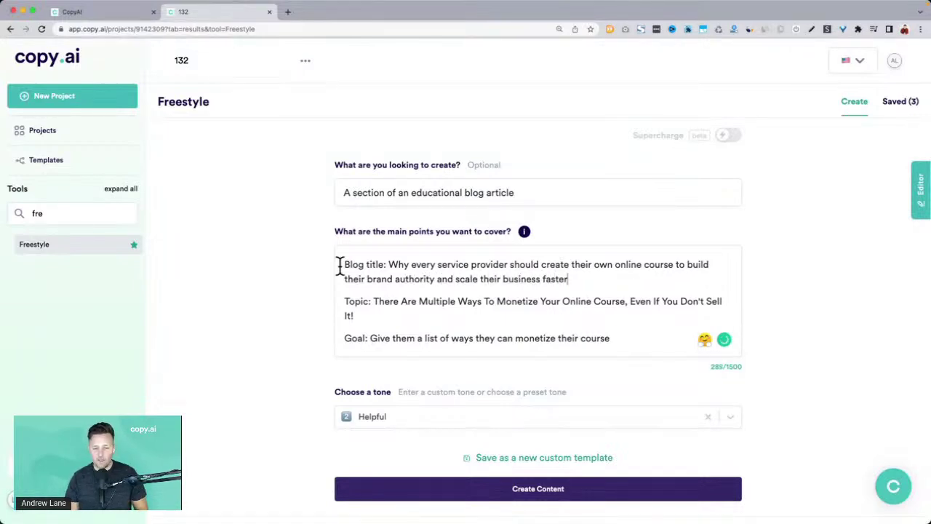
drag(389, 266, 613, 280)
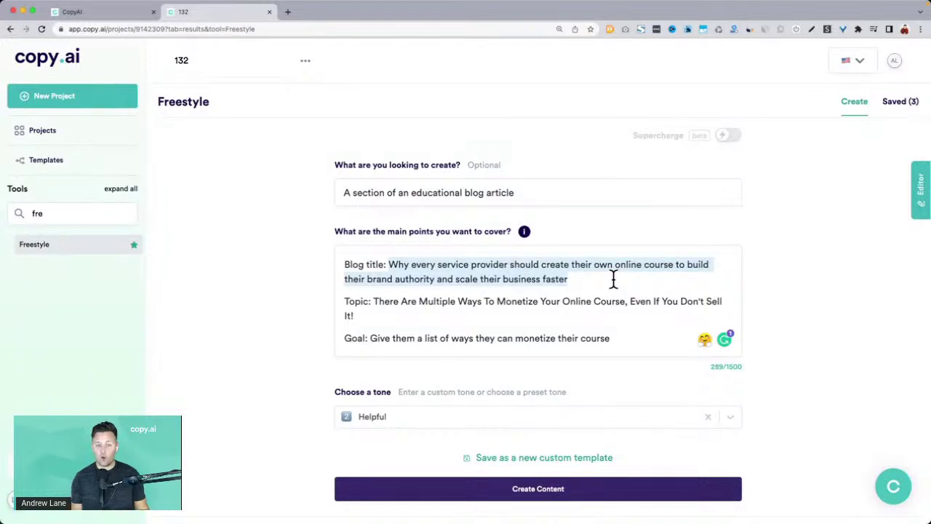
Change the "Topic" label in the main points to "Section title" and review the title beside it.
click(346, 300)
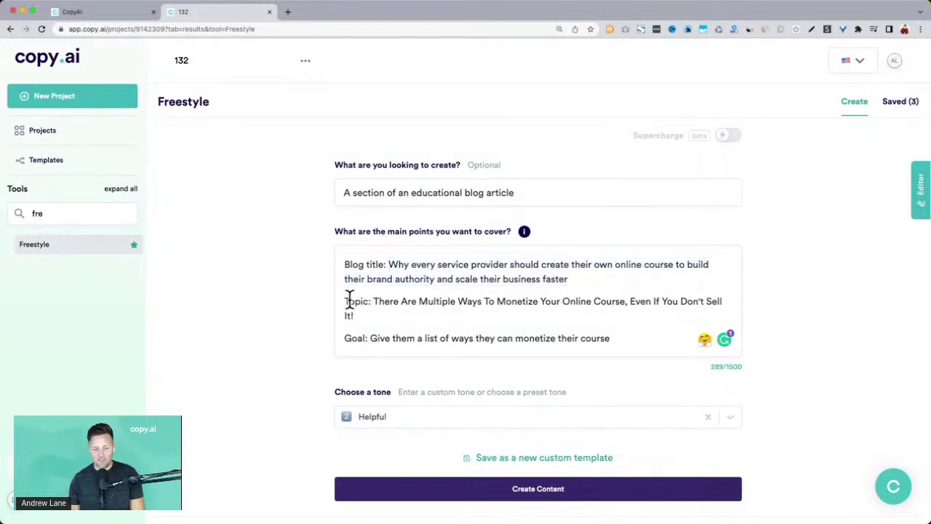
double_click(353, 305)
text(Section)
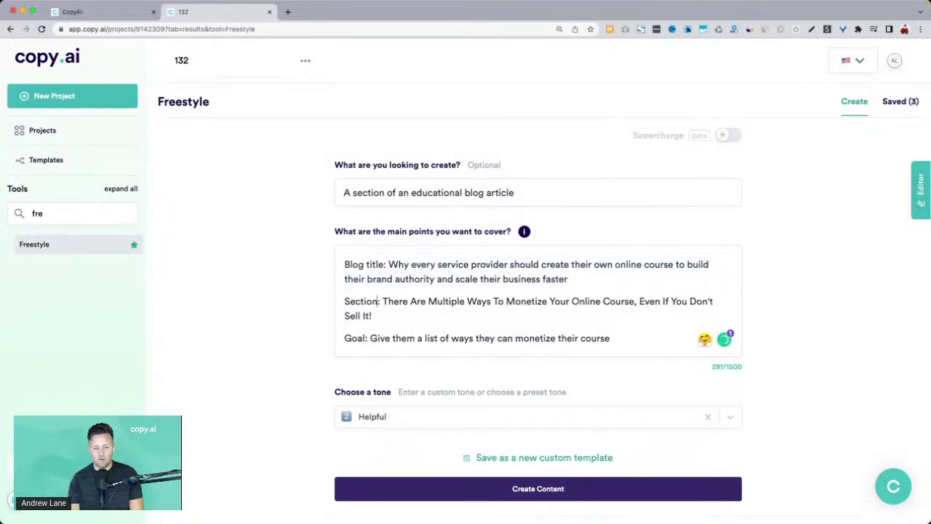
text( title)
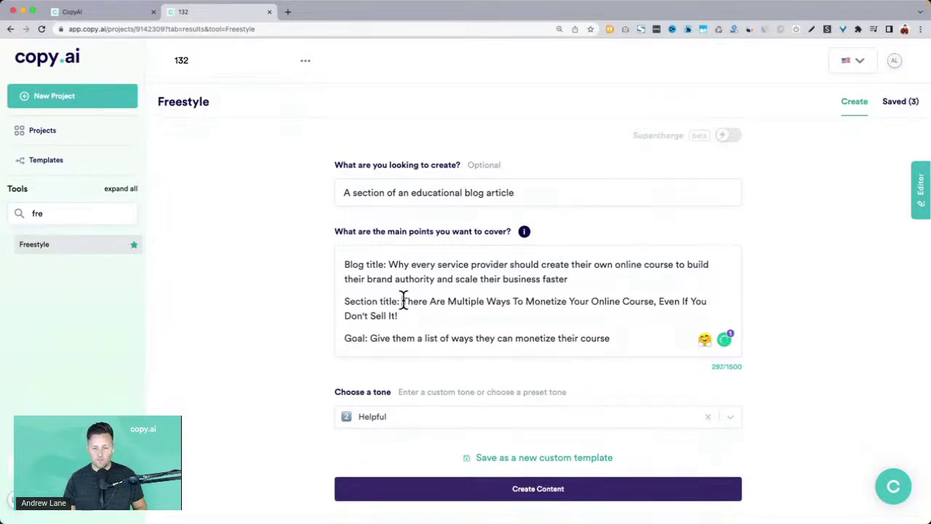
drag(404, 302, 418, 321)
Delete the goal line from the main points, generate content, and return to the prompt fields.
drag(347, 339, 682, 342)
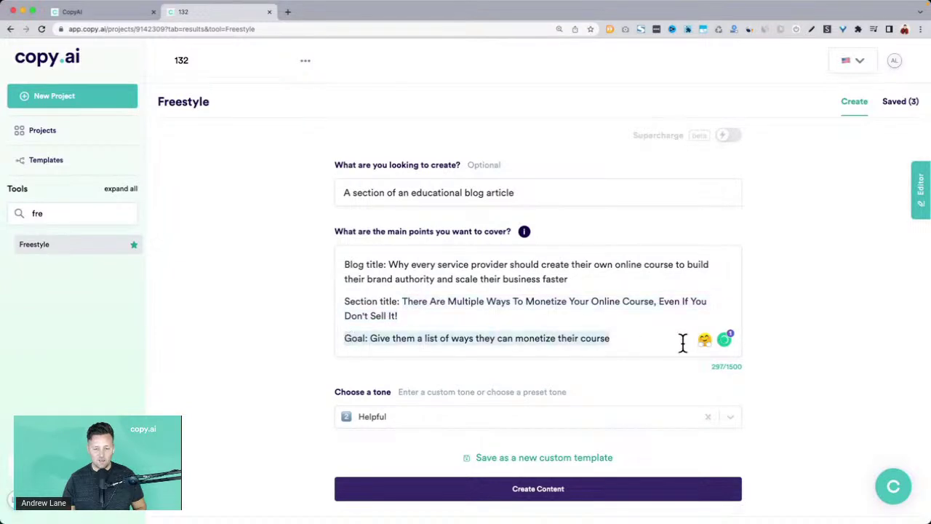
key(BackSpace)
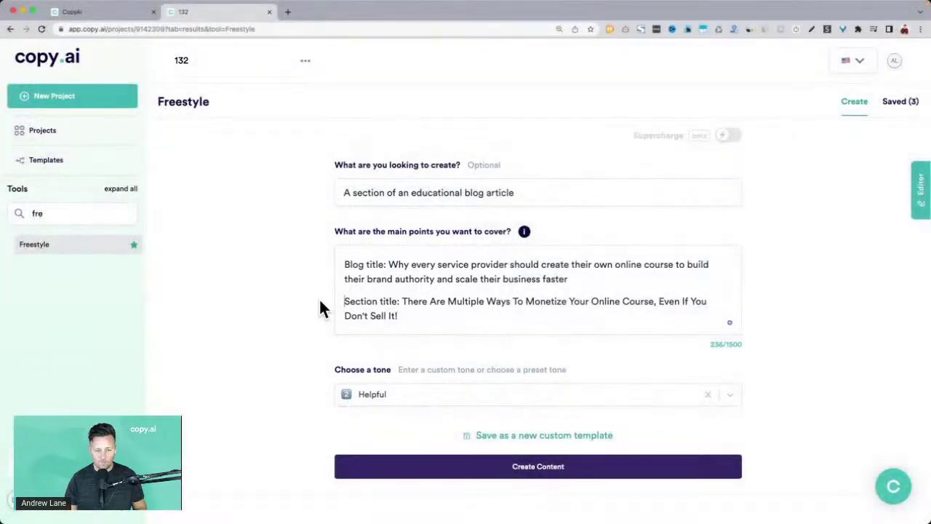
scroll(342, 327, down, 3)
click(421, 371)
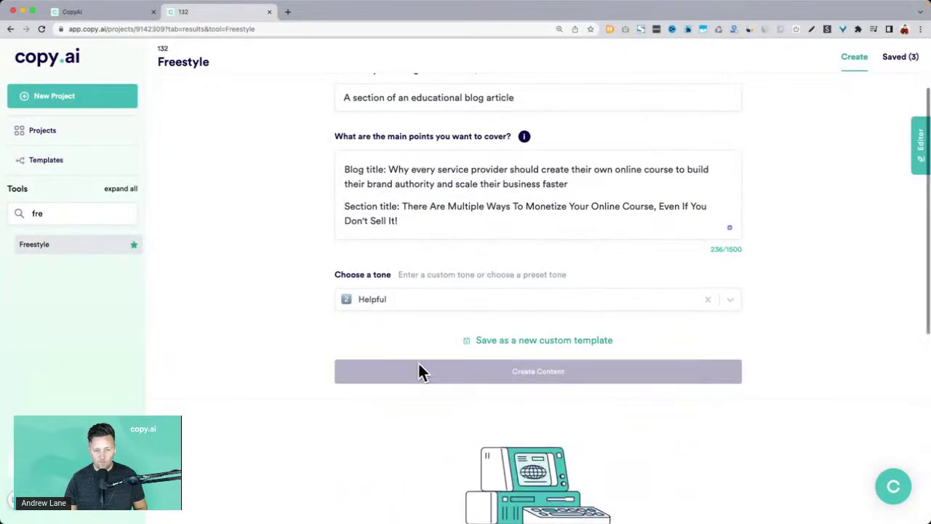
scroll(384, 235, up, 3)
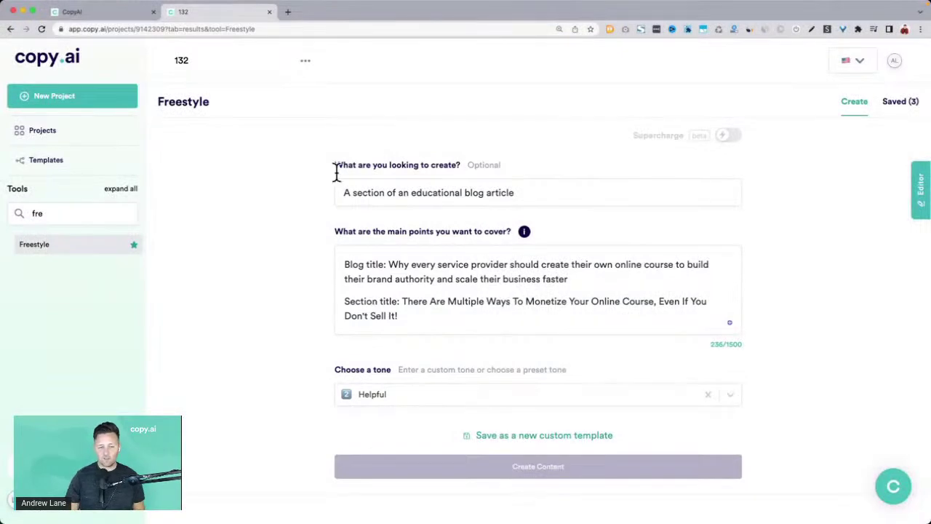
Review the description of what to create and read through the first generated blog section versions and their monetization ideas.
drag(343, 192, 553, 189)
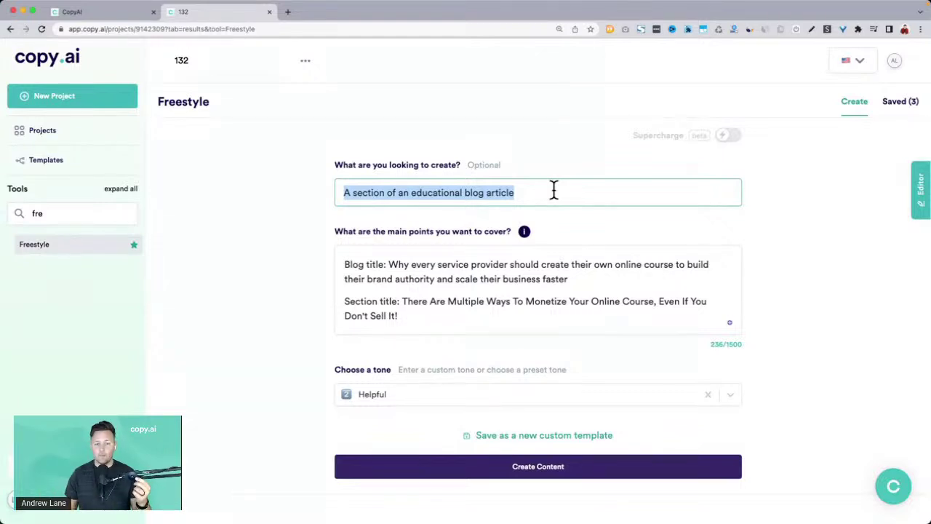
click(300, 271)
scroll(300, 271, down, 10)
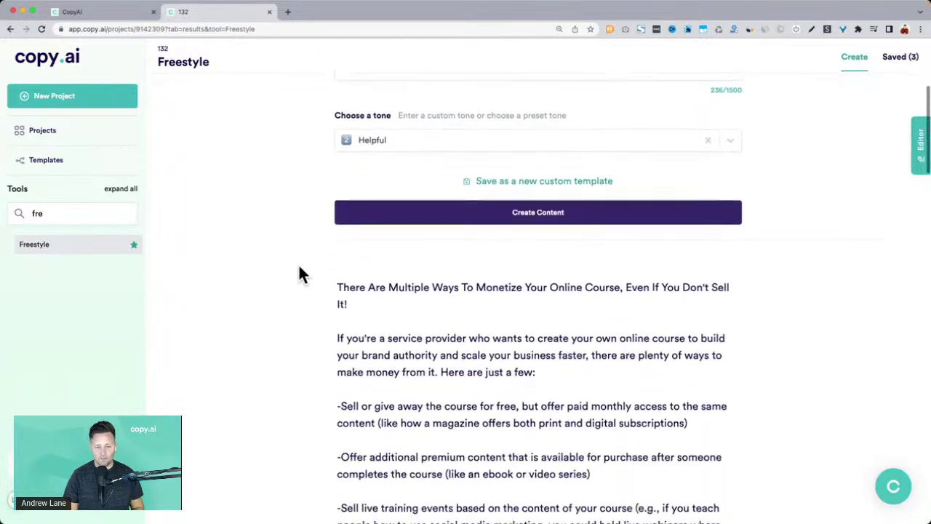
click(343, 222)
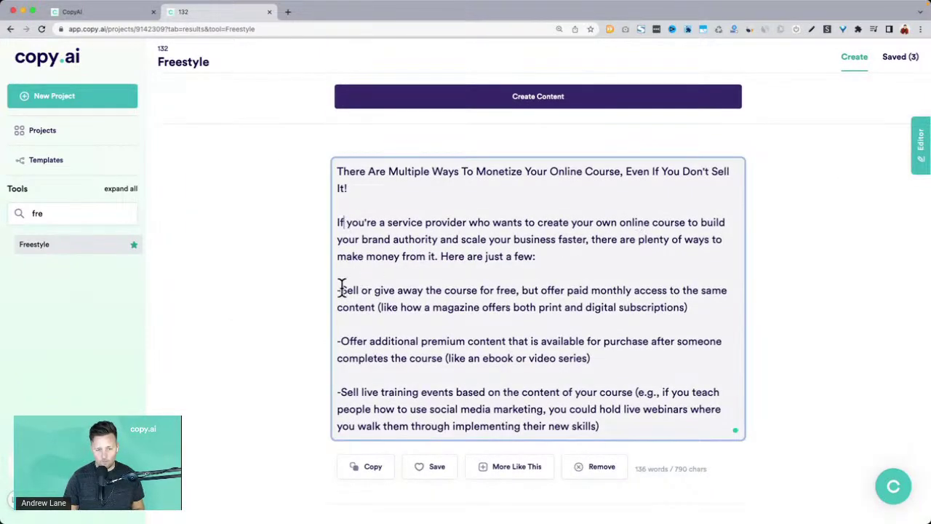
drag(341, 290, 490, 295)
drag(340, 341, 603, 430)
scroll(603, 432, down, 4)
scroll(605, 440, down, 5)
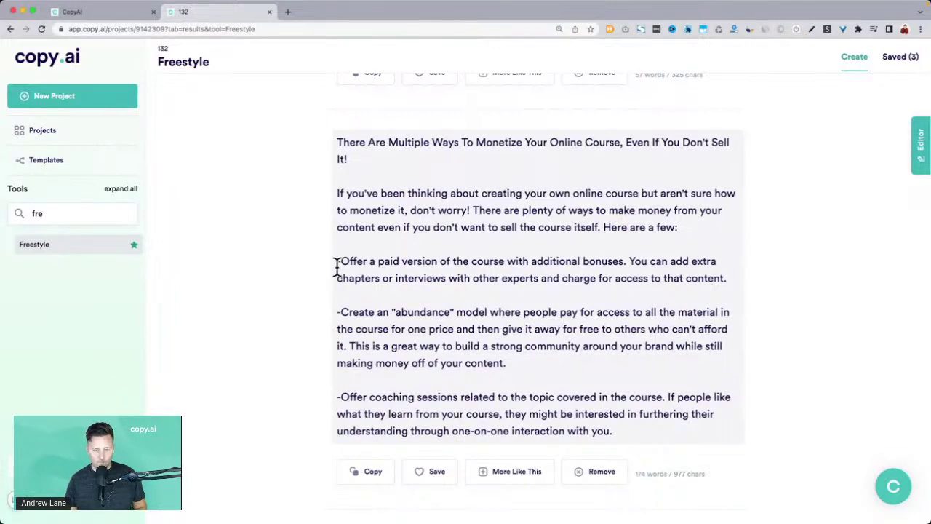
scroll(337, 267, down, 2)
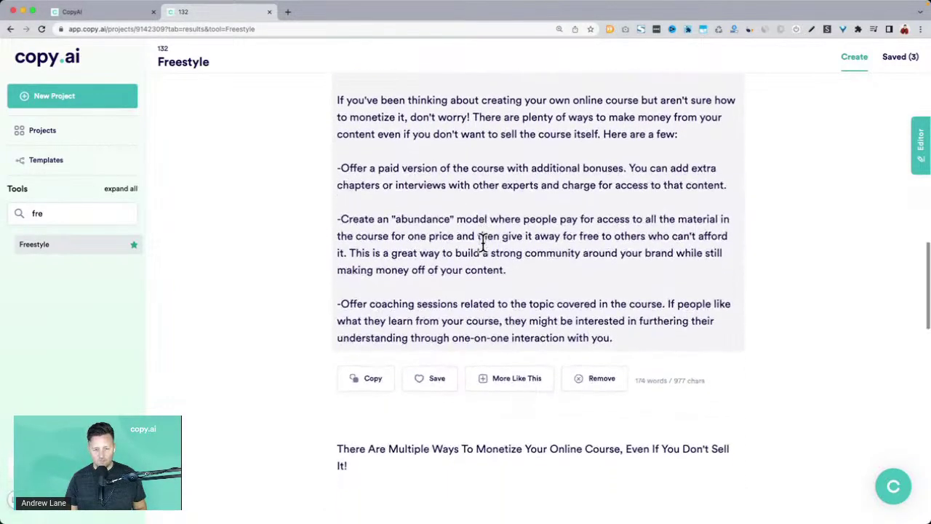
scroll(483, 240, down, 8)
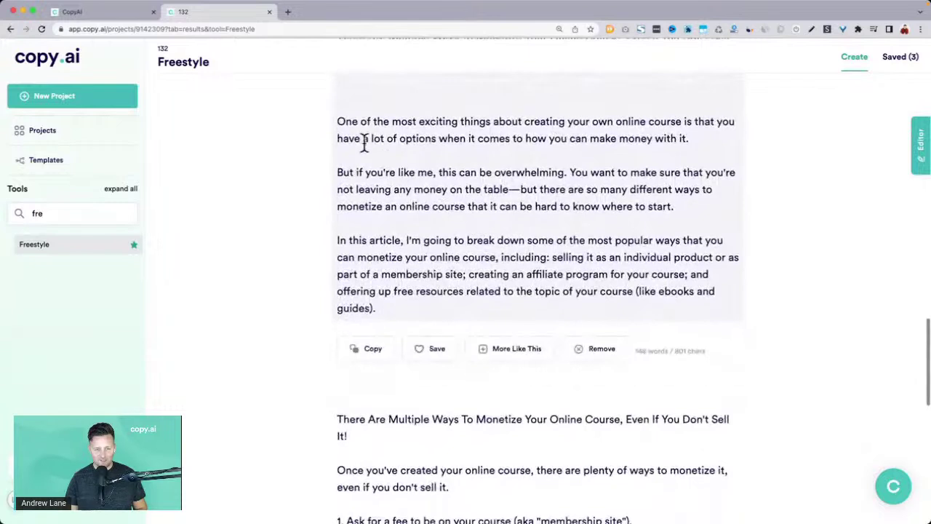
Read the version starting "One of the most exciting things about creating your own online course" paragraph by paragraph, and continue to the last version.
mouse_move(347, 121)
mouse_down()
mouse_move(713, 145)
mouse_move(332, 125)
mouse_up()
click(713, 145)
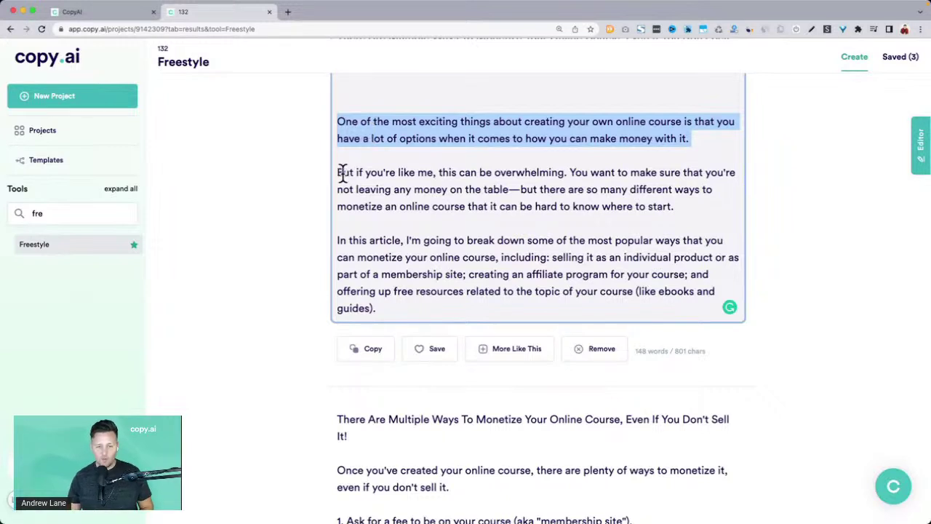
drag(339, 172, 483, 166)
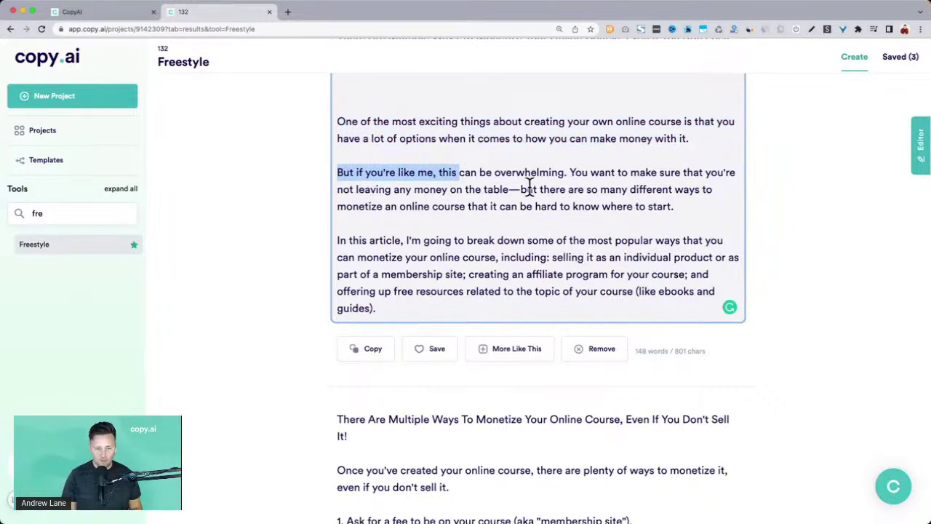
click(385, 235)
drag(336, 241, 397, 240)
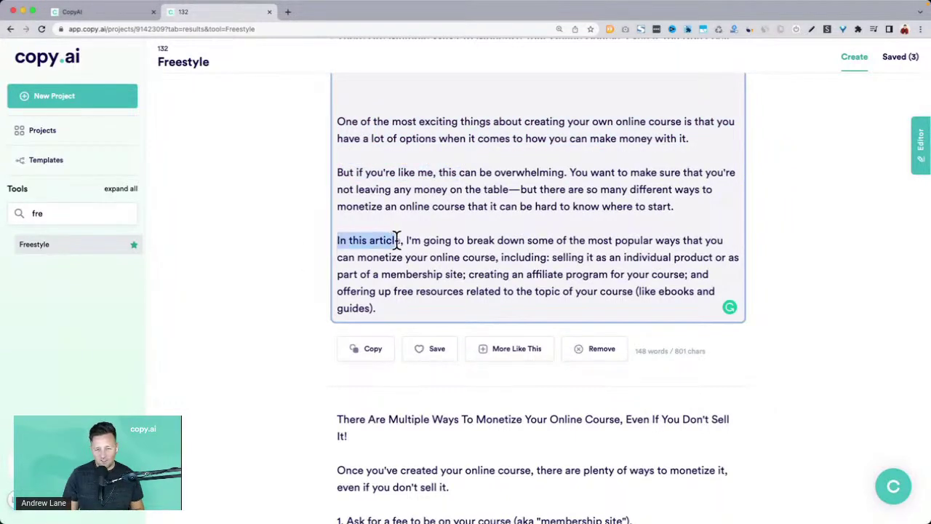
scroll(396, 240, down, 5)
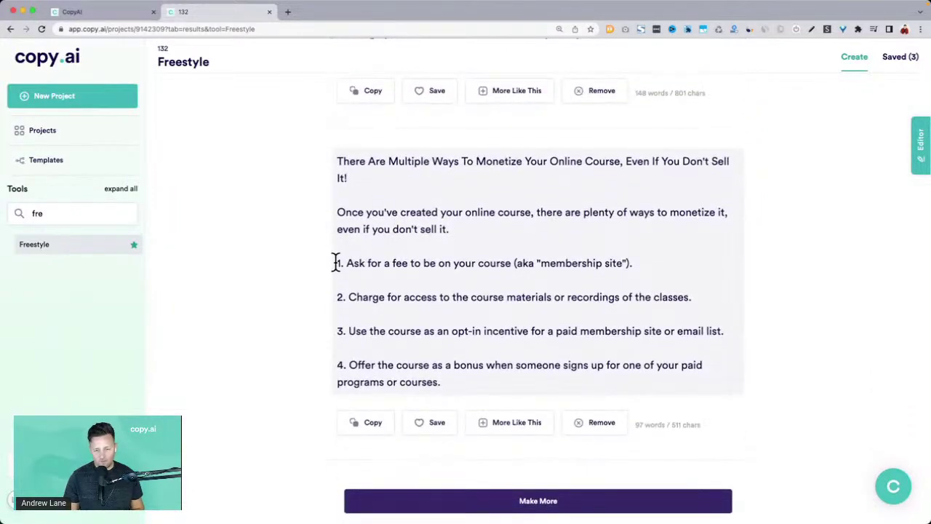
Return to the prompt fields and review the description of what to create and the blog and section titles.
scroll(344, 297, up, 15)
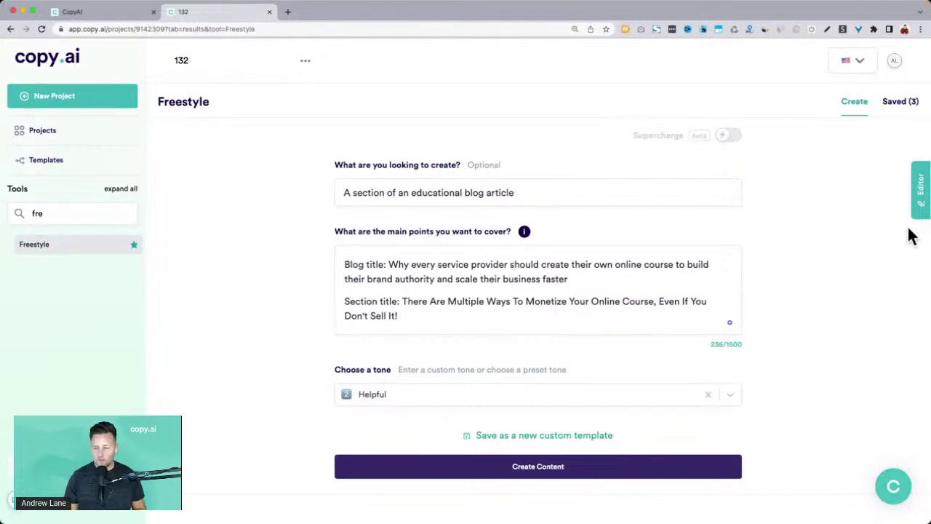
drag(339, 192, 606, 191)
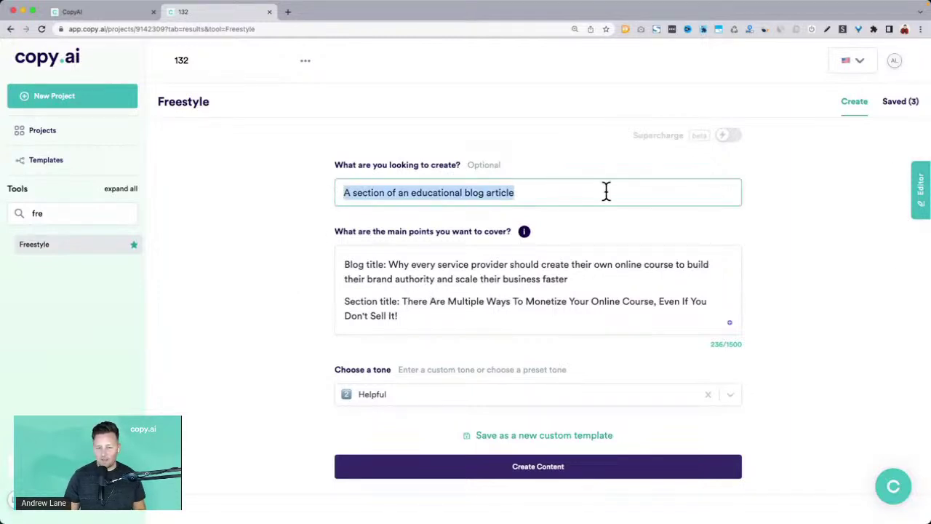
drag(345, 264, 405, 313)
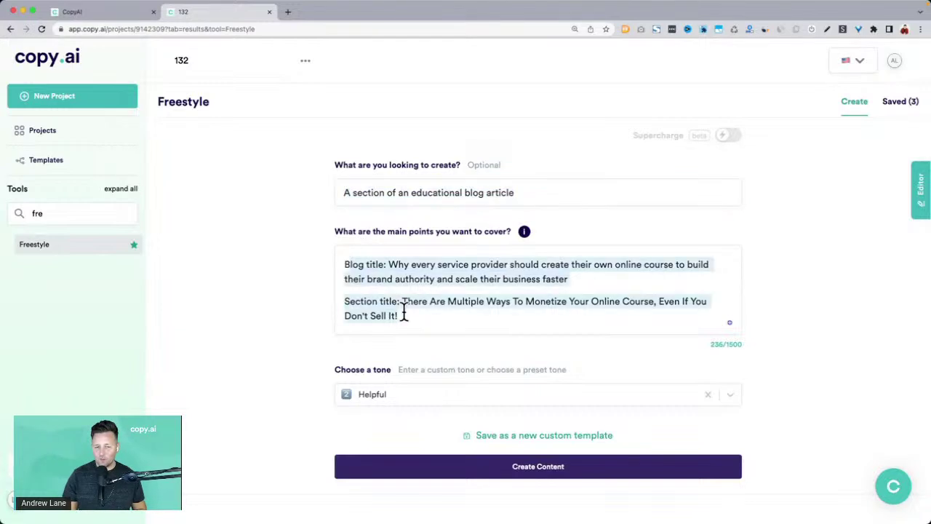
Switch to the "Grow Your Personal Brand" content prompts image and examine the trust, credibility and thought leadership prompts.
click(925, 151)
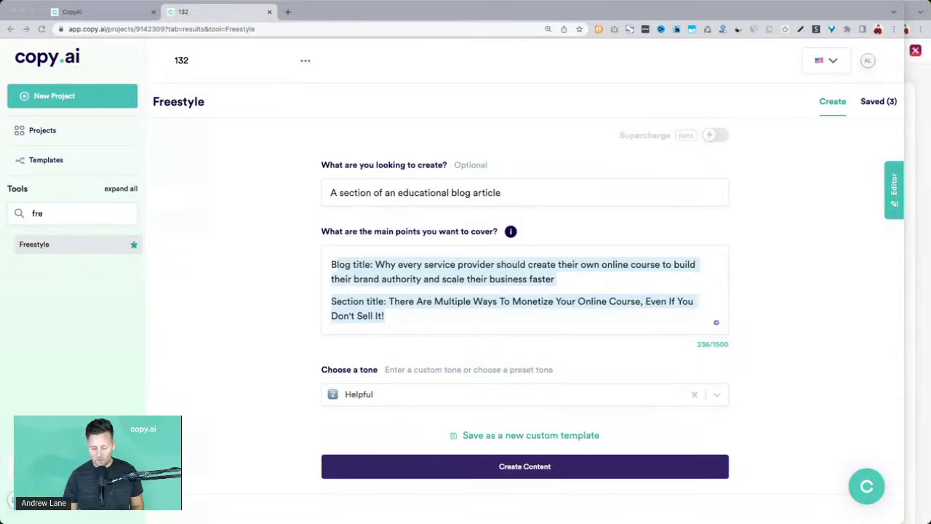
click(915, 194)
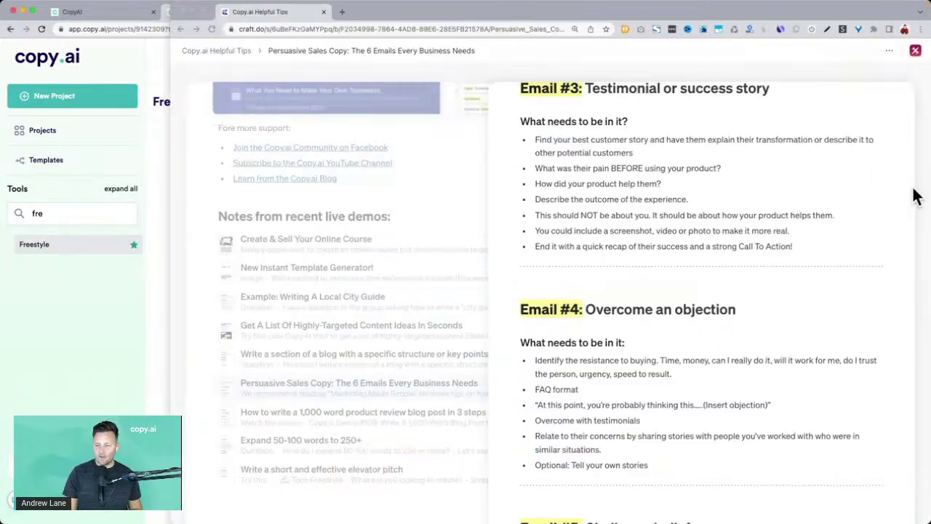
key(ctrl+Up)
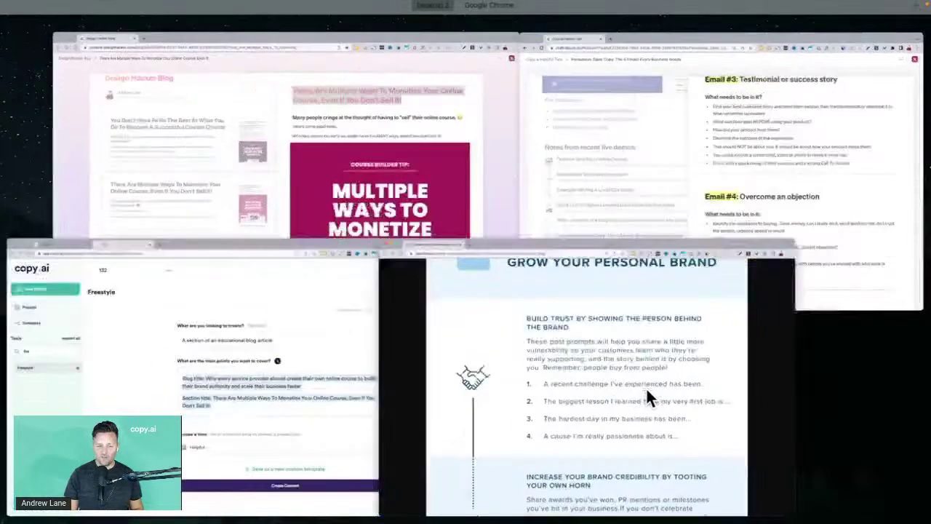
click(646, 387)
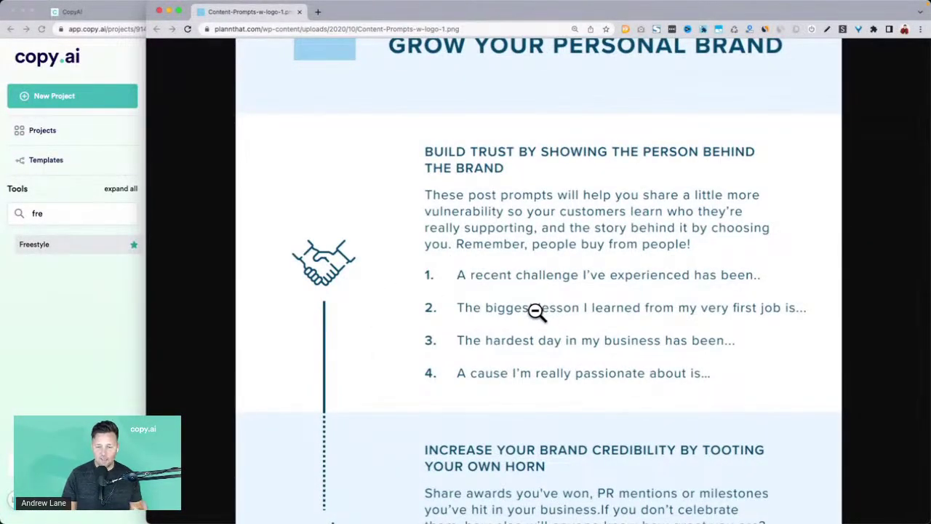
scroll(558, 355, down, 5)
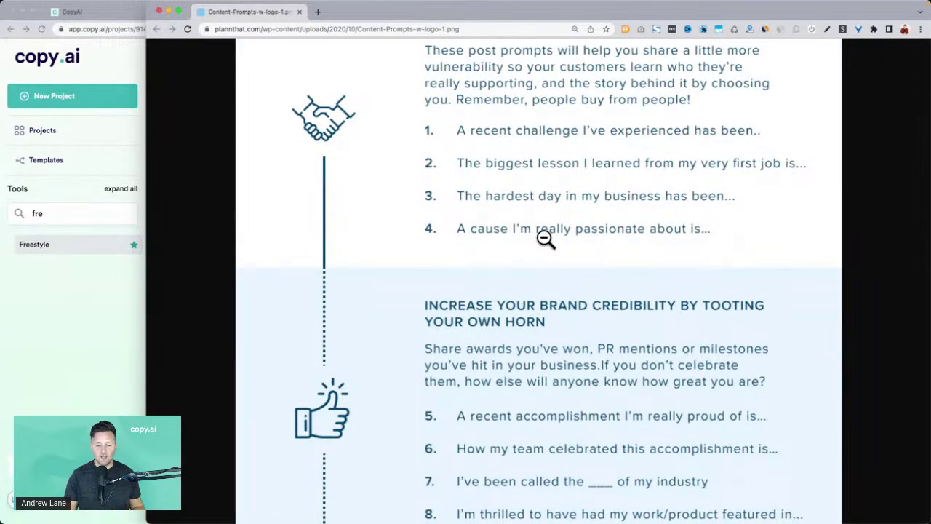
scroll(546, 238, down, 5)
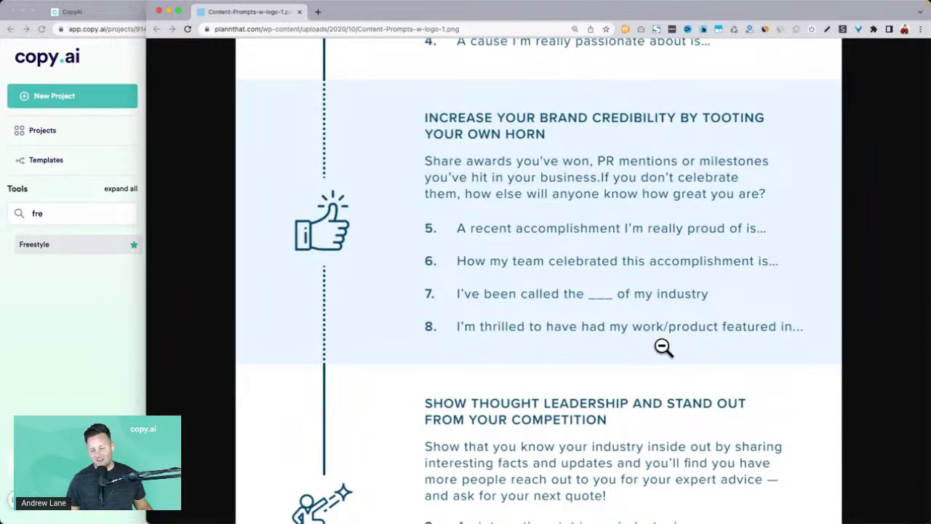
scroll(663, 347, down, 5)
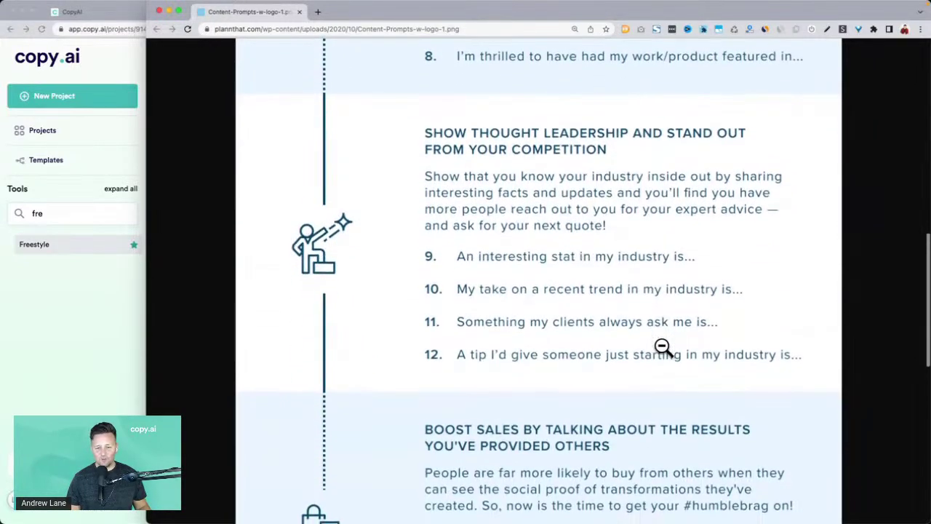
scroll(662, 347, down, 1)
scroll(663, 347, up, 1)
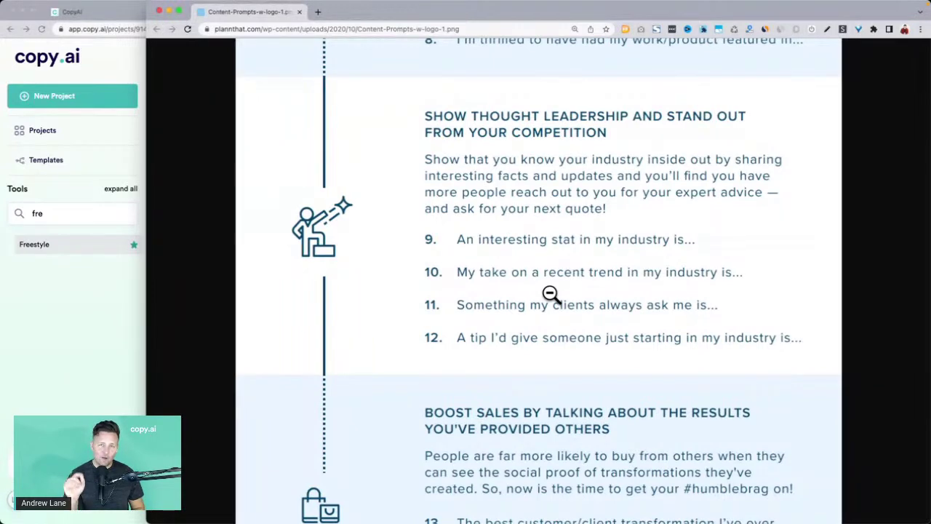
Back in copy.ai, replace the blog title with "Facebook Advertising tips for service providers who want to build their brand and grow their business".
click(141, 322)
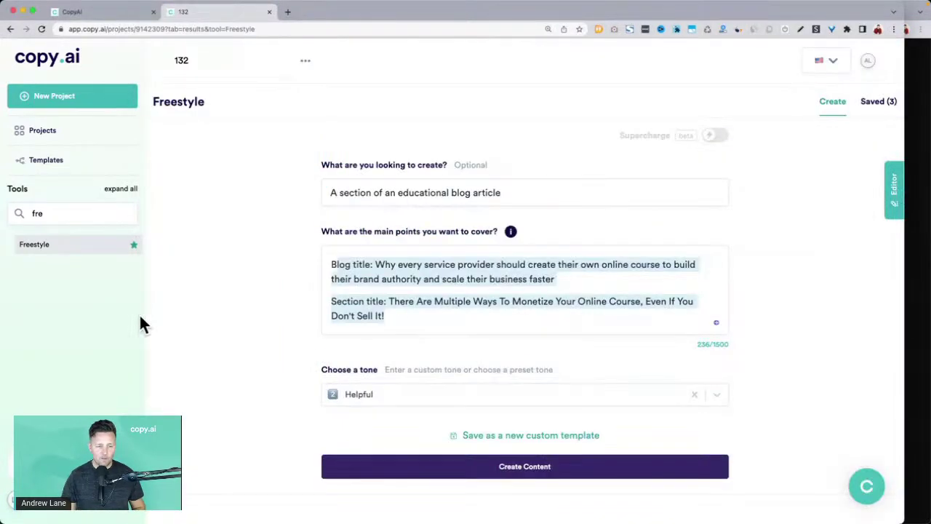
triple_click(375, 271)
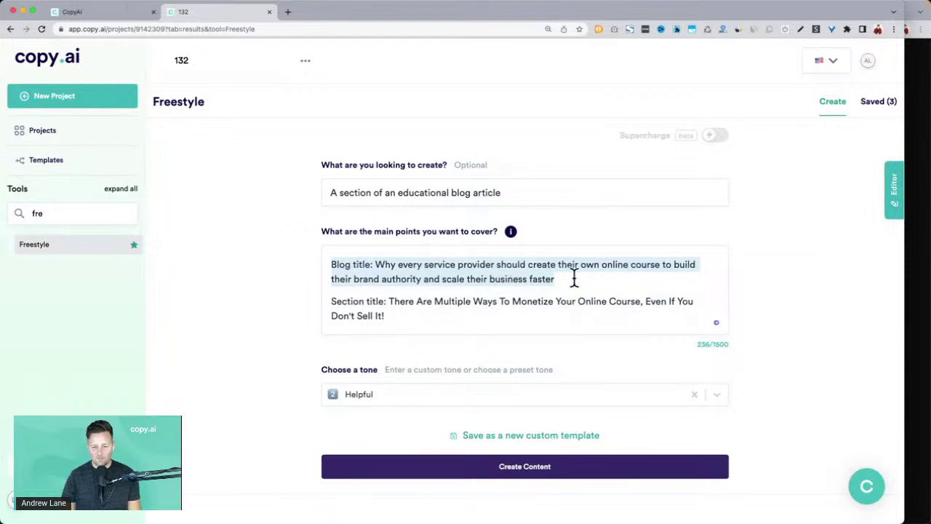
click(576, 322)
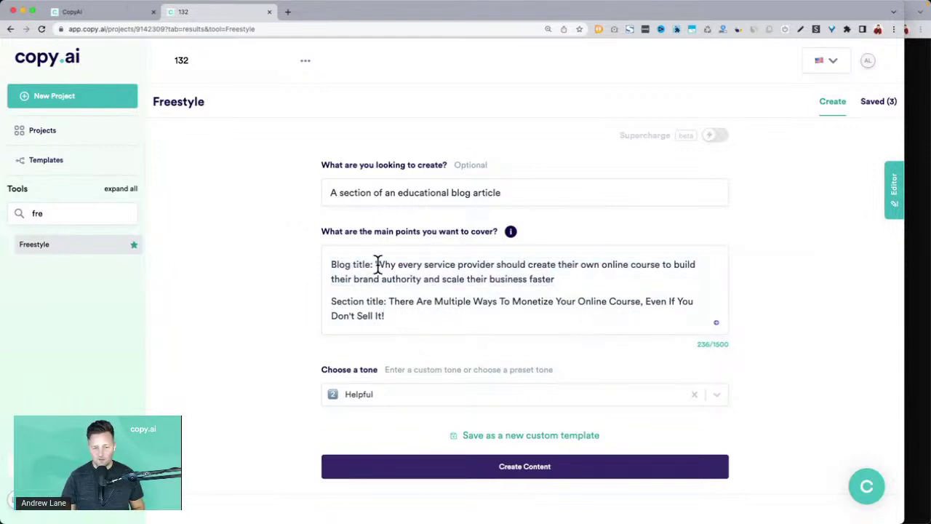
drag(377, 264, 571, 277)
text(F)
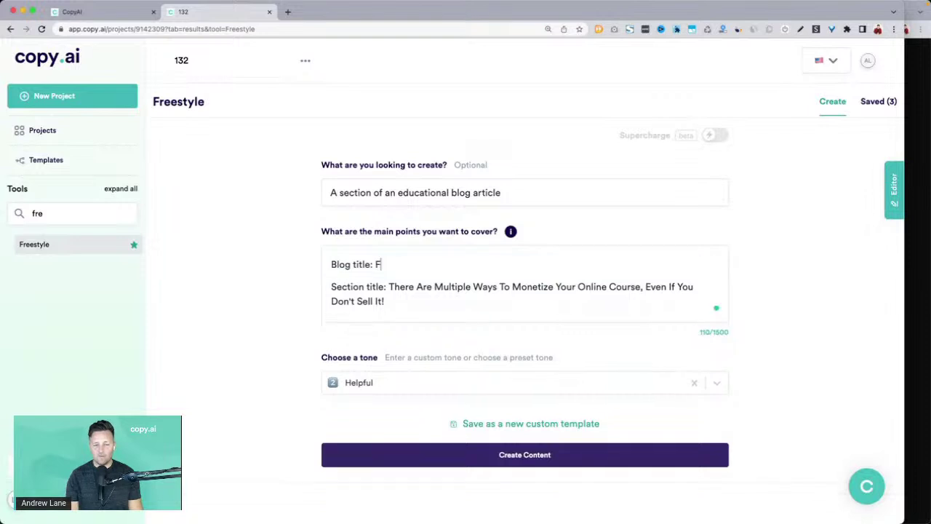
text(acebook Adv)
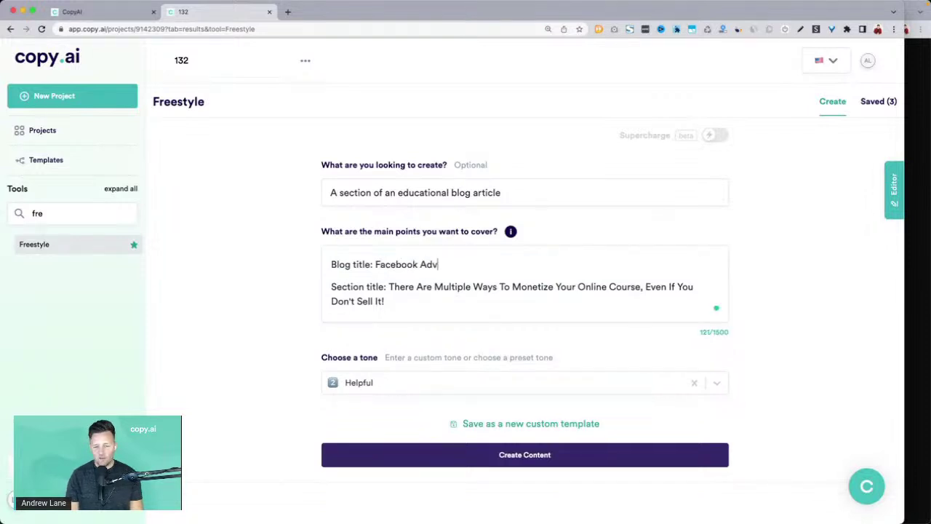
text(ertising)
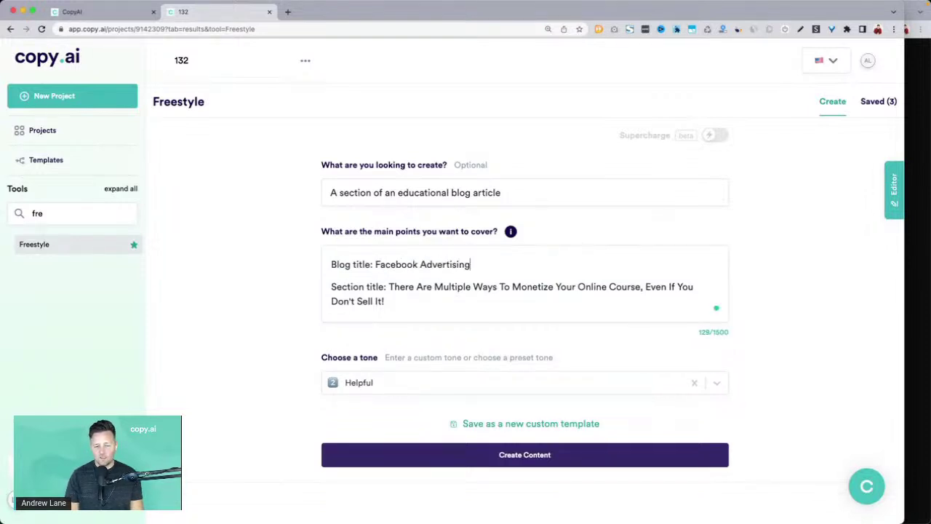
text( tips for )
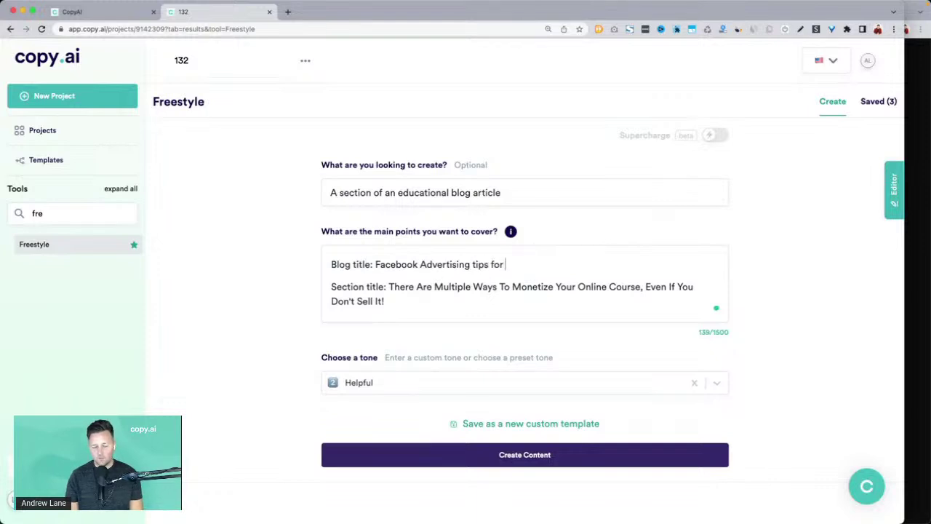
text(service prov)
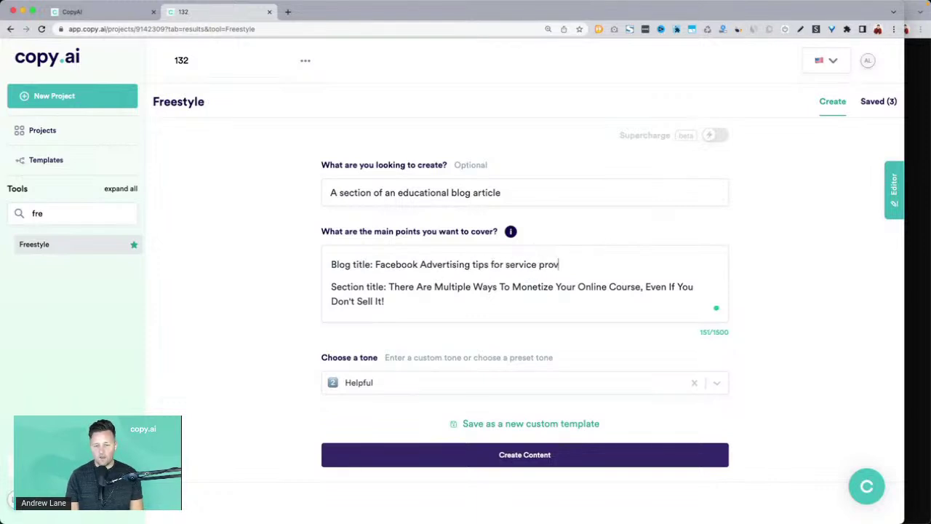
text(iders who wan)
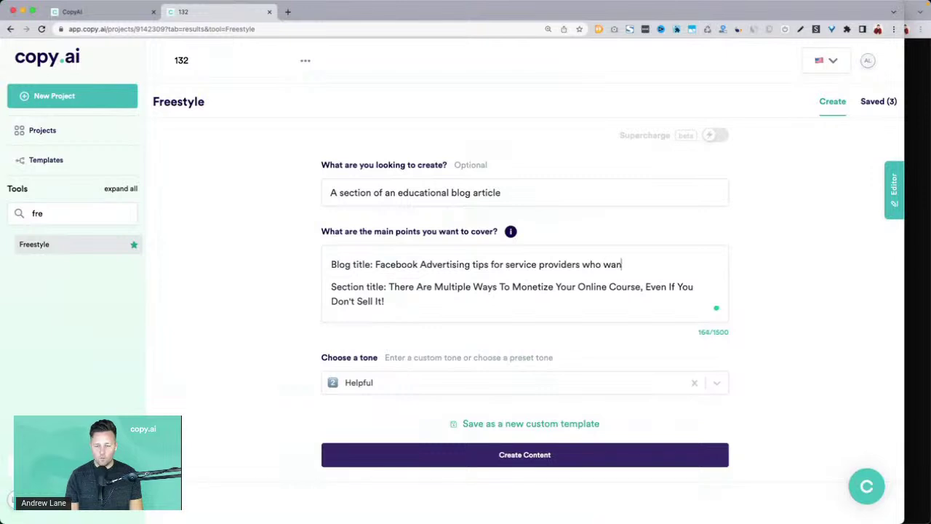
text(t to build their )
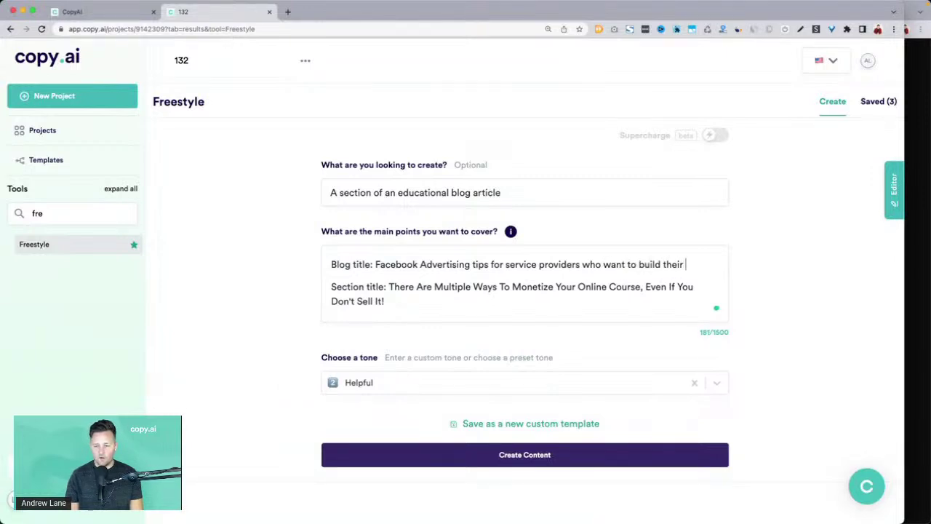
text(brand and grow)
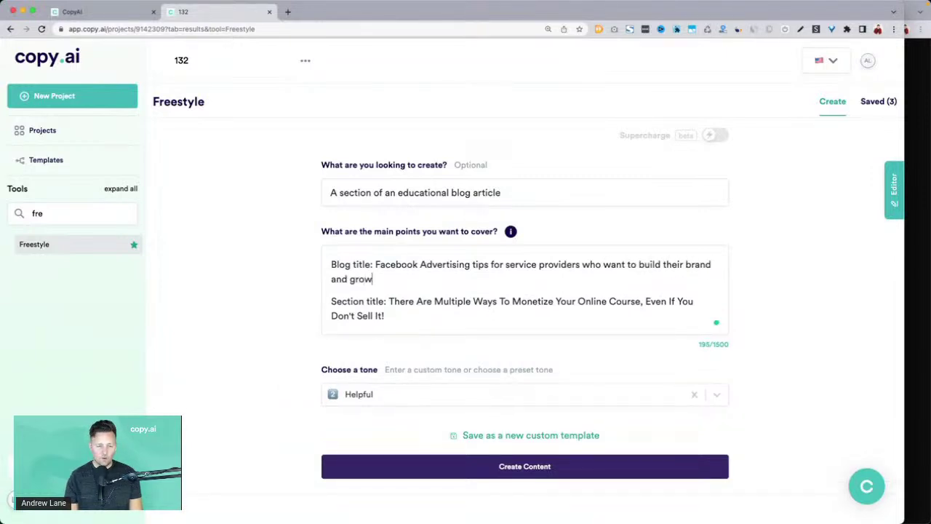
text( their business)
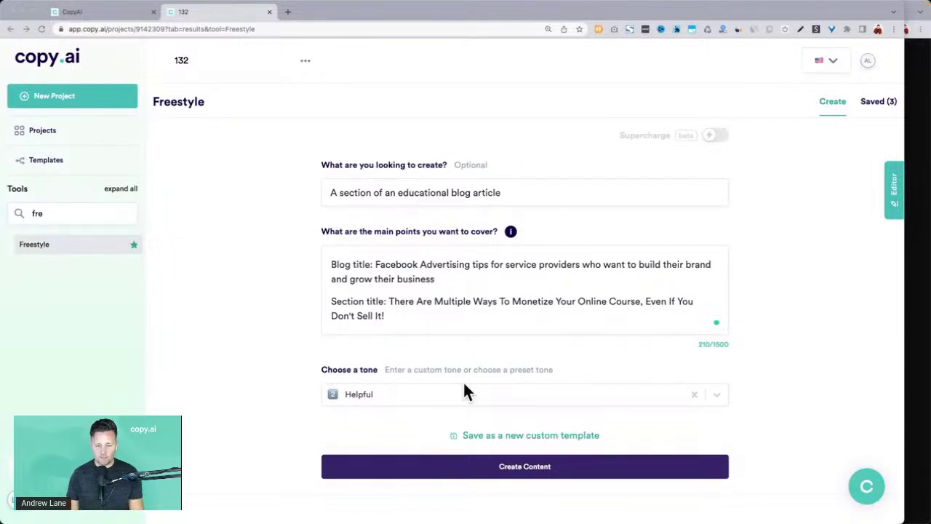
Replace the section title in the main points with "A new trend is video ads".
click(389, 301)
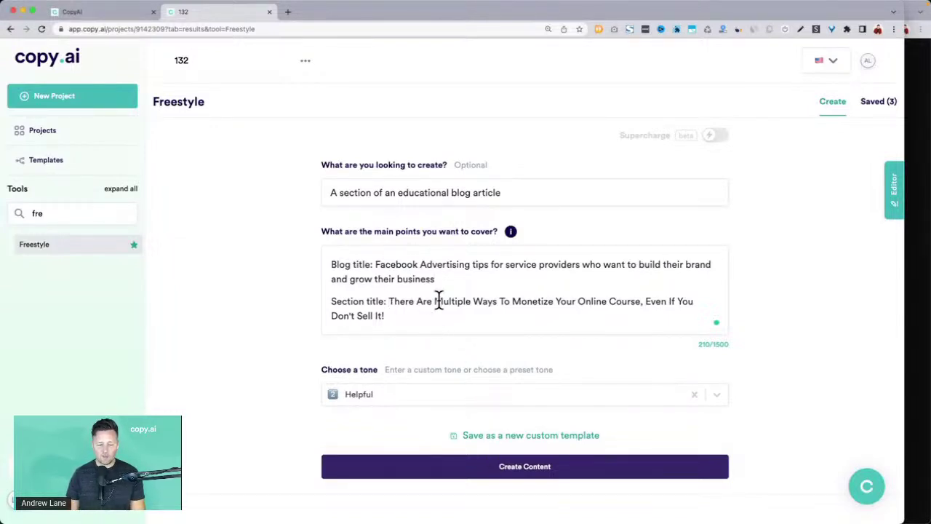
key(shift+super+Down)
key(BackSpace)
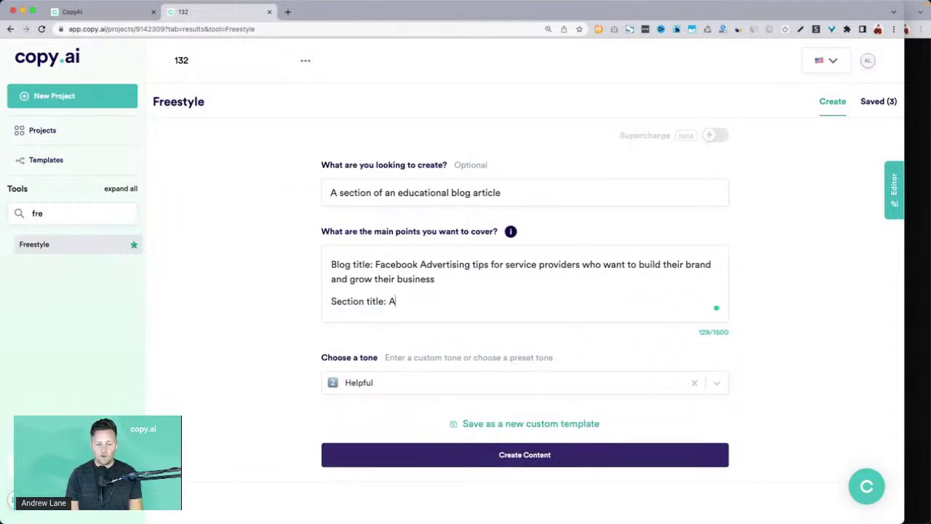
text(A new trend )
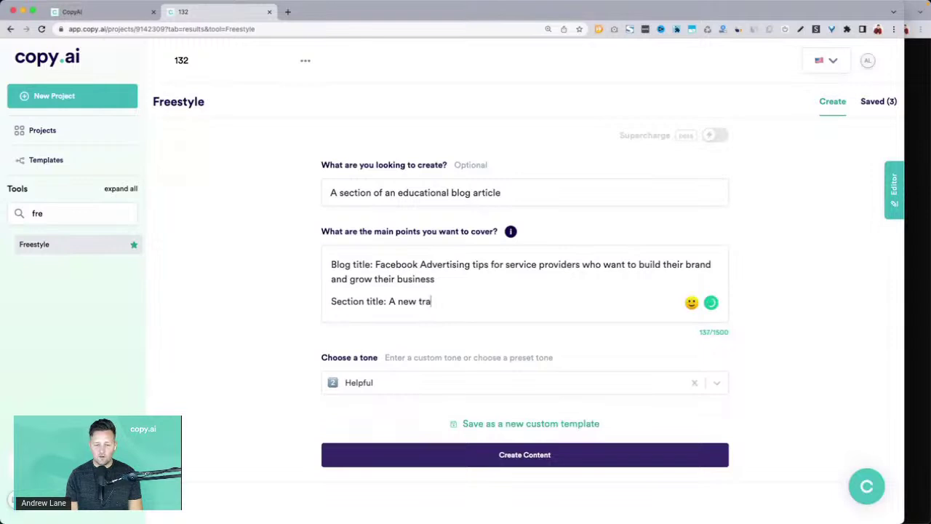
text(is )
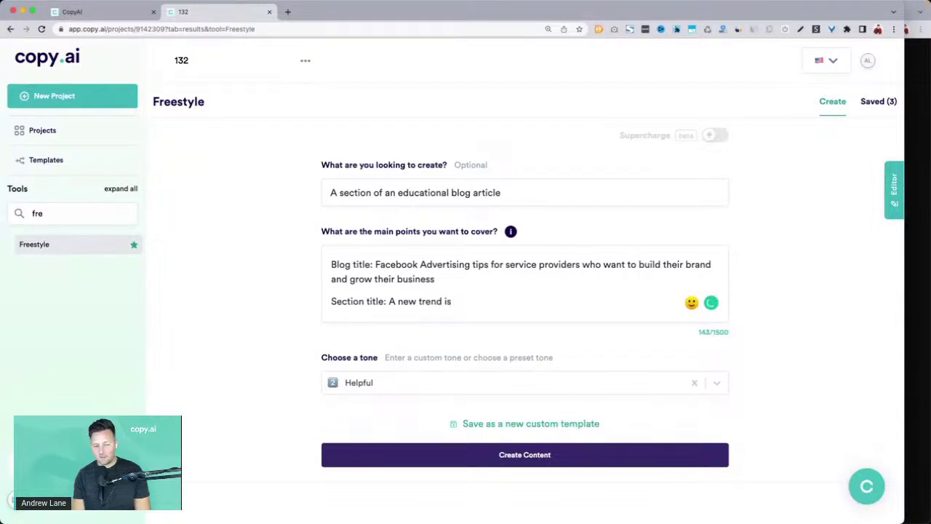
text(video ads)
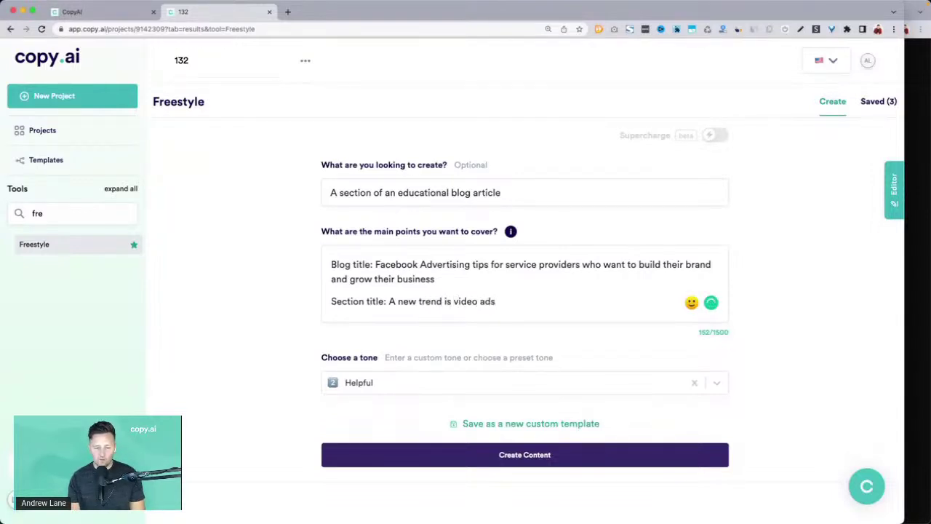
Extend the section title with the sentence "This is a great way to boost conversions and make a stronger impact in your marketing.".
text(. I t)
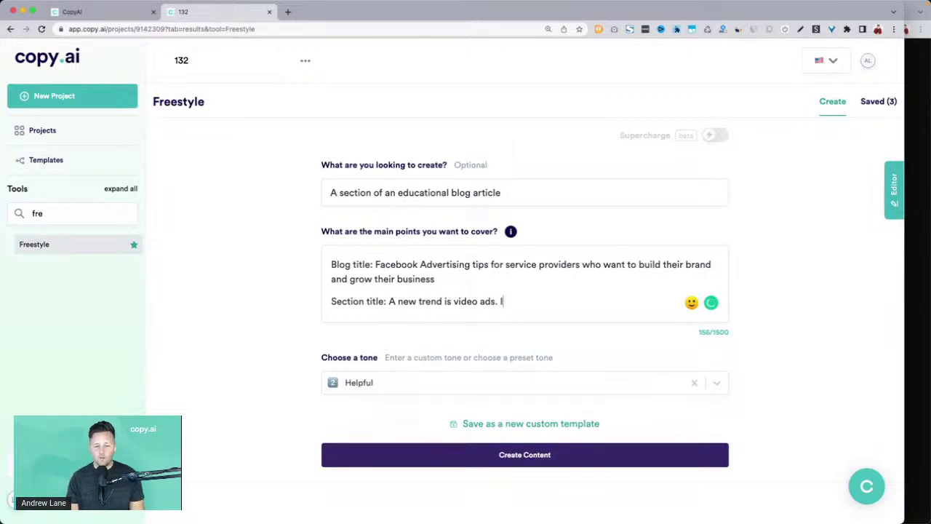
text(This is a g)
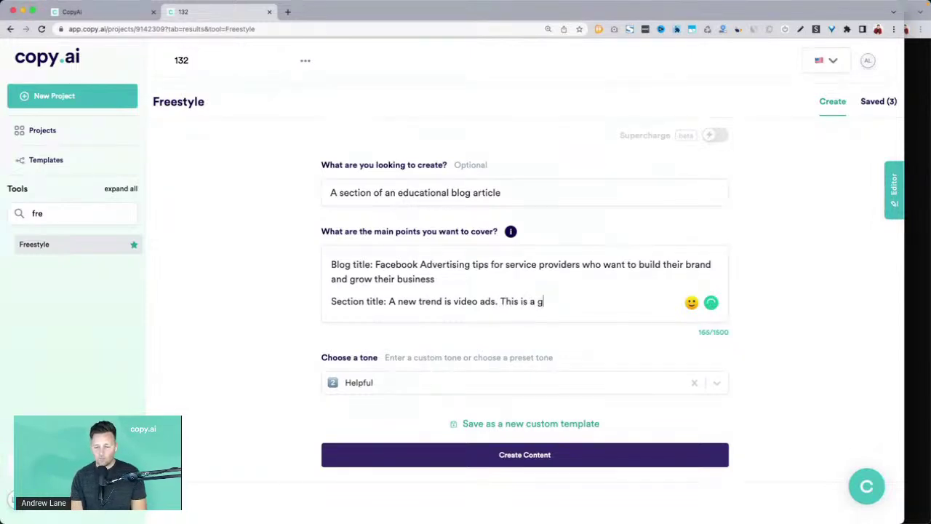
text(reat way to )
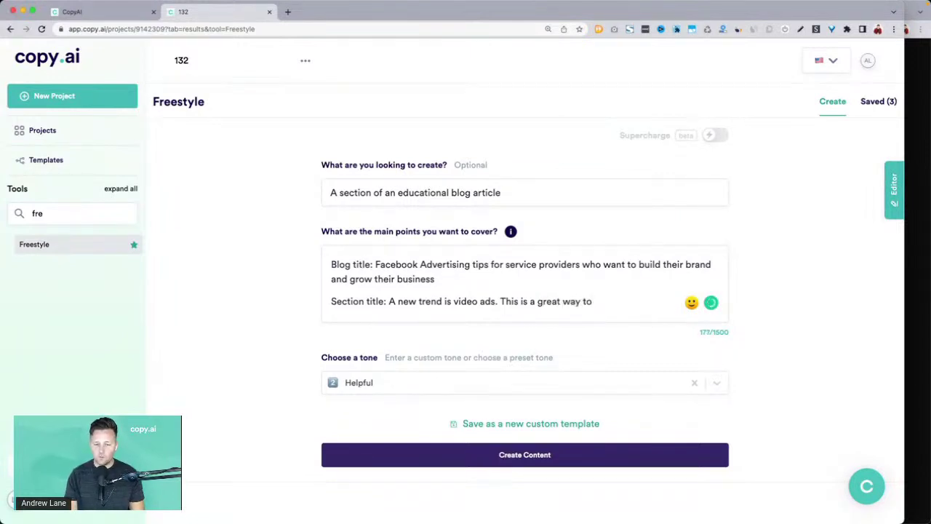
text(boost conversions an)
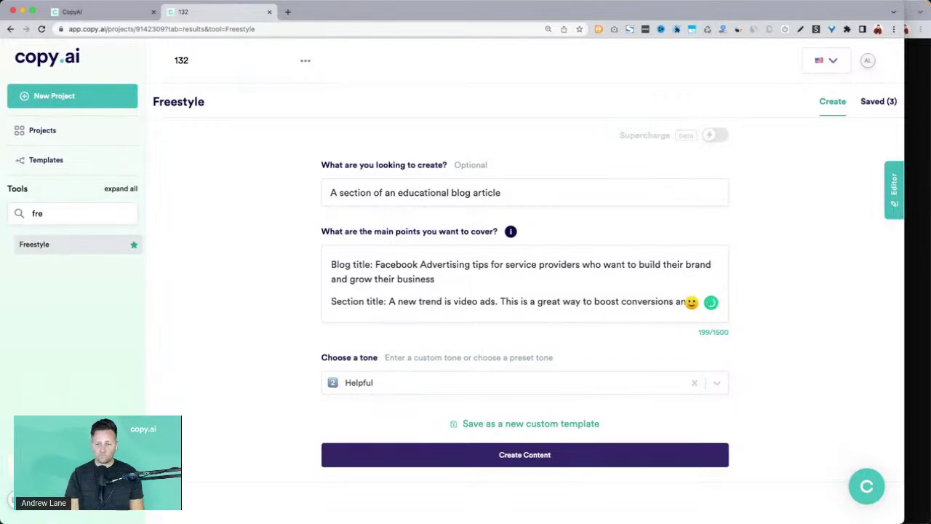
text(d make a s)
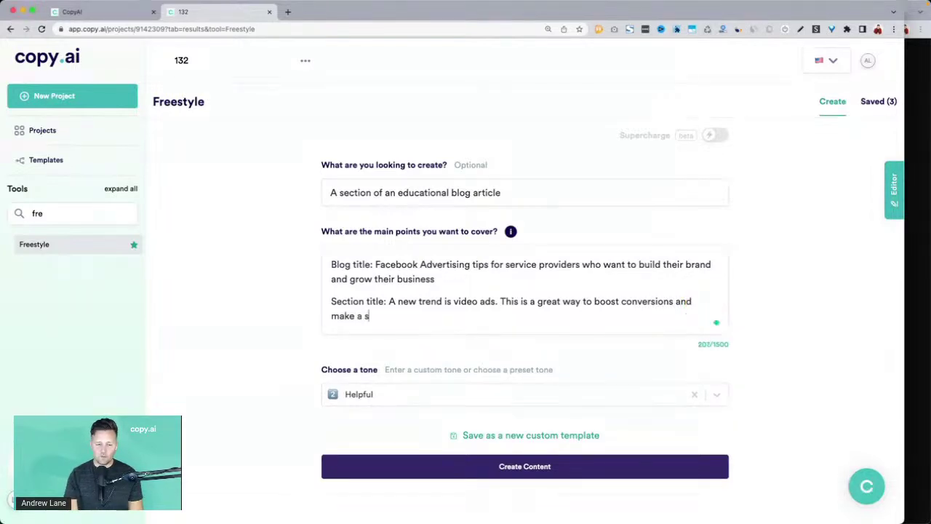
text(tronger m)
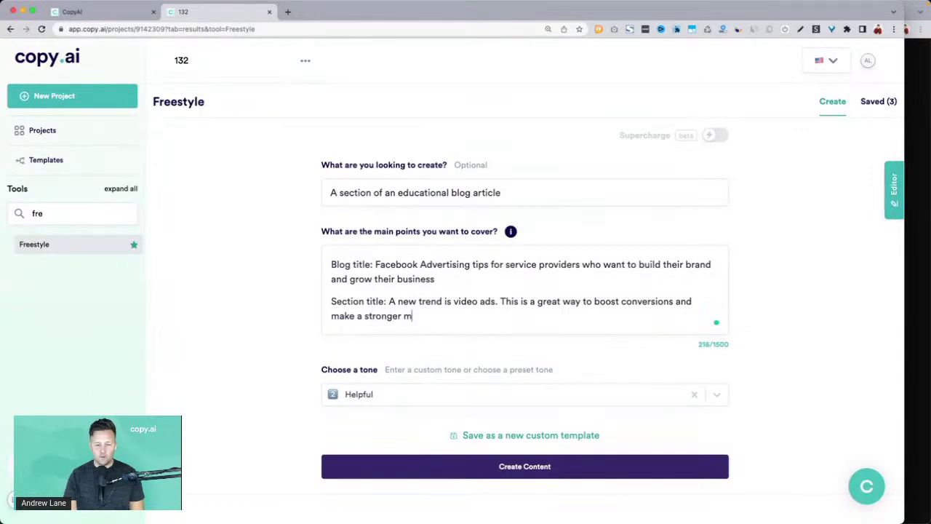
text(pact)
key(BackSpace)
key(BackSpace)
key(BackSpace)
key(BackSpace)
key(BackSpace)
text(impact)
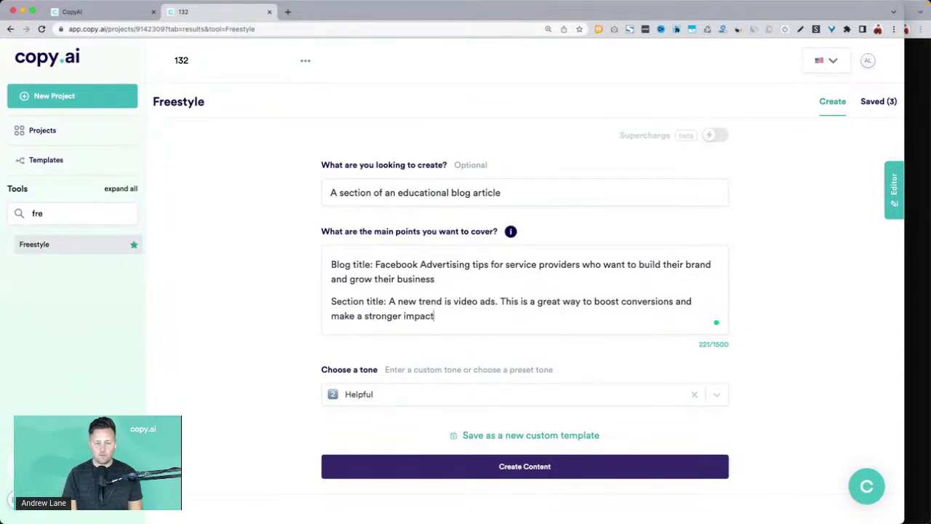
text( in your marke)
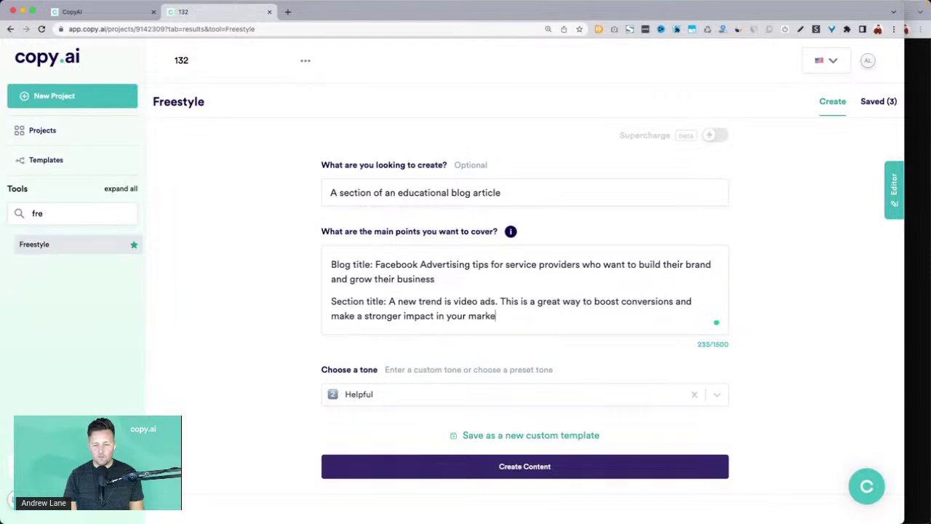
text(ting.,)
Generate the Facebook advertising blog section and remove the stray comma at the end of the section title.
scroll(289, 328, down, 3)
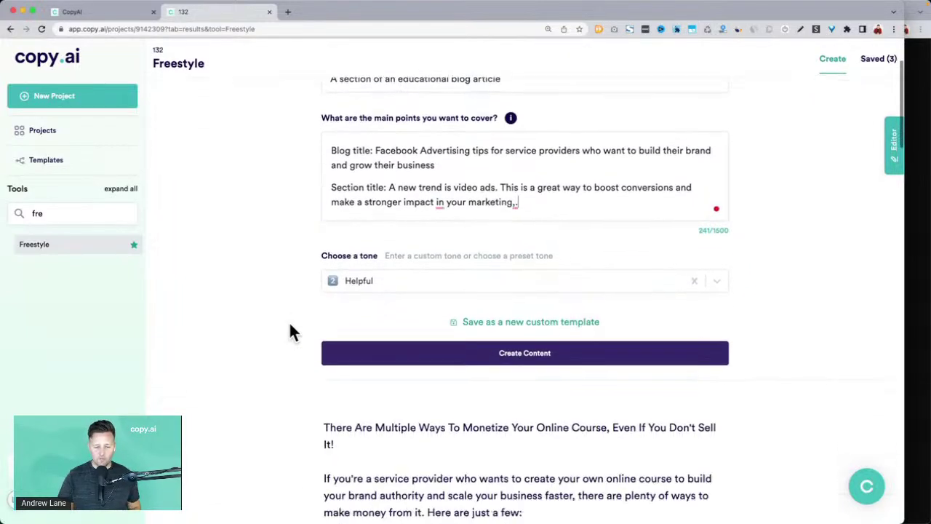
click(395, 357)
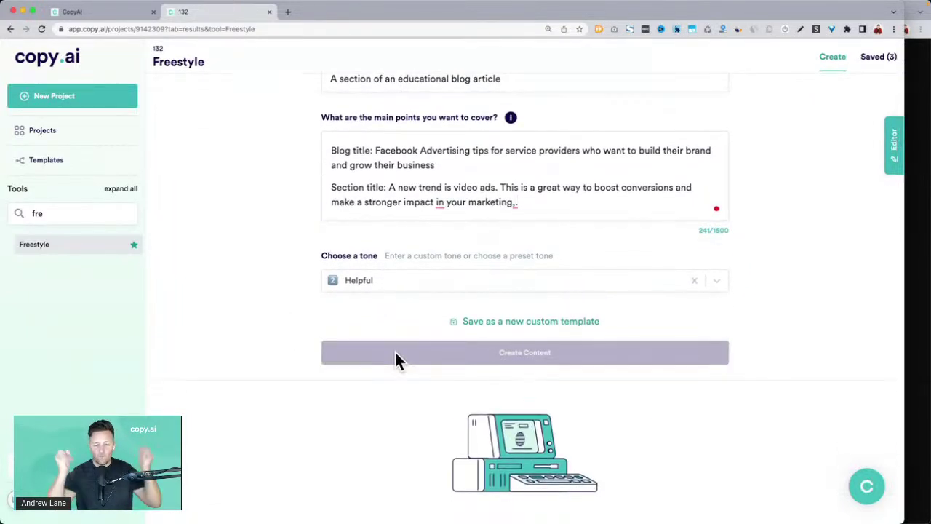
click(520, 201)
key(BackSpace)
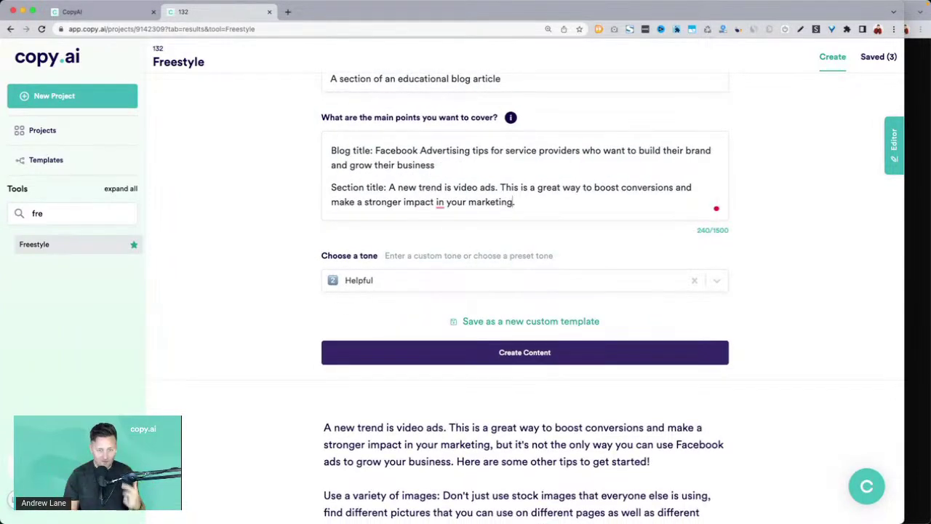
Compare the first generated version with the prompt and read through its "Keep it short" paragraph.
scroll(239, 297, down, 4)
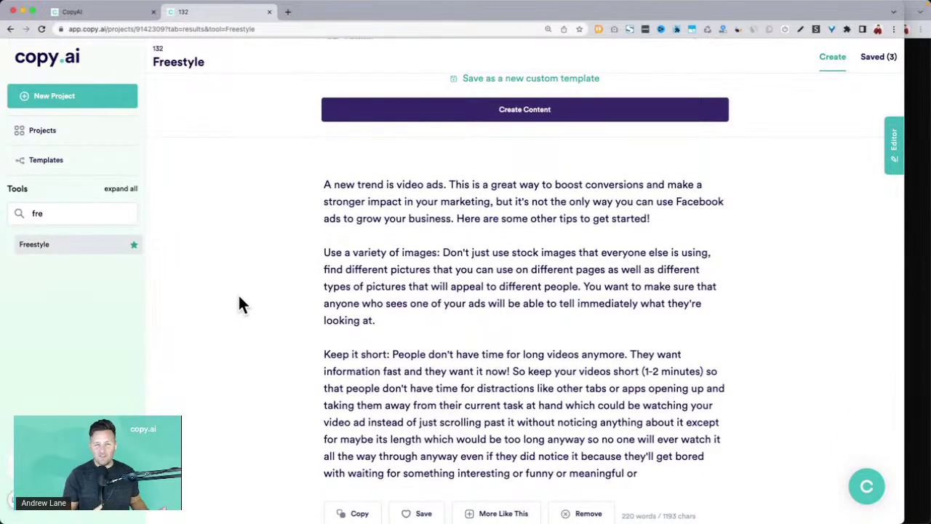
scroll(238, 304, up, 5)
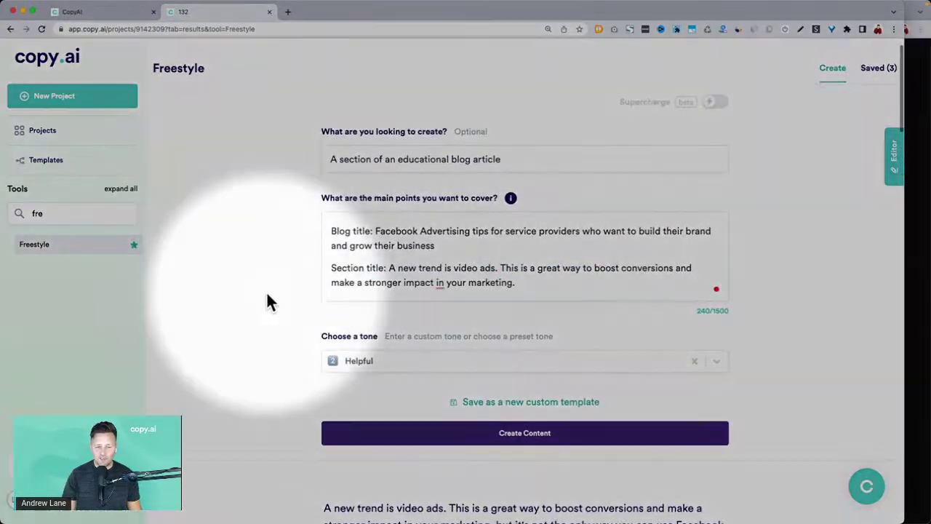
scroll(297, 295, down, 5)
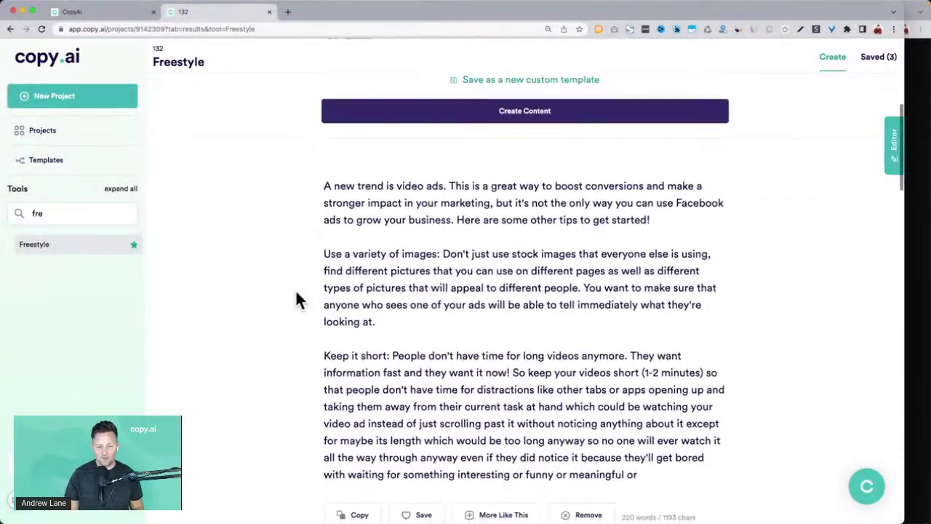
scroll(274, 281, down, 1)
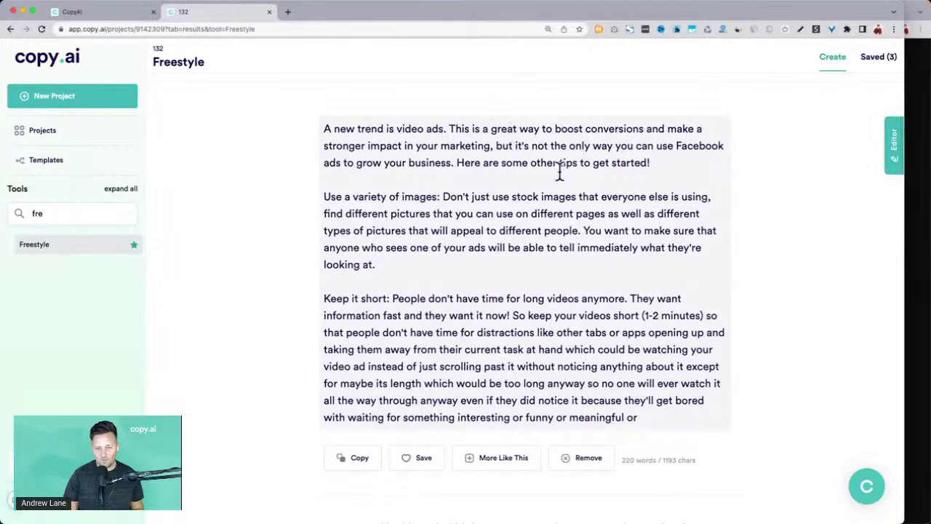
drag(325, 299, 642, 403)
Read the second generated version paragraph by paragraph, from "Video ads are not only visually captivating" to its closing sentence about the audience.
scroll(291, 334, down, 5)
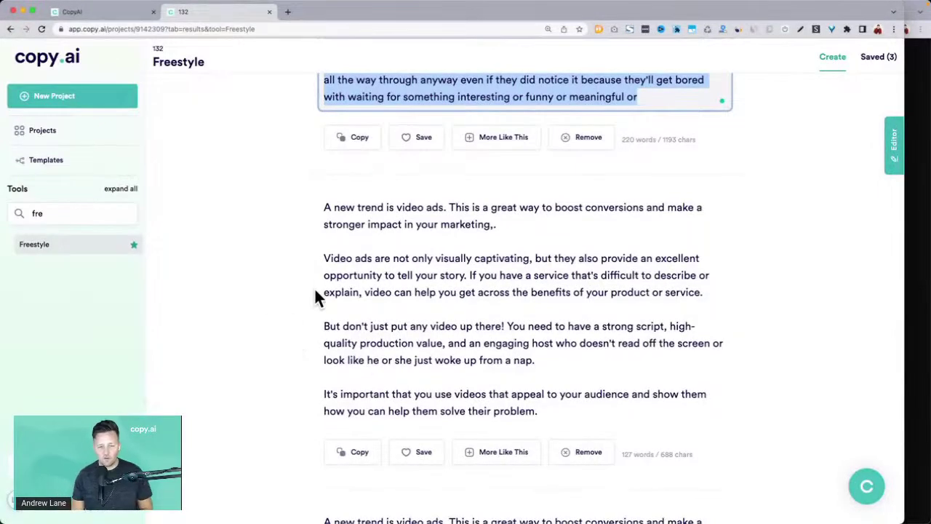
drag(329, 257, 483, 259)
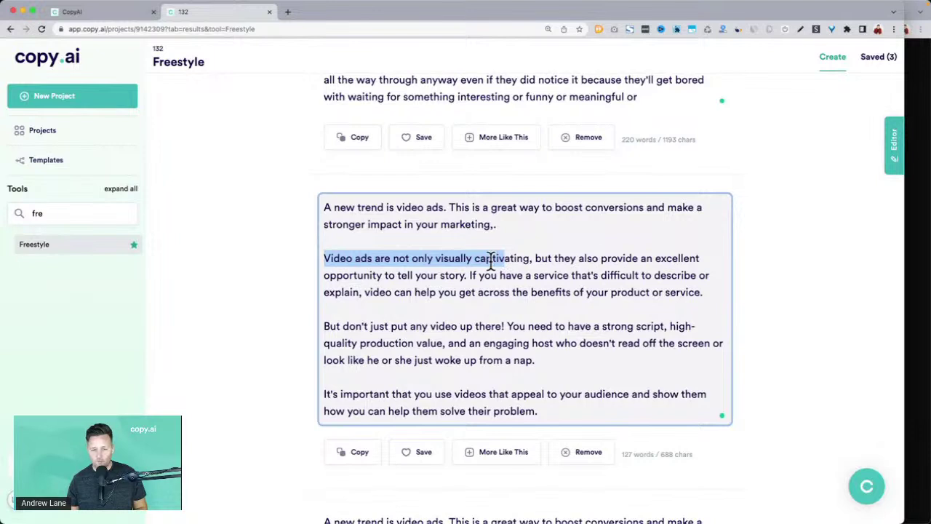
drag(470, 275, 718, 291)
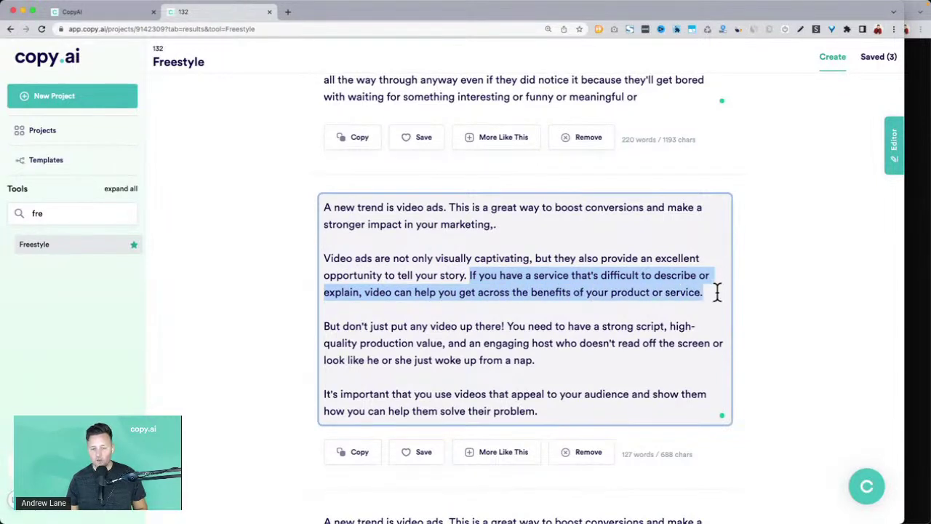
click(327, 325)
drag(327, 325, 565, 356)
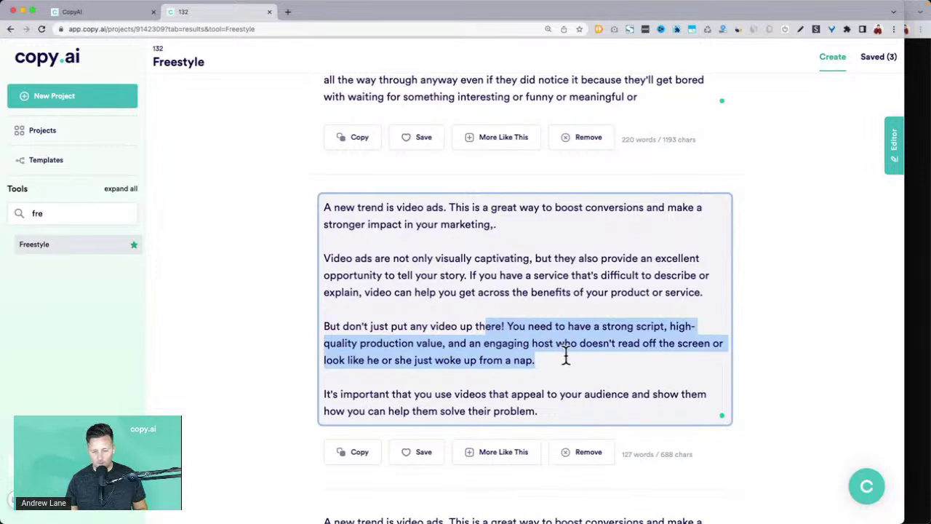
drag(325, 397, 598, 409)
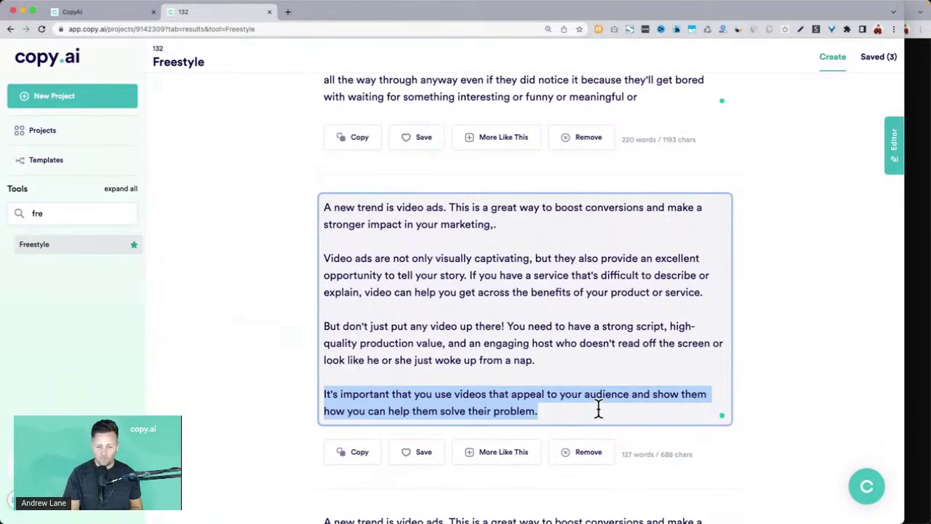
drag(564, 412, 320, 250)
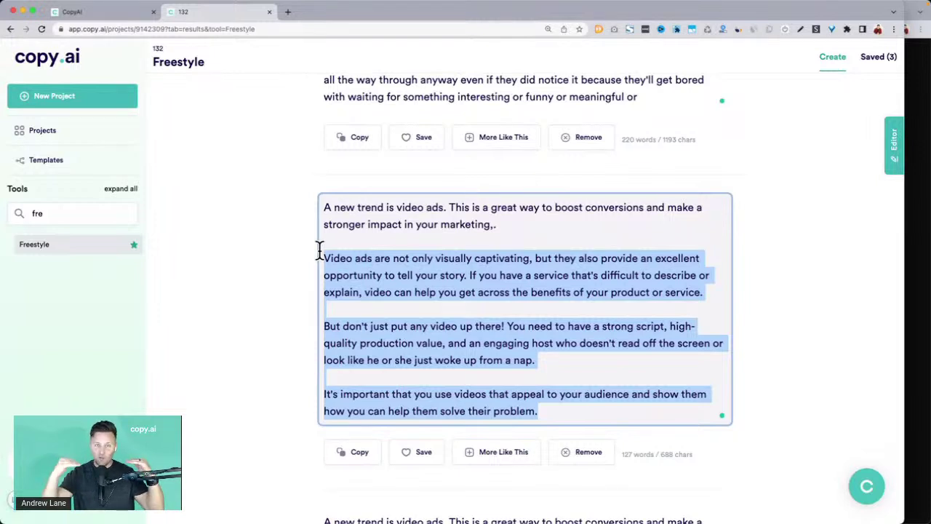
click(296, 263)
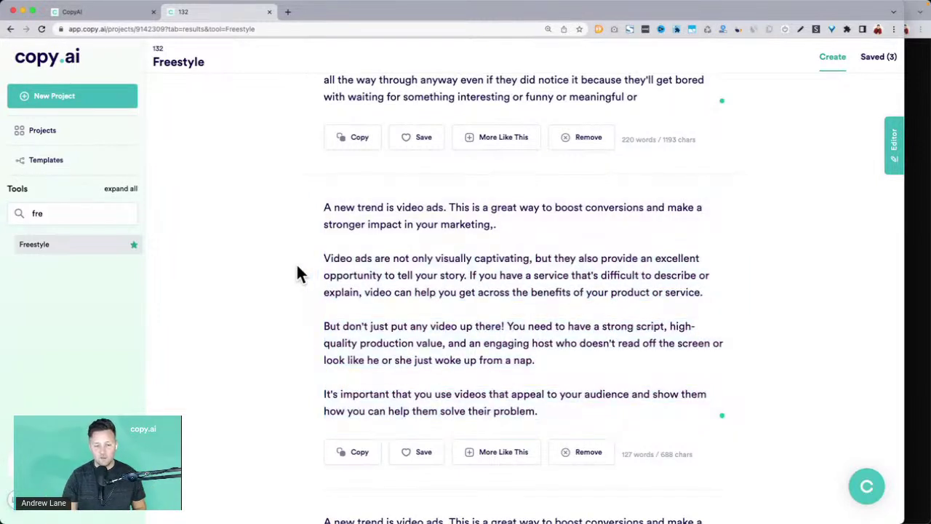
drag(322, 258, 559, 412)
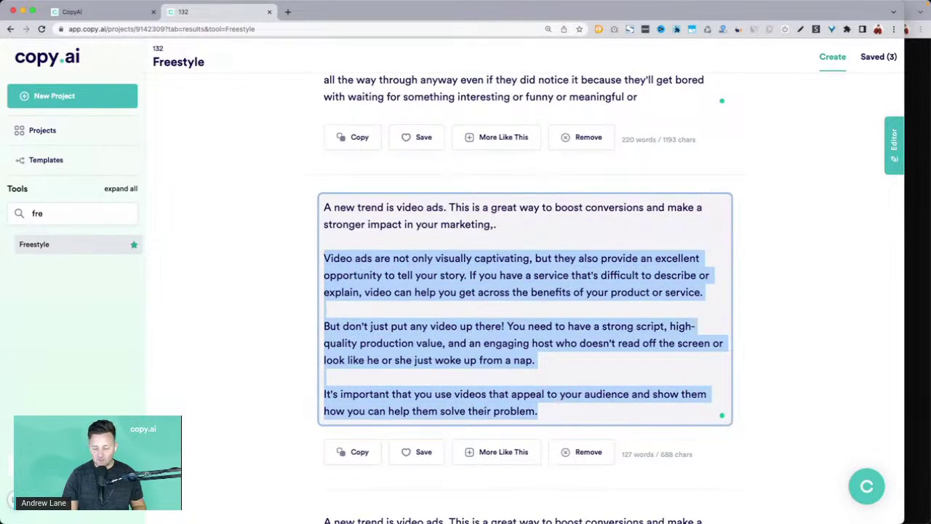
click(279, 442)
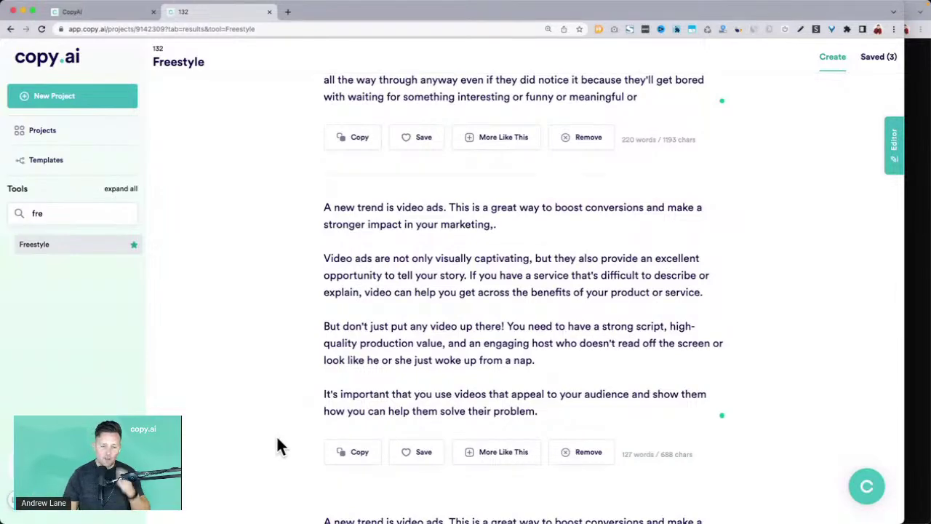
Return to the prompt fields and change the description of what to create to "Sales copy".
scroll(276, 446, up, 6)
scroll(278, 445, up, 3)
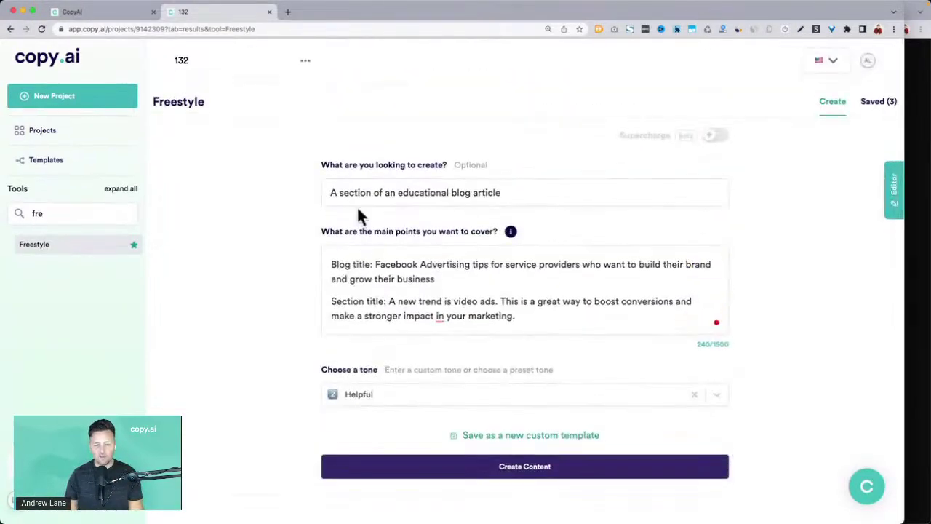
triple_click(358, 193)
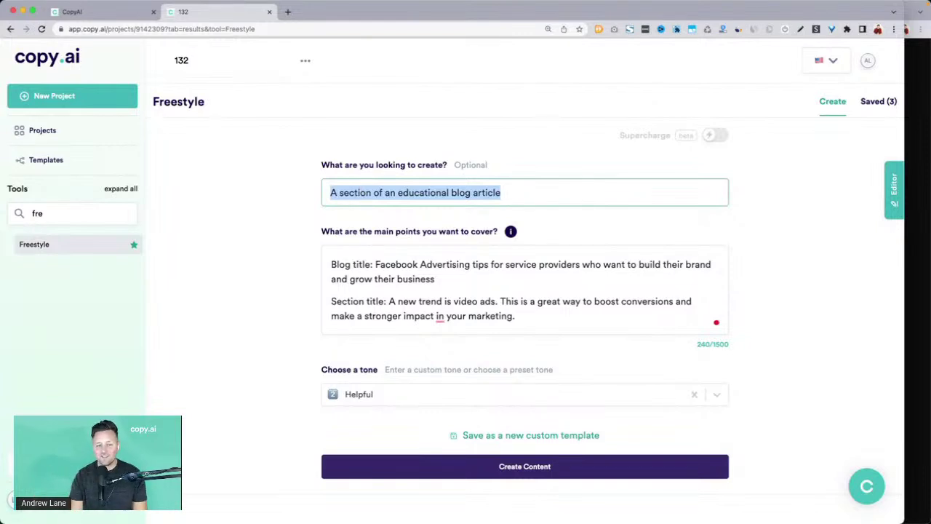
text(Sales coyp)
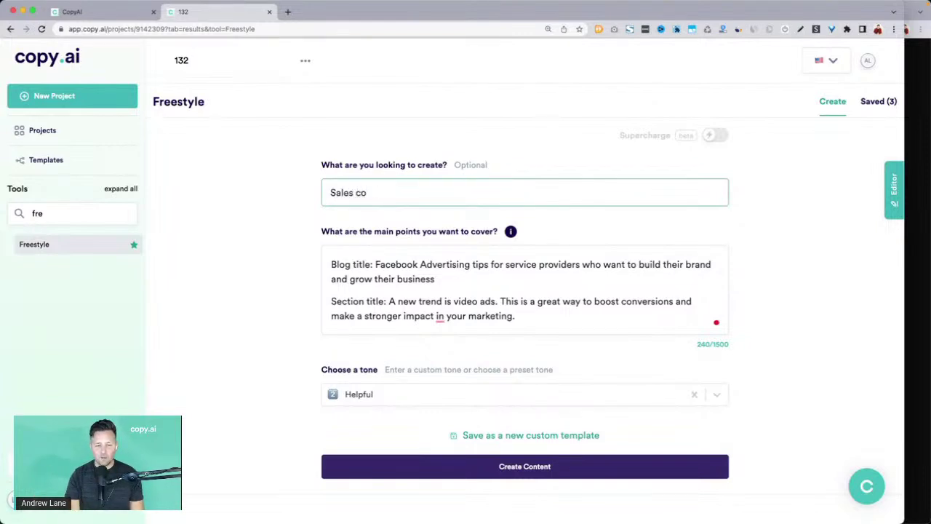
Replace the "Blog title" label in the main points with "Goal".
click(374, 266)
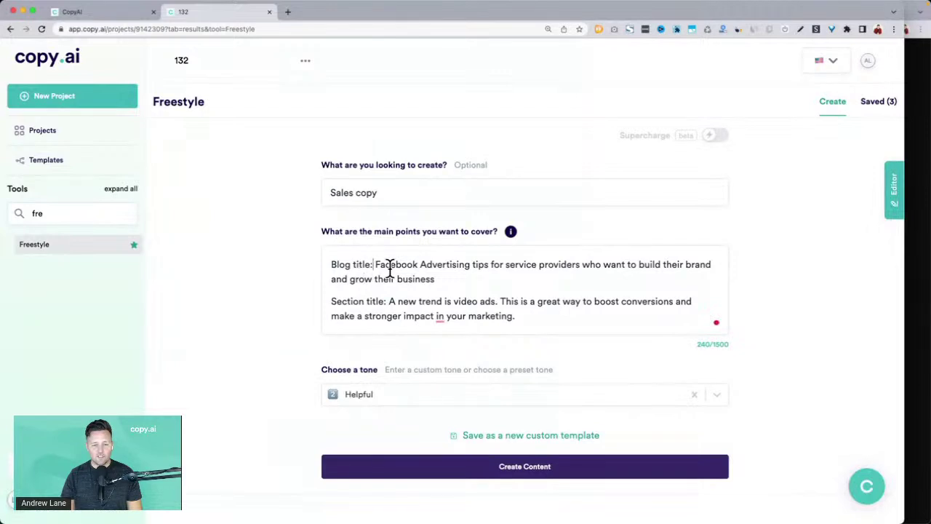
drag(373, 264, 331, 264)
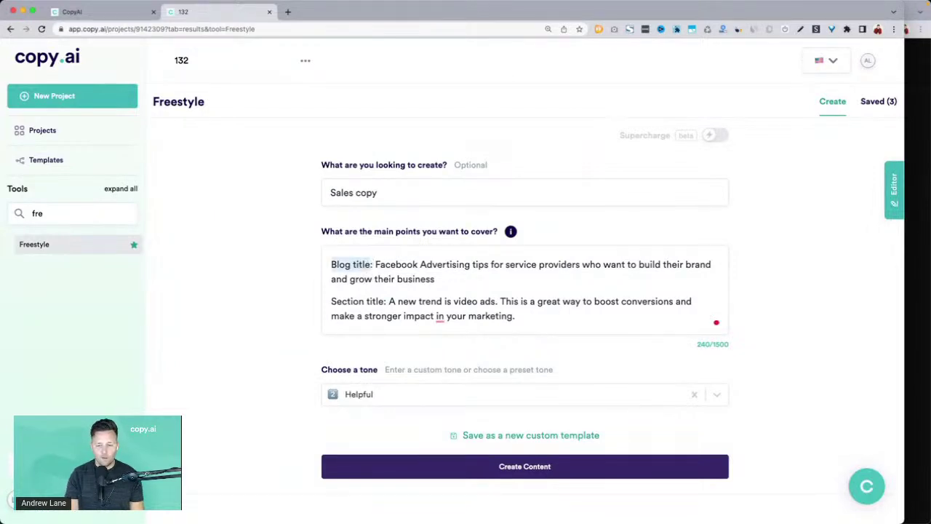
text(Goal)
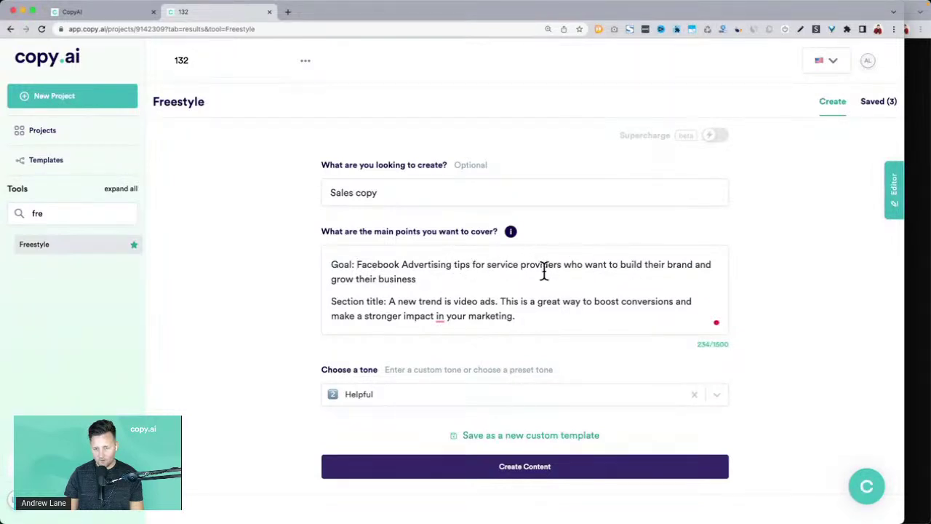
Replace the text after the "Goal" label with "Convince service providers to hire me to manage their ad campaigns".
shift+click(501, 277)
text(Convince service providers to)
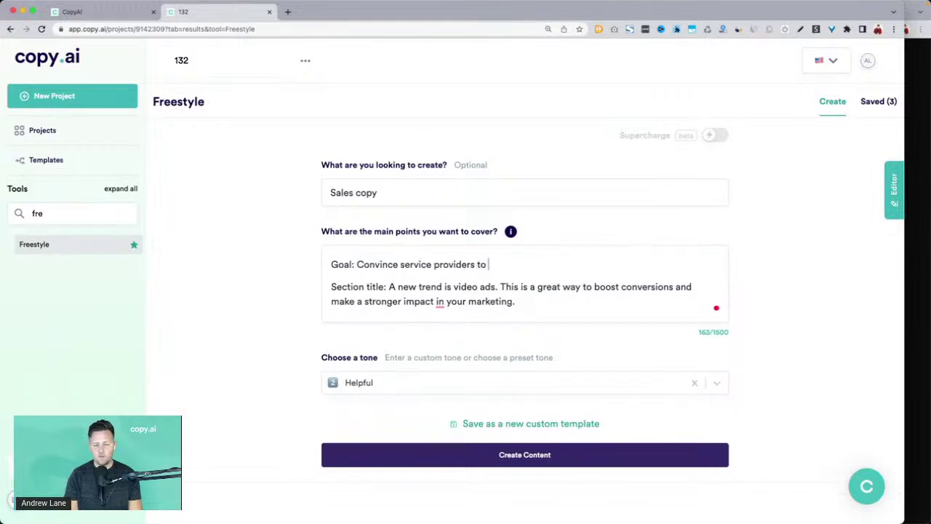
text( hire me to )
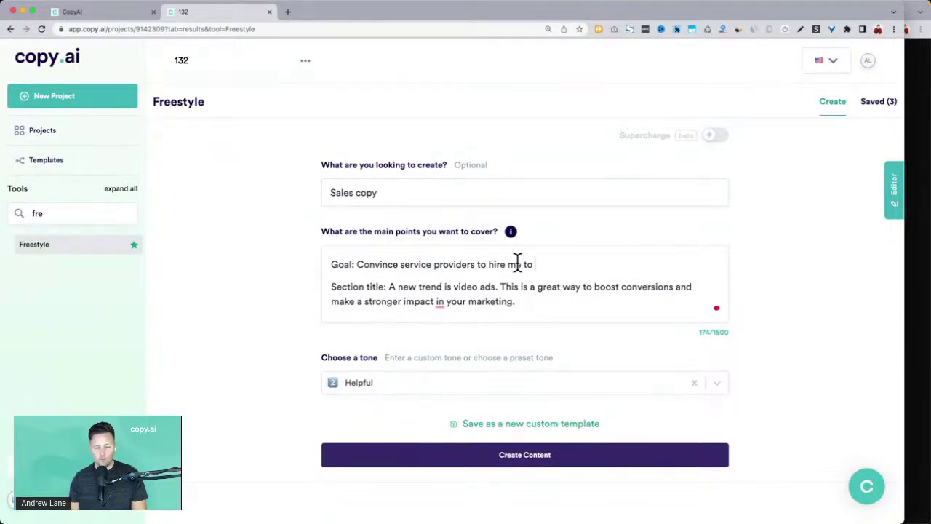
text(manage their ad )
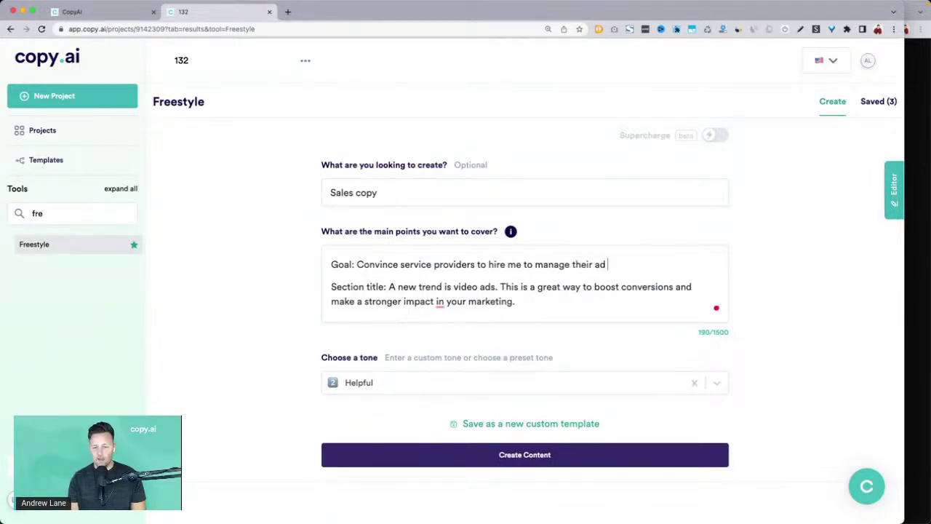
text(campaigns)
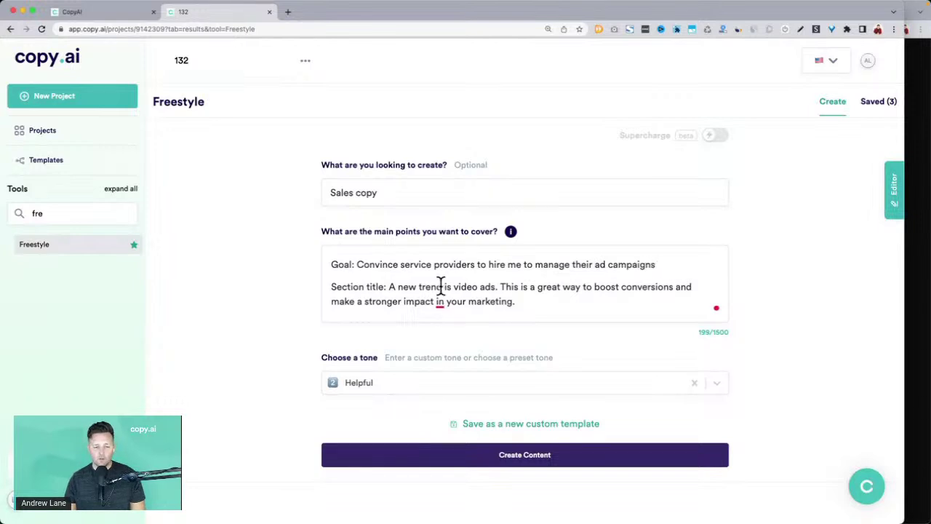
Replace the "Section title" label in the main points with "Helpful tip".
triple_click(352, 290)
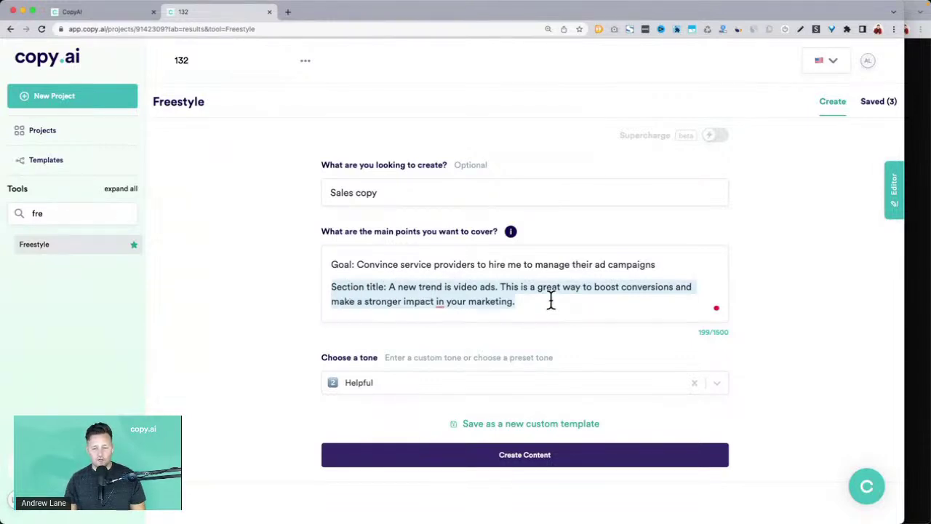
click(343, 287)
drag(332, 286, 383, 286)
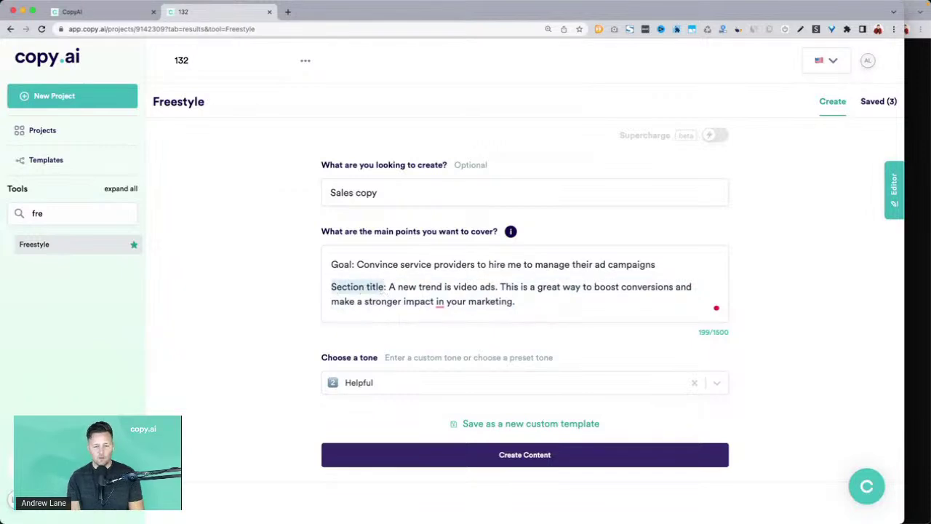
text(Helpful tip)
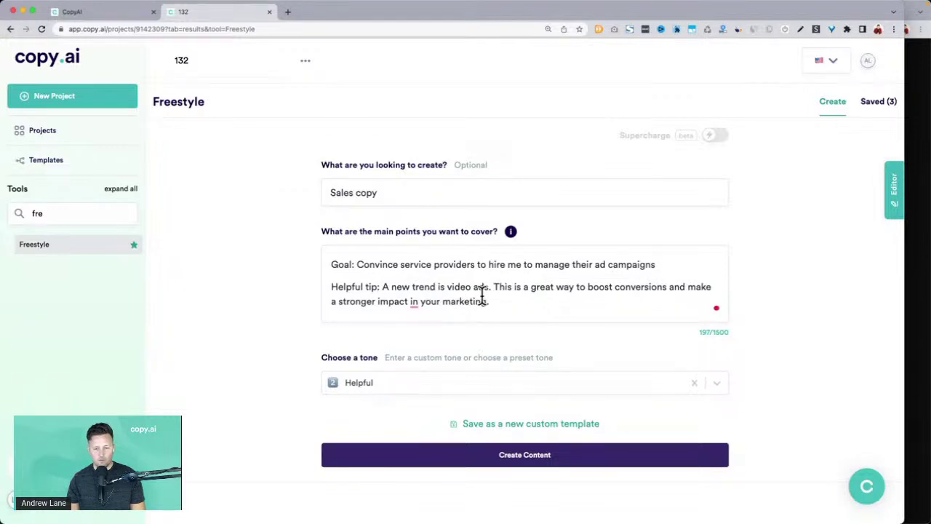
Generate the sales copy from the revised goal and helpful tip, using the Helpful tone.
scroll(296, 302, down, 1)
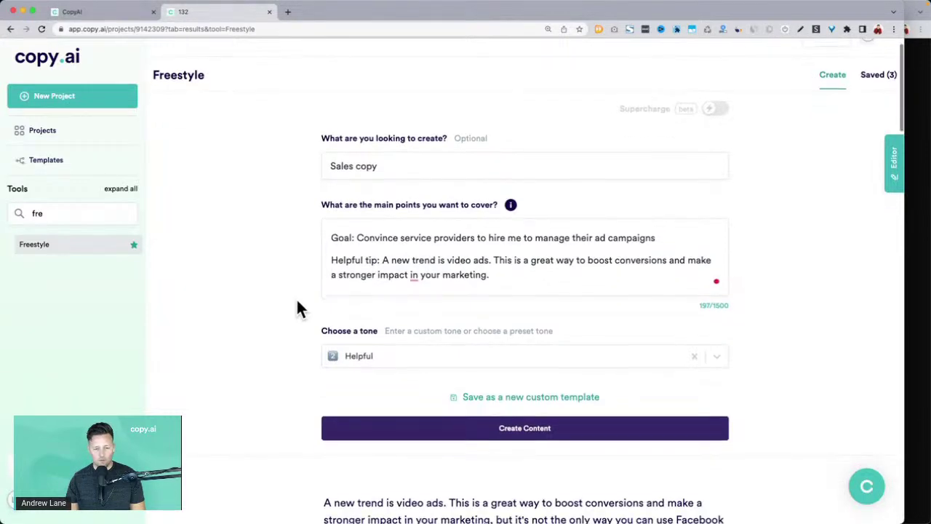
scroll(297, 301, down, 1)
scroll(327, 306, down, 2)
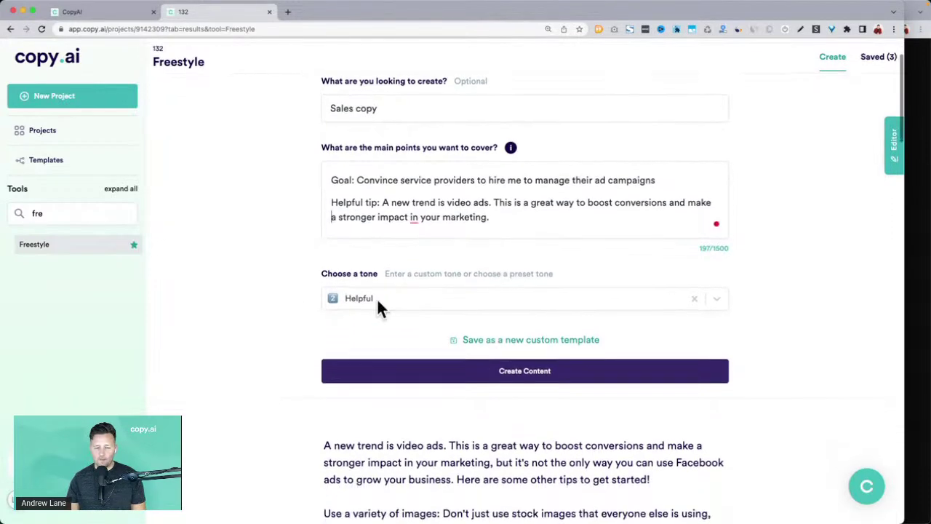
click(416, 372)
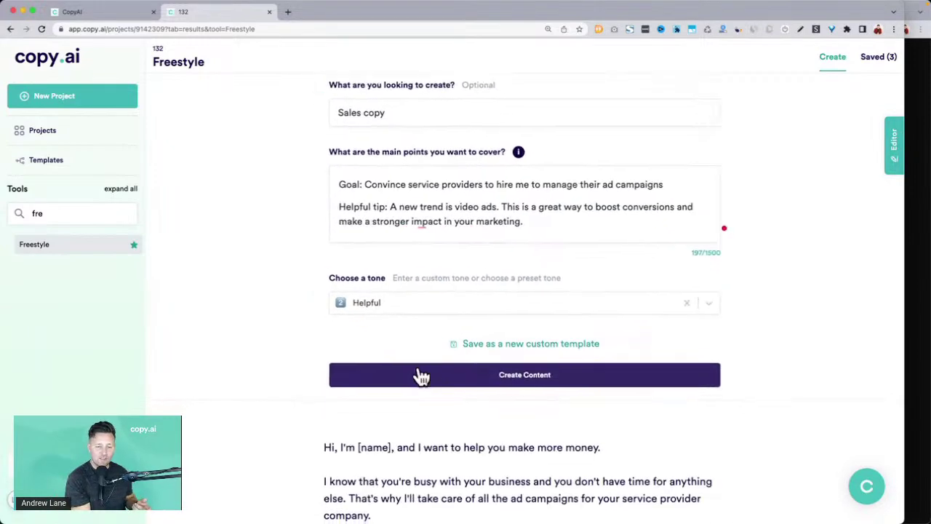
Look over the first generated sales copy and read through the version starting "In the past, it was all about text ads".
scroll(421, 376, down, 4)
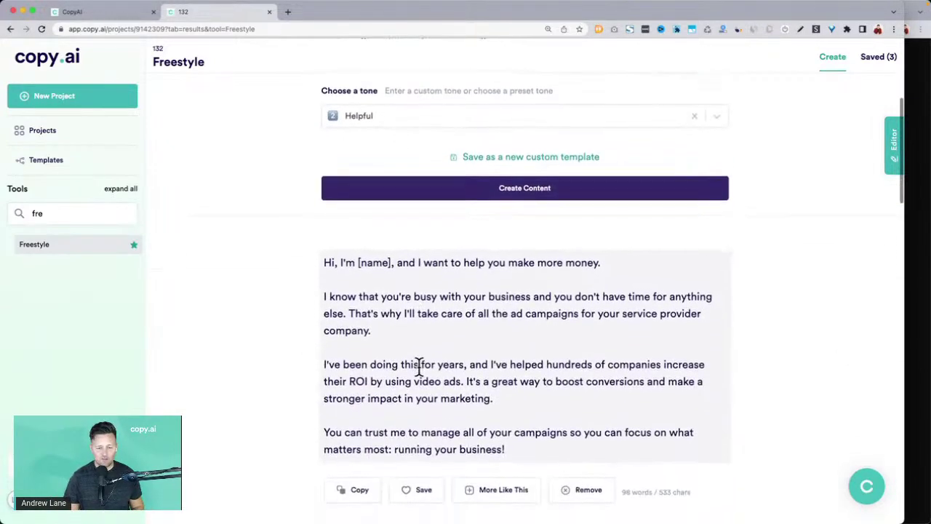
scroll(420, 371, down, 3)
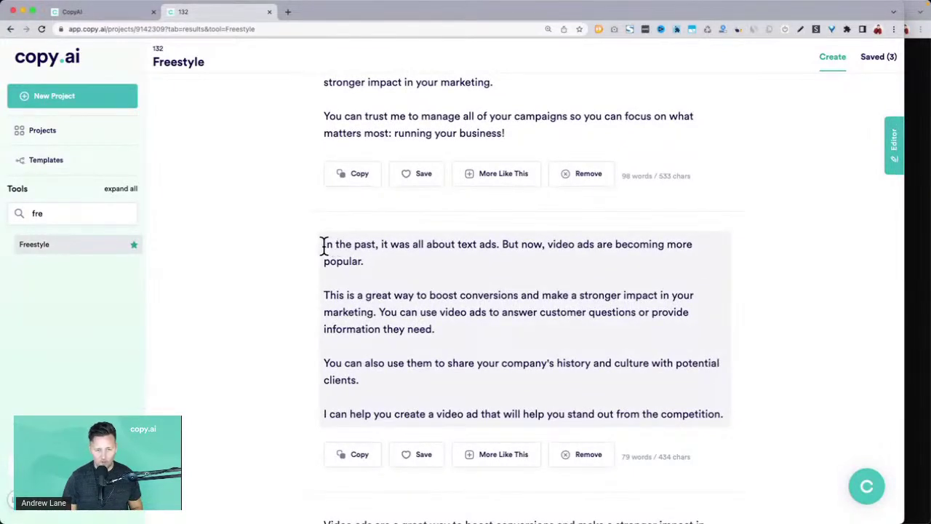
drag(322, 244, 409, 264)
drag(324, 295, 441, 327)
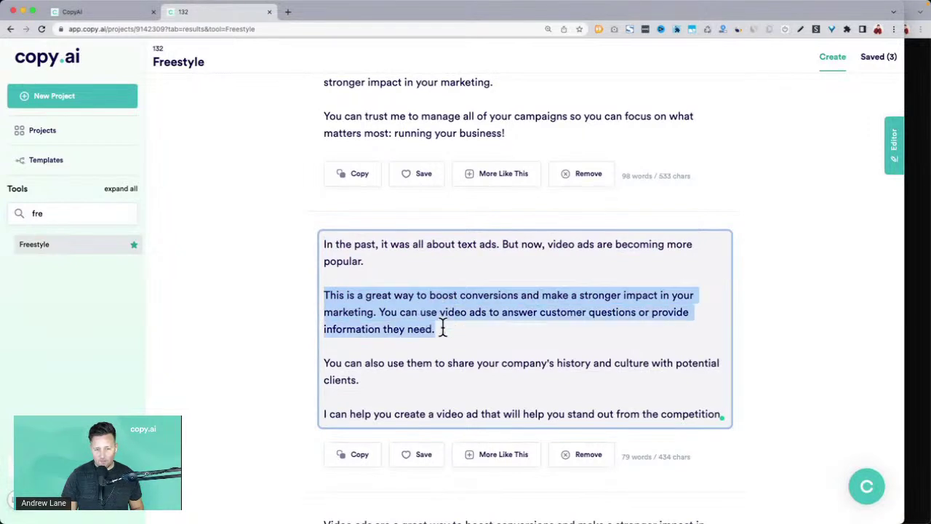
scroll(512, 329, down, 2)
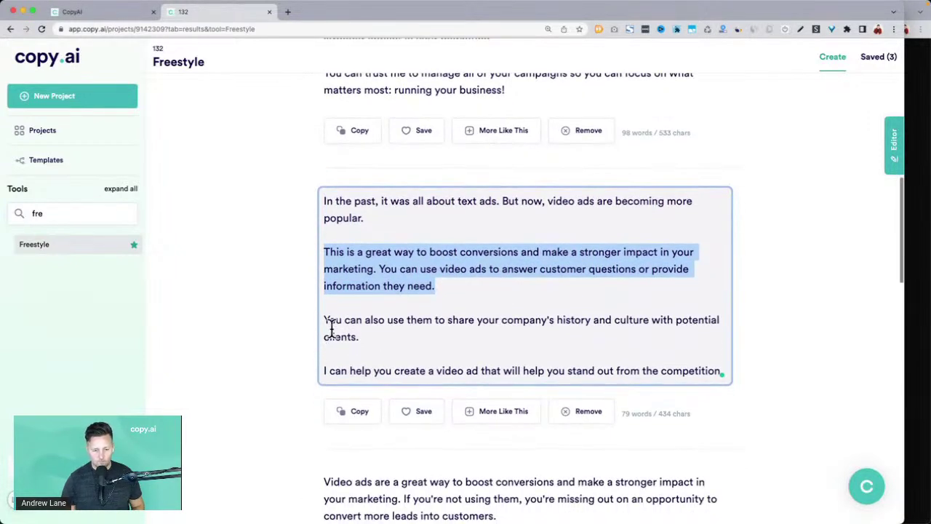
drag(720, 371, 314, 195)
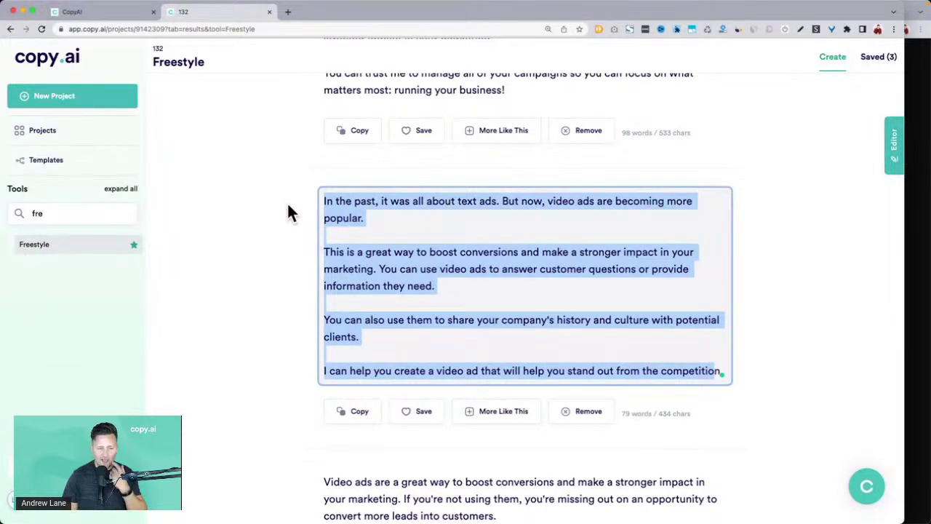
Read the short version about boosting conversions and the following one about video ads as a new trend.
scroll(288, 211, down, 5)
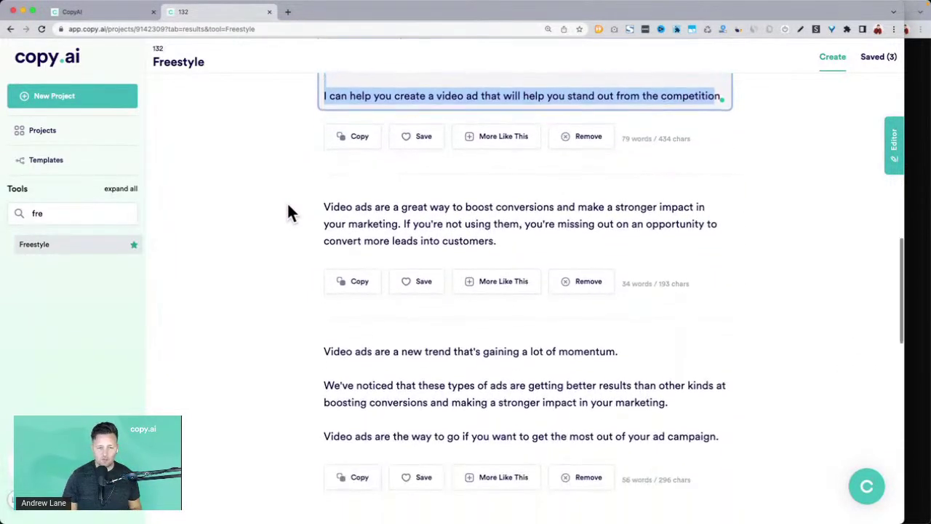
drag(324, 205, 542, 244)
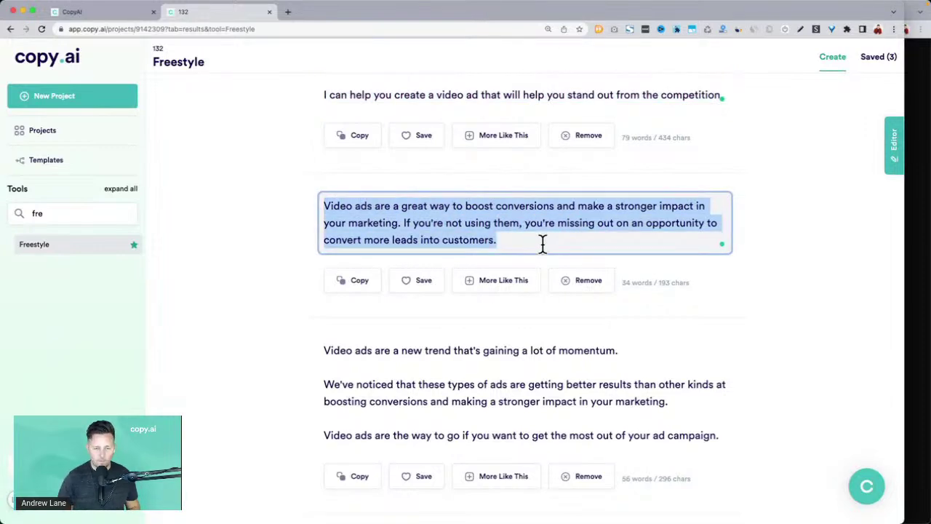
scroll(542, 242, down, 3)
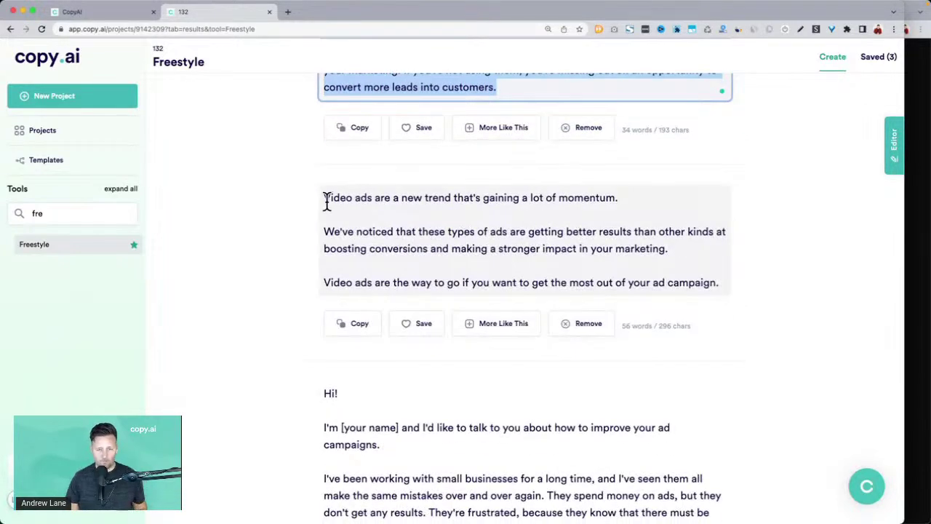
drag(333, 231, 680, 251)
scroll(679, 252, down, 1)
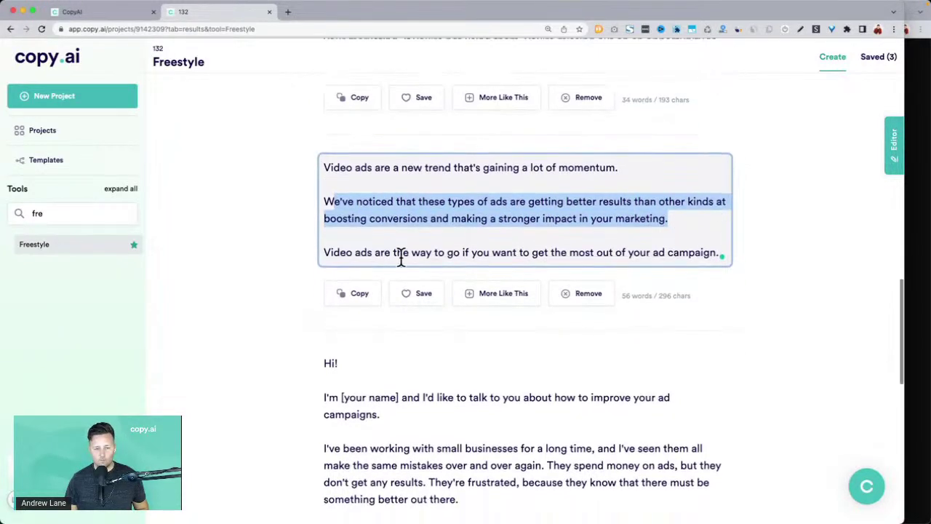
Read the last version, starting "Hi!", focusing on the small-business frustrations and the "But there is!" paragraph.
scroll(322, 255, down, 4)
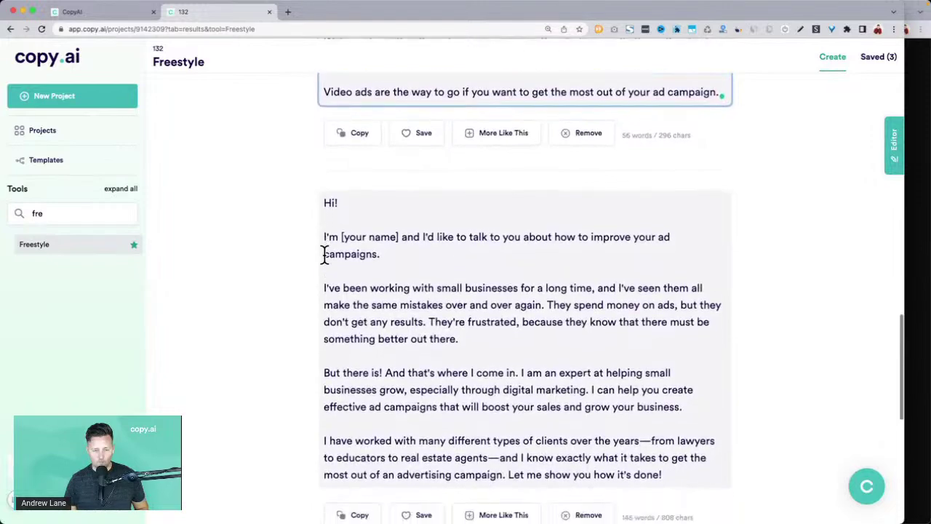
scroll(318, 240, up, 5)
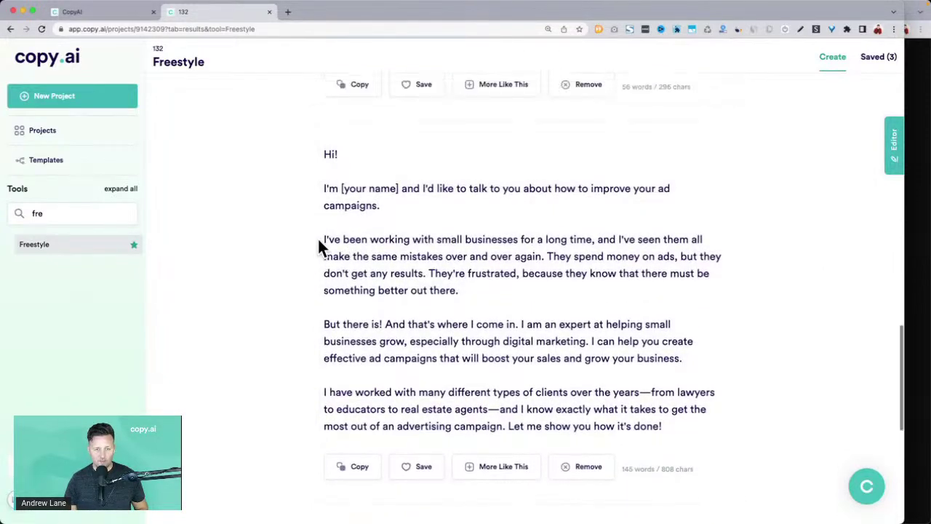
click(274, 255)
scroll(274, 254, down, 4)
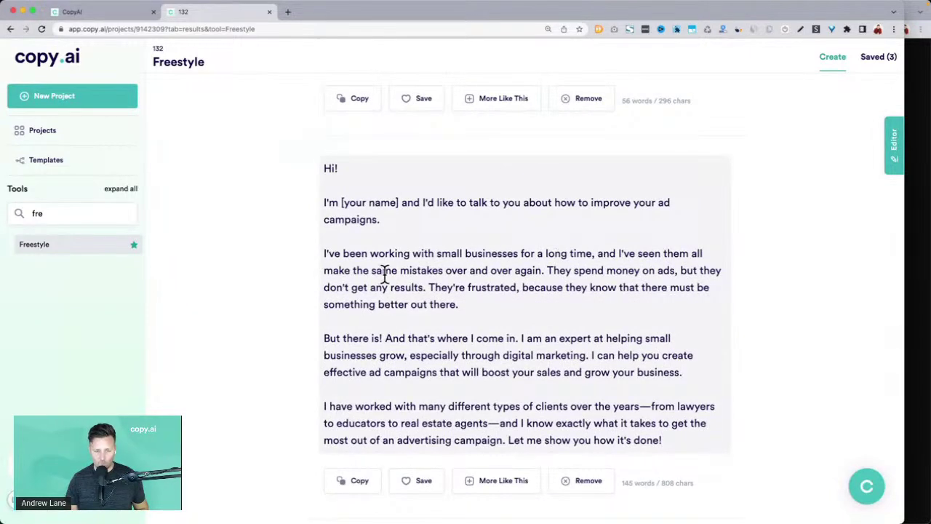
drag(560, 270, 511, 305)
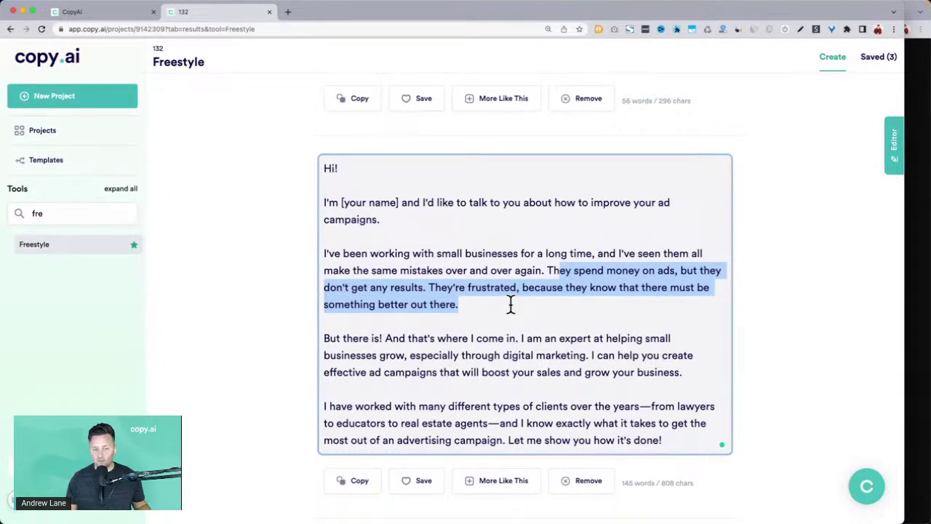
scroll(511, 304, down, 2)
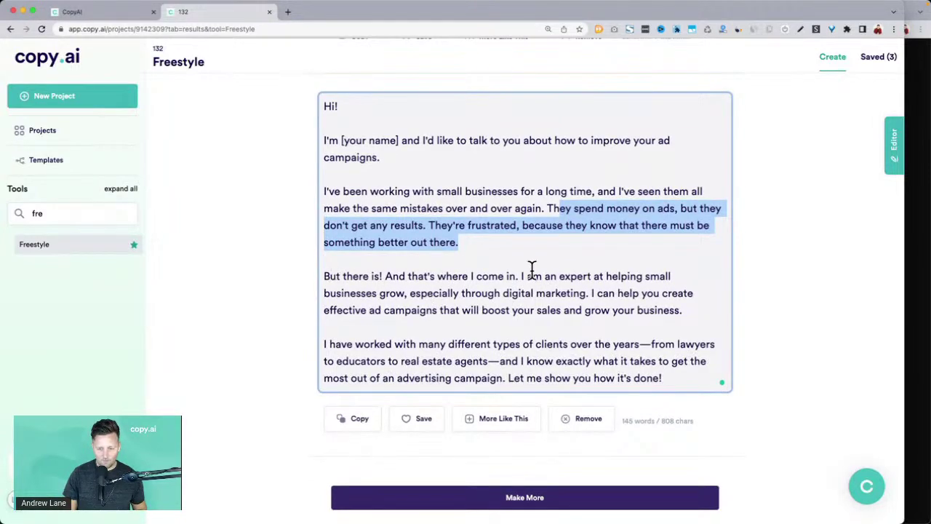
drag(325, 275, 692, 298)
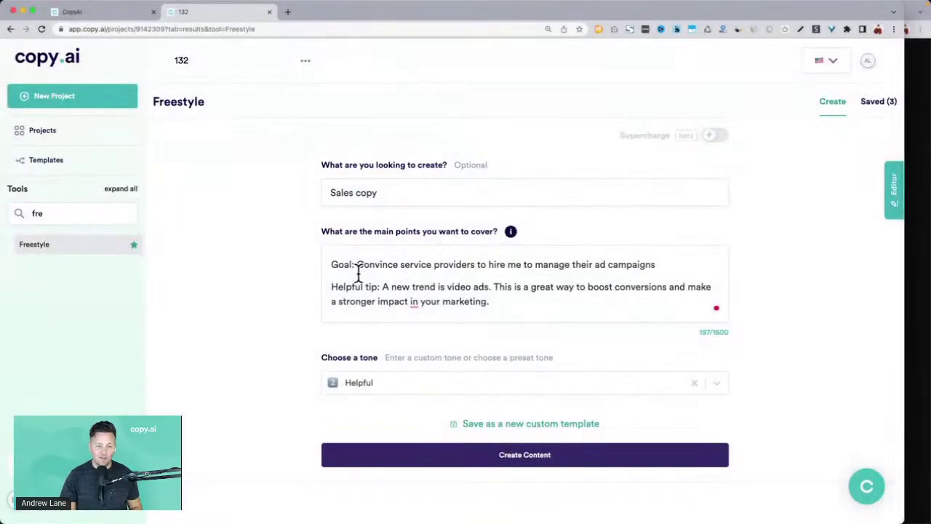
Relabel the goal line in the main points as "My service" and reword it to "I manage Facebook Ads for service-based businesses".
double_click(338, 263)
text(My service)
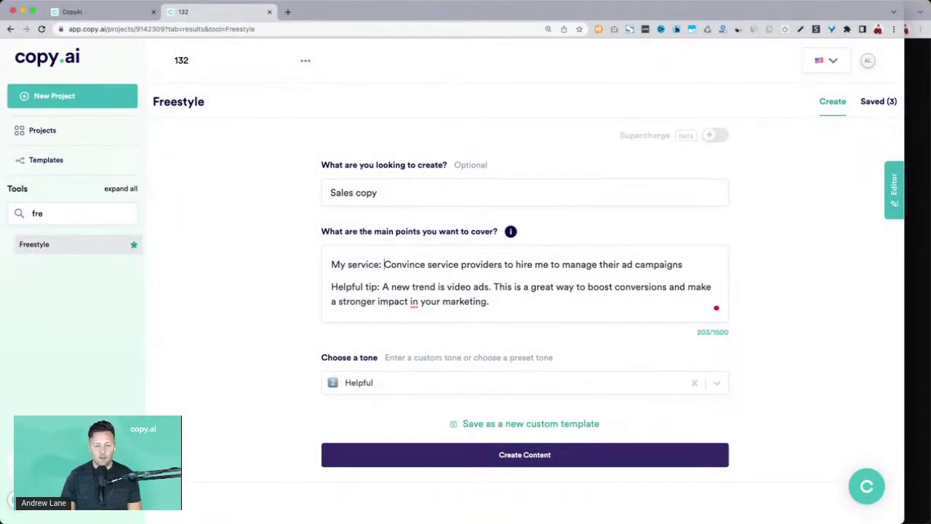
drag(384, 264, 424, 264)
text(I manage )
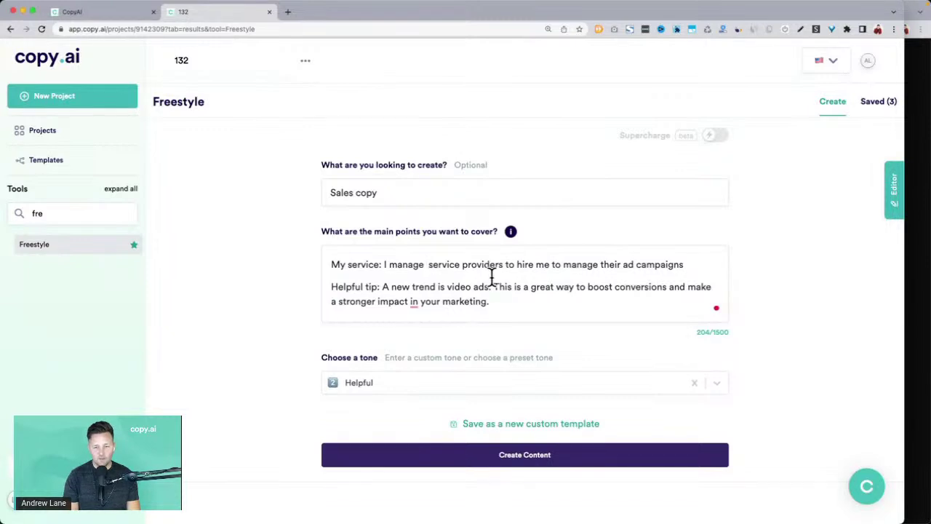
text(Facebook )
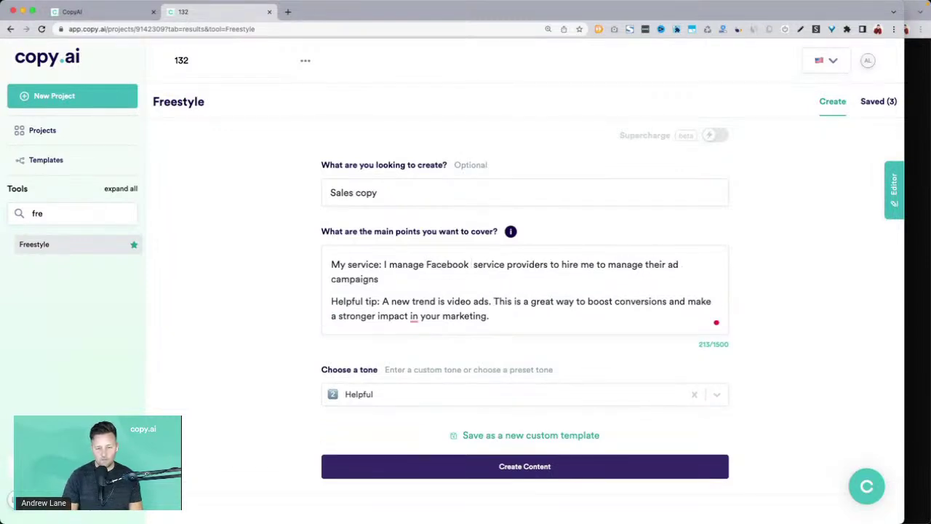
text(Ads for)
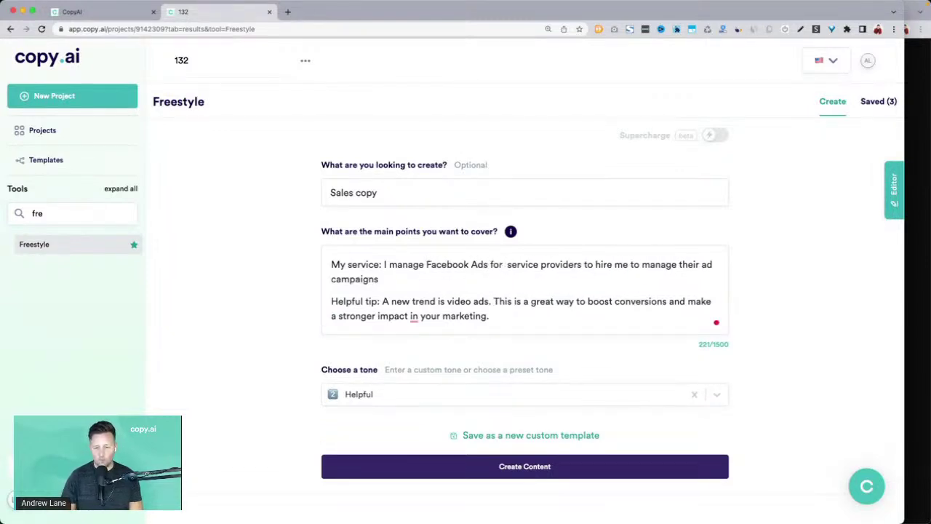
key(BackSpace)
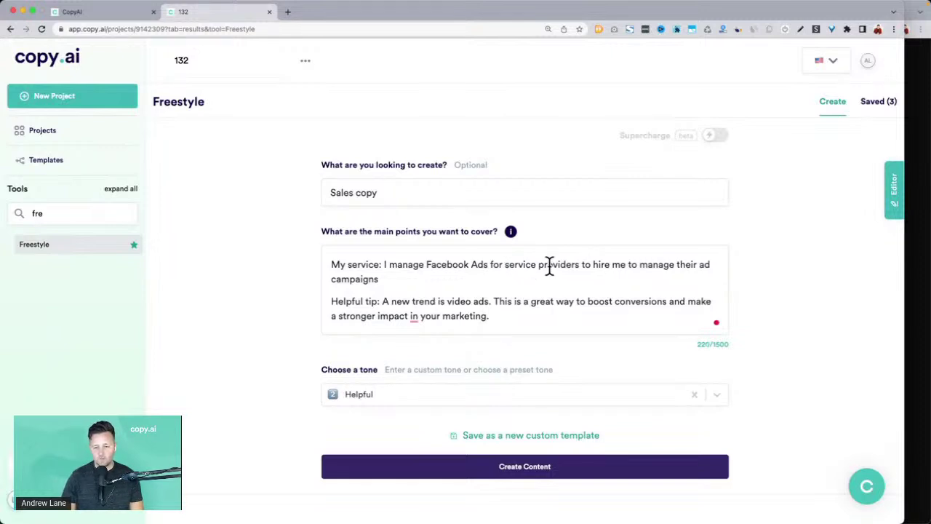
drag(538, 265, 379, 280)
key(BackSpace)
key(BackSpace)
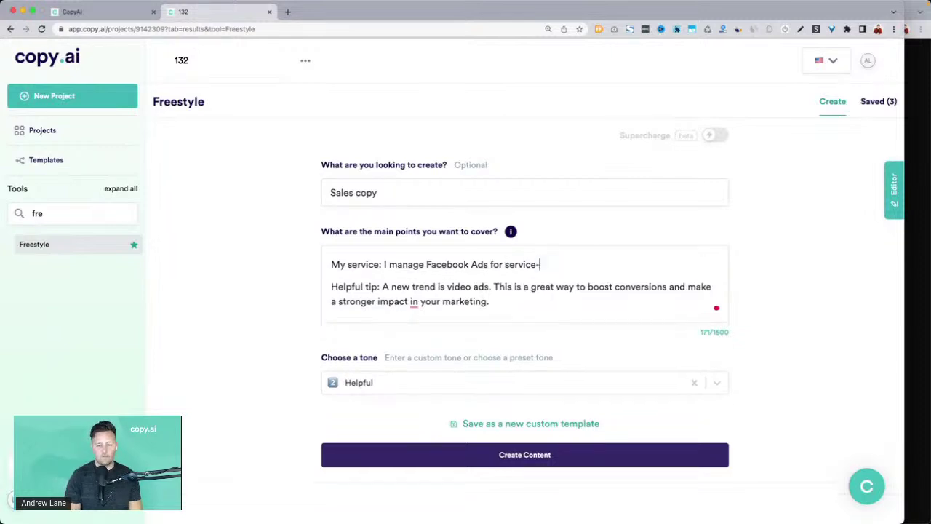
text(-based busiens)
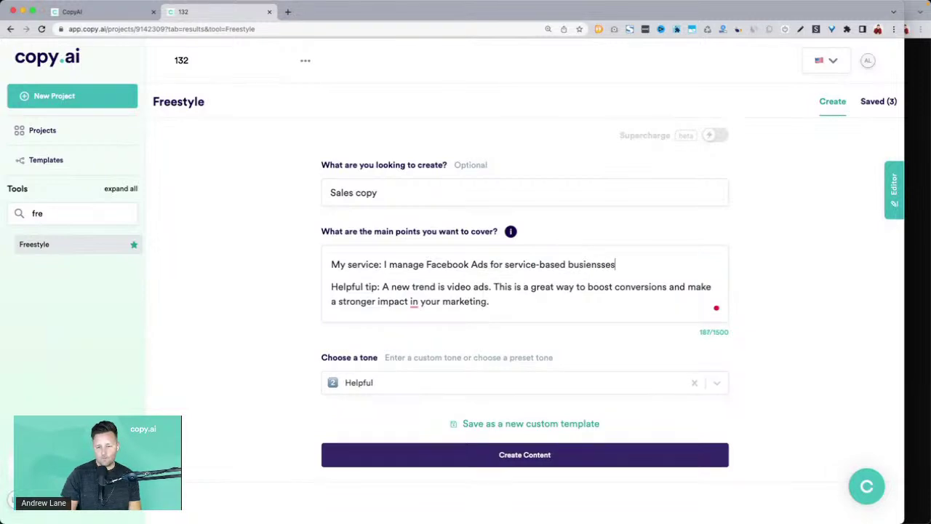
text(ses)
Delete the "Helpful tip" paragraph from the main points and correct the spelling of "businesses" in the service line.
triple_click(446, 295)
key(BackSpace)
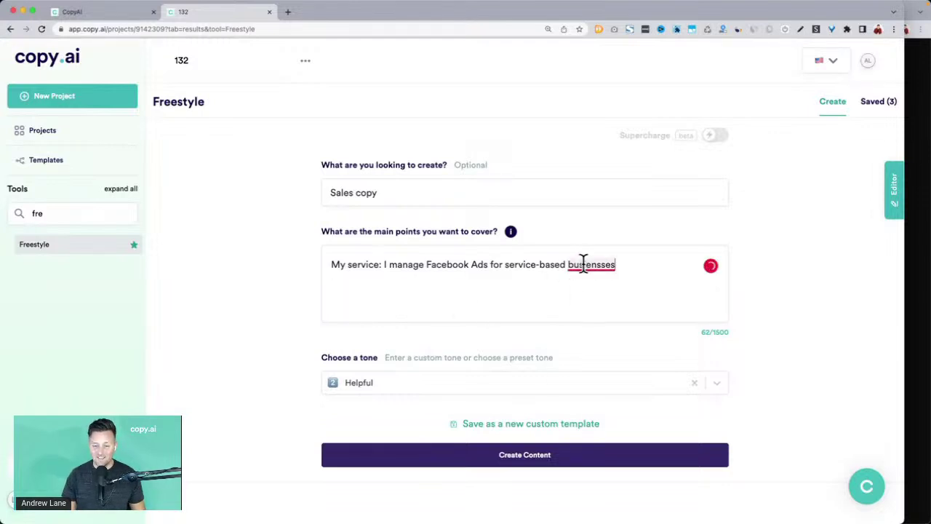
mouse_move(584, 264)
click(595, 293)
Read the first generated sales copy, focusing on the service goal, the ad manager's experience and the list of services provided.
scroll(277, 306, down, 1)
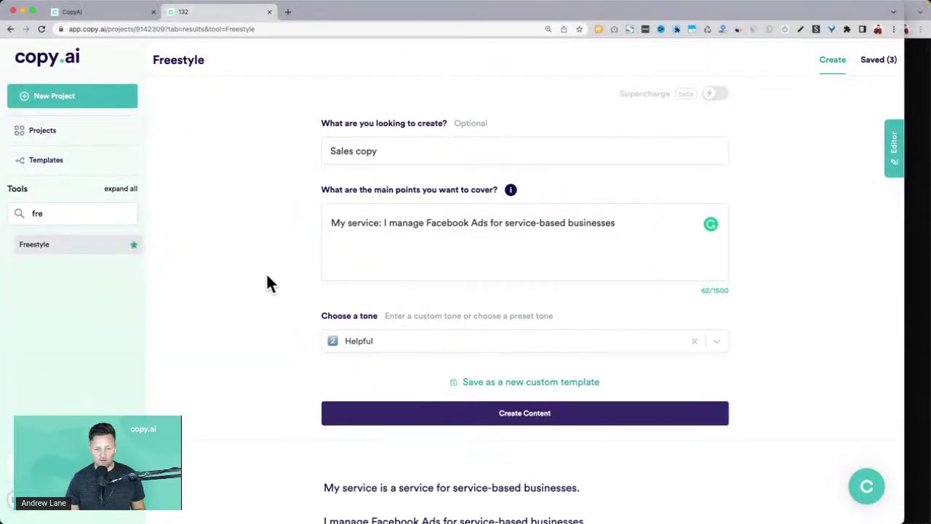
scroll(266, 273, down, 5)
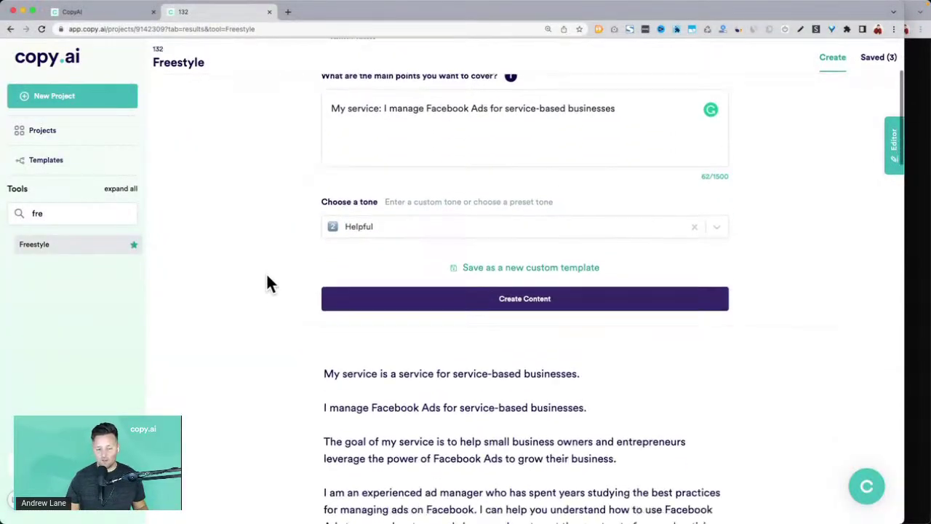
scroll(327, 253, down, 1)
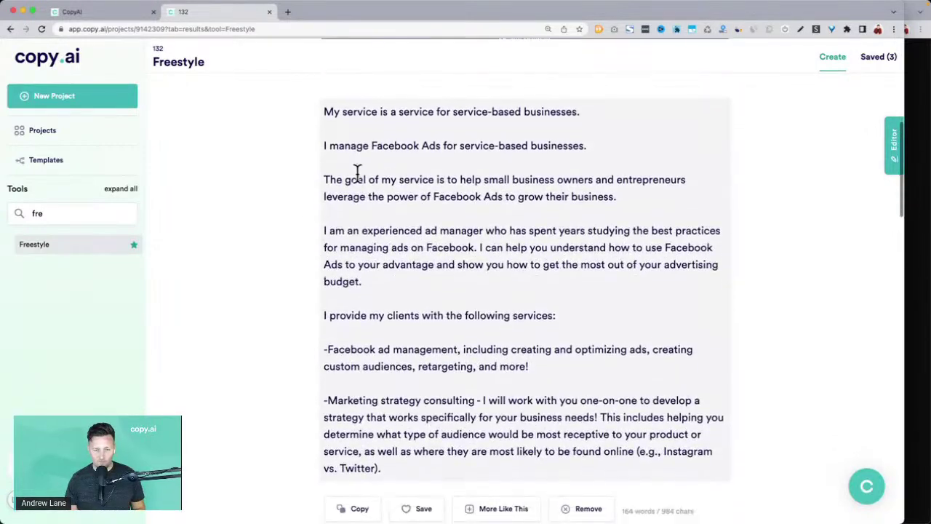
drag(324, 179, 648, 198)
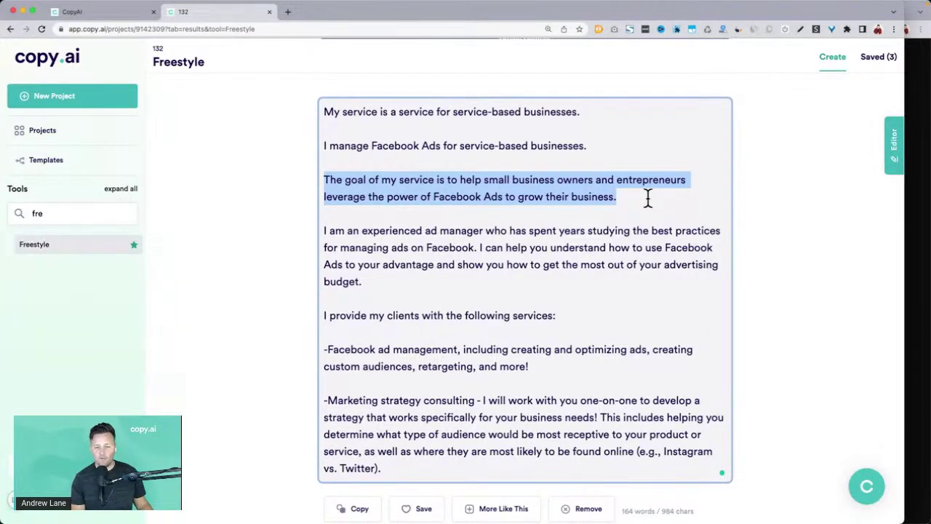
drag(327, 231, 417, 289)
scroll(417, 289, down, 2)
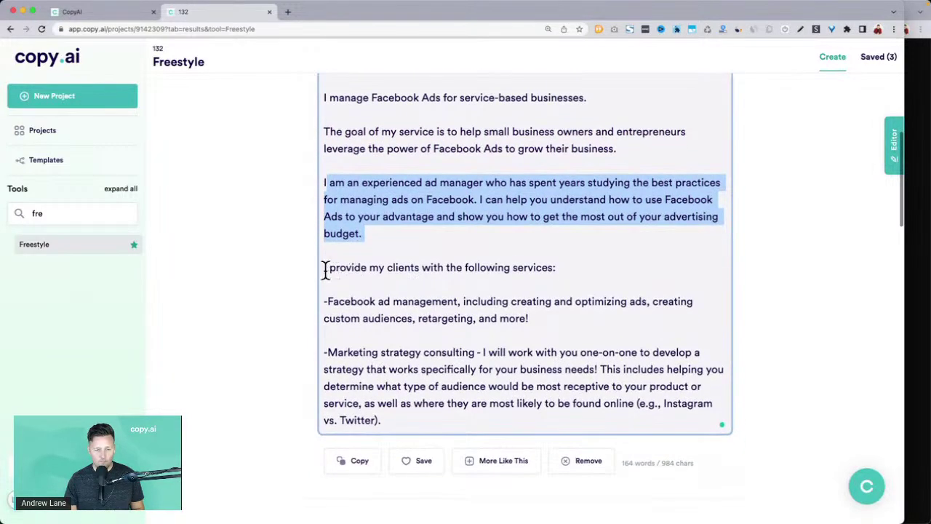
drag(325, 268, 577, 416)
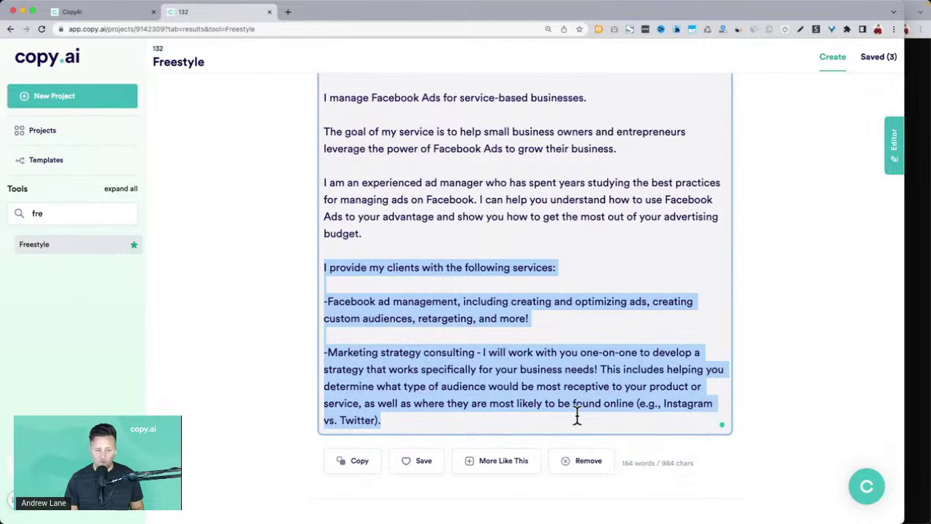
Read the version starting "Are you a service-based business", focusing on the dog walker examples and the ad optimization paragraph.
scroll(577, 416, down, 8)
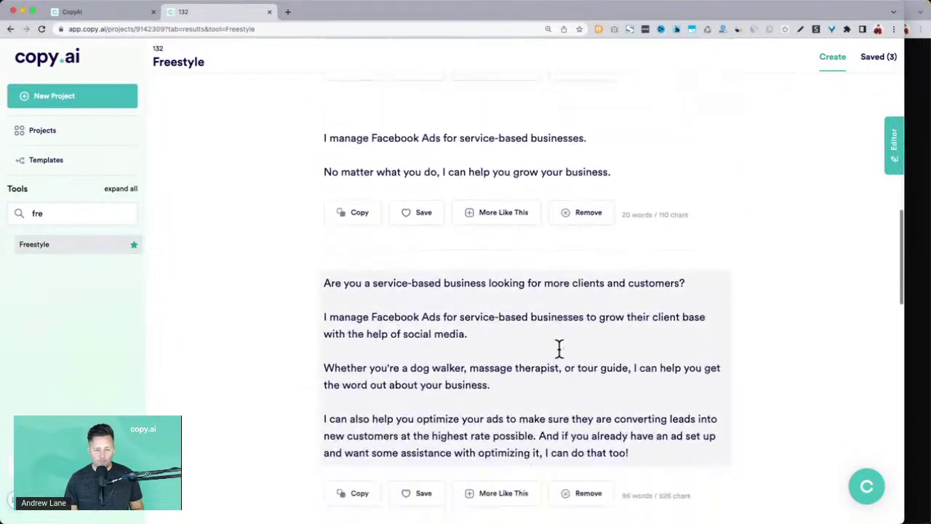
scroll(559, 350, down, 2)
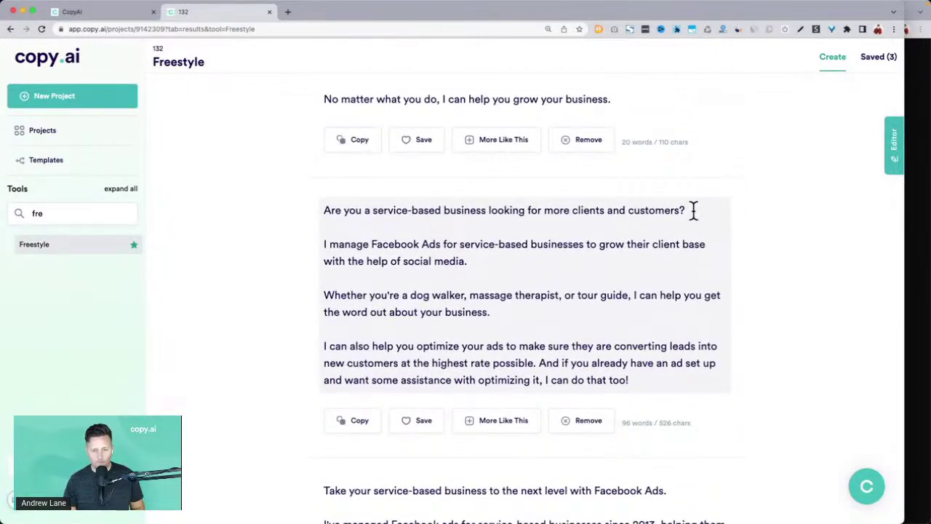
drag(694, 210, 345, 228)
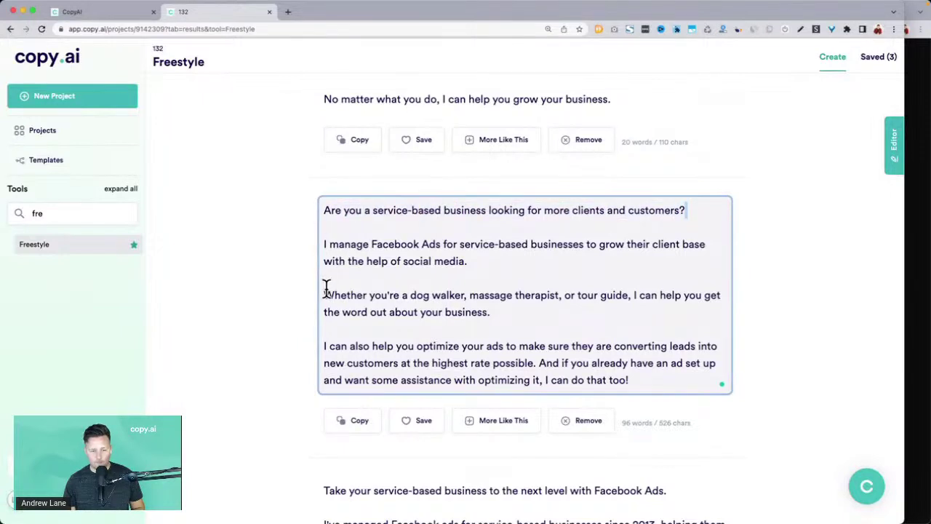
drag(326, 289, 591, 305)
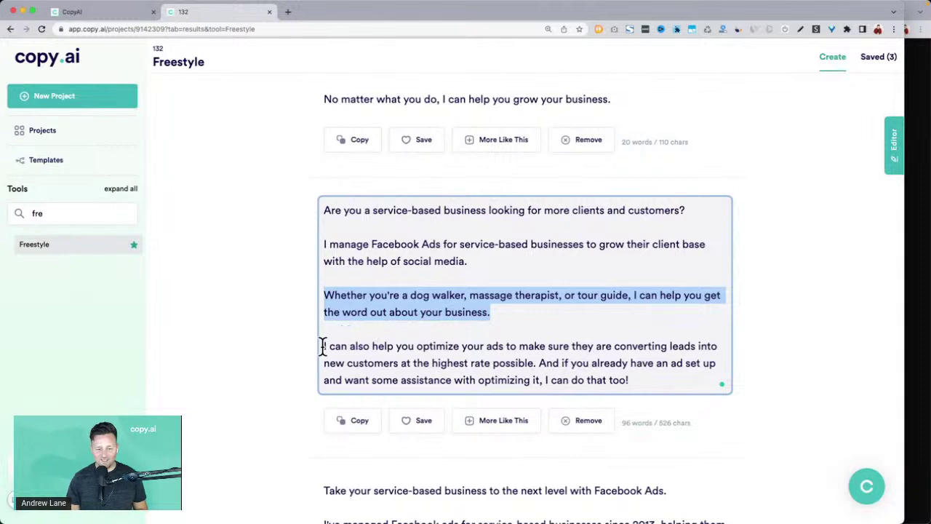
drag(323, 347, 539, 364)
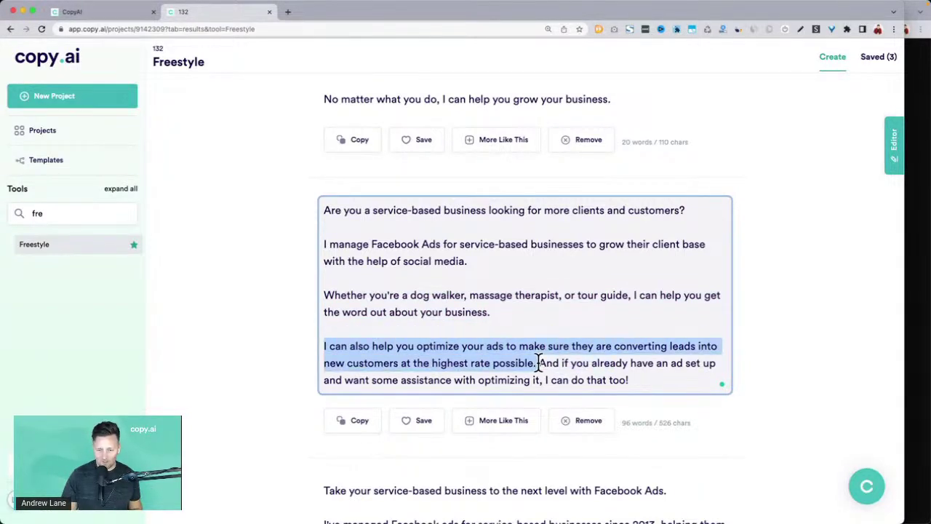
click(791, 291)
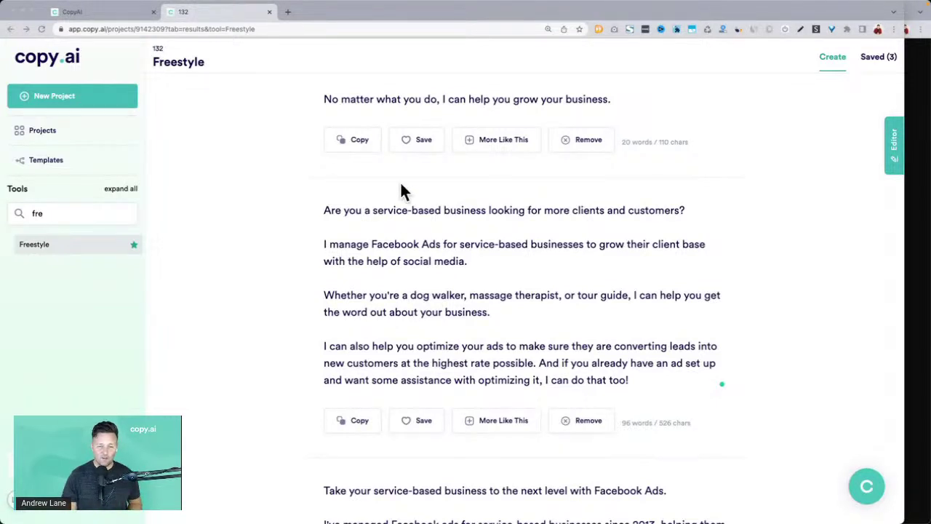
click(322, 238)
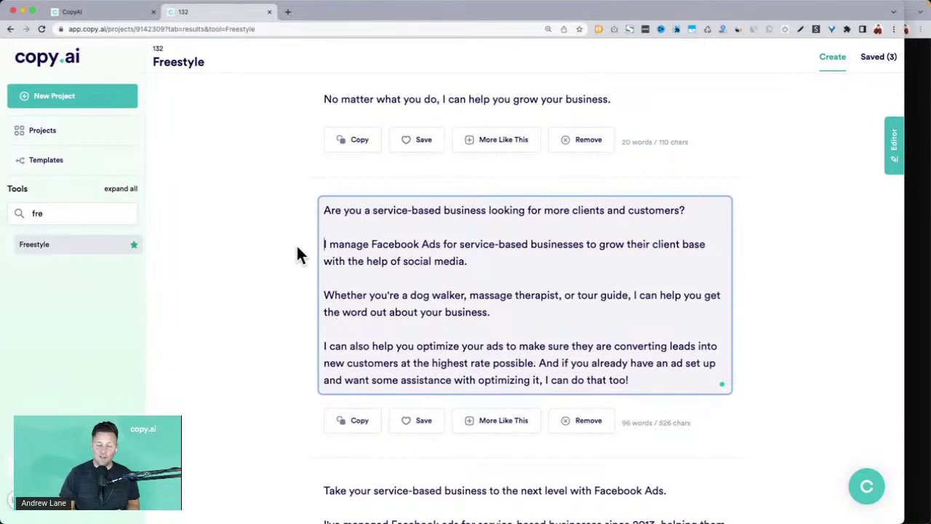
click(297, 247)
Switch to the content prompts infographic and read the thought leadership prompts numbered 9 to 12.
scroll(298, 248, up, 15)
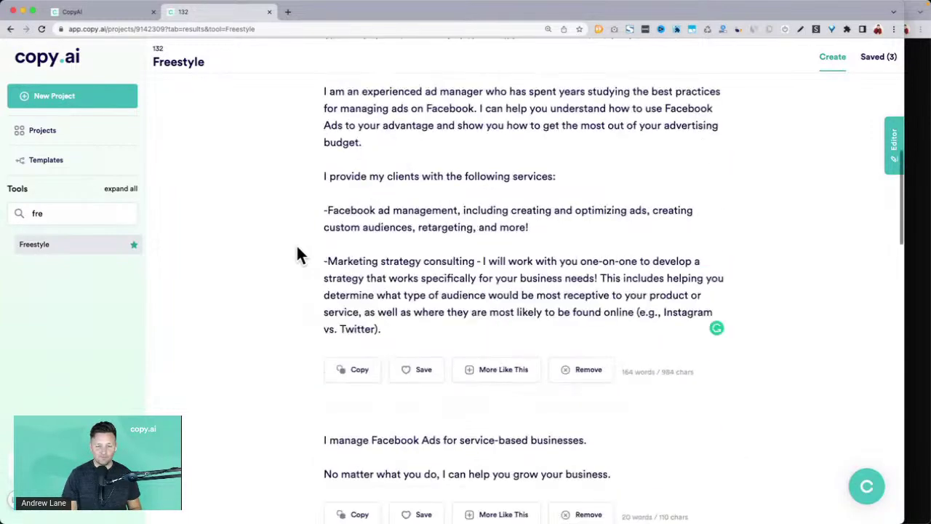
click(923, 200)
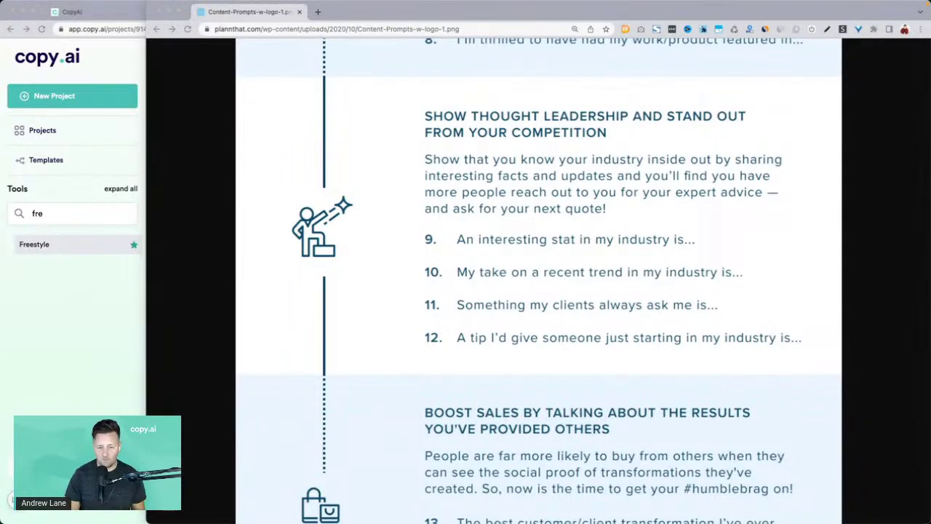
scroll(623, 262, down, 1)
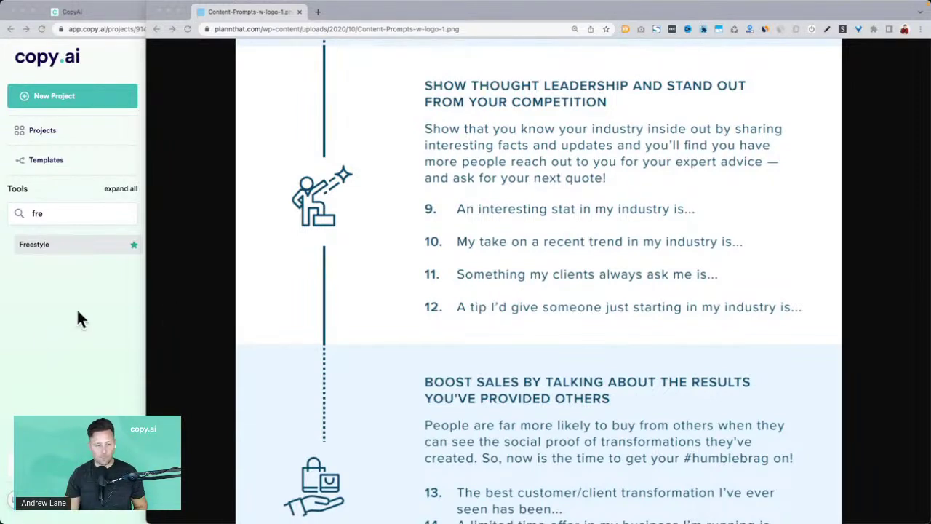
Return to the Freestyle form and set what to create to "A social media post to answer a question that I get asked a lot".
click(35, 331)
triple_click(374, 191)
text(A)
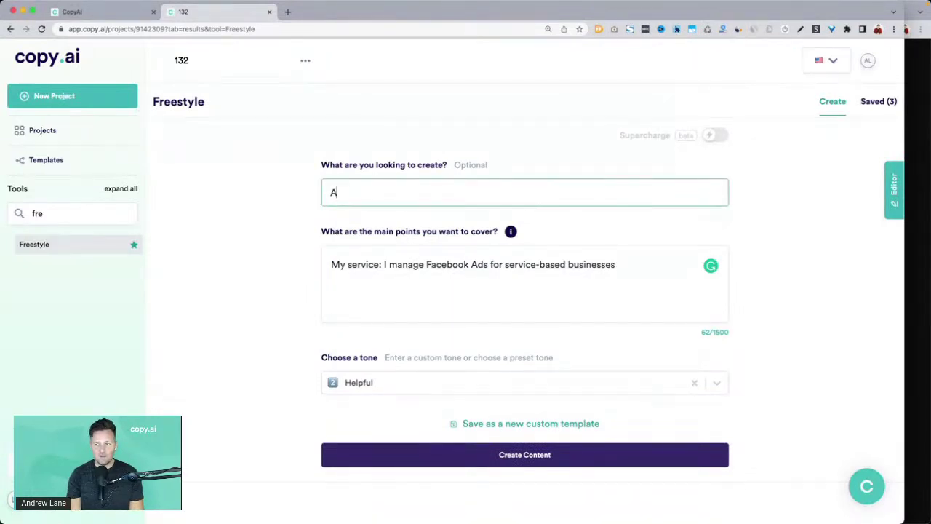
text(n)
key(BackSpace)
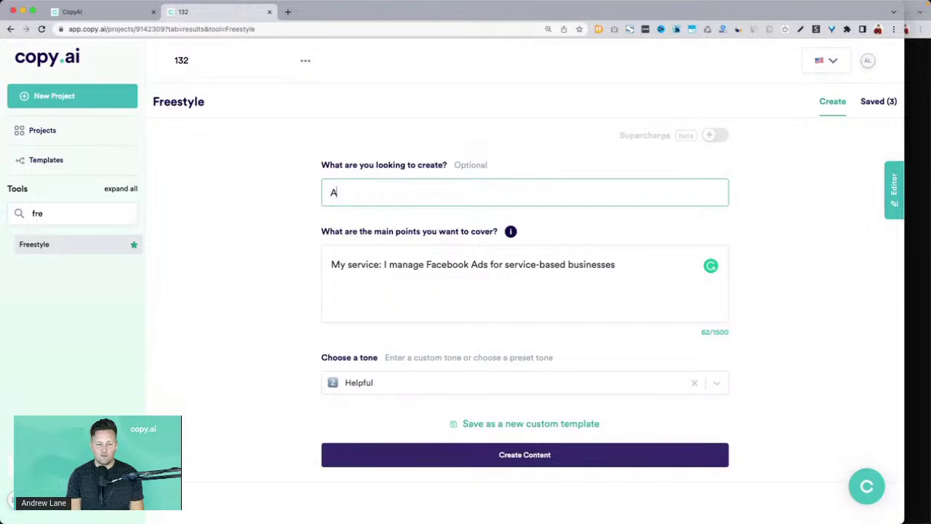
text(social media )
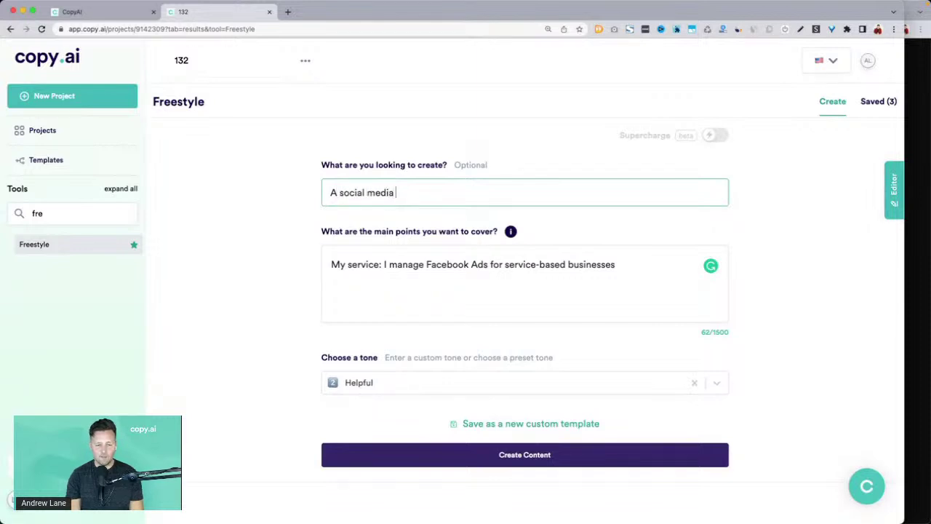
text(post)
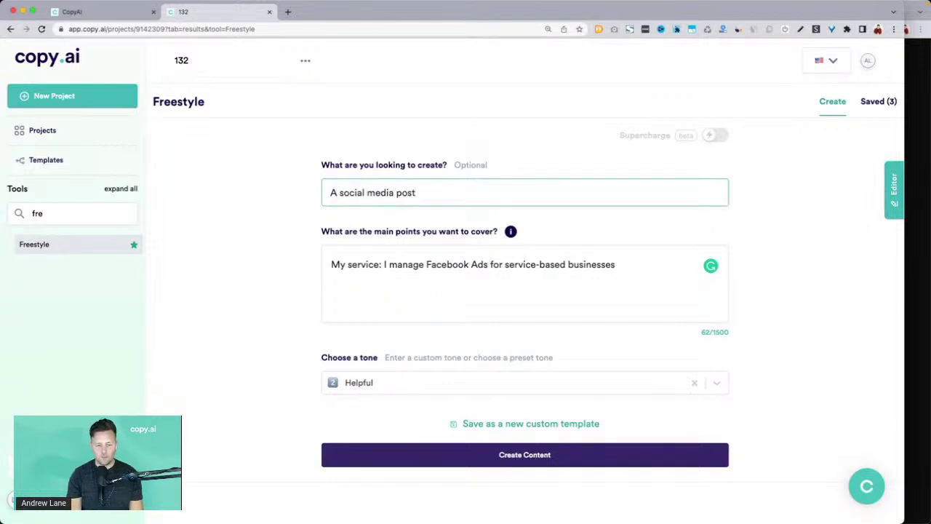
text( to)
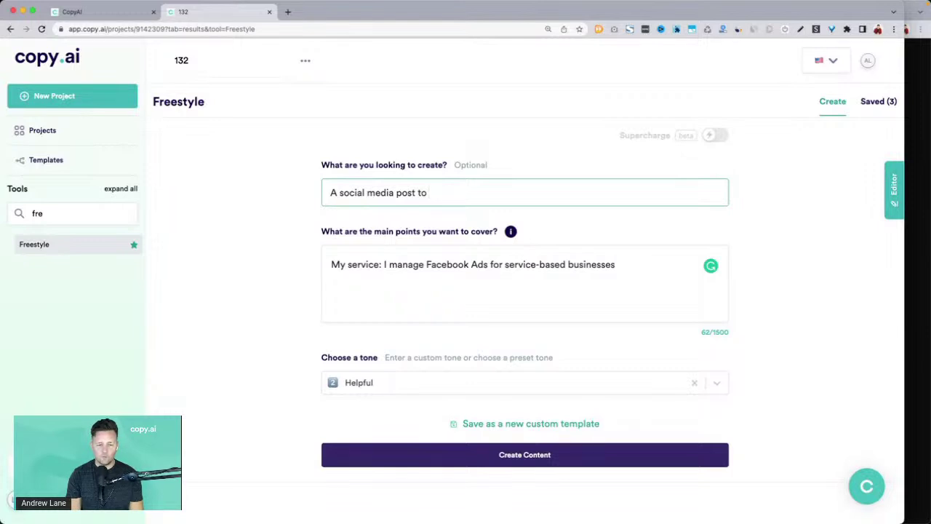
text( answer a qe)
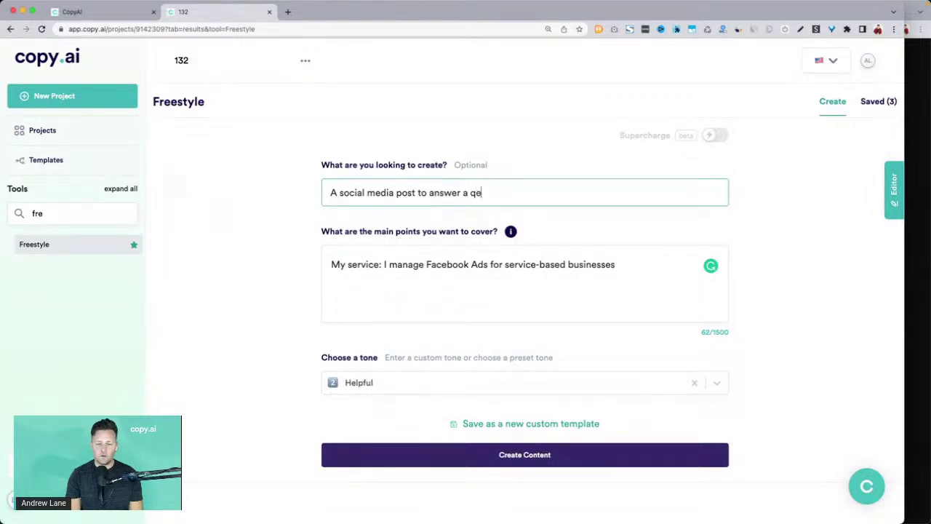
key(BackSpace)
text(uestion that )
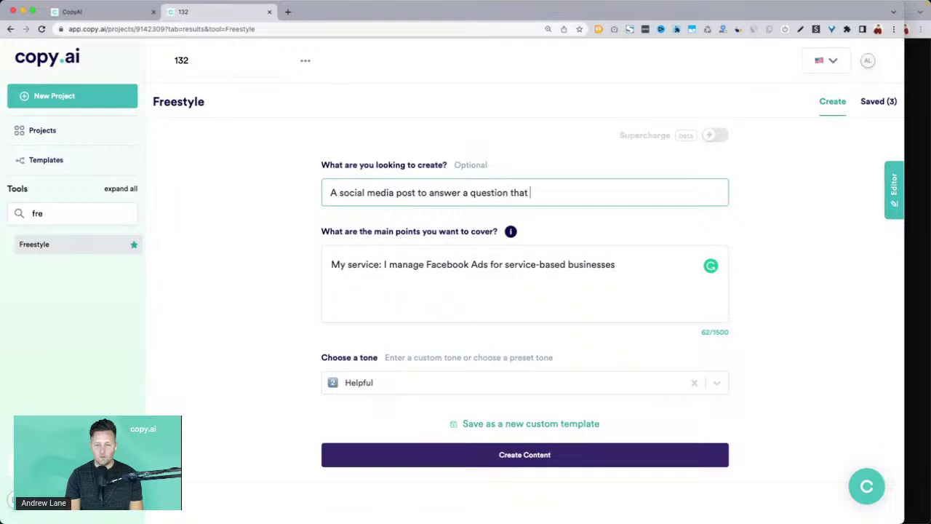
text(I get as)
key(BackSpace)
text(aske)
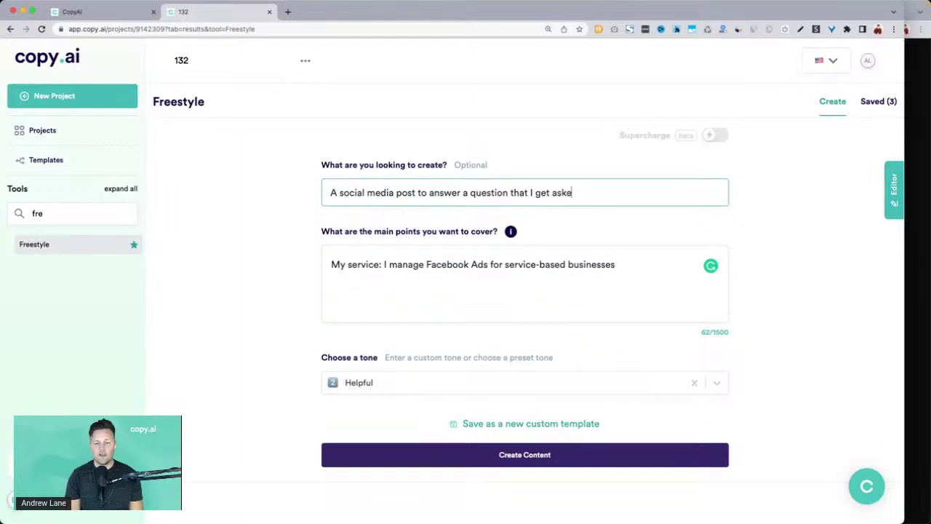
text(d a lot)
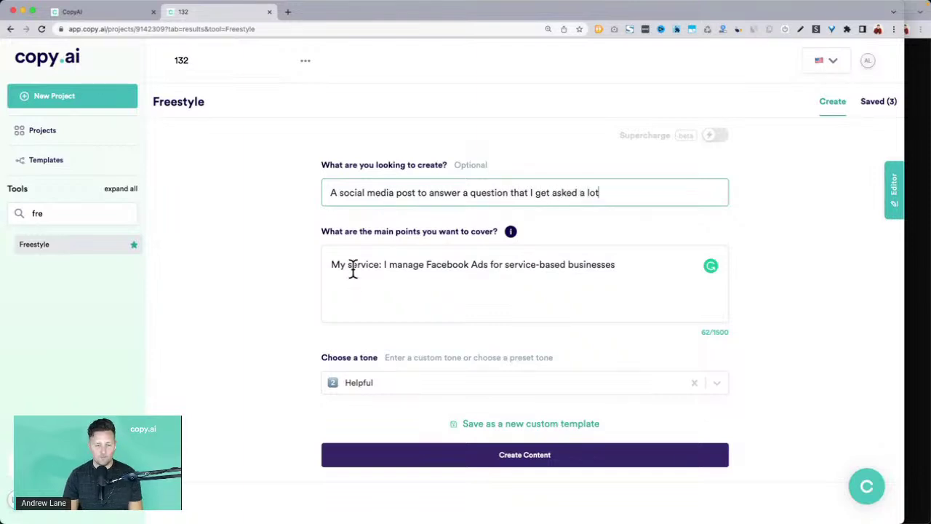
Replace the service line in the main points with the label "The question:".
triple_click(353, 268)
text(The question)
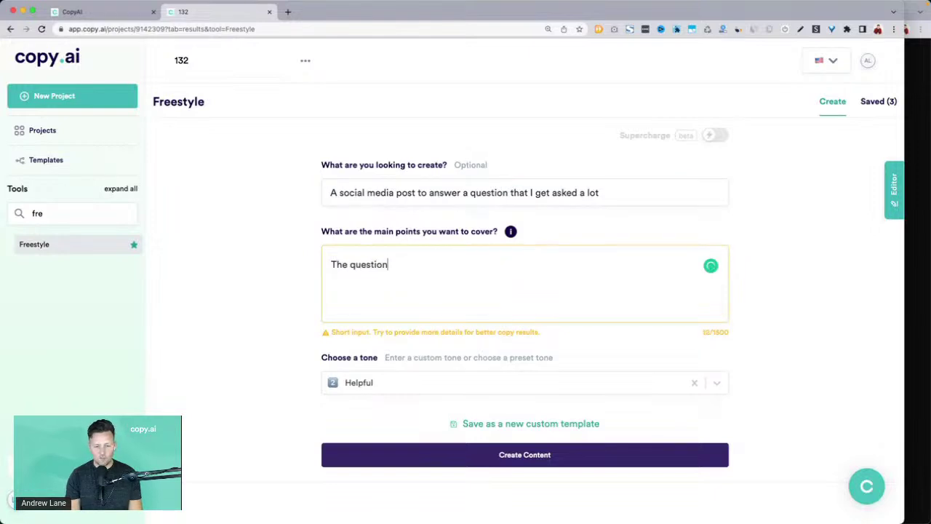
text(: )
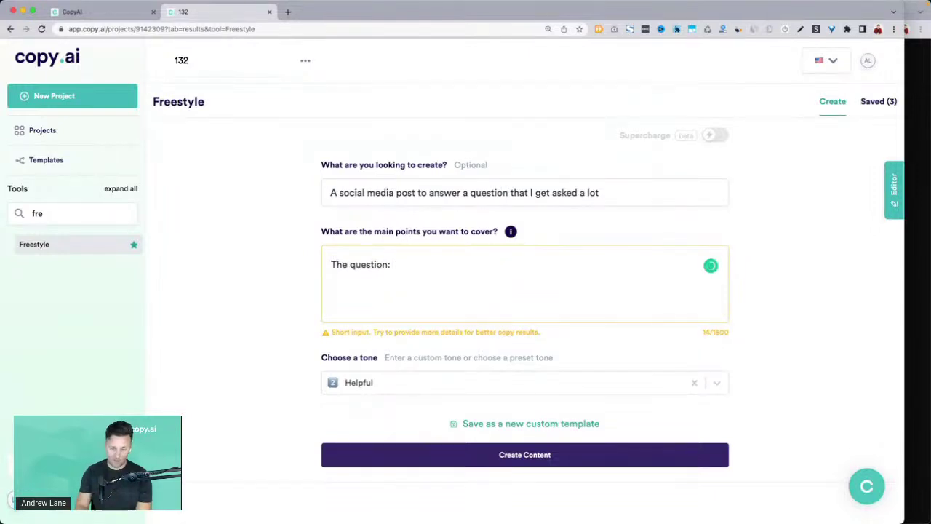
text(At )
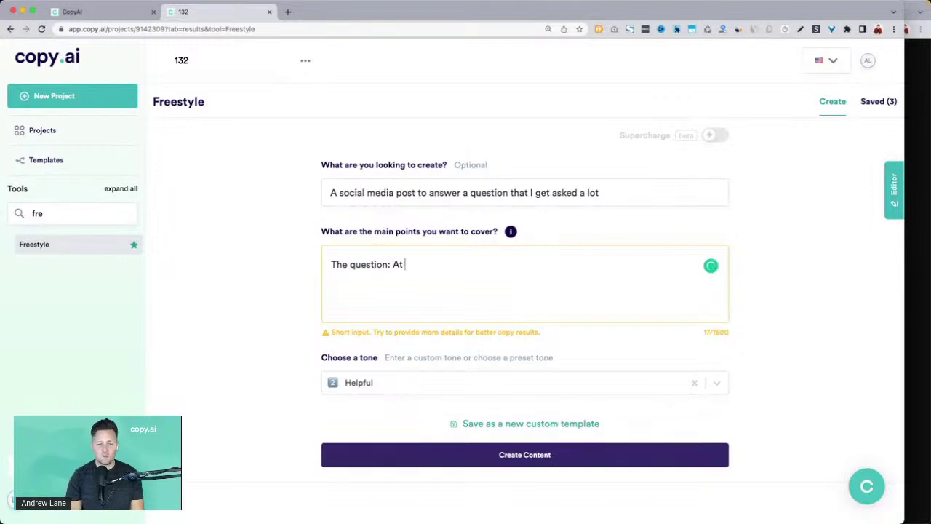
text(what point )
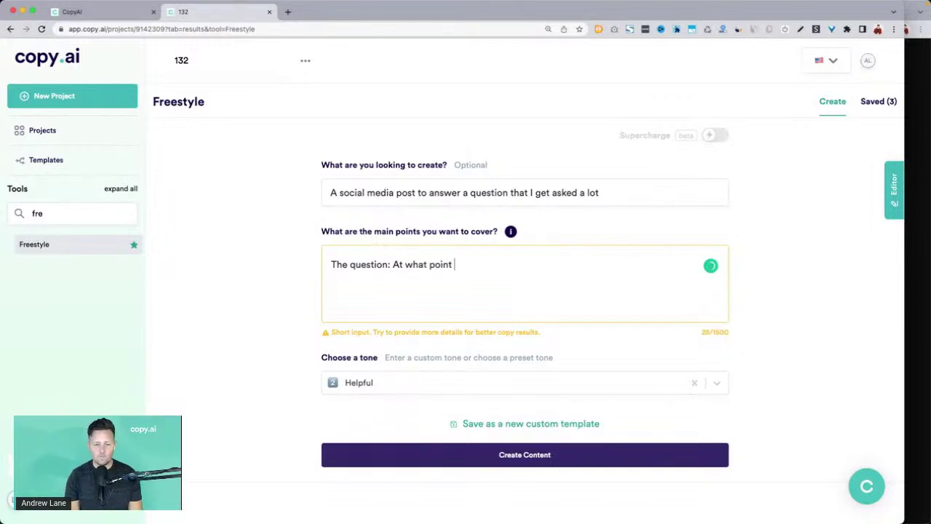
text(should I start)
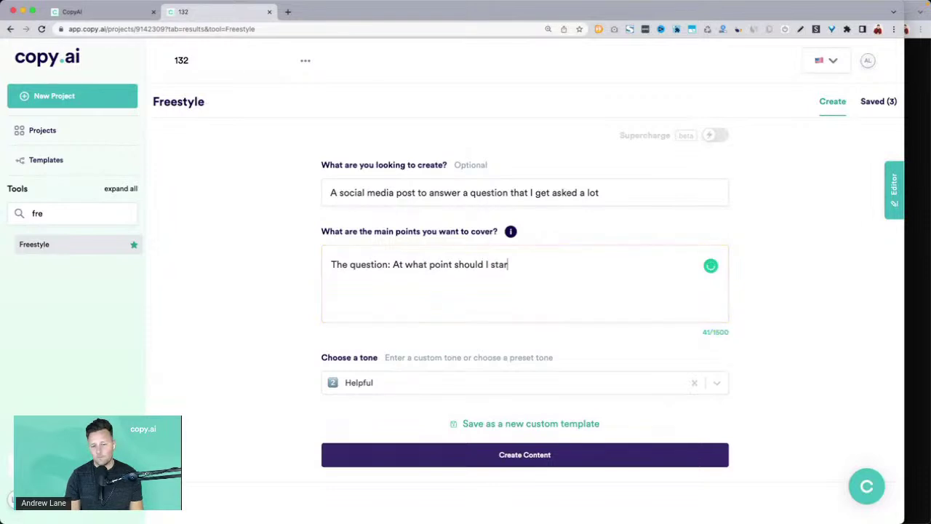
shift+click(398, 265)
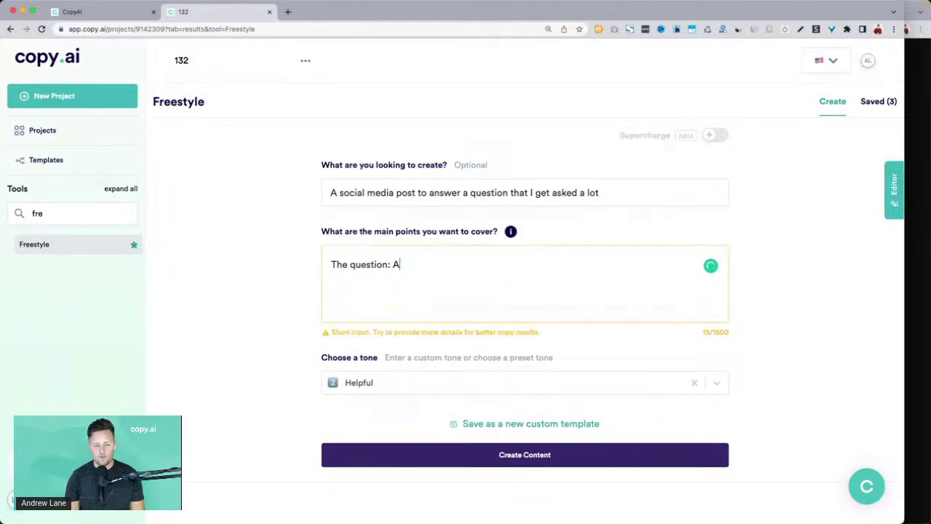
Complete the question line in the main points with "Am I ready to start running Facebook ads?".
key(BackSpace)
text(m I )
text(readay)
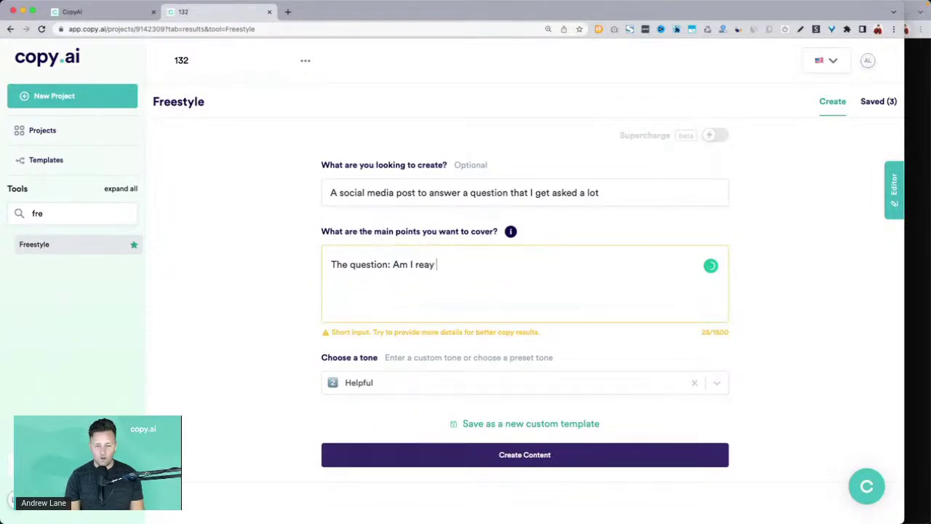
key(BackSpace)
text(day to)
key(BackSpace)
key(BackSpace)
key(BackSpace)
key(BackSpace)
key(BackSpace)
key(BackSpace)
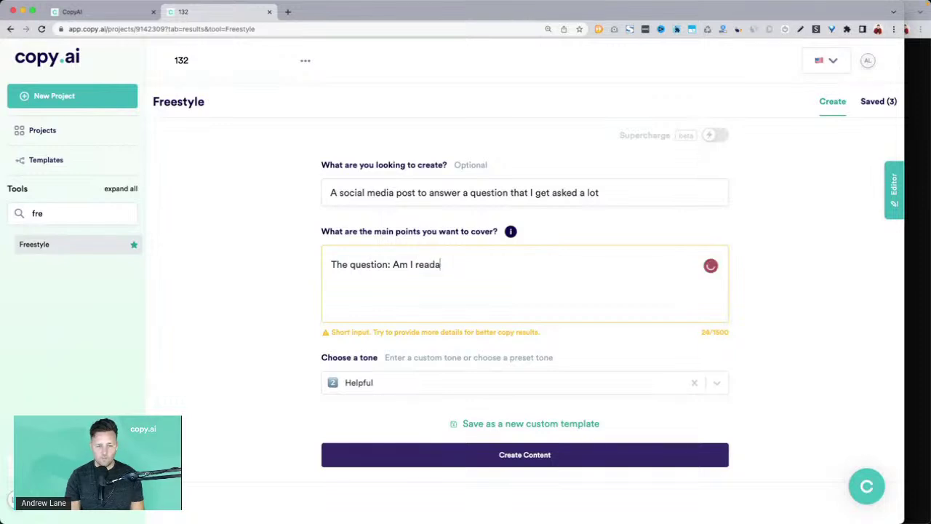
text(y to star)
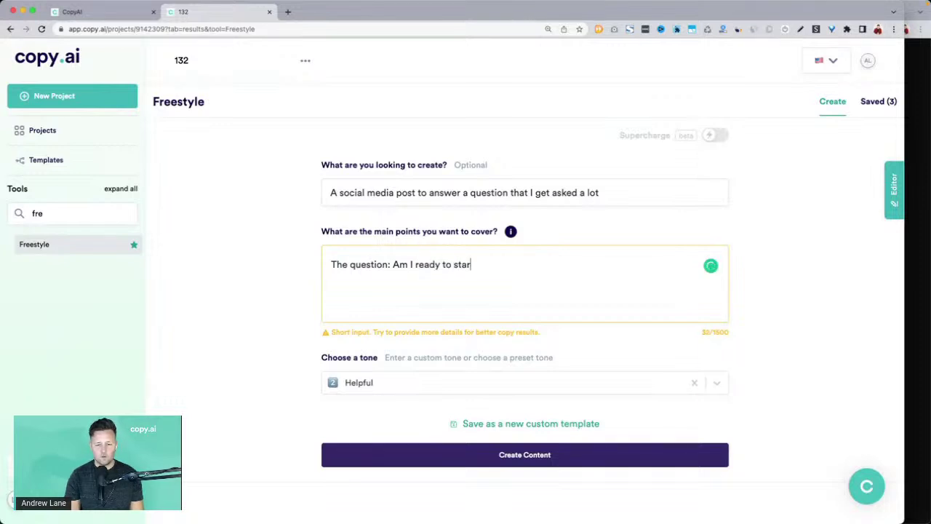
text(t running F)
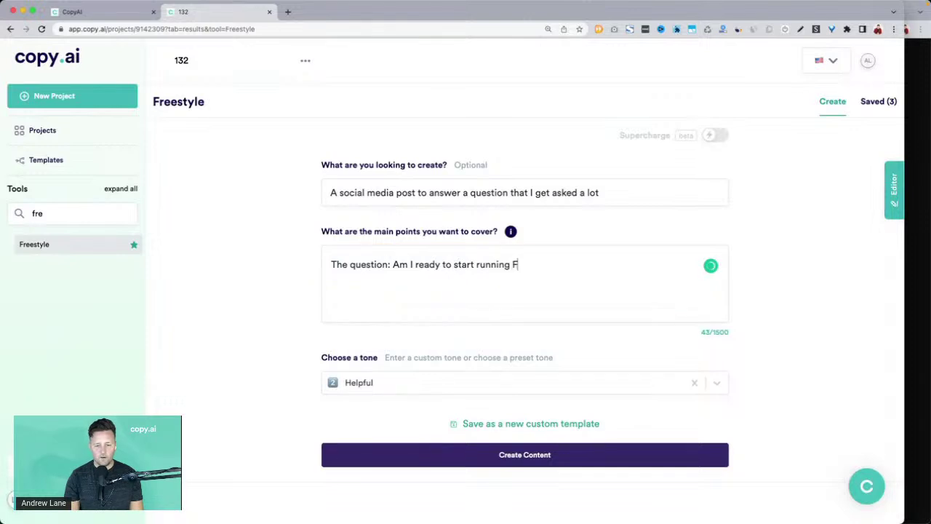
text(acebook)
key(BackSpace)
key(BackSpace)
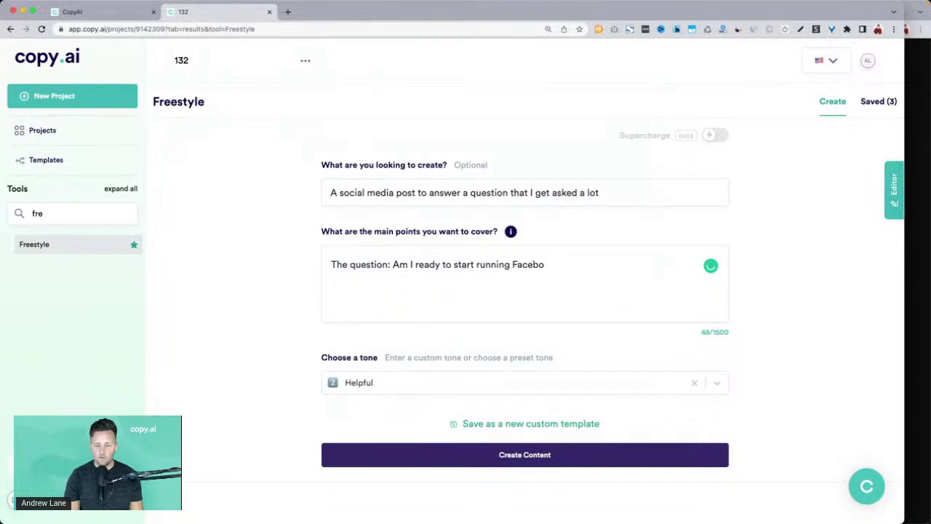
text(ok ads?)
Start a new line below the question with the label "Answer:".
key(Return)
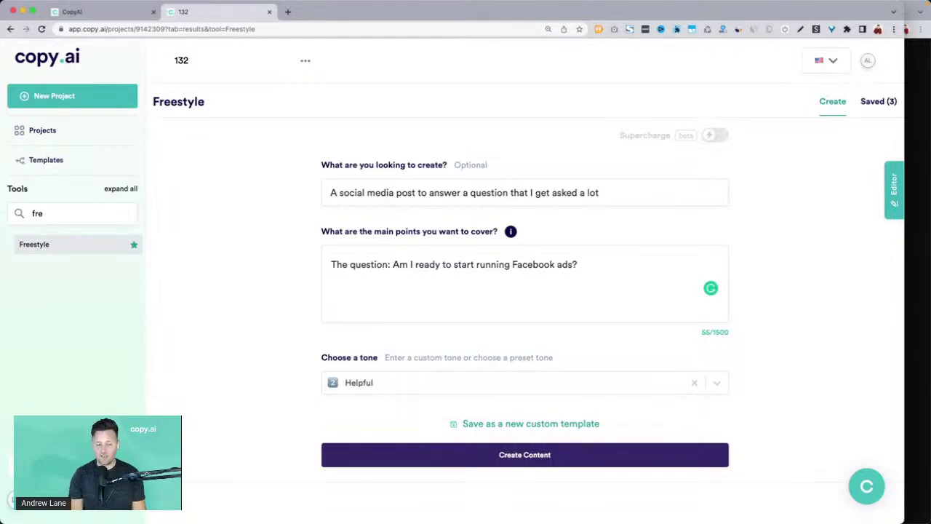
text(Ande)
key(BackSpace)
key(BackSpace)
text(wers)
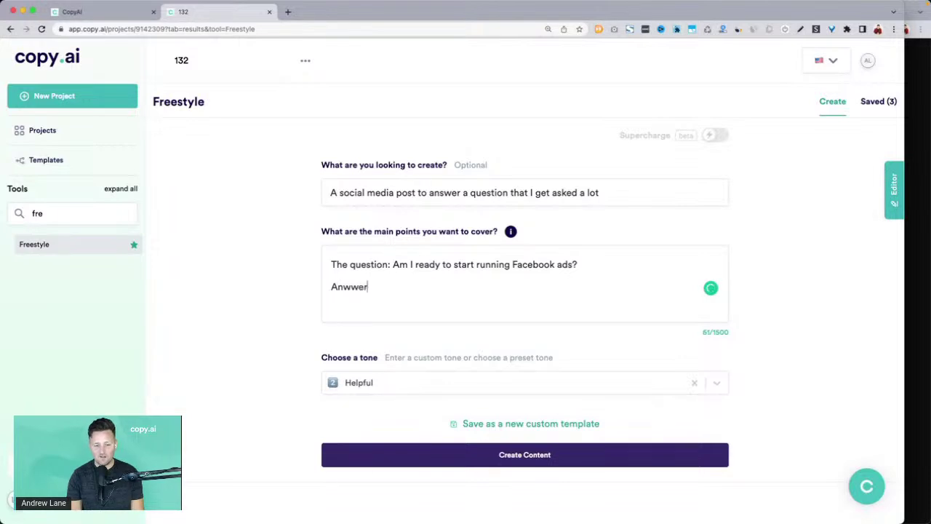
key(BackSpace)
key(BackSpace)
key(BackSpace)
key(BackSpace)
text(swer:)
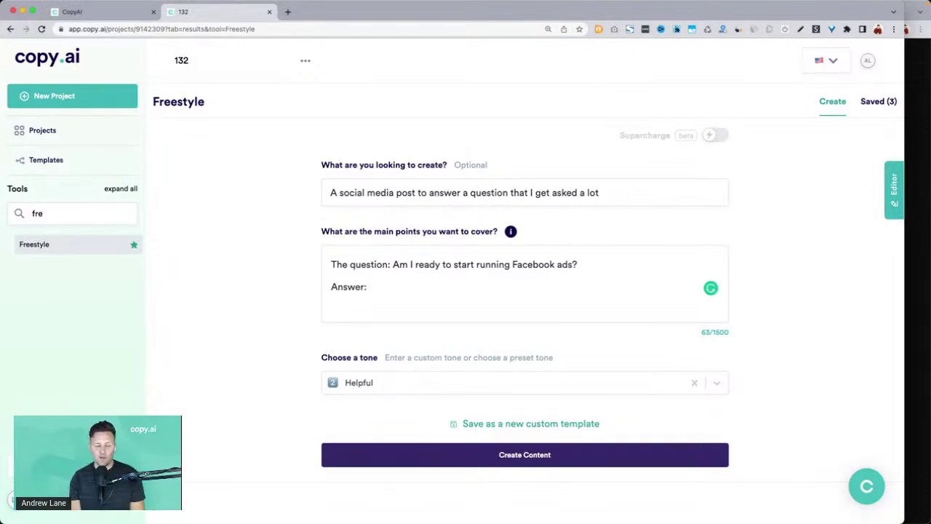
Write the answer "If you're making over $10k/mo then it can help you take your business to the next level".
text(If you're m)
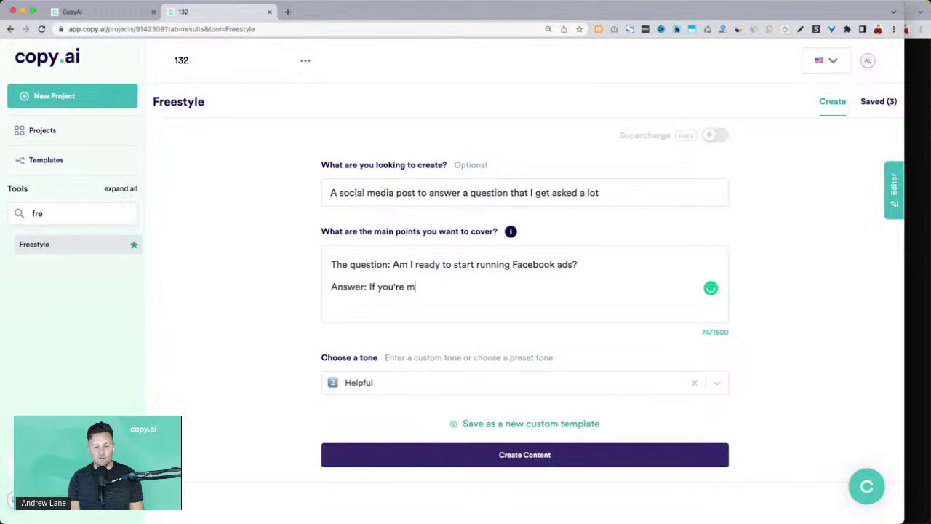
text(aking over $10)
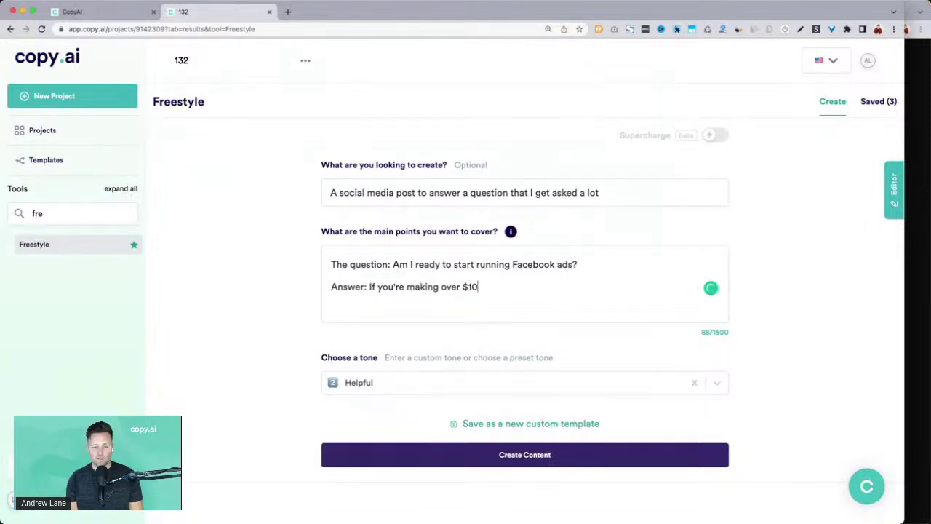
text(k/mo )
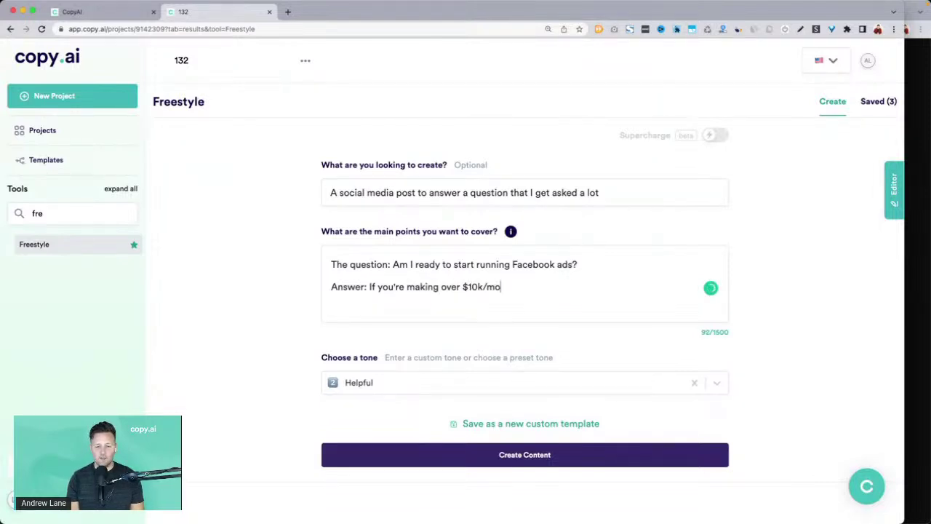
text(then it )
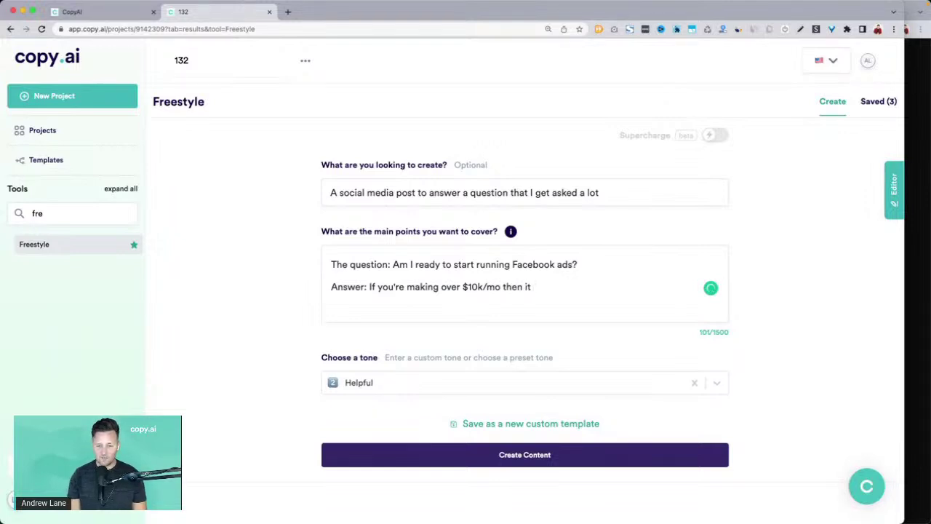
text(can )
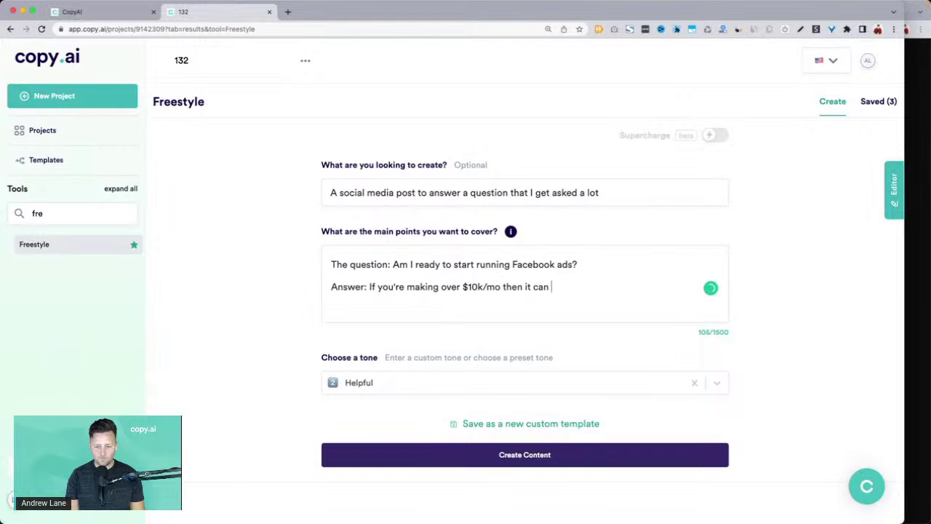
text(help you take )
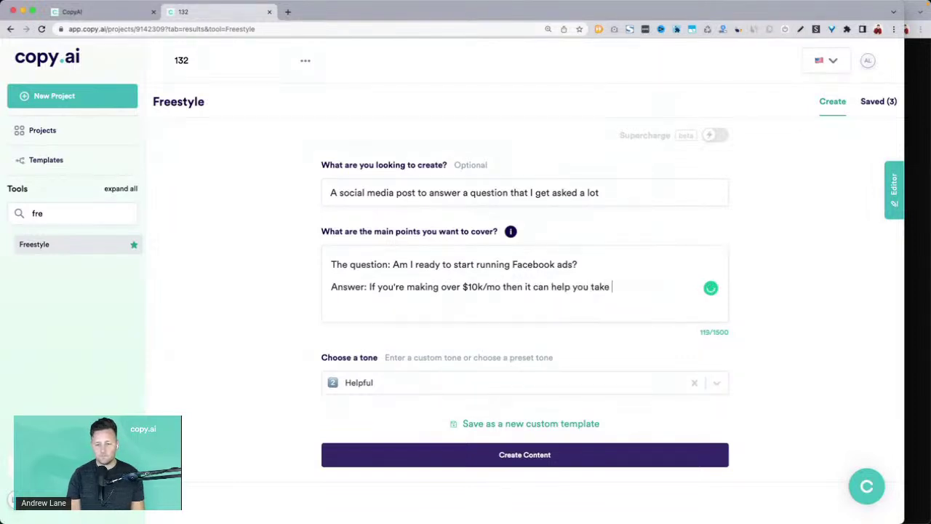
text(your busienss)
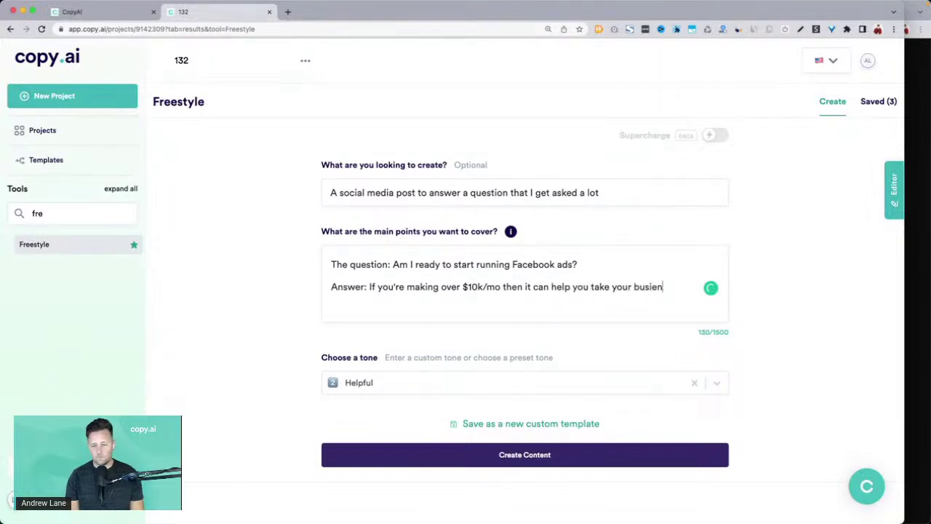
key(BackSpace)
key(BackSpace)
key(BackSpace)
key(BackSpace)
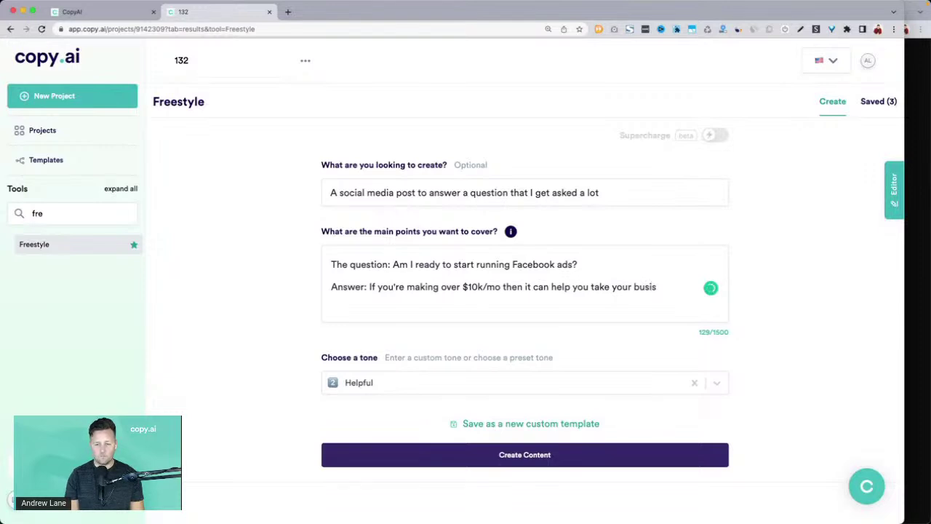
text(ness to the )
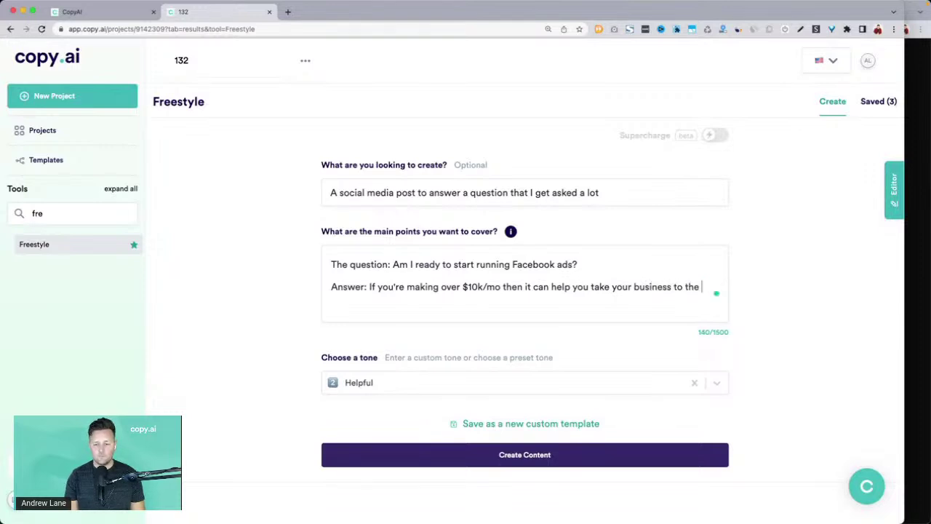
text(next level)
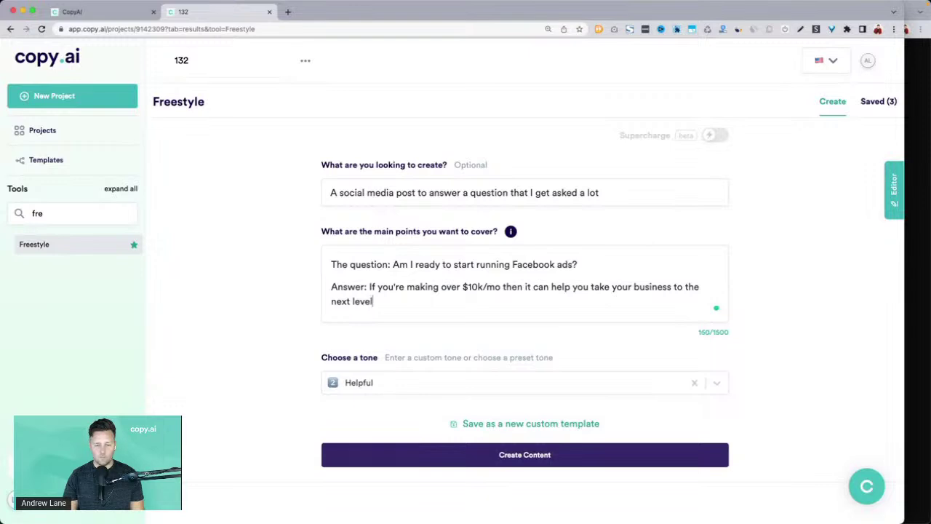
Insert "and are looking to scale," after "$10k/mo" in the answer.
click(501, 287)
text(and are)
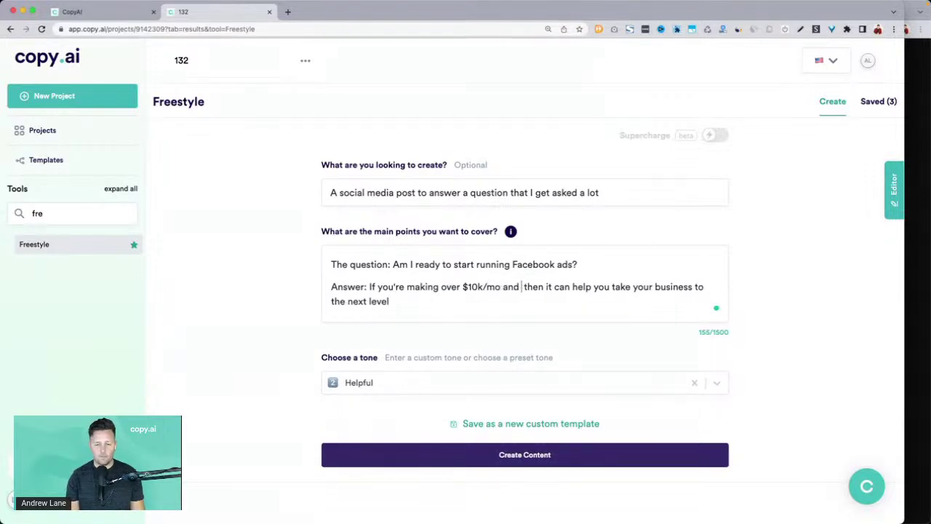
text( looking to )
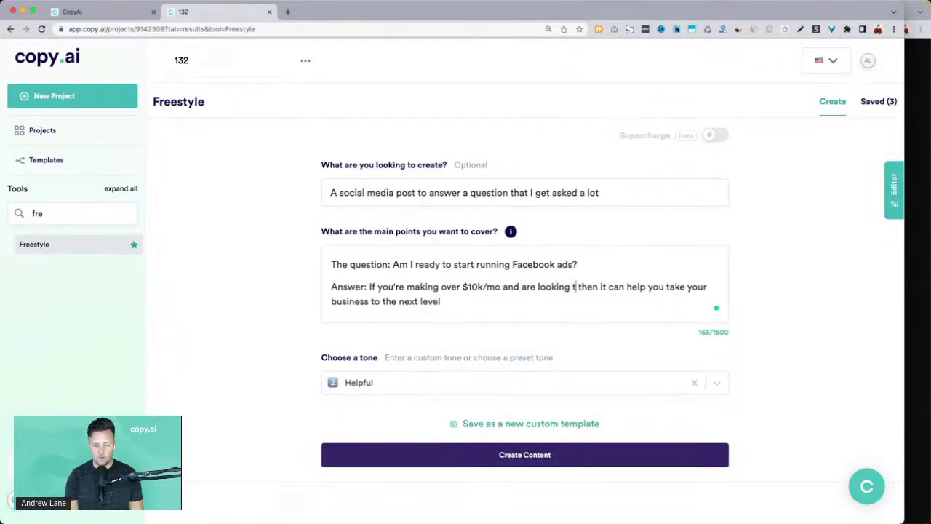
text(scale,)
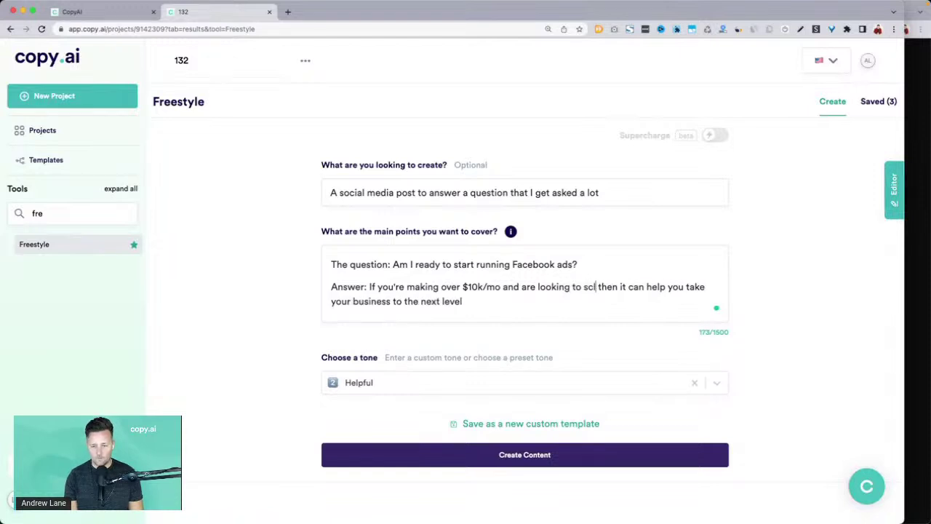
Generate social media post drafts from the entered Facebook ads question and answer.
click(451, 455)
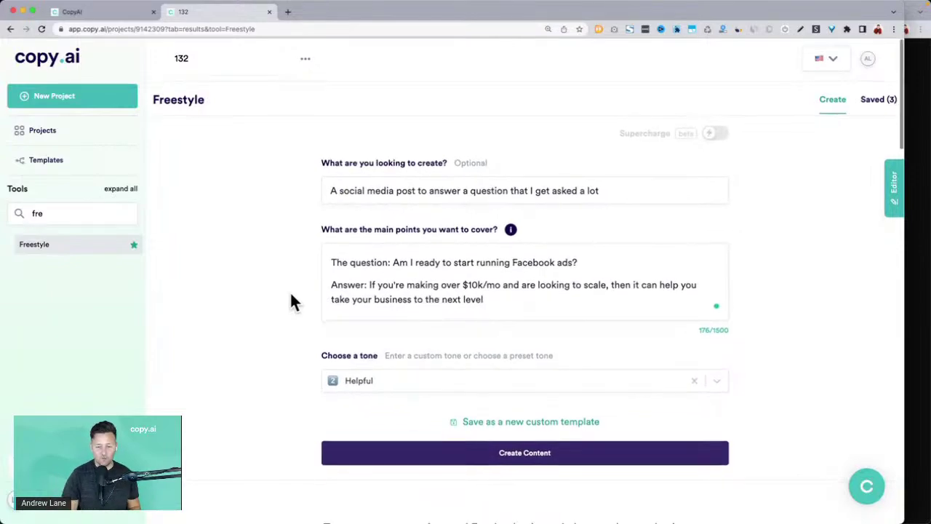
Read through the generated Facebook ads post drafts, examining the added paragraphs in each one.
scroll(290, 294, down, 5)
scroll(291, 302, down, 3)
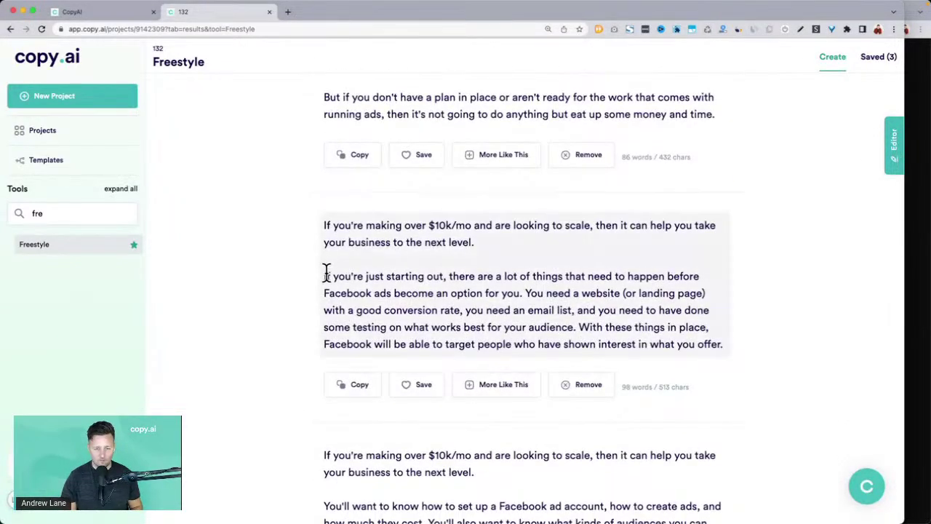
drag(325, 275, 499, 289)
scroll(566, 295, down, 4)
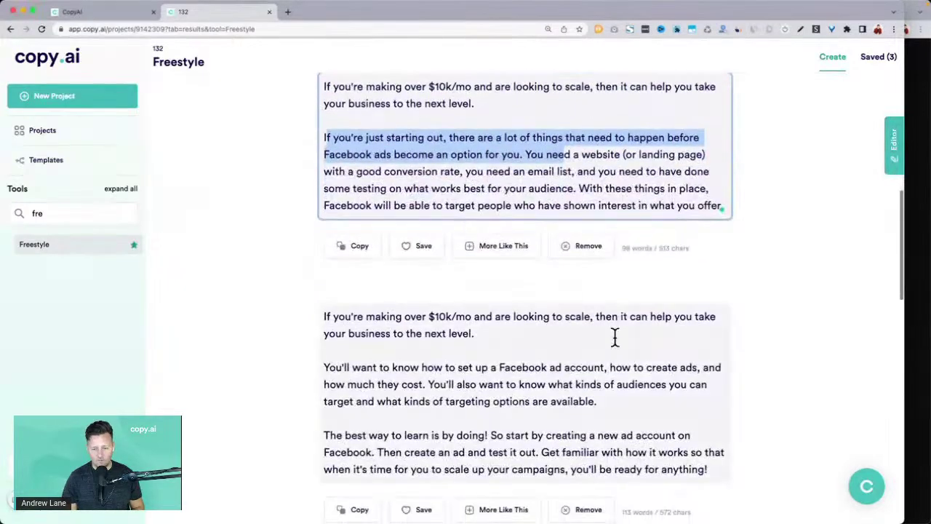
scroll(548, 331, down, 2)
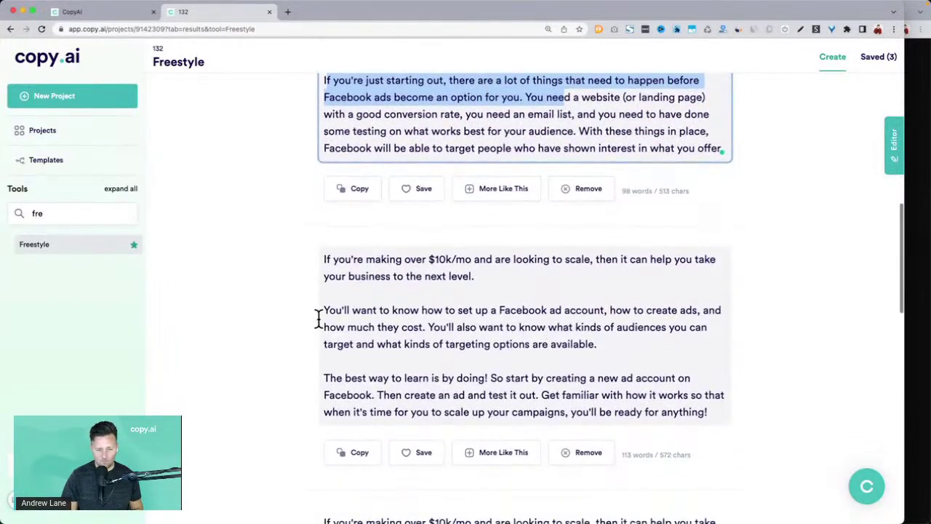
drag(325, 310, 630, 339)
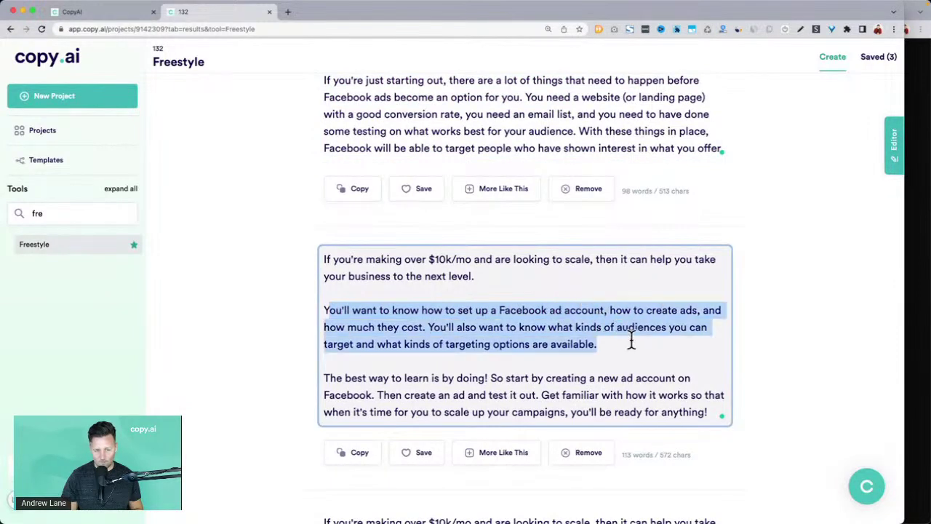
scroll(630, 339, down, 4)
scroll(626, 346, down, 5)
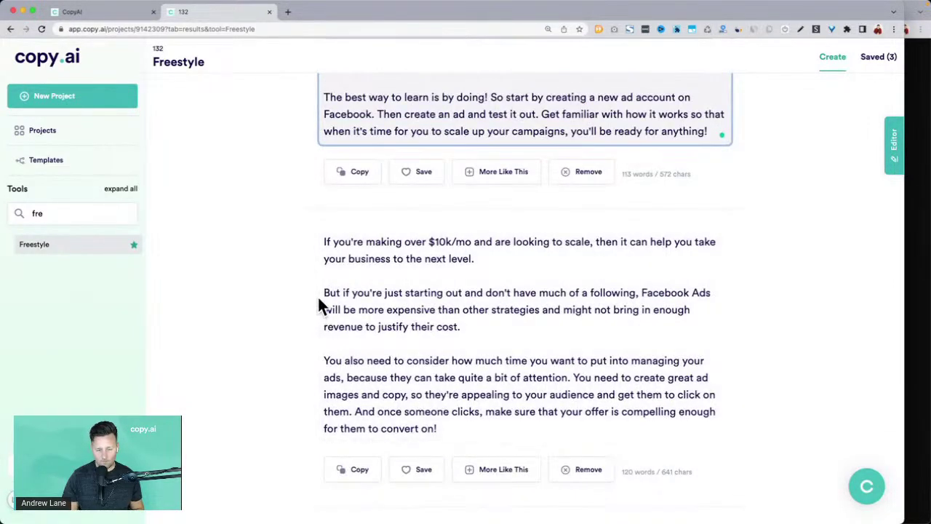
drag(322, 293, 476, 331)
drag(322, 358, 482, 428)
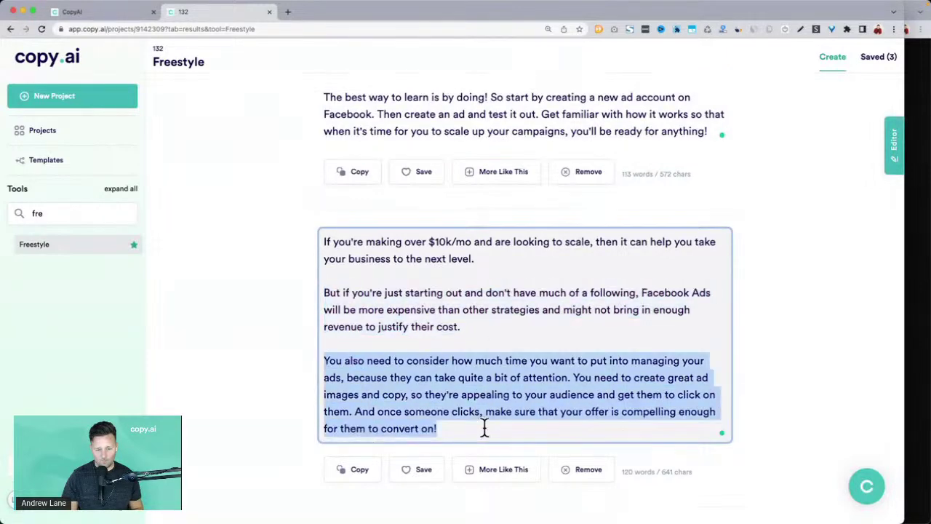
scroll(486, 429, down, 5)
scroll(486, 430, down, 3)
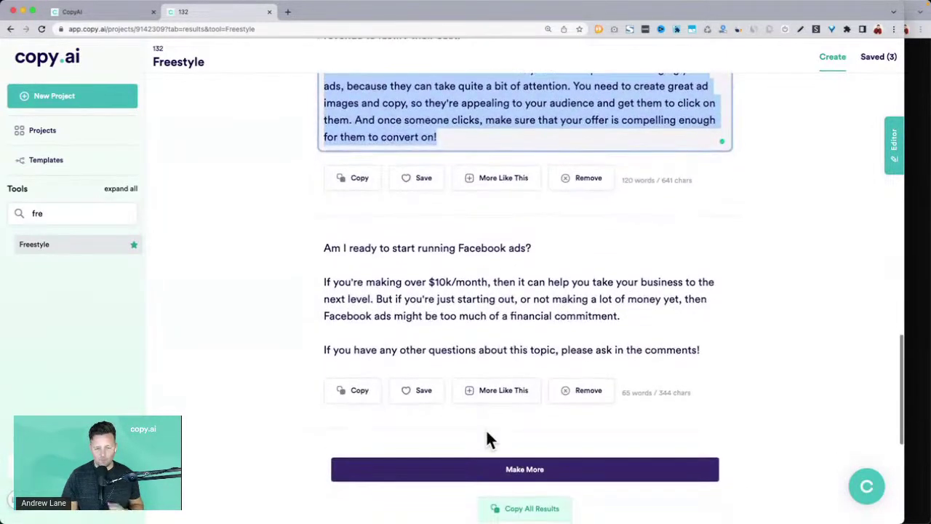
Replace the description of what to create with "A section of a blog article".
scroll(488, 439, up, 15)
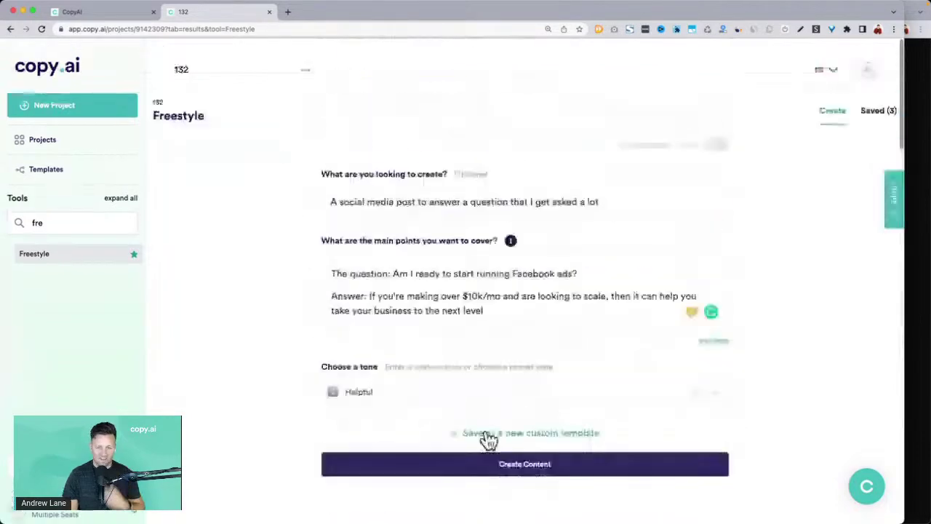
triple_click(359, 191)
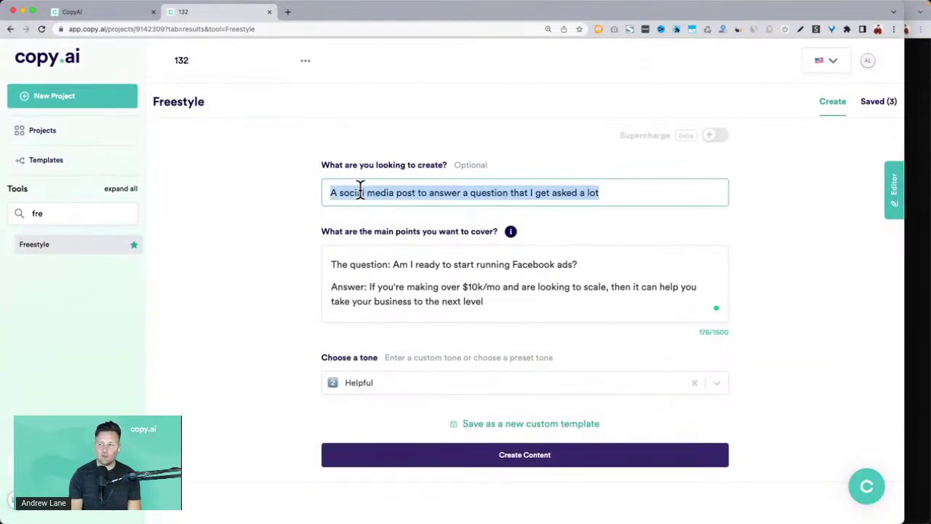
text(An)
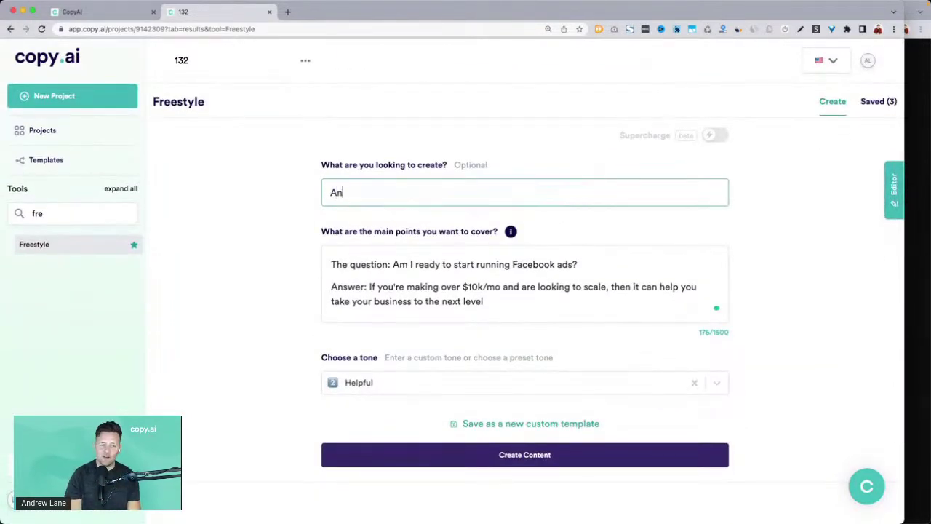
text(sect)
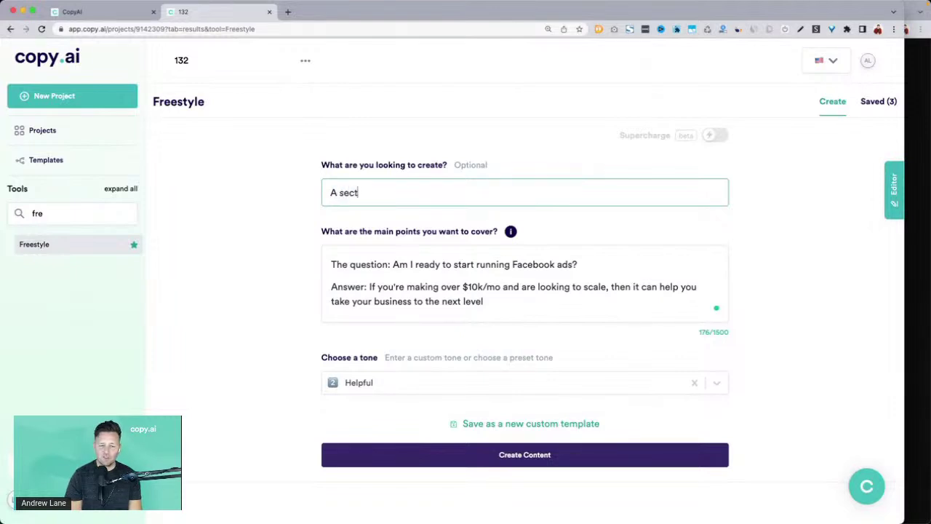
text(ion of a)
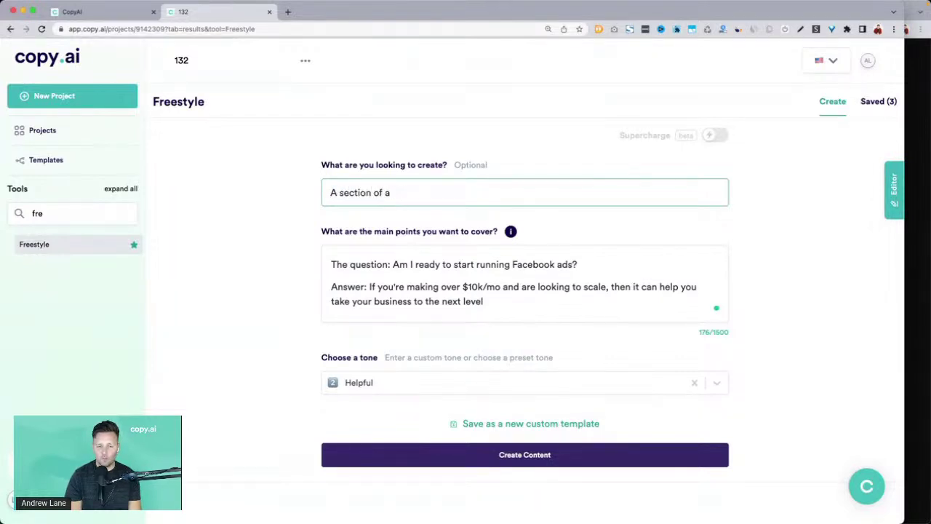
text( blog)
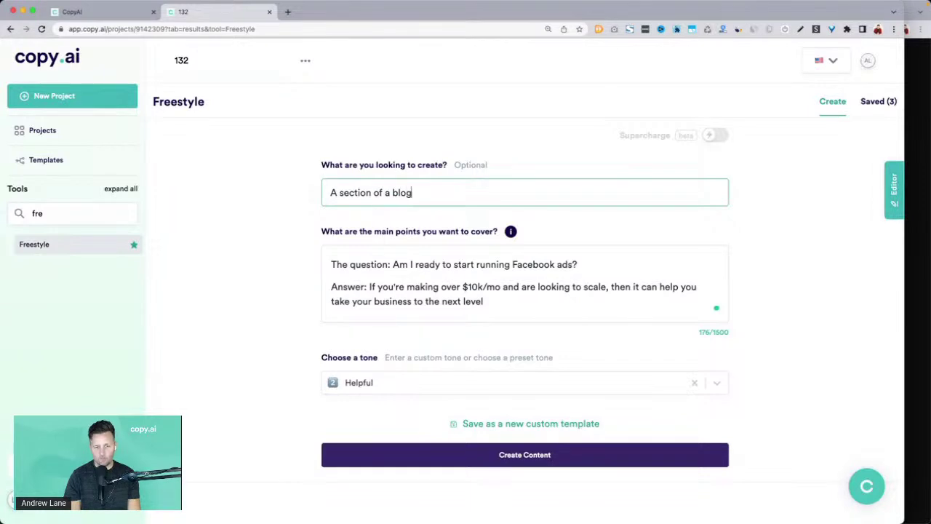
text( article)
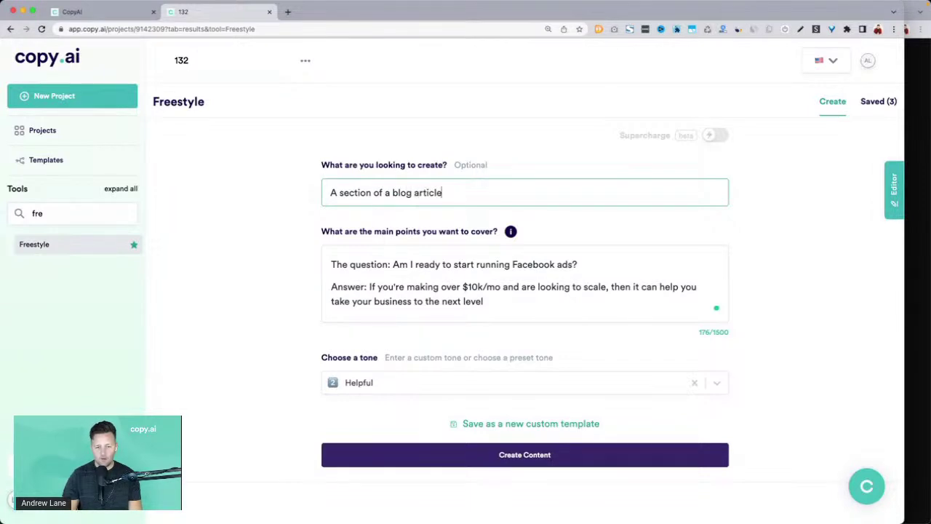
Add the line "Blog title: Facebook Ad tips for service-based businesses" above the question in the main points.
click(407, 254)
key(Return)
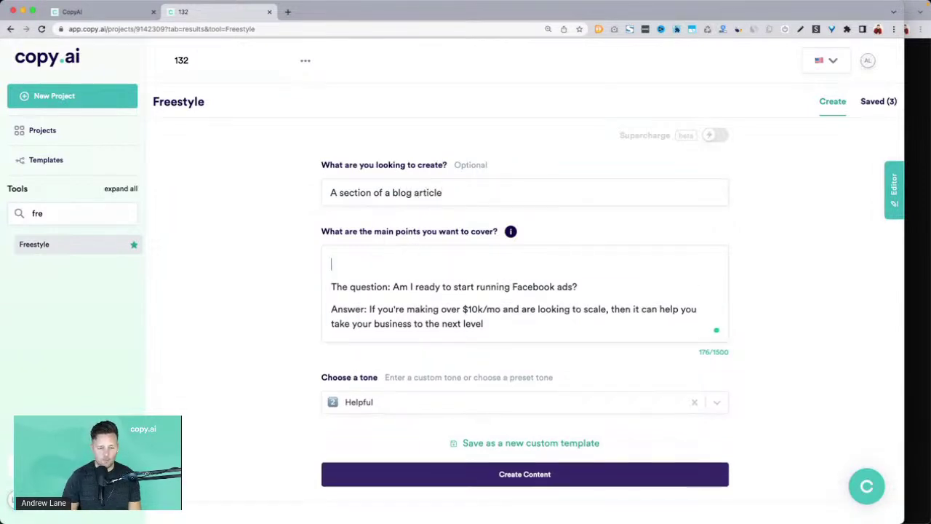
text(Blog title:)
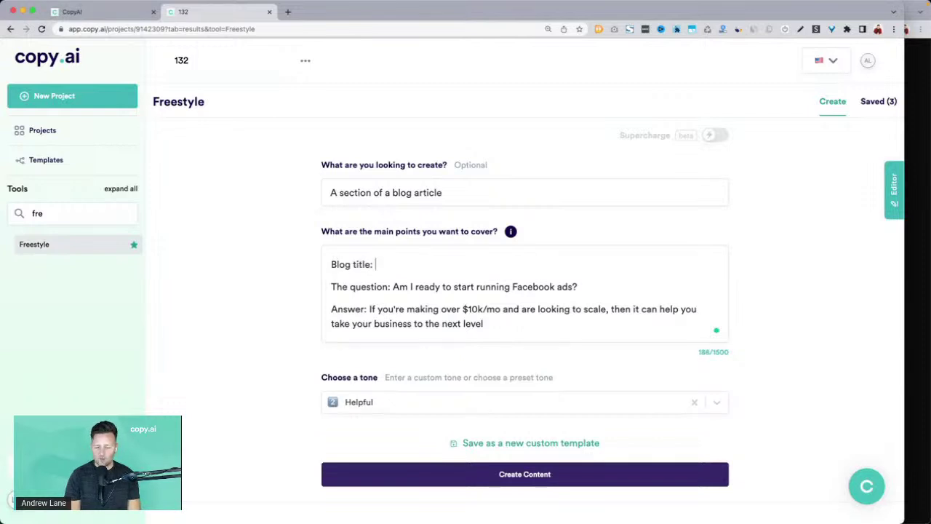
text( W)
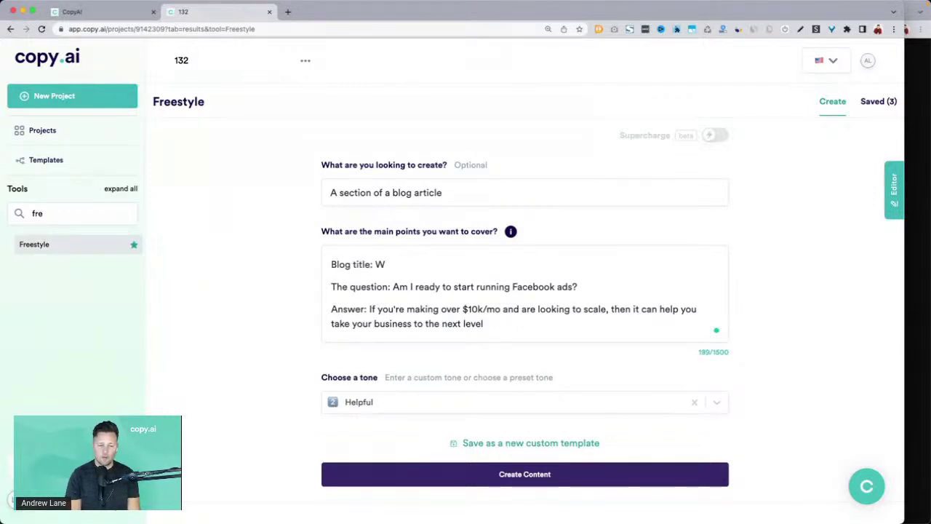
text(hy W)
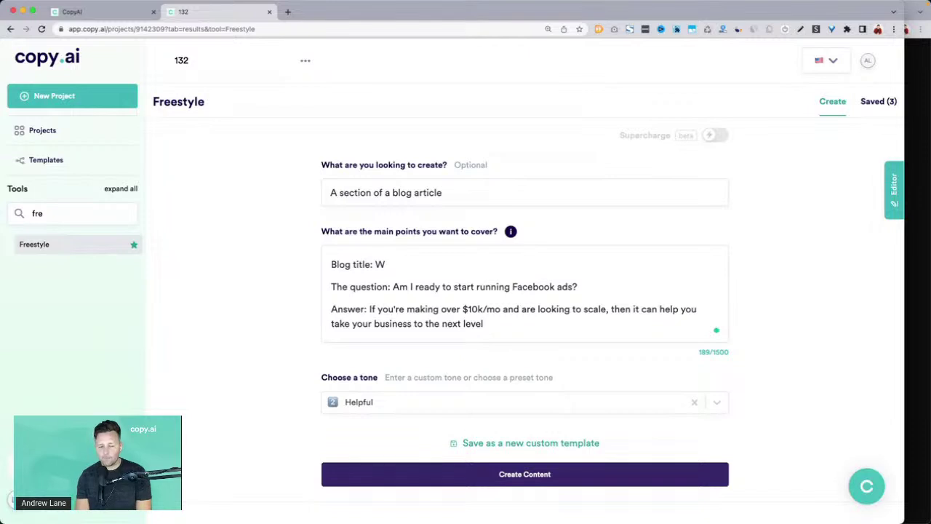
key(BackSpace)
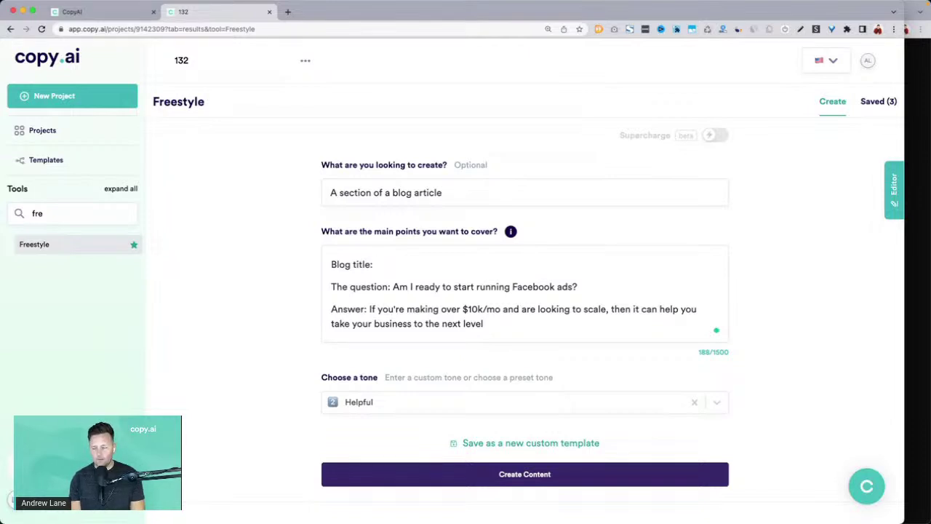
text(Facebook )
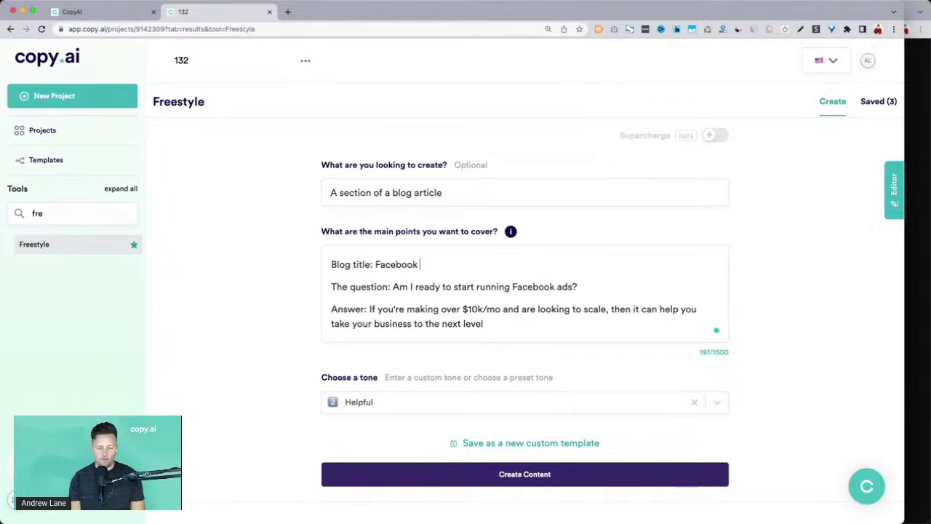
text(Ad tips)
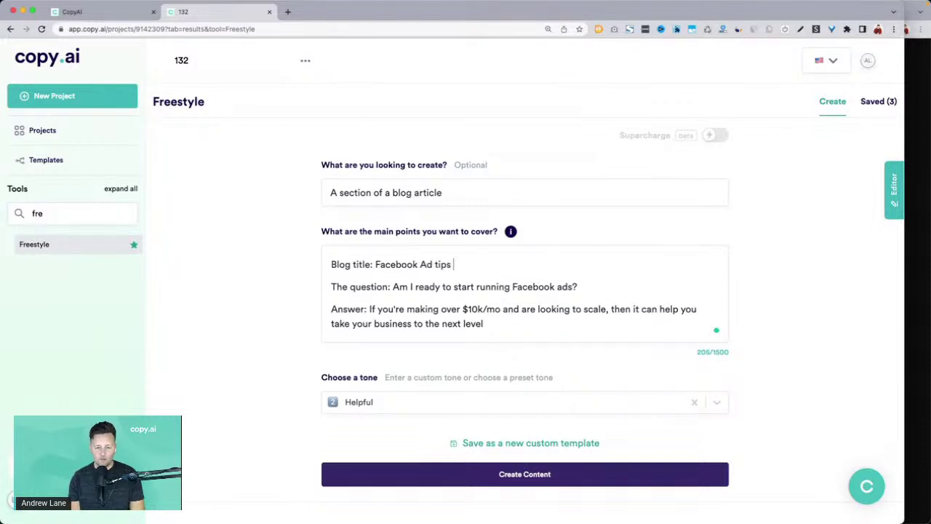
text( of)
key(BackSpace)
key(BackSpace)
text(for service )
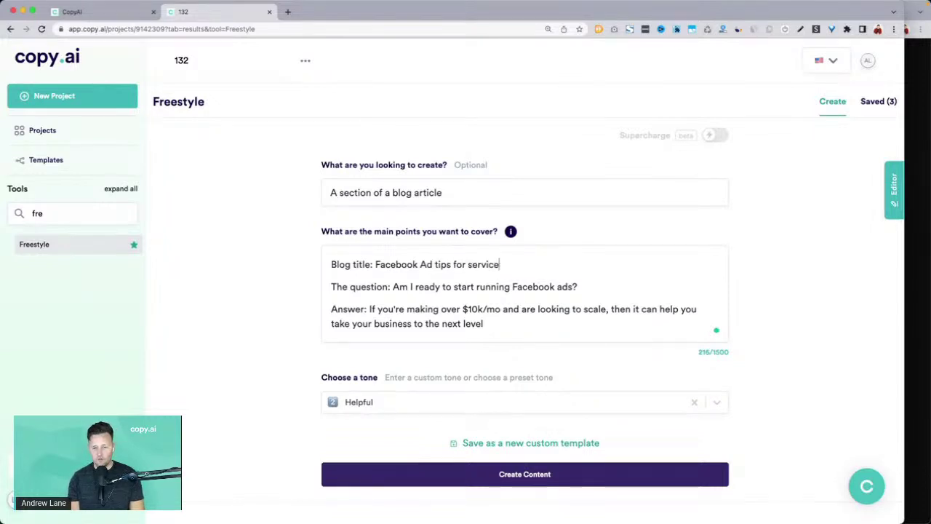
text(based businesses)
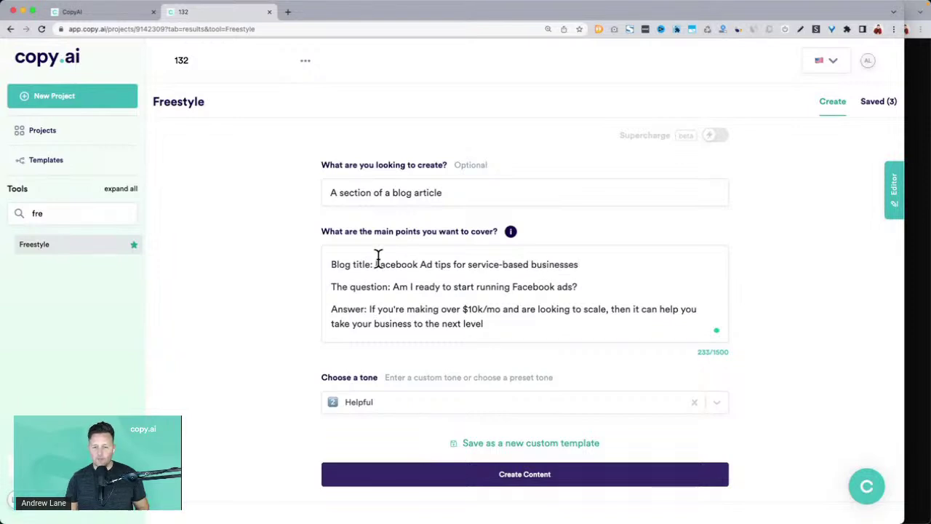
drag(375, 264, 598, 264)
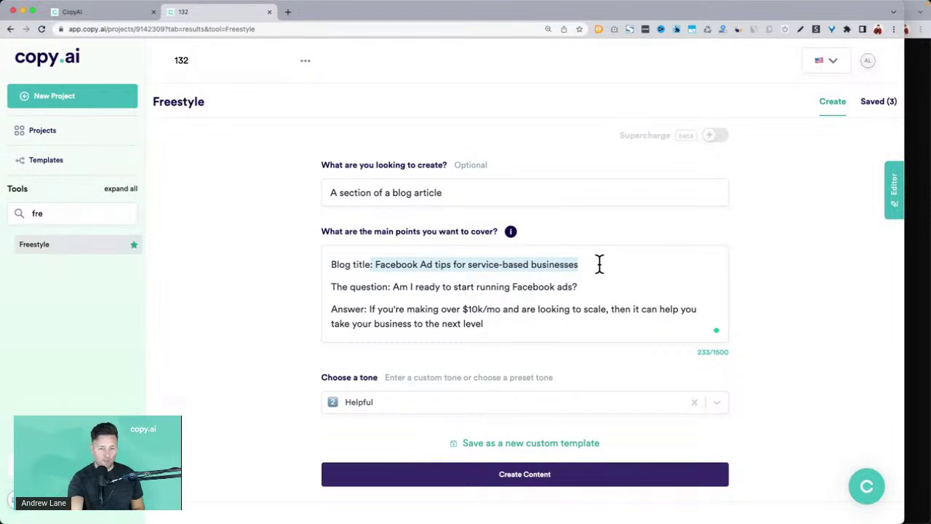
click(357, 268)
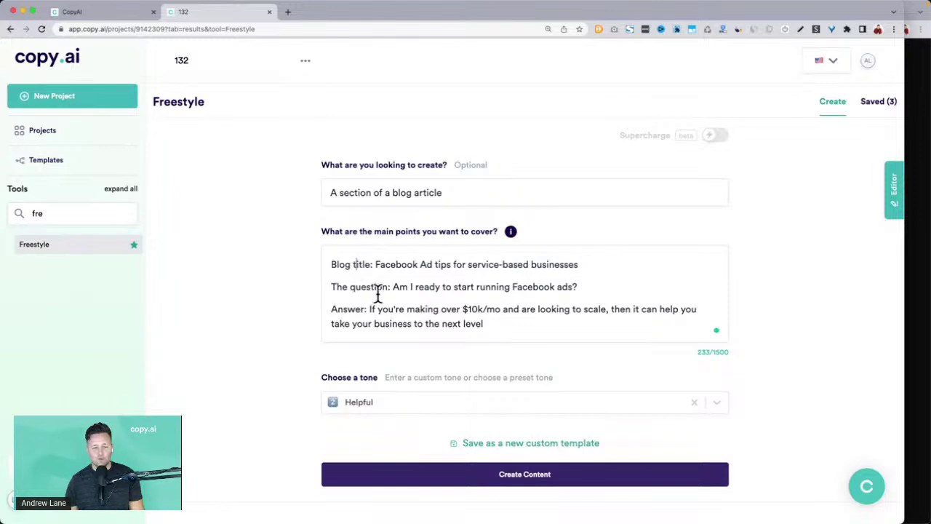
Replace the label "The question" in the main points with "Section title".
click(389, 287)
key(alt+shift+Left)
key(alt+shift+Left)
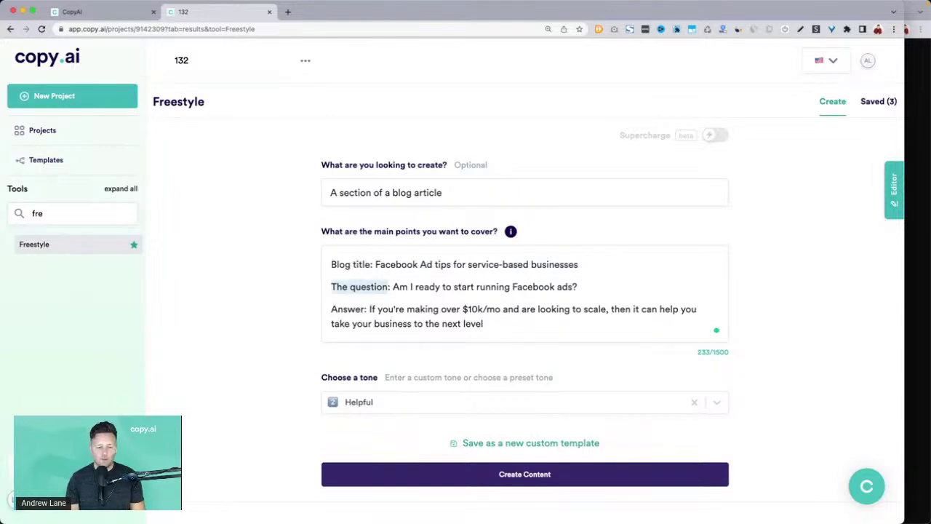
text(Section)
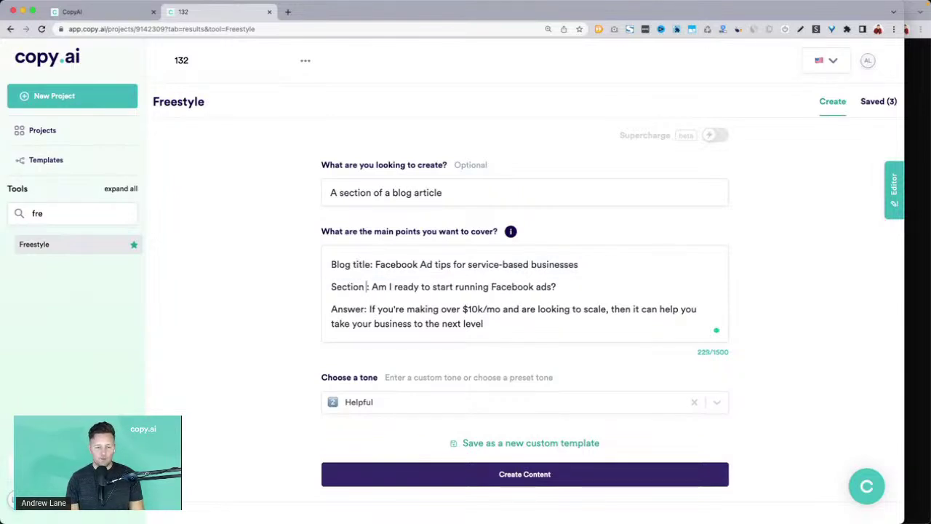
text( title)
Replace the label "Answer" in the main points with "Thoughts".
click(338, 308)
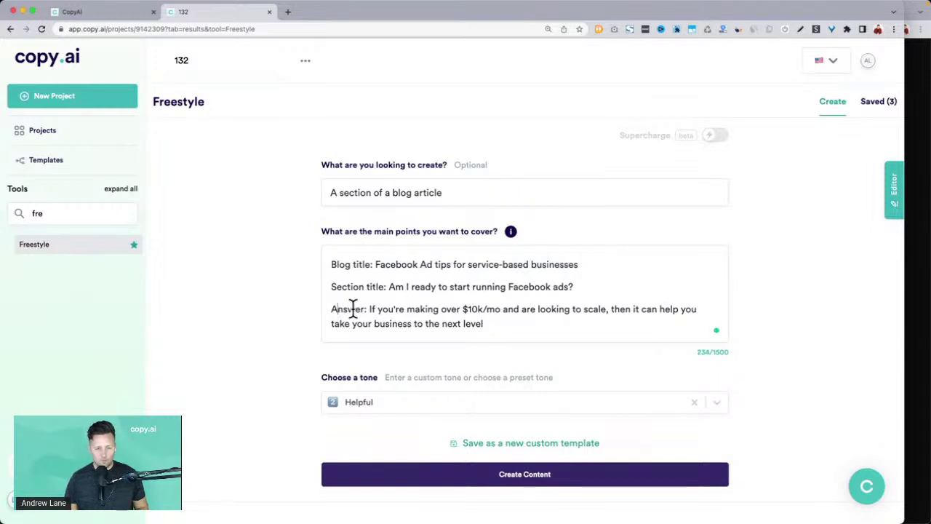
double_click(342, 309)
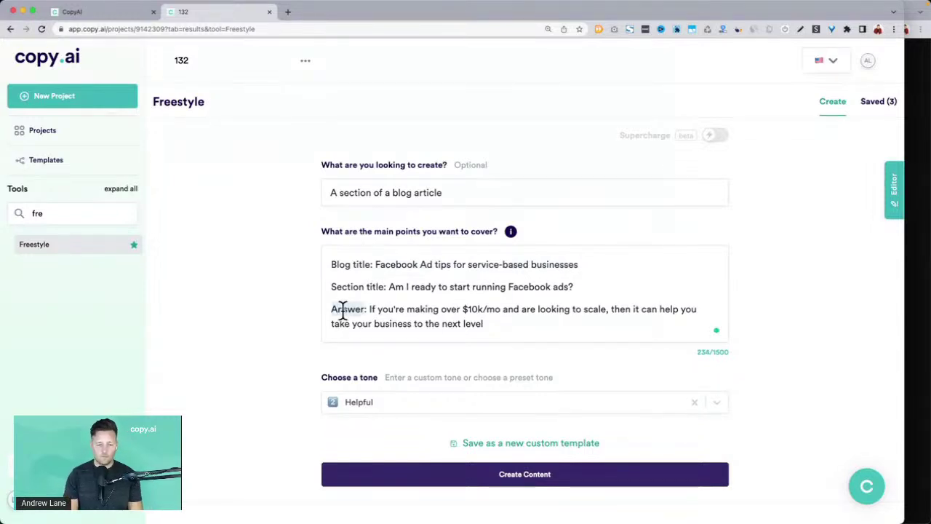
text(Thoughts)
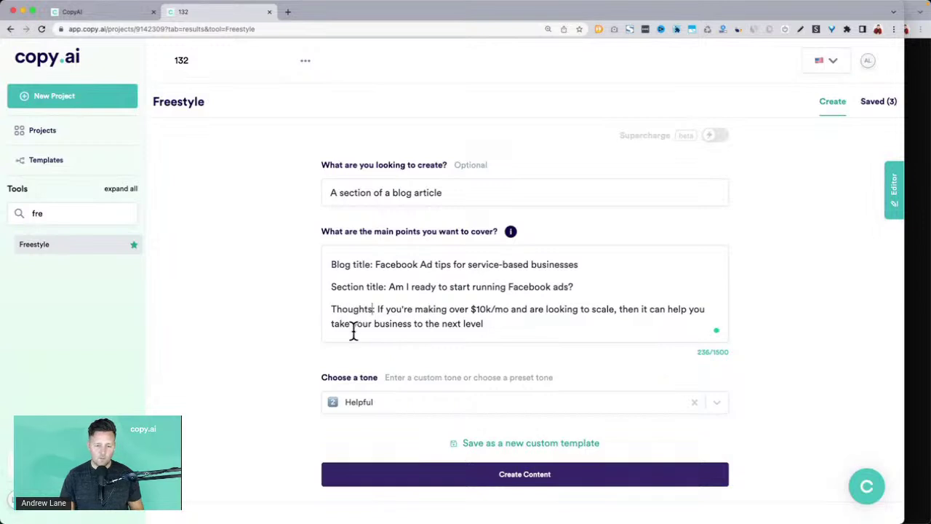
Generate the blog article section from the revised main points and read the first drafts.
scroll(384, 414, down, 2)
click(385, 413)
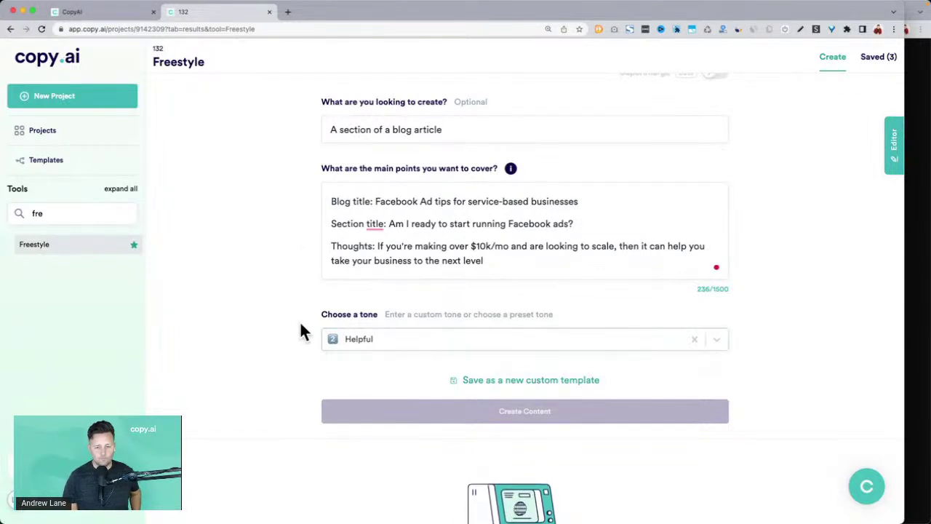
scroll(277, 315, down, 5)
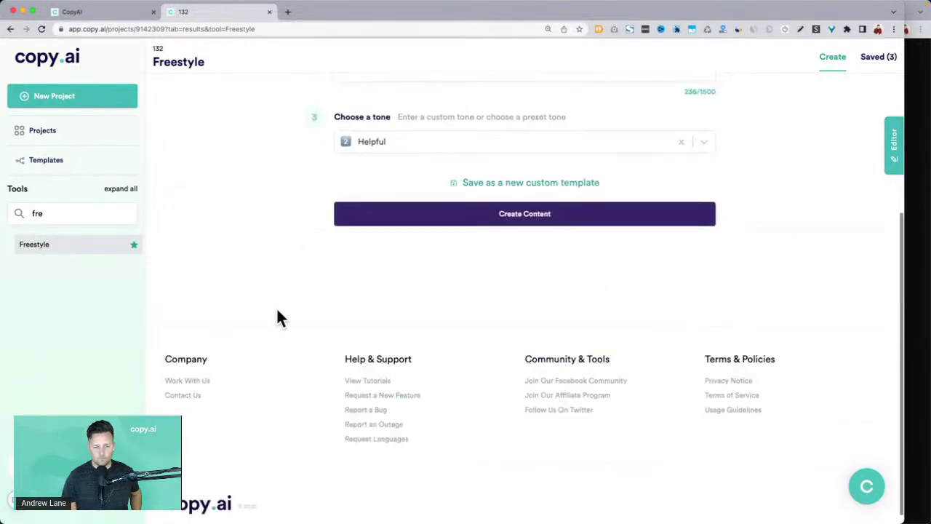
scroll(276, 318, down, 4)
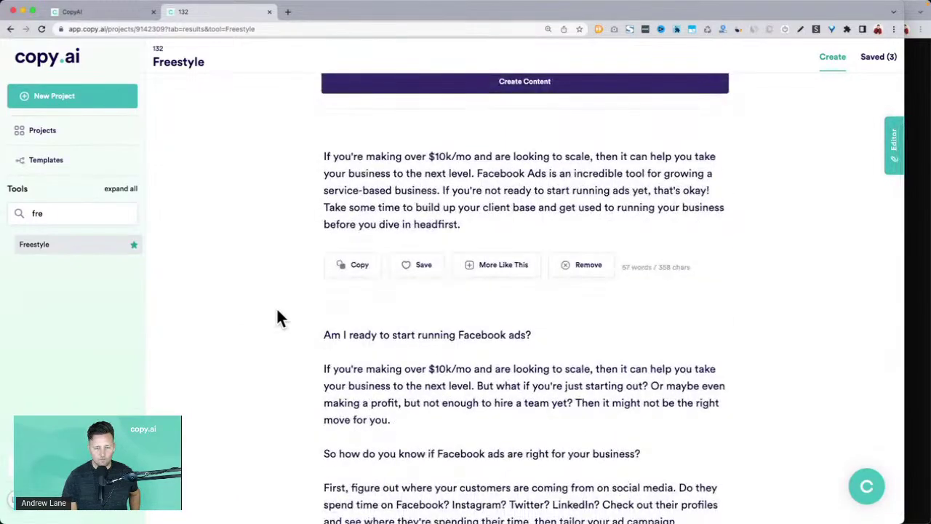
scroll(278, 318, down, 5)
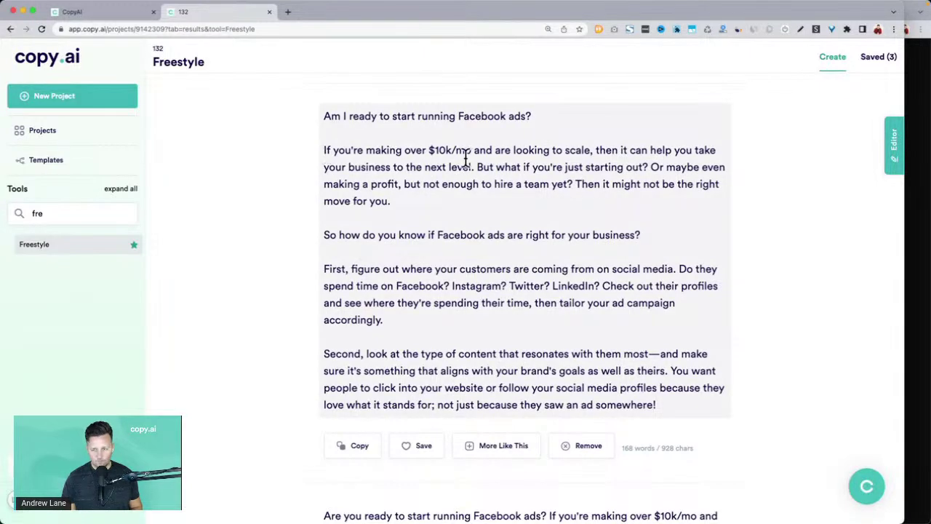
Read through the generated blog section drafts, comparing how each one handles the Facebook ads question.
drag(472, 168, 550, 183)
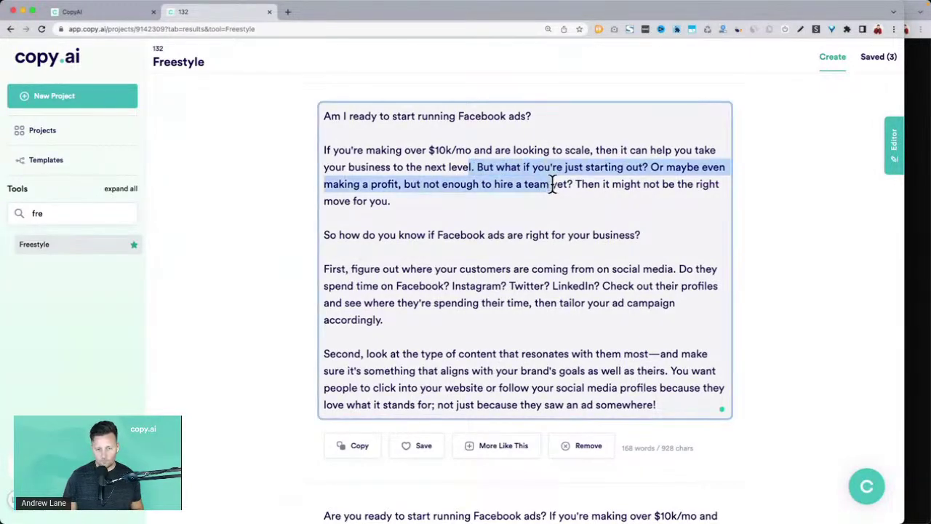
scroll(283, 289, down, 10)
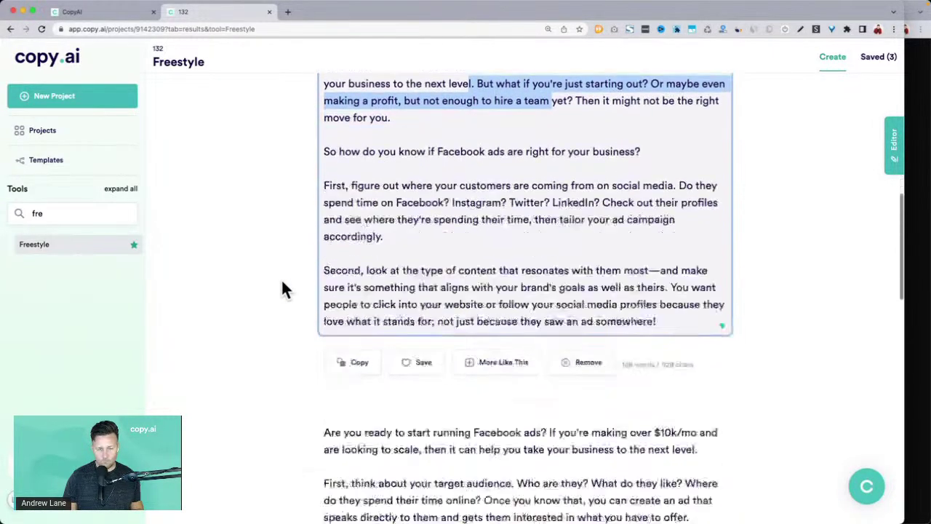
drag(326, 247, 582, 314)
scroll(584, 315, down, 7)
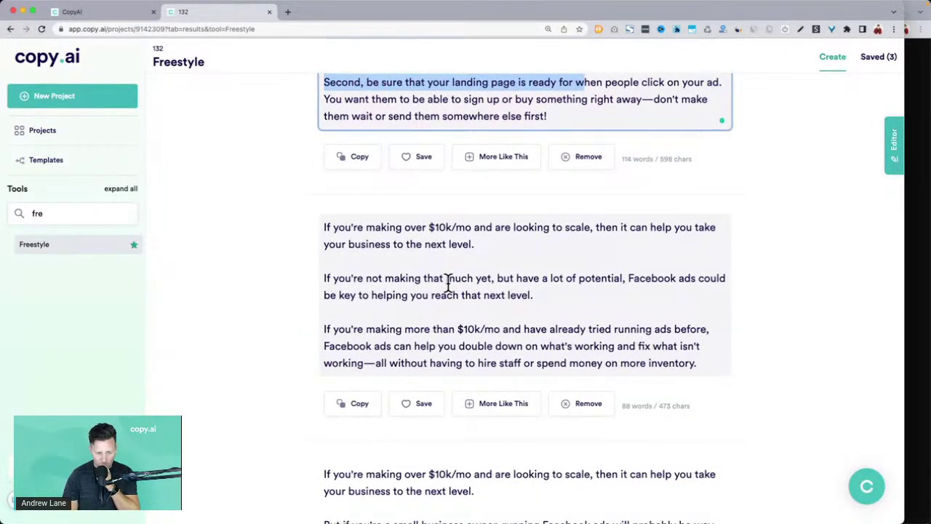
scroll(447, 282, down, 8)
Remove the "Thoughts" line from the main points and generate new drafts of the blog section.
scroll(447, 282, up, 20)
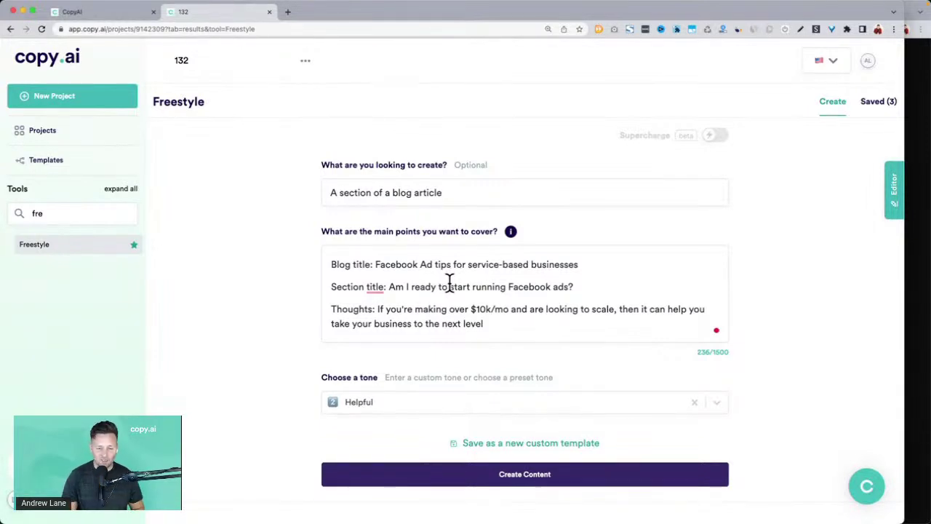
triple_click(366, 308)
key(BackSpace)
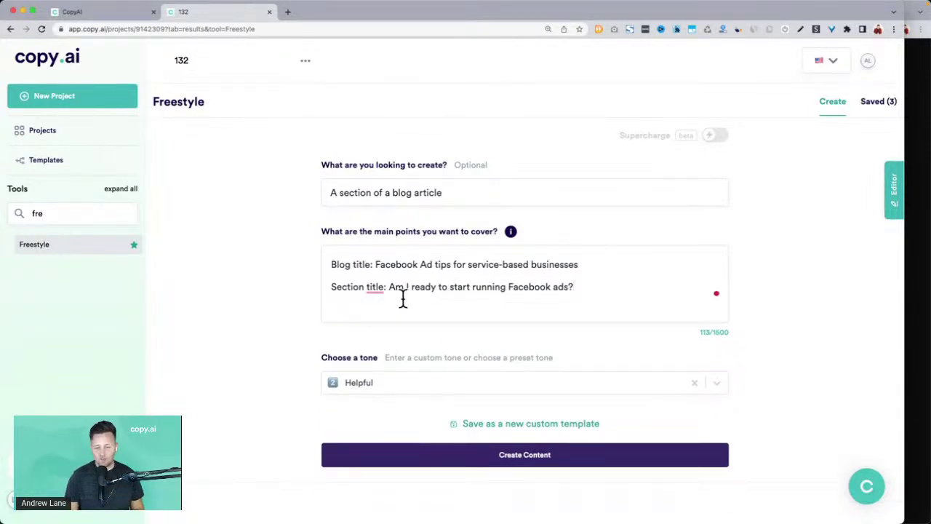
click(409, 459)
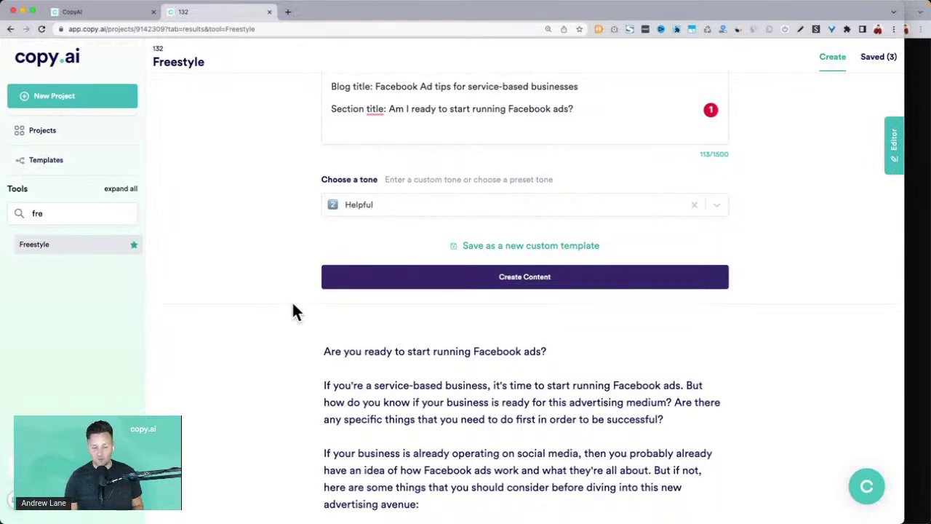
Examine the new drafts, focusing on the opening paragraphs of the first two versions.
scroll(292, 300, down, 4)
scroll(292, 306, down, 2)
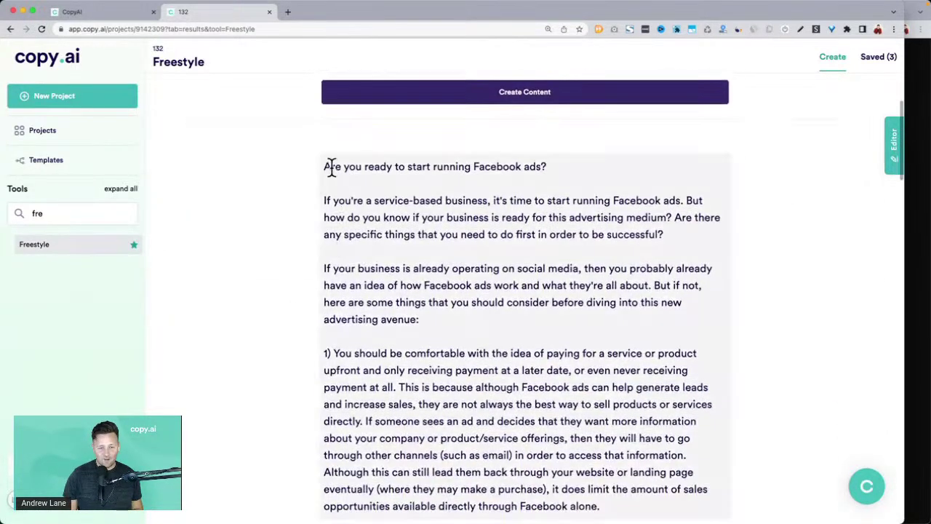
drag(331, 166, 473, 167)
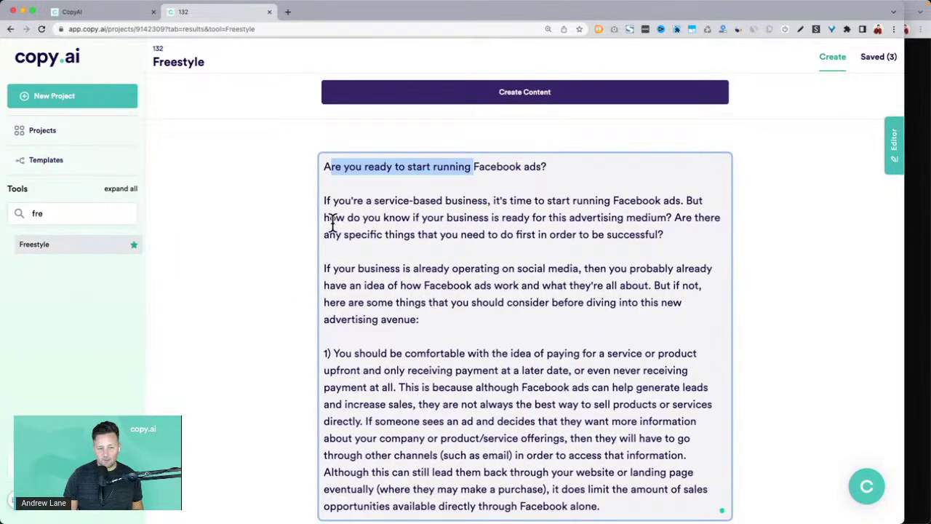
drag(325, 217, 673, 213)
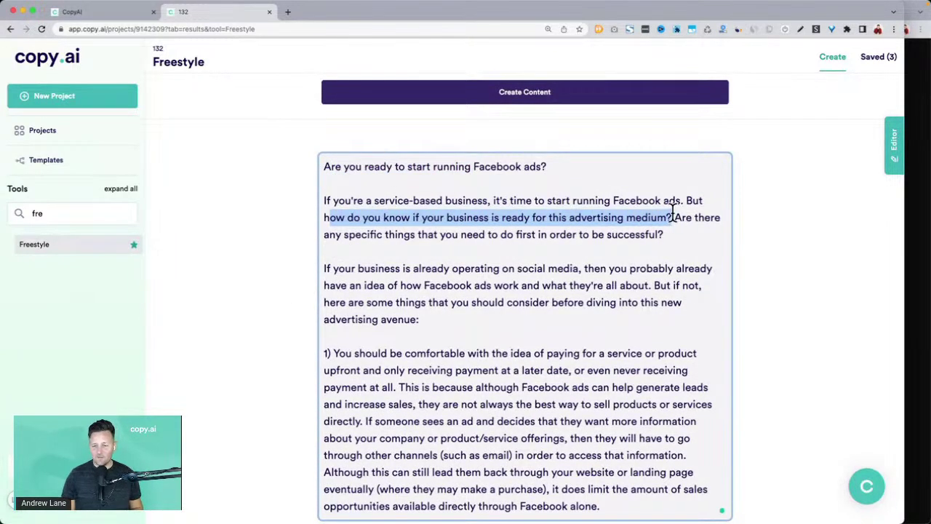
scroll(673, 213, down, 2)
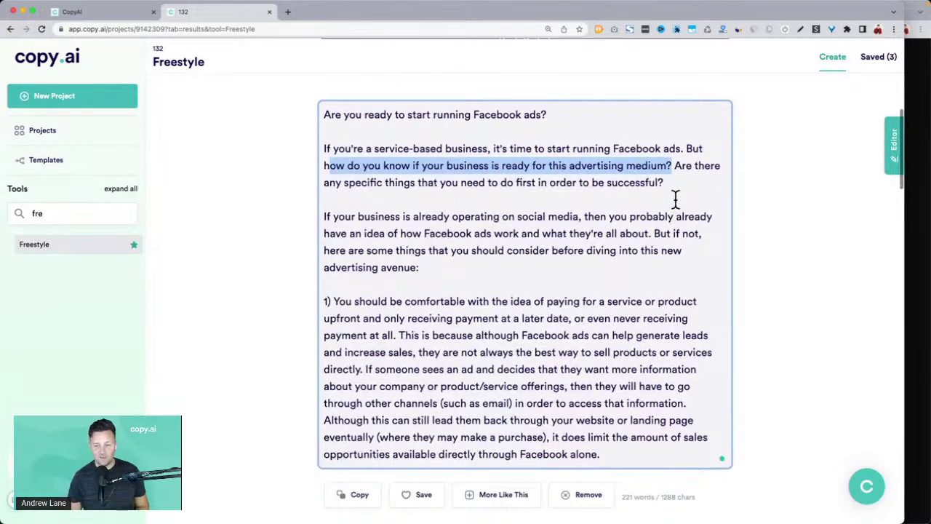
click(536, 152)
drag(322, 147, 692, 181)
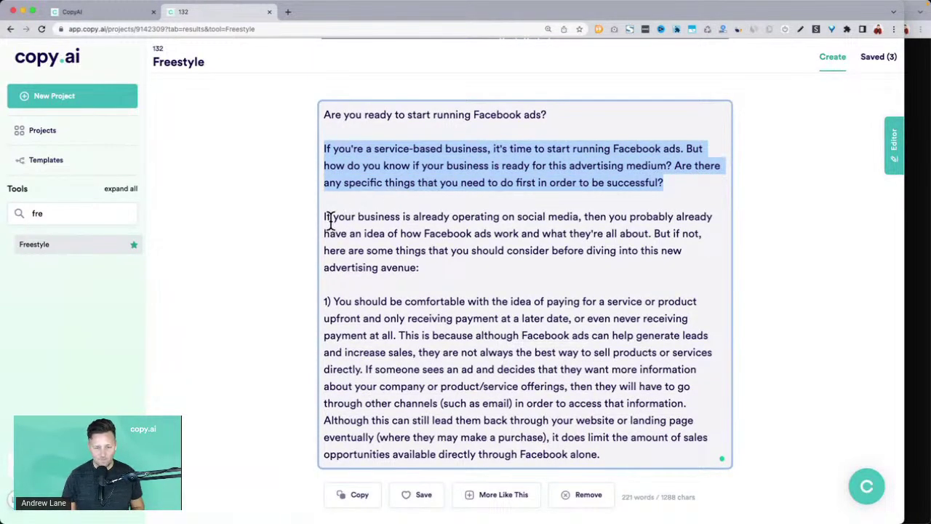
drag(332, 217, 466, 268)
scroll(466, 267, down, 5)
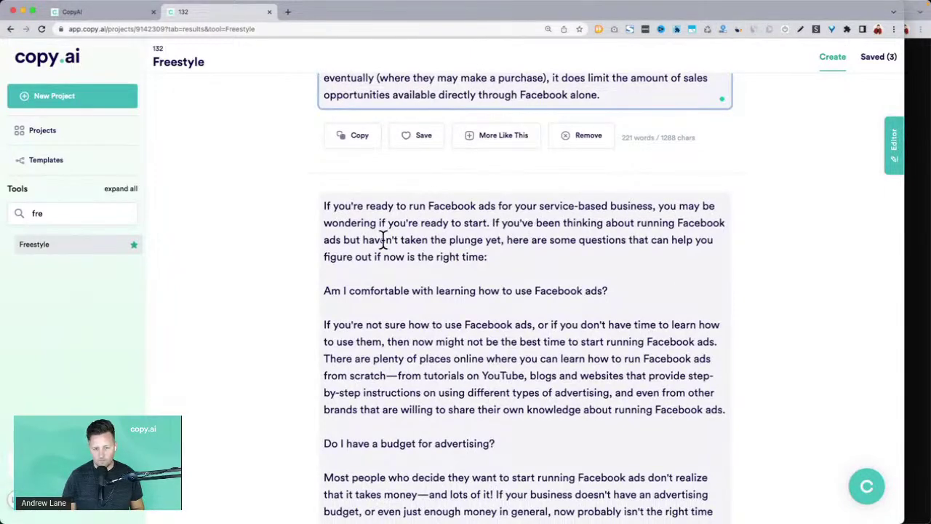
click(502, 239)
drag(502, 239, 320, 170)
scroll(604, 247, down, 1)
click(543, 222)
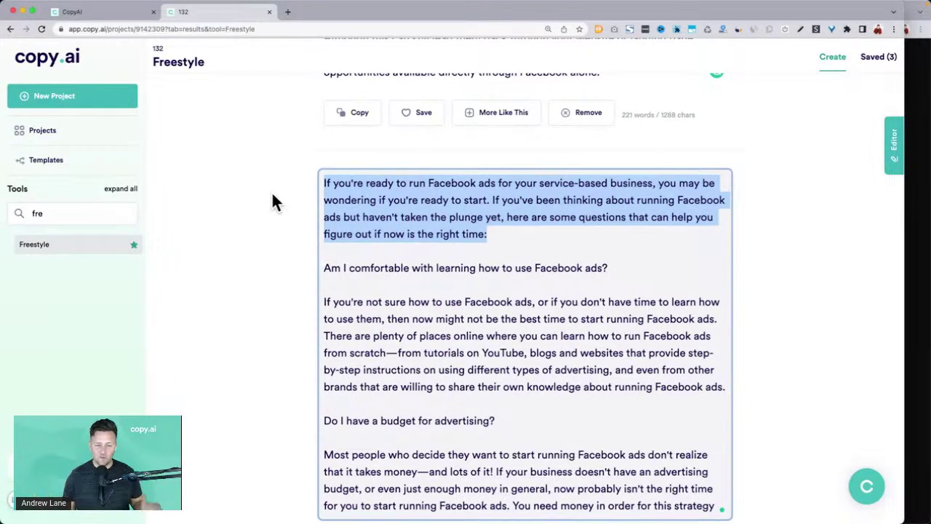
Open the editor beside the results and look over the further drafts and the posts already in the document.
click(893, 142)
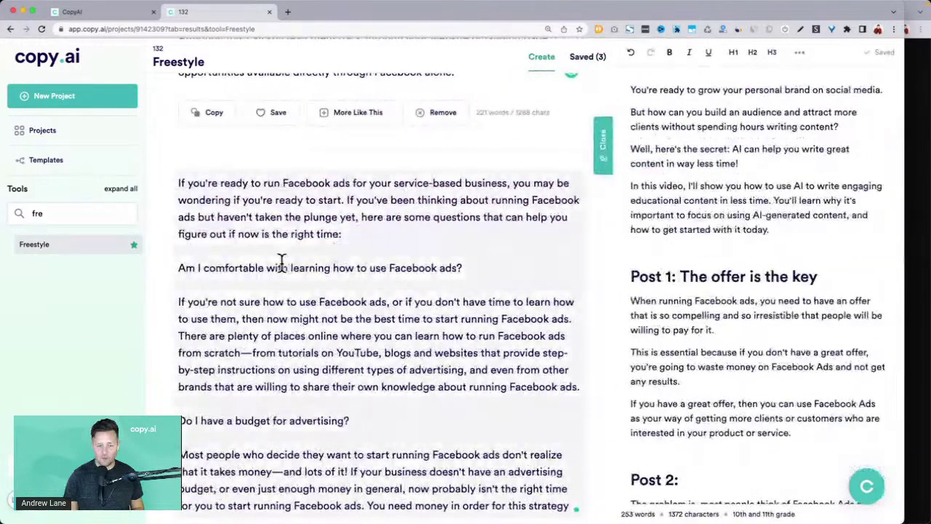
drag(181, 182, 264, 243)
scroll(264, 335, down, 3)
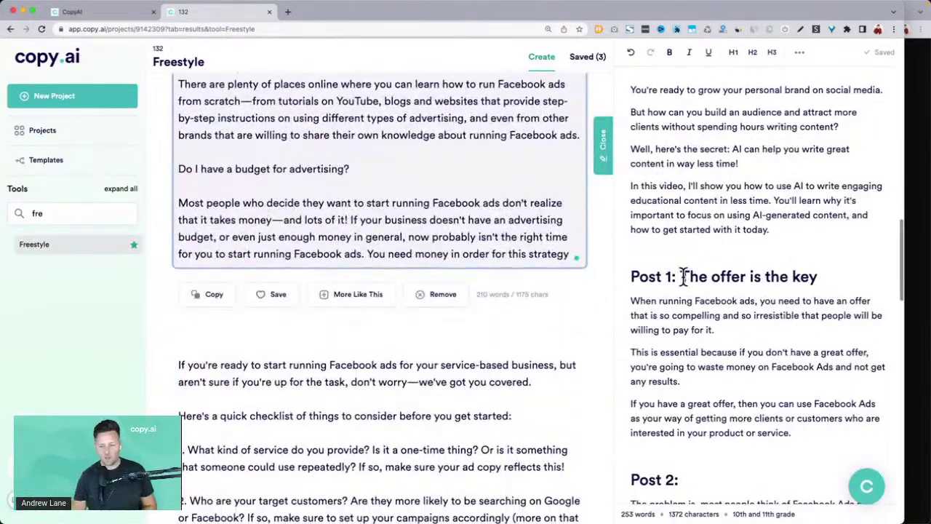
scroll(680, 273, down, 2)
scroll(328, 273, down, 3)
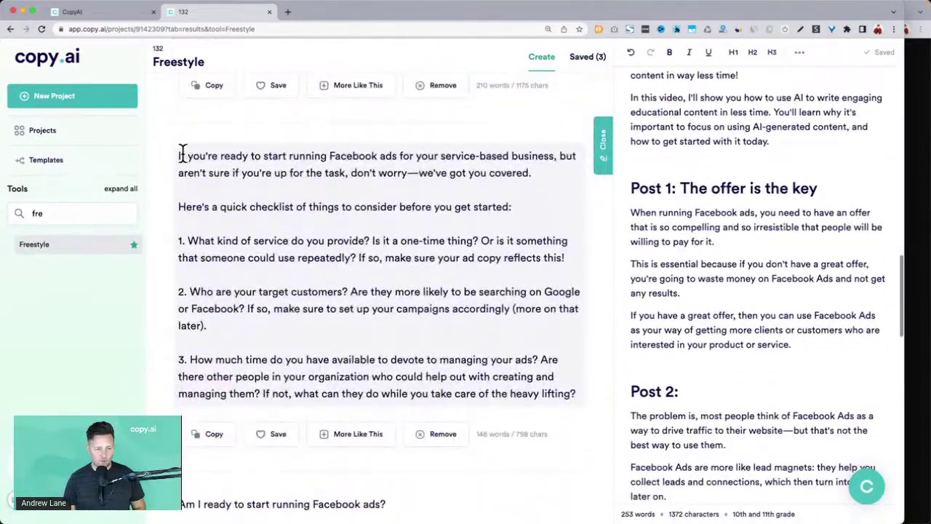
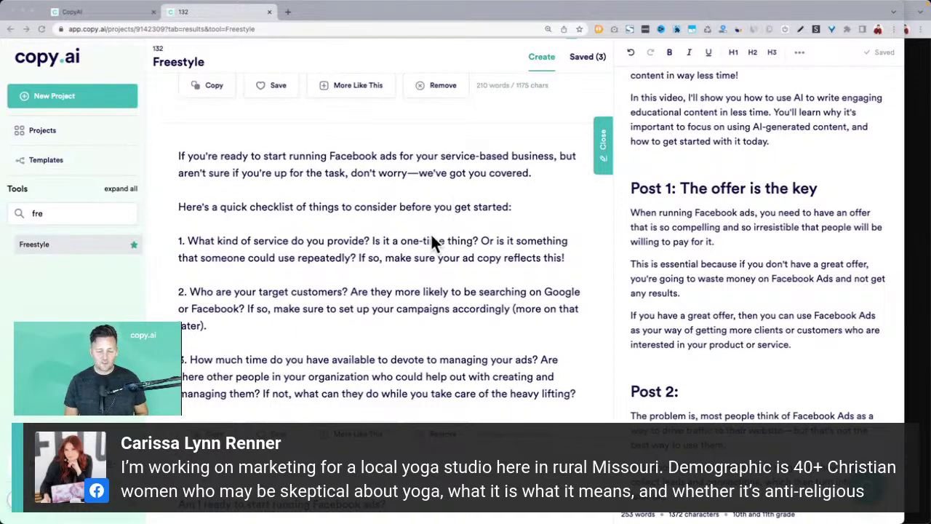
Close the editor and clear the text after "Blog title:" in the main points.
scroll(431, 240, up, 15)
drag(185, 193, 296, 194)
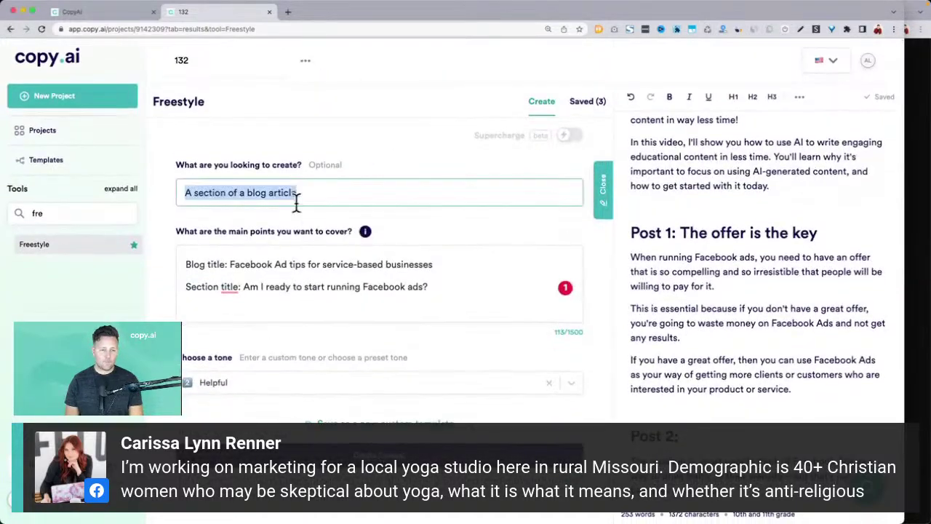
click(230, 264)
key(super+shift+Right)
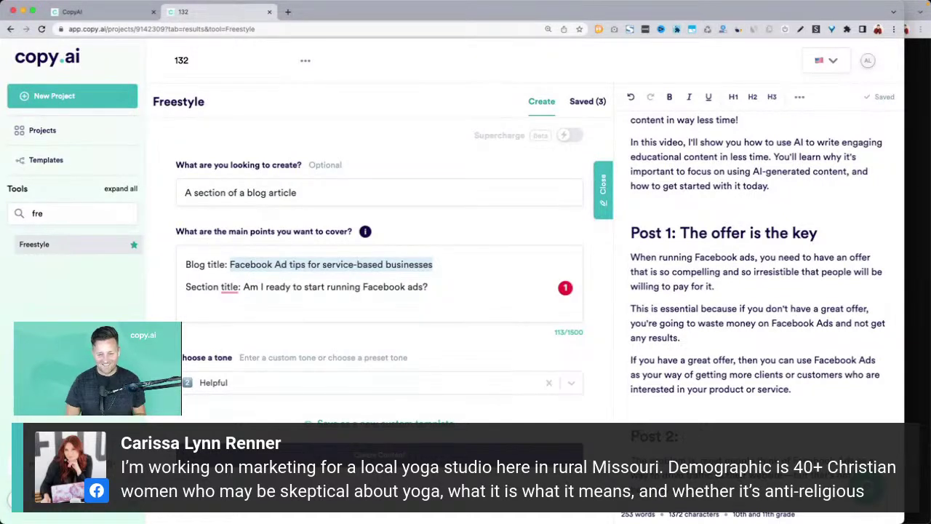
click(608, 214)
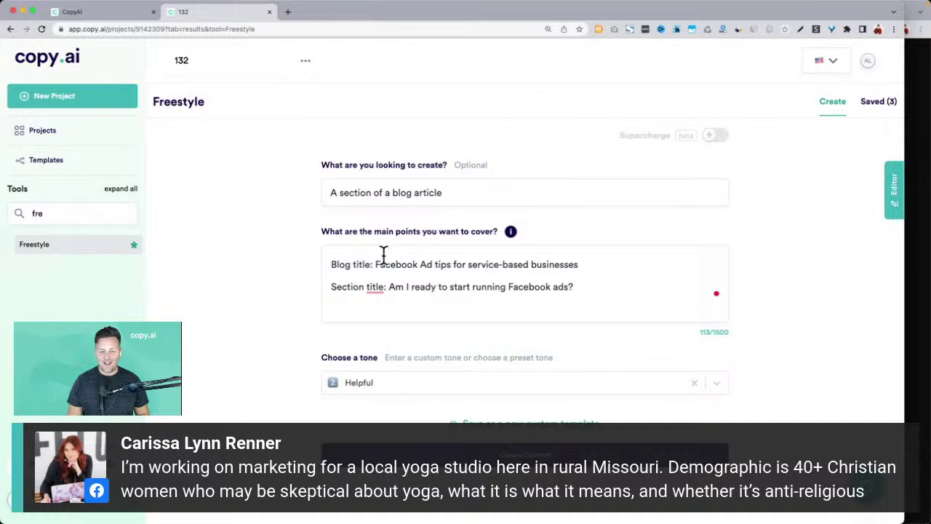
drag(375, 263, 638, 262)
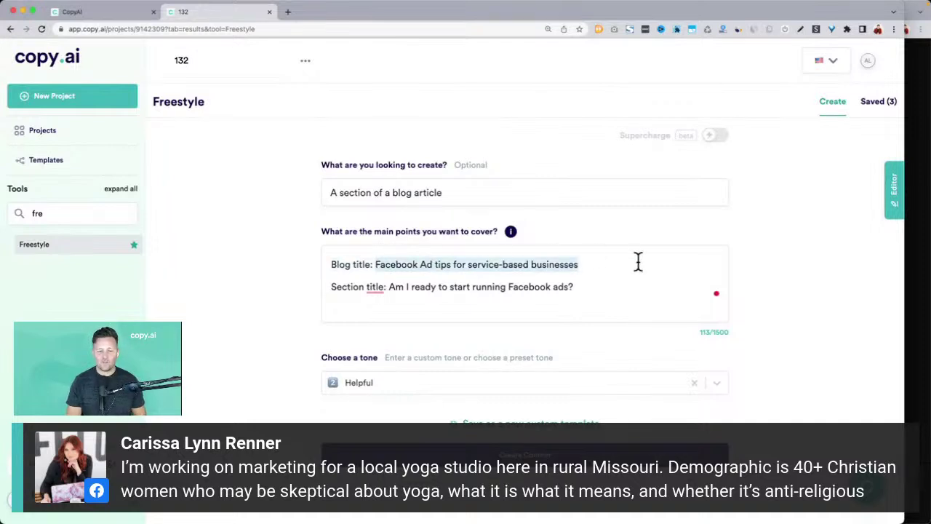
key(BackSpace)
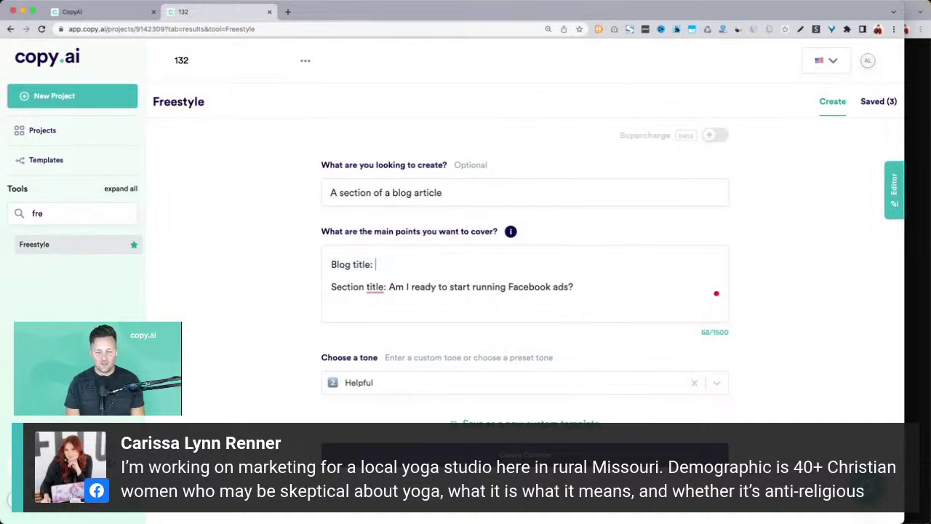
text(Yoga)
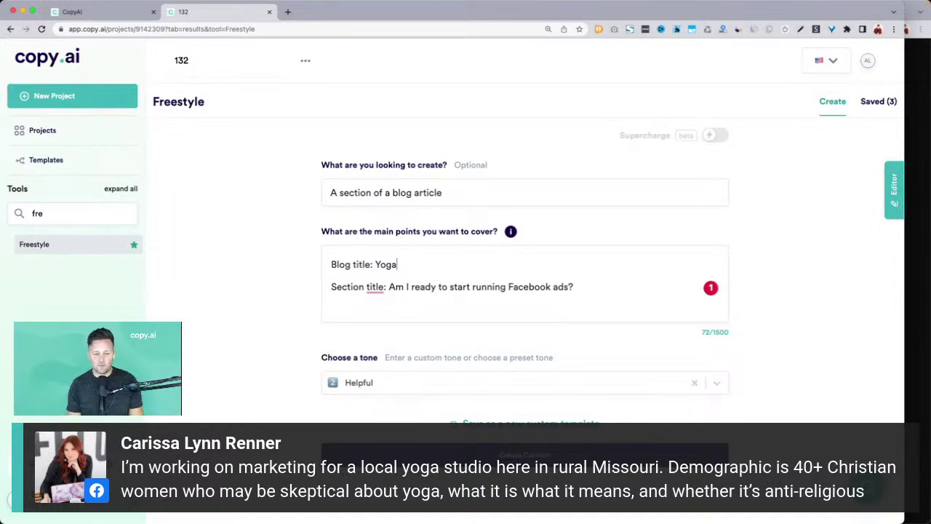
text(is)
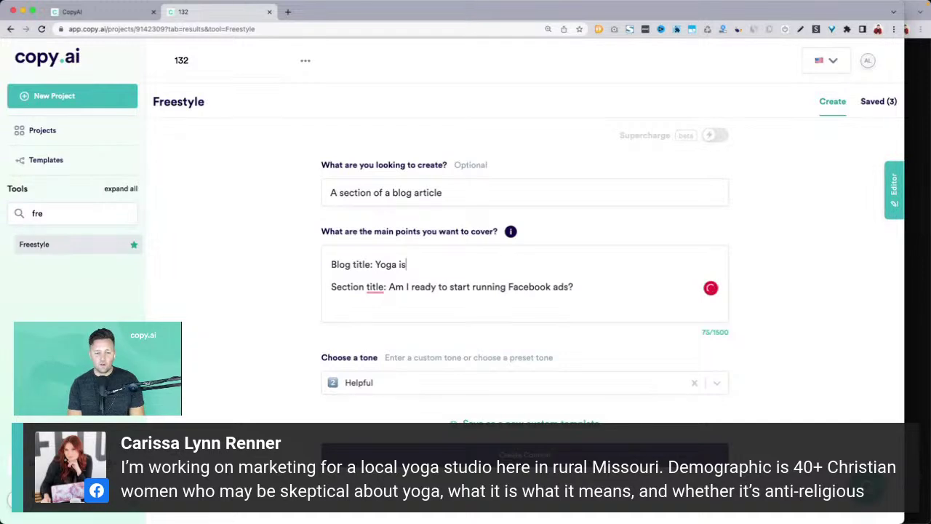
key(BackSpace)
key(BackSpace)
key(BackSpace)
key(BackSpace)
key(BackSpace)
key(BackSpace)
key(BackSpace)
Enter blog title "The Benefits of yoga" and replace the section title with "Show up as your best self. Be of greater service to your community.".
text(The )
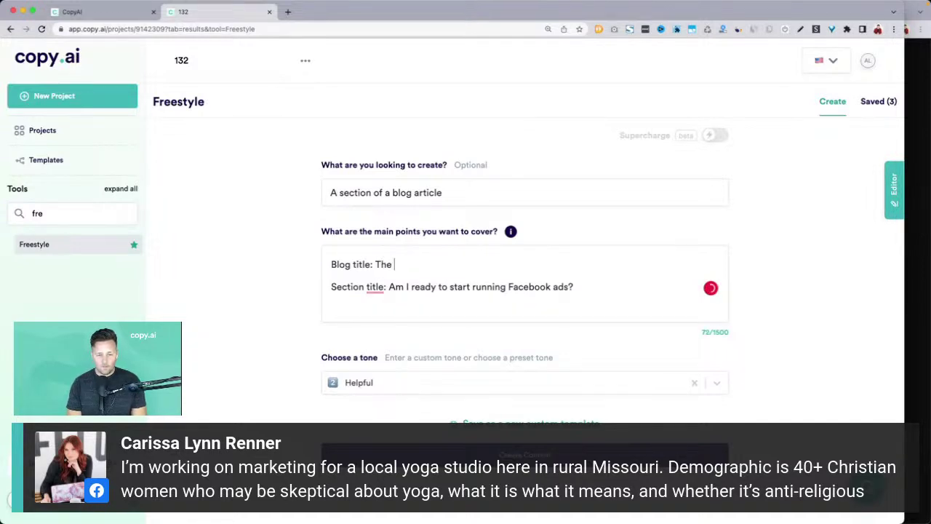
text(Benefits of yoga)
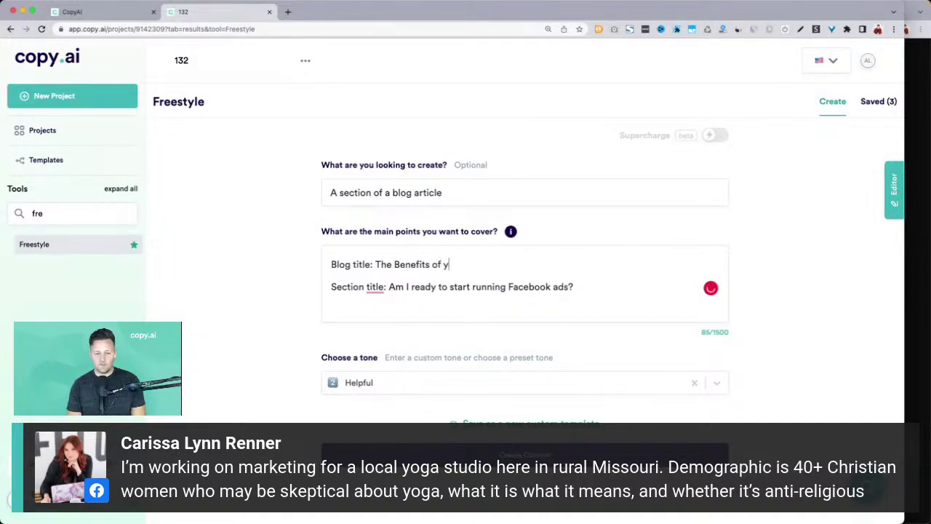
click(389, 288)
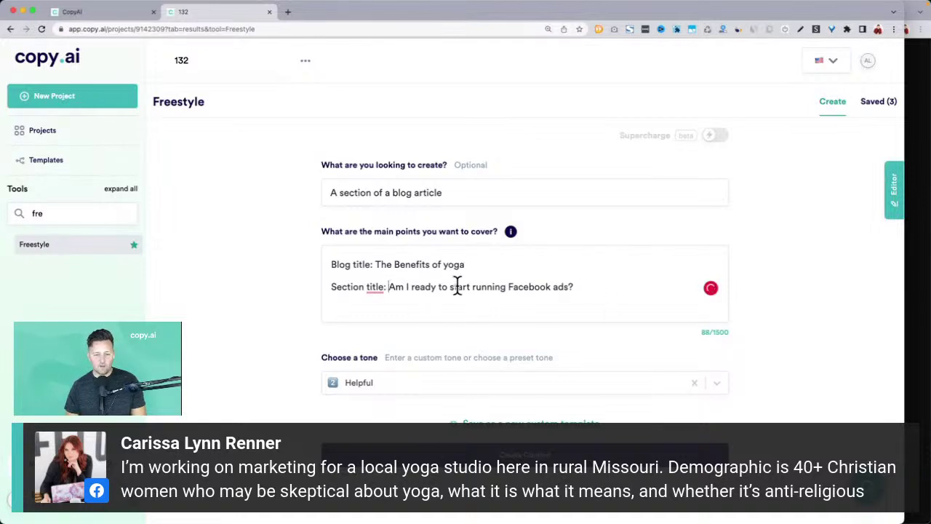
key(super+shift+Right)
text(Show u)
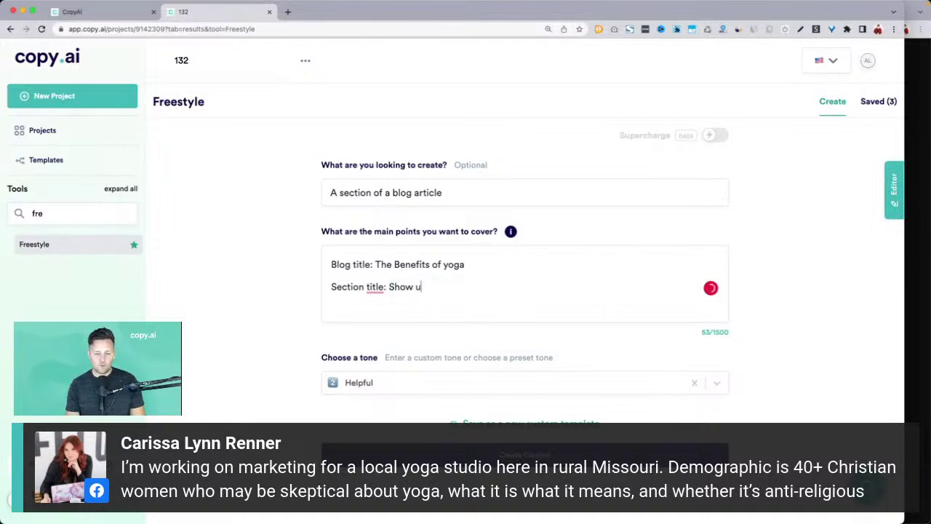
text(p as your best )
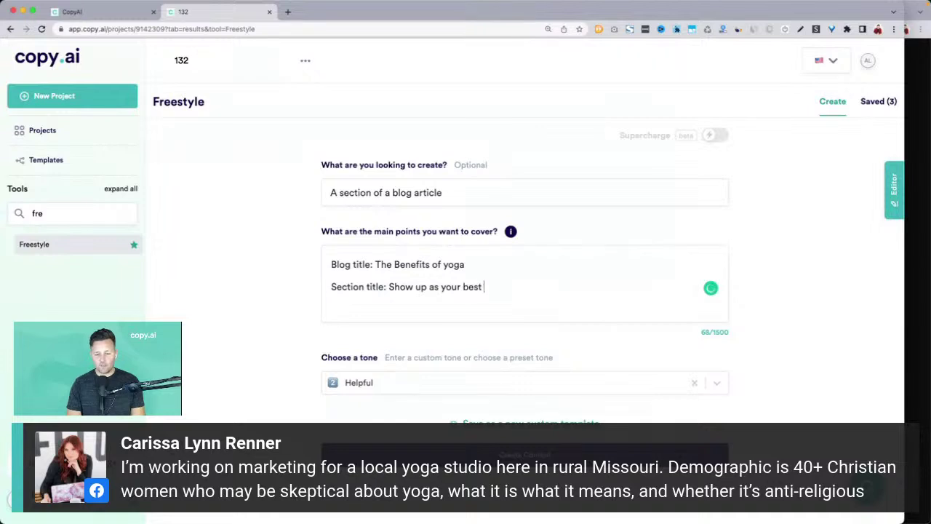
text(self. B)
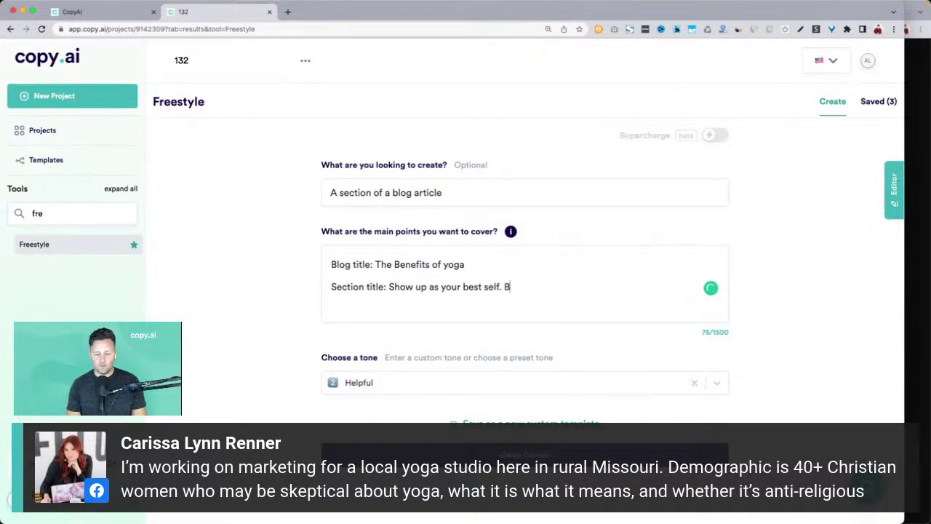
text(e of greater )
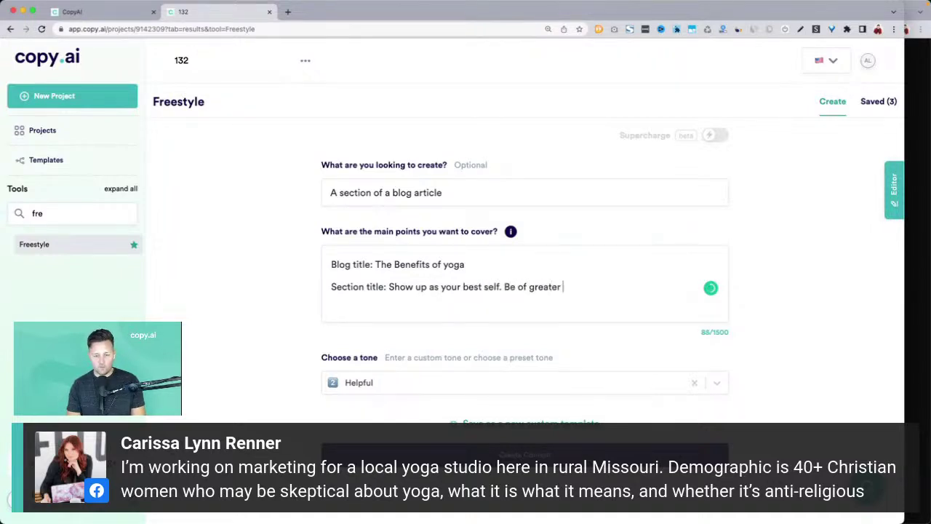
text(service to your community.)
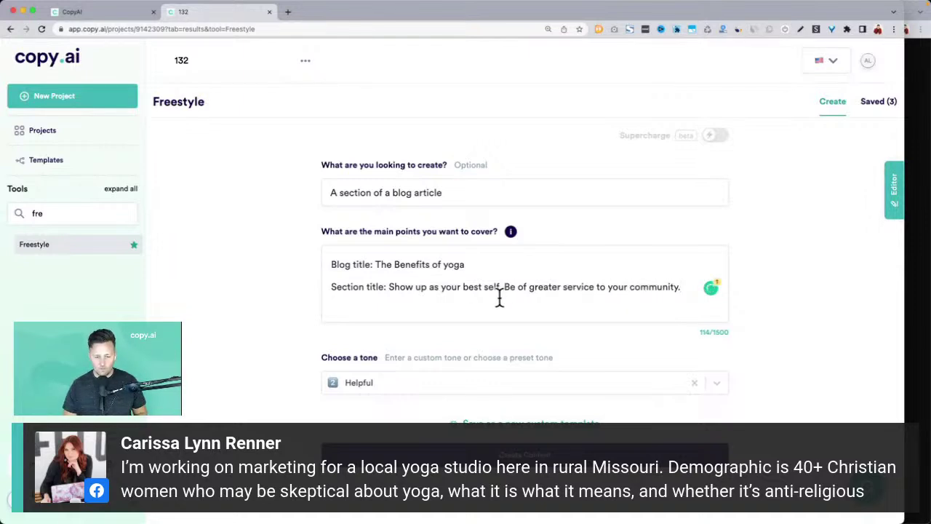
Set the tone to Friendly and generate the yoga blog section.
click(367, 382)
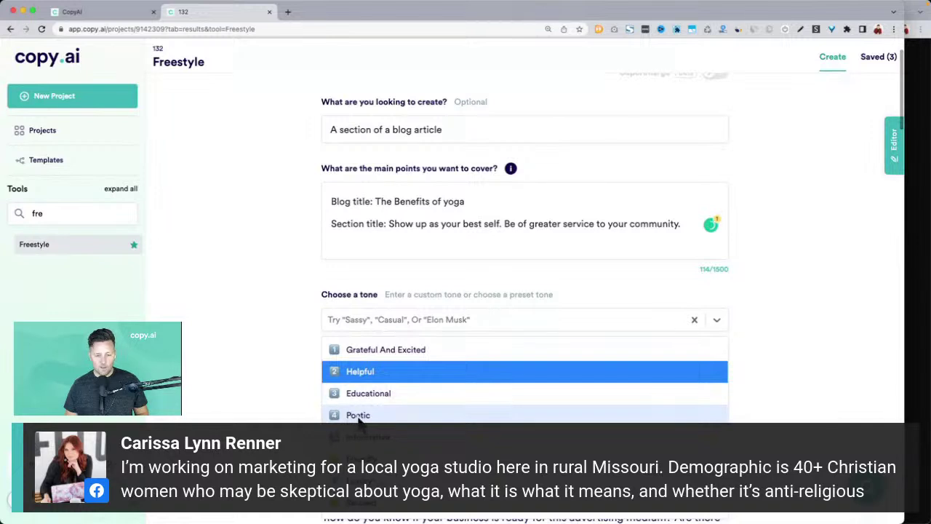
scroll(403, 418, down, 4)
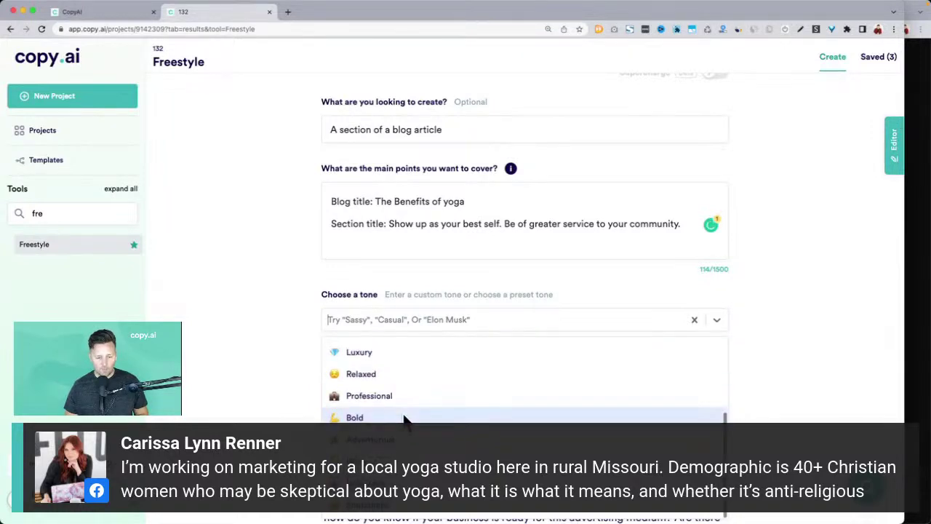
scroll(403, 420, up, 3)
click(383, 381)
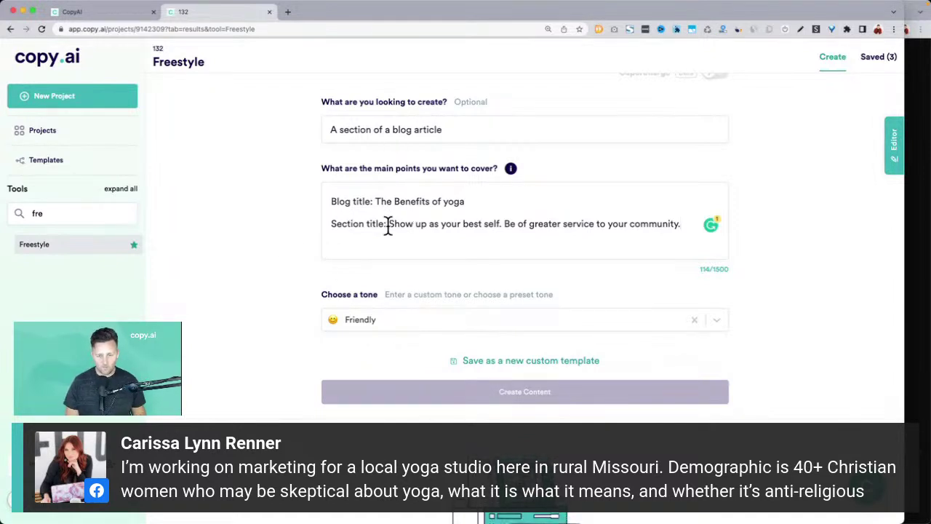
Read through the first generated yoga draft, paragraph by paragraph, including its points on stress relief and community.
scroll(270, 230, down, 3)
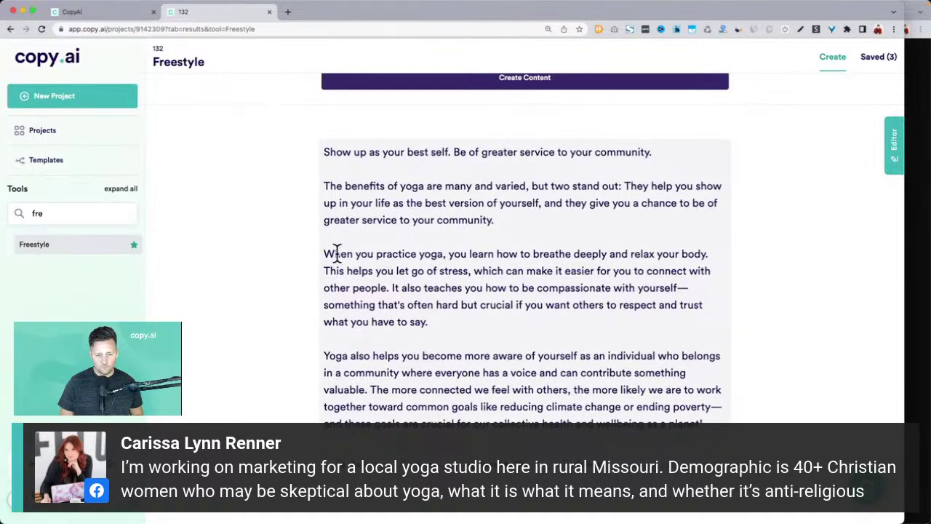
drag(337, 253, 726, 258)
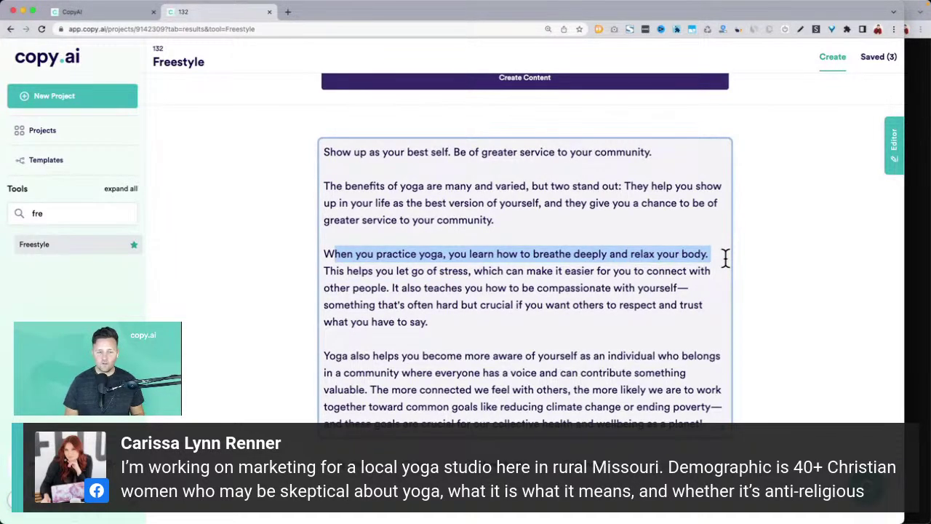
click(300, 285)
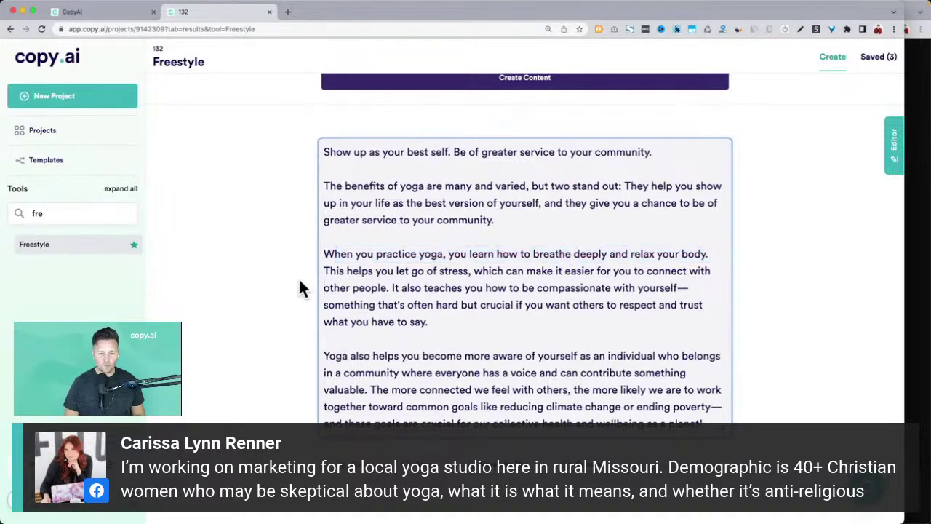
drag(325, 253, 710, 253)
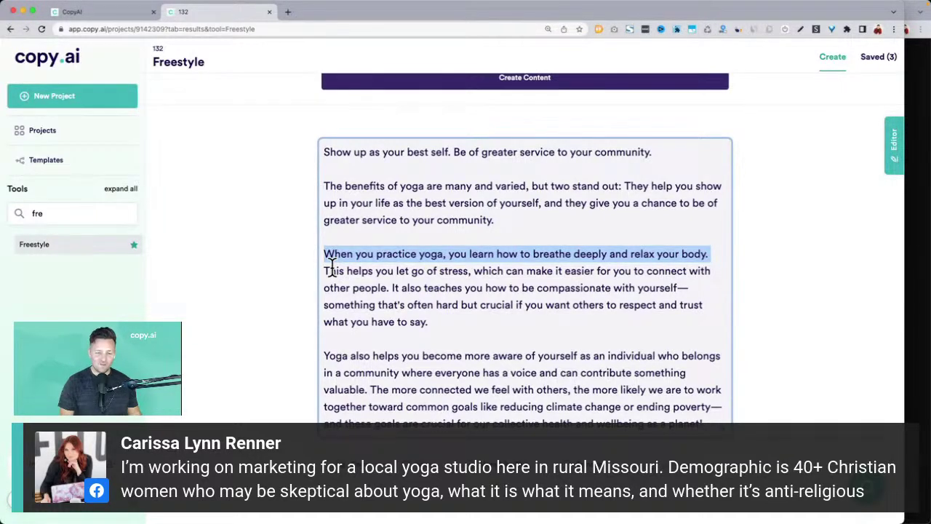
click(331, 269)
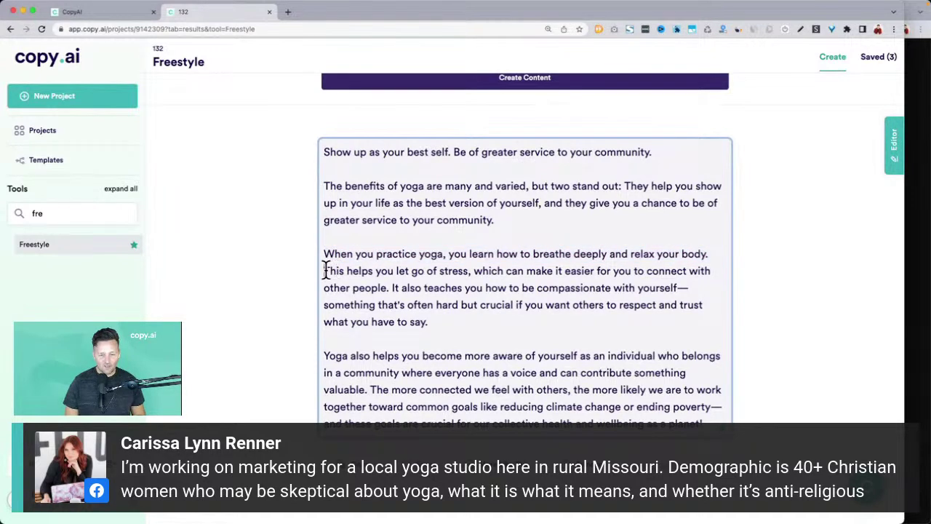
drag(322, 266, 391, 287)
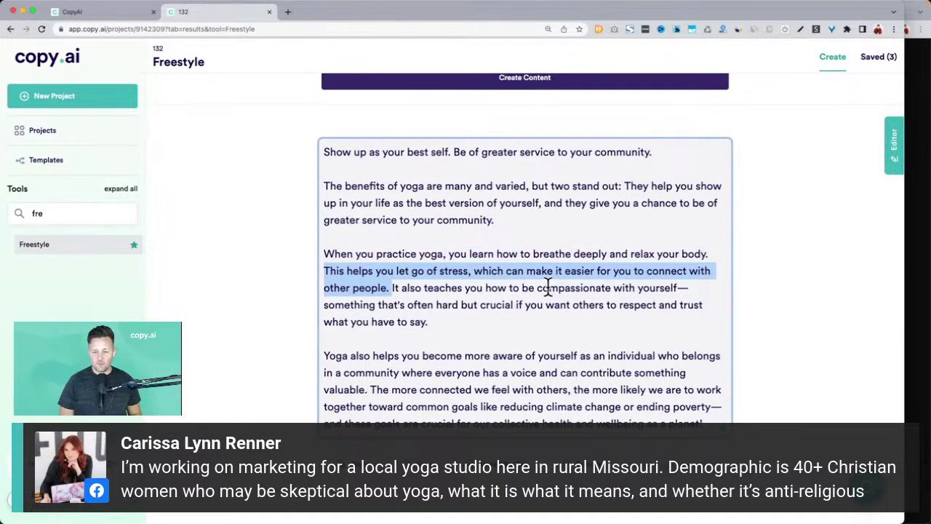
scroll(524, 289, down, 2)
drag(321, 313, 633, 367)
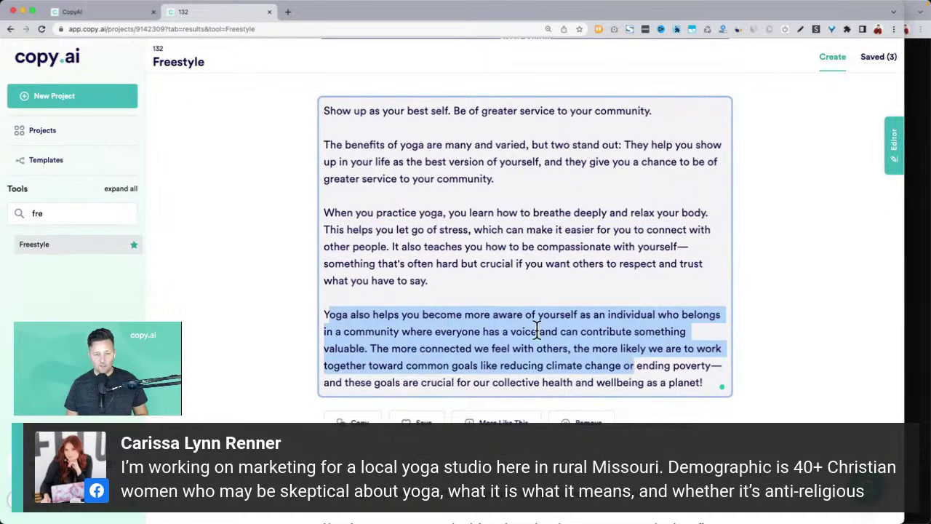
click(264, 268)
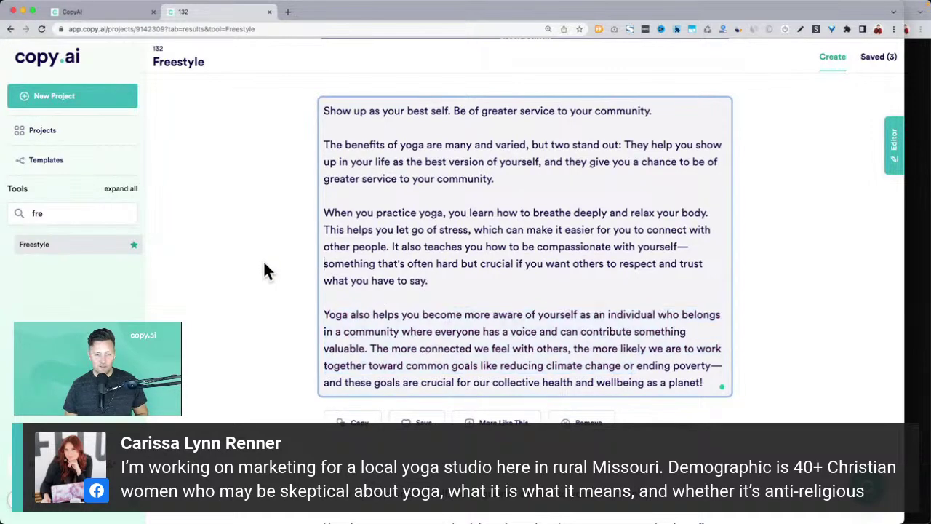
Look over the remaining Friendly-tone yoga drafts below the first one, checking how each opens and covers the benefits.
scroll(264, 267, down, 10)
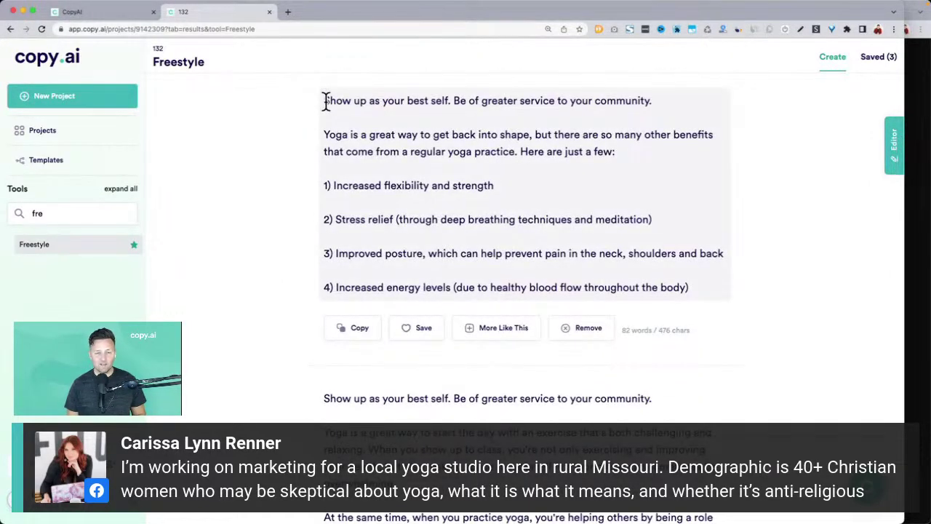
click(327, 137)
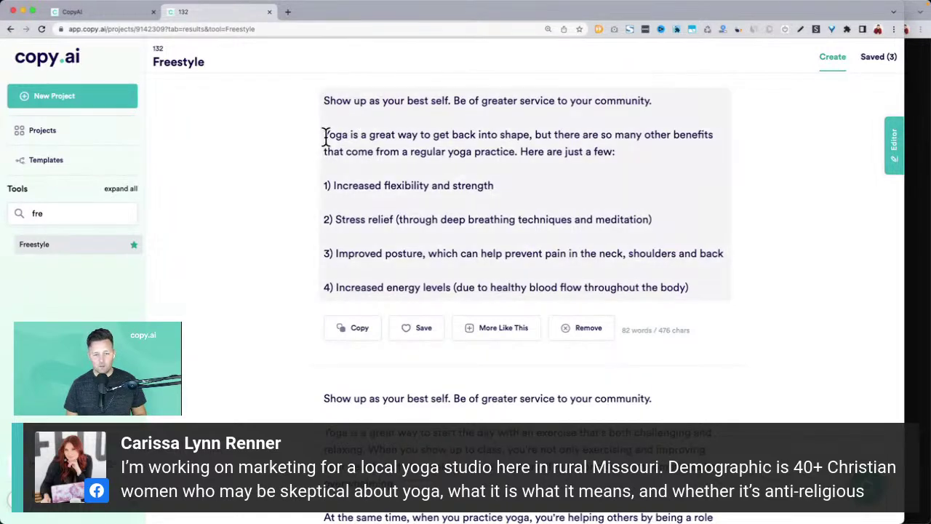
double_click(329, 135)
drag(357, 138, 561, 252)
scroll(560, 253, down, 3)
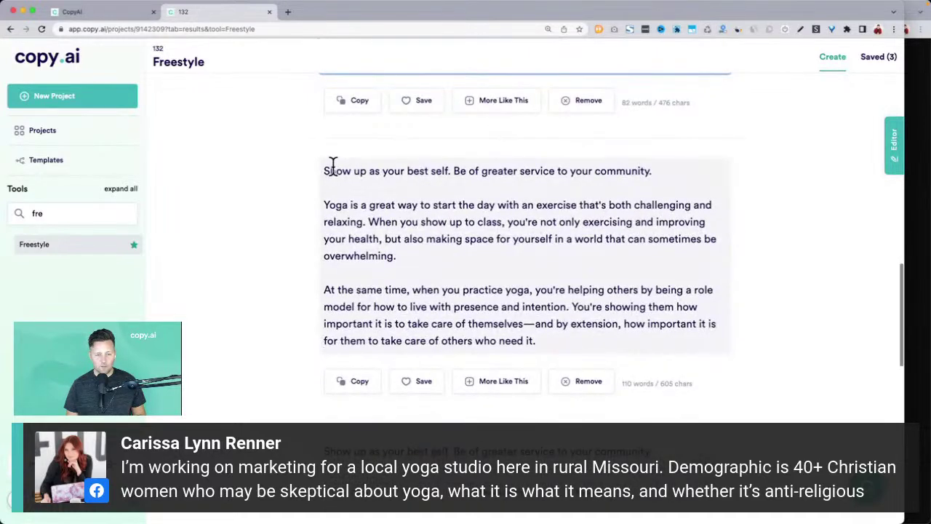
drag(325, 204, 385, 222)
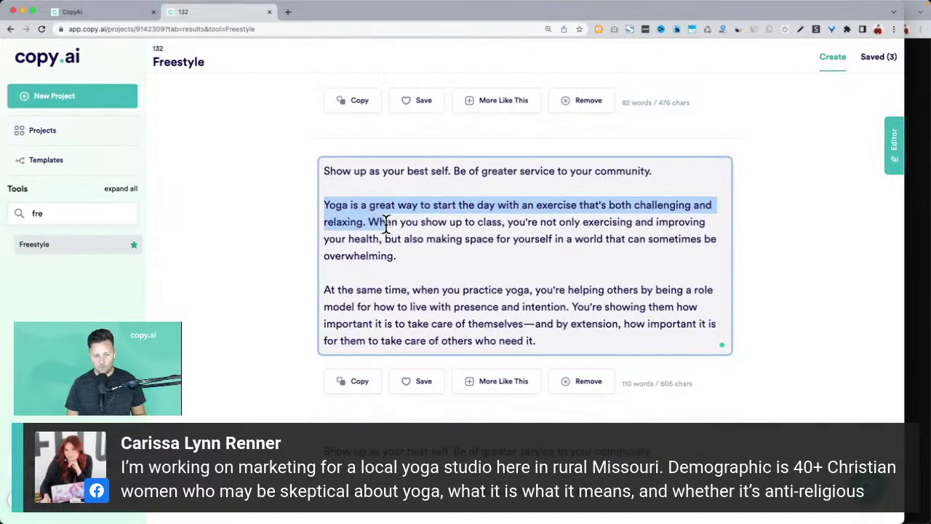
scroll(407, 218, down, 3)
scroll(344, 362, down, 2)
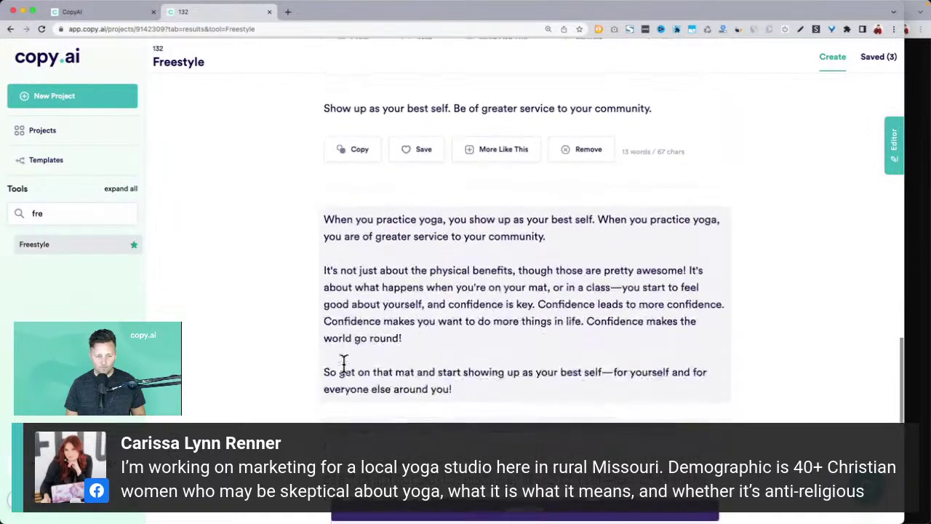
drag(325, 275, 513, 306)
Add "Target audience: Christian women over 40 who want to feel healthier so they can realize their full potential" to the main points and regenerate the content.
scroll(513, 305, up, 10)
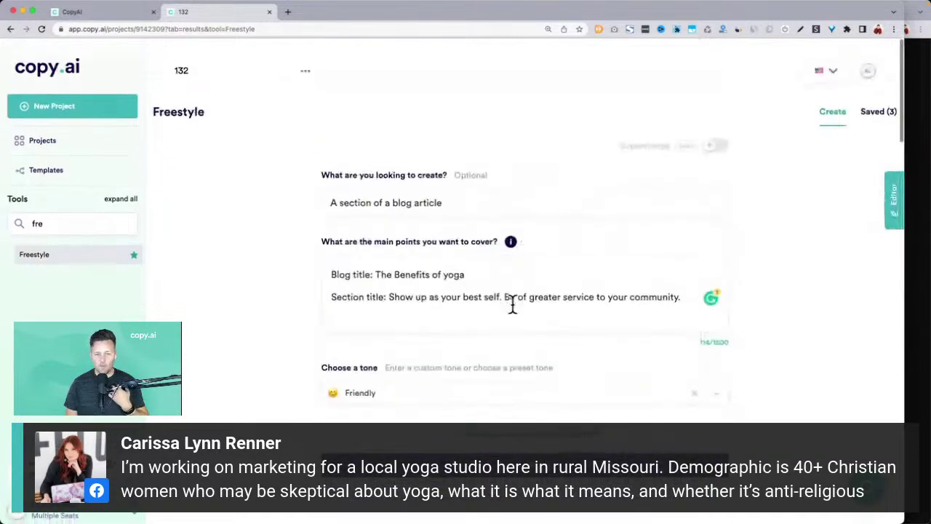
click(573, 298)
key(Return)
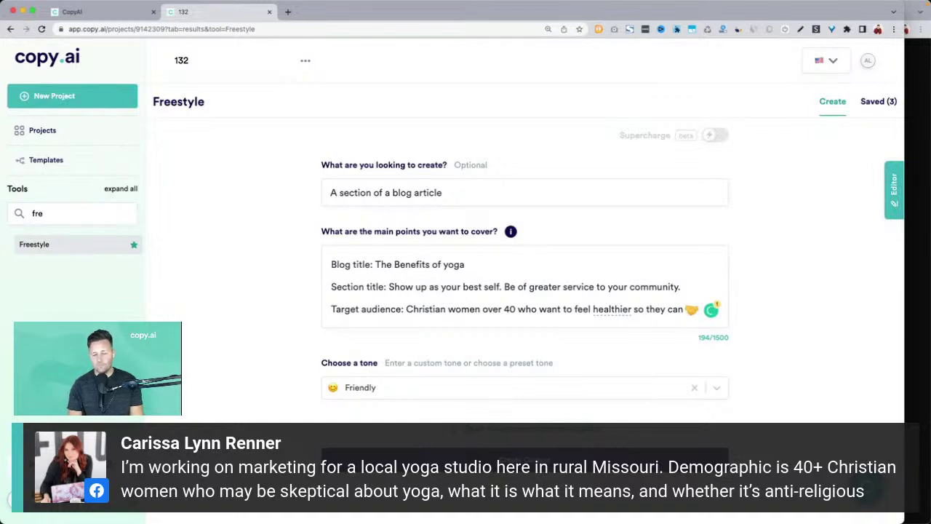
text(ze their full potential)
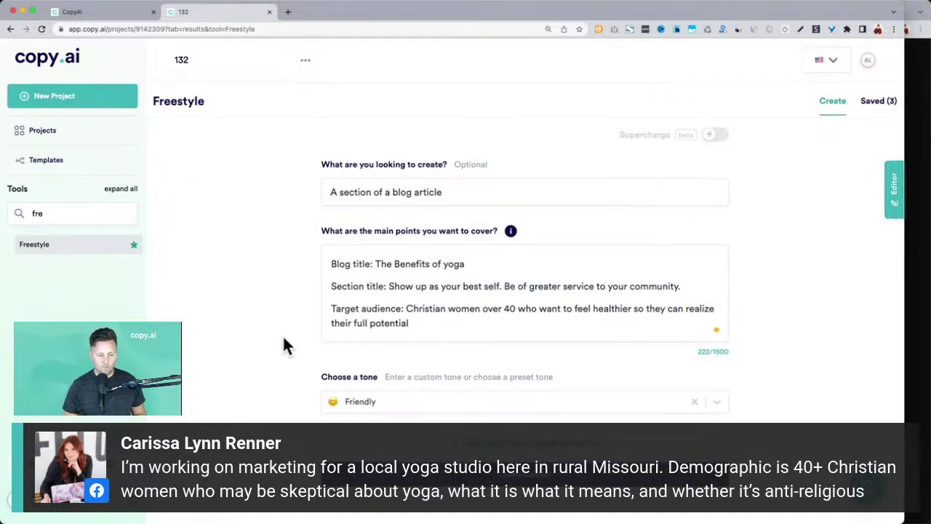
scroll(288, 342, down, 3)
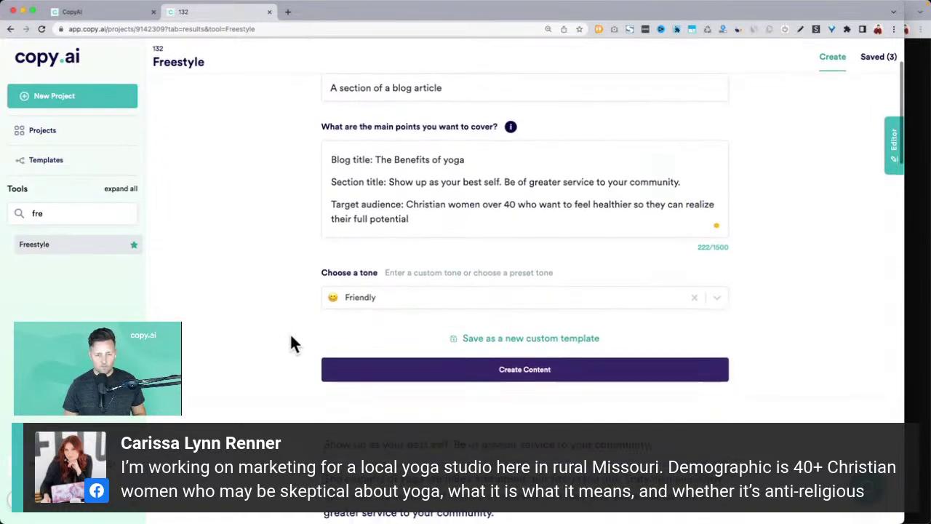
click(591, 372)
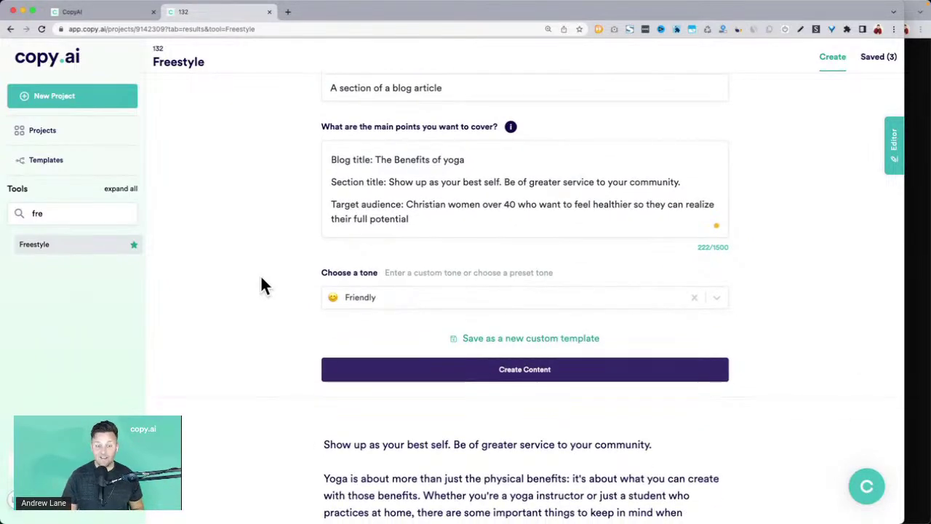
Read the new audience-targeted yoga drafts, examining the first one's paragraphs on serving others and feeling healthier.
scroll(261, 274, down, 3)
scroll(262, 283, down, 3)
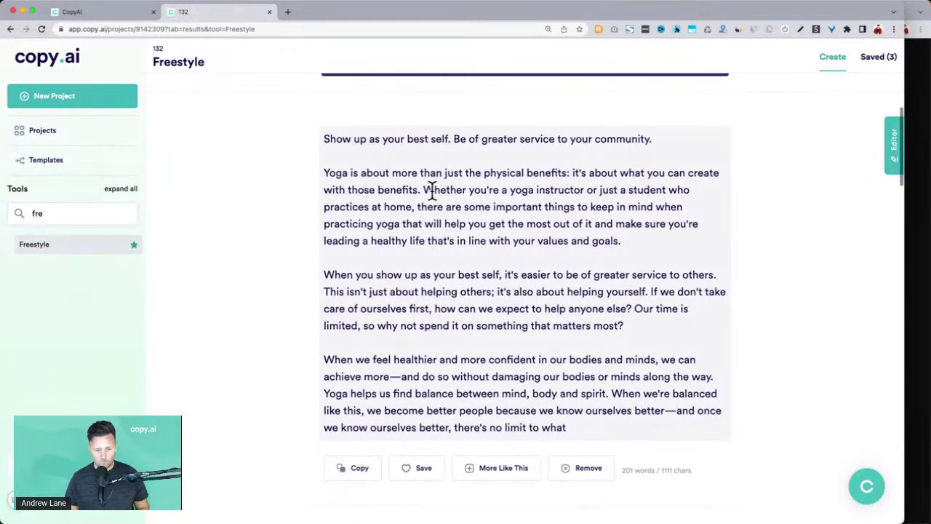
scroll(431, 189, down, 1)
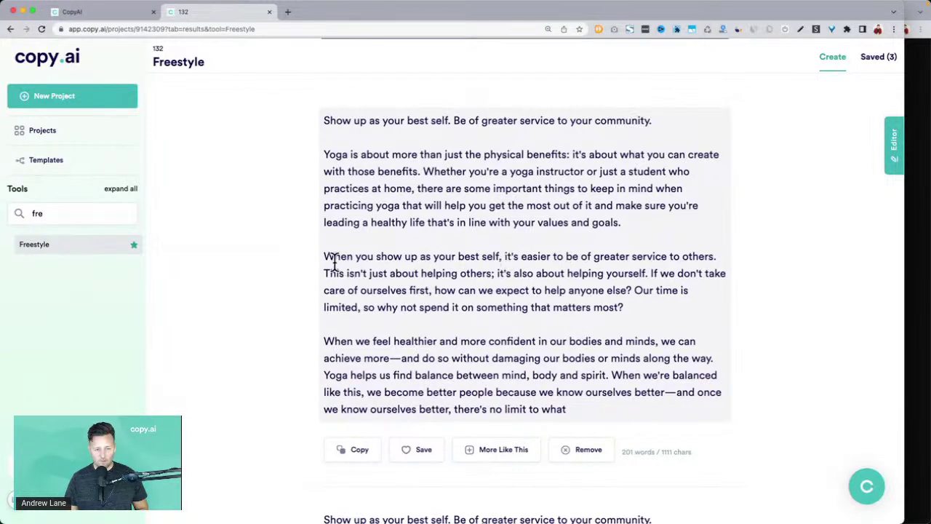
drag(326, 258, 629, 294)
click(647, 306)
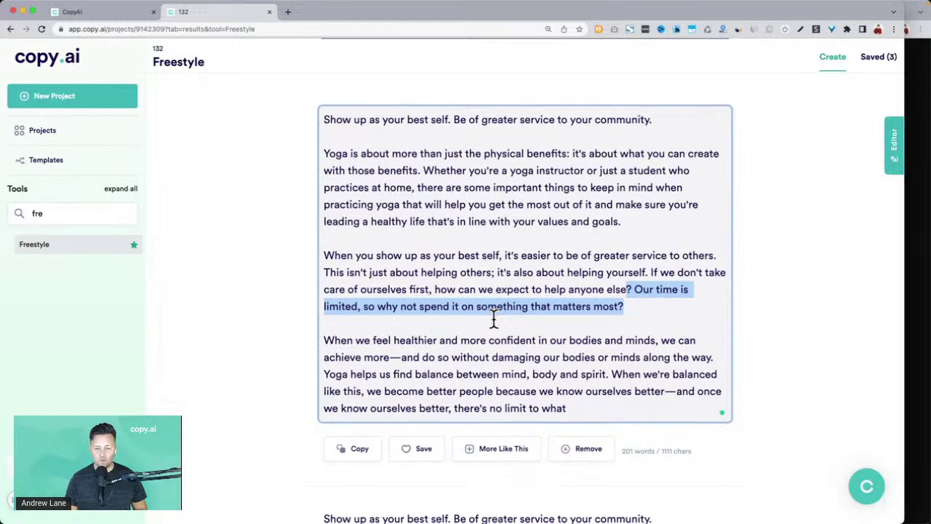
scroll(494, 321, down, 1)
mouse_move(322, 286)
mouse_down()
mouse_move(621, 283)
mouse_move(435, 302)
mouse_move(515, 314)
mouse_move(406, 317)
mouse_up()
click(405, 317)
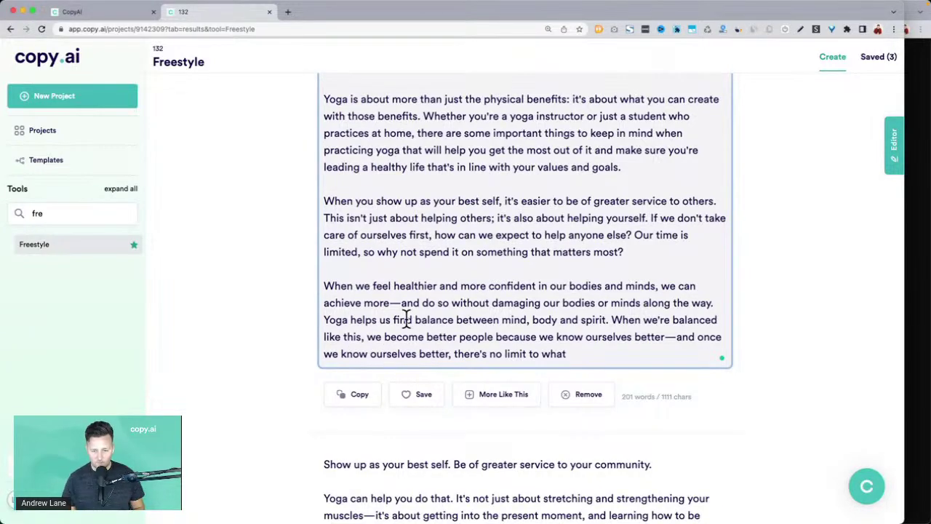
scroll(406, 320, down, 4)
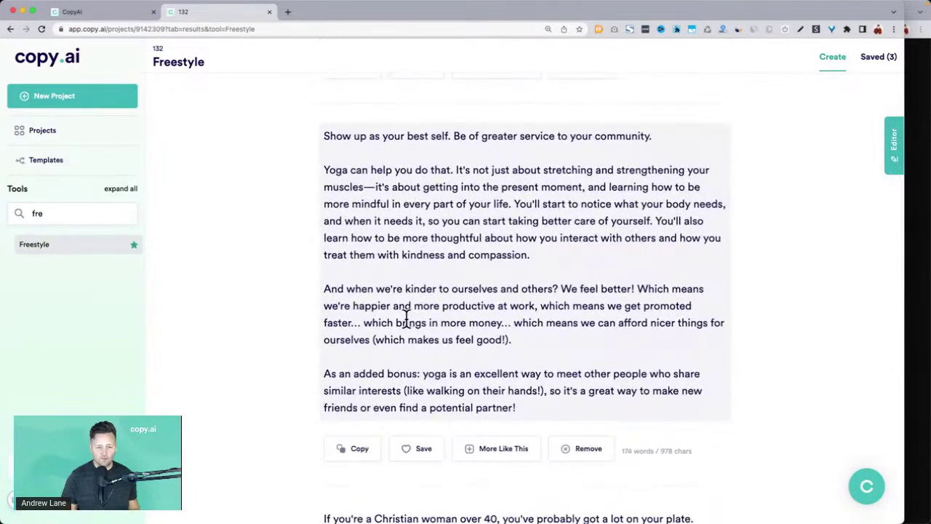
Create and apply the custom tone "Christian" and generate the yoga blog section again.
scroll(406, 320, up, 1)
scroll(406, 320, up, 10)
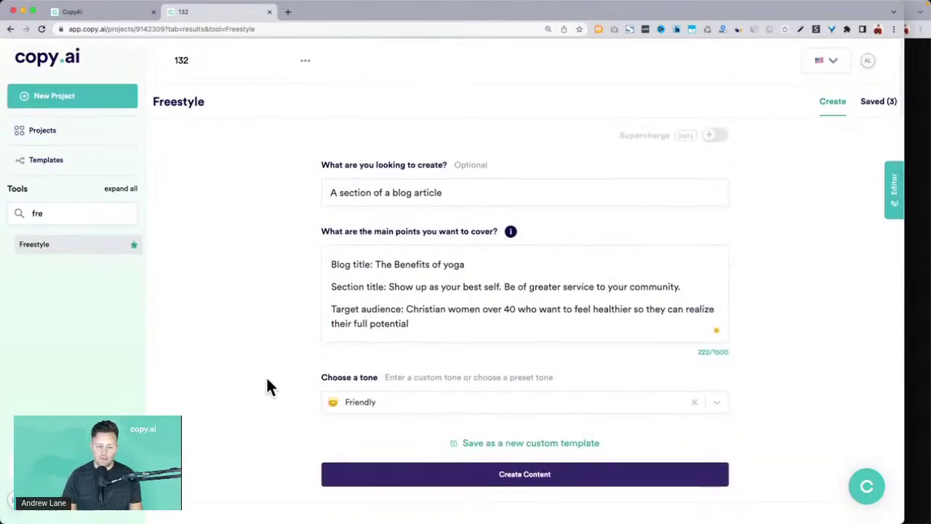
click(371, 401)
text(Christian)
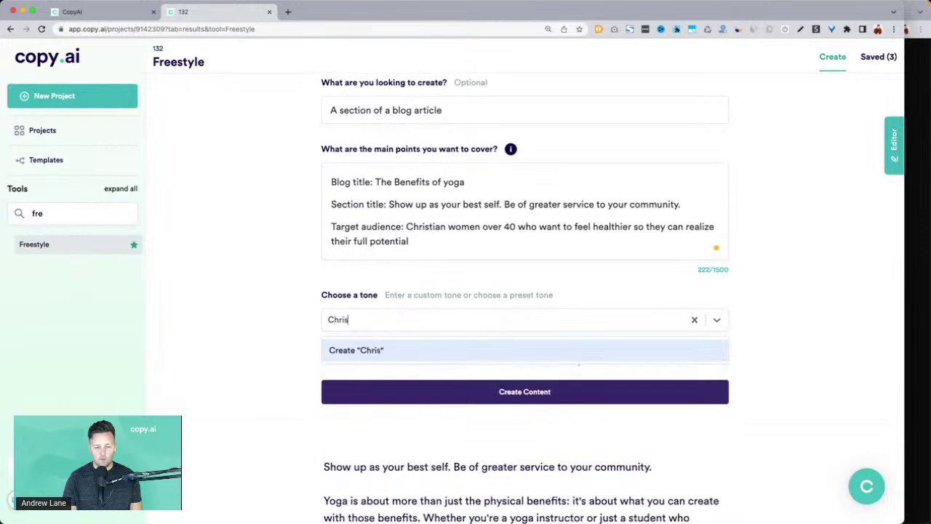
click(390, 352)
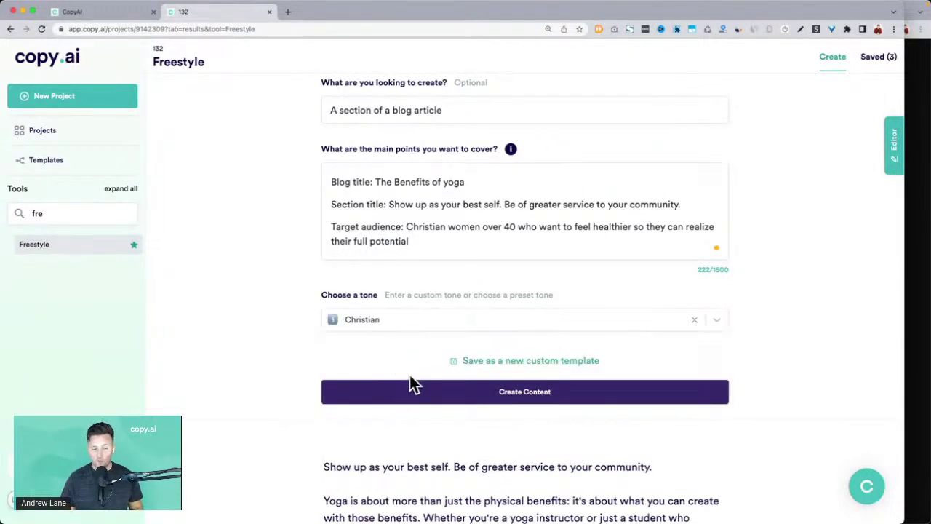
click(411, 393)
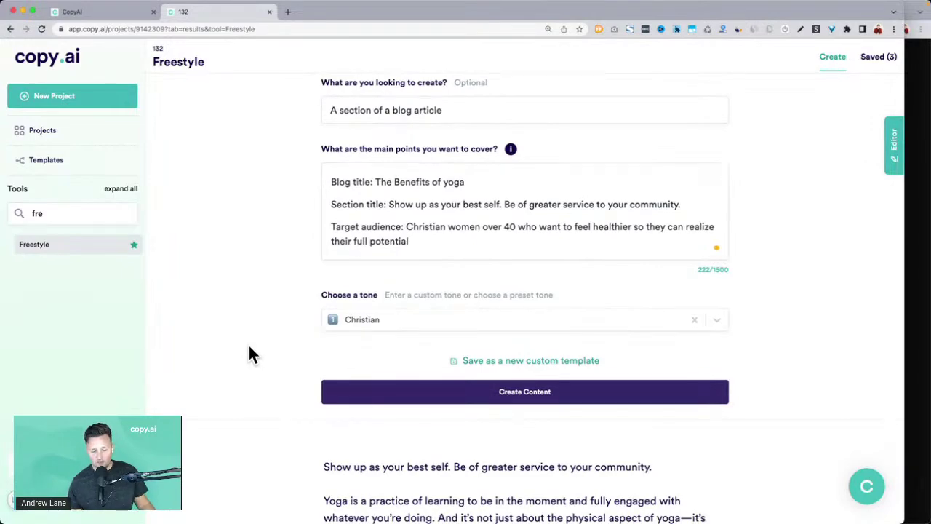
Read the first Christian-tone yoga draft closely, examining how it addresses women over 40, community and making time for themselves.
scroll(249, 347, down, 5)
scroll(249, 350, down, 2)
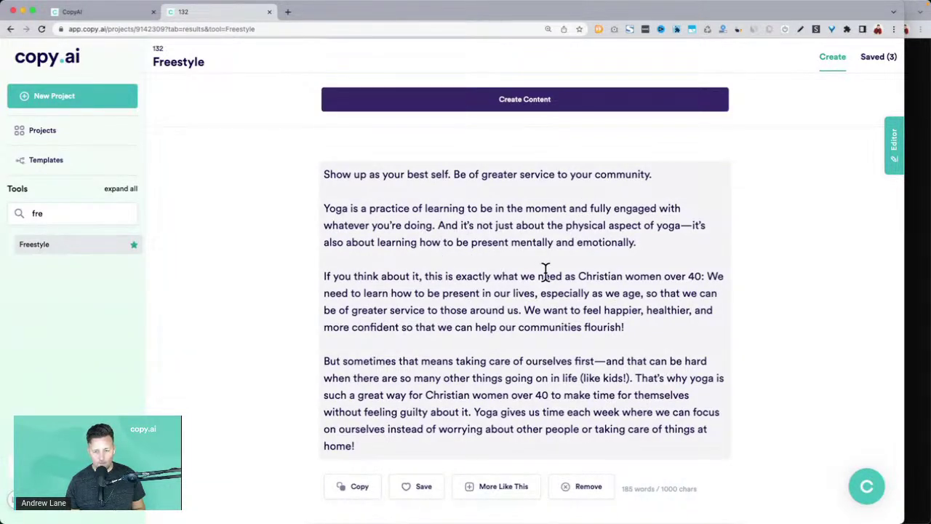
drag(333, 278, 702, 274)
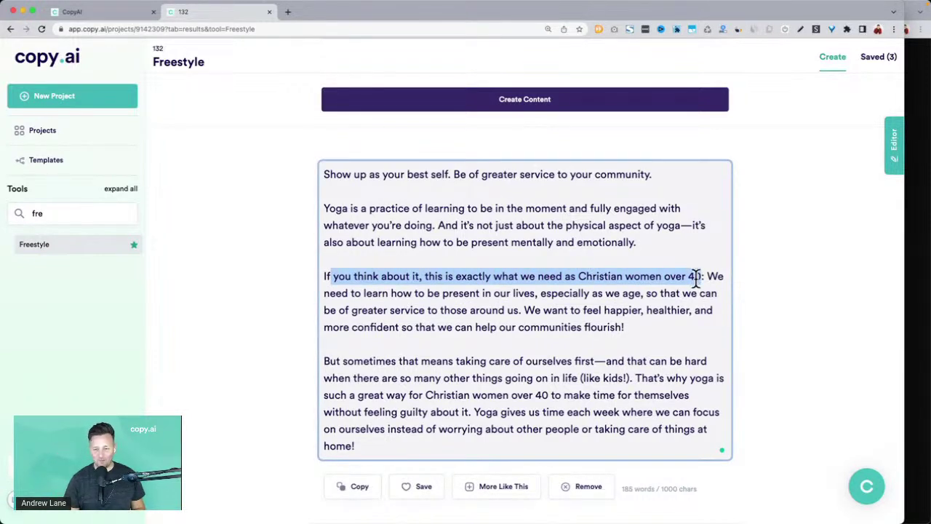
drag(358, 307, 580, 300)
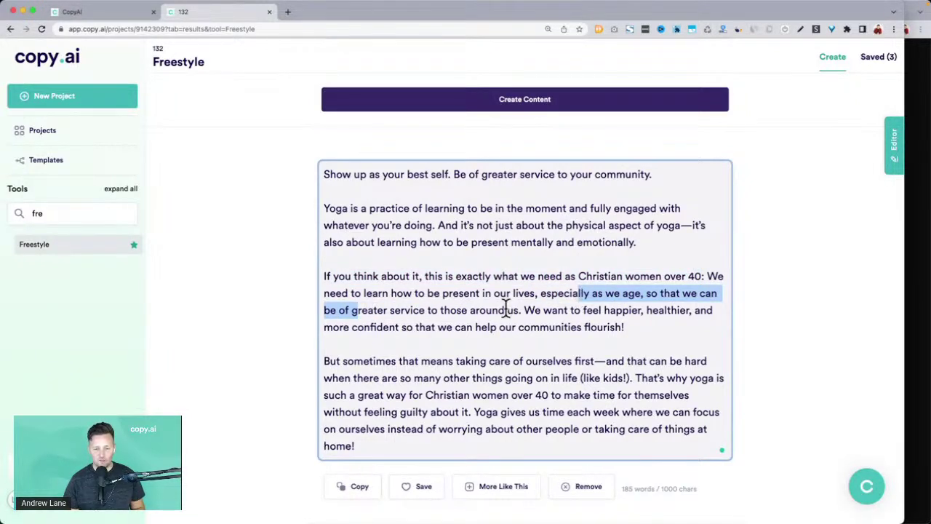
drag(524, 310, 642, 322)
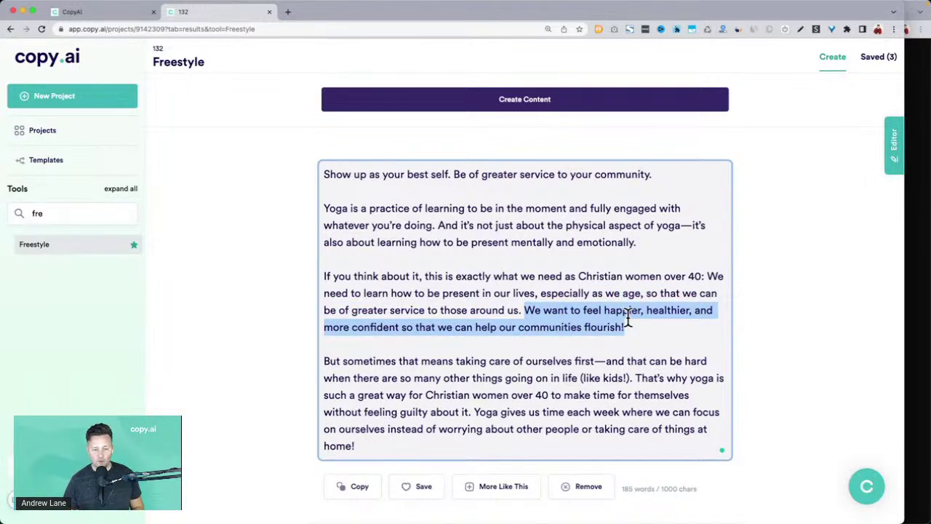
scroll(628, 320, down, 1)
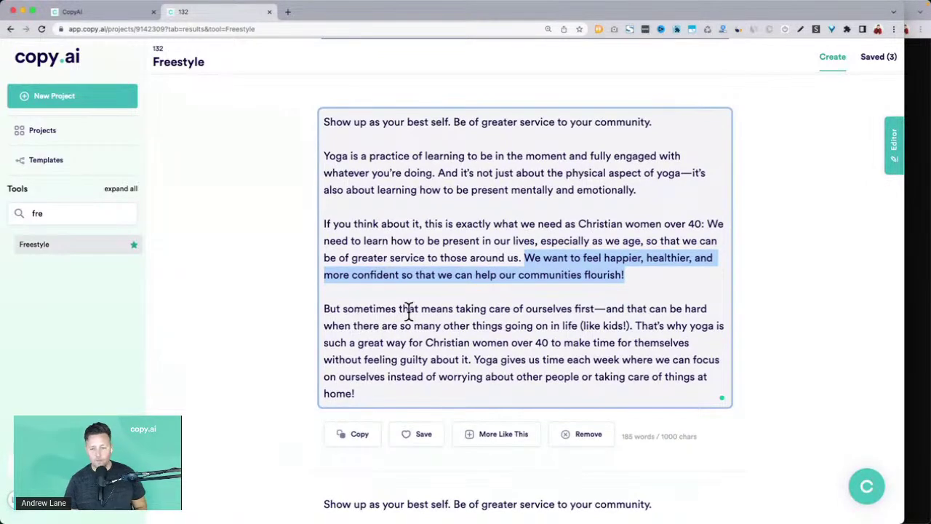
drag(339, 327, 628, 325)
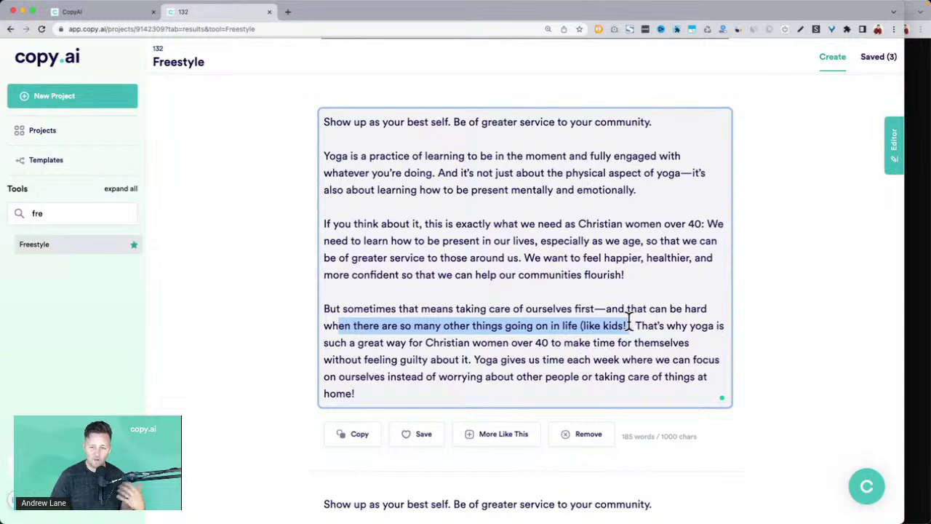
drag(629, 325, 641, 321)
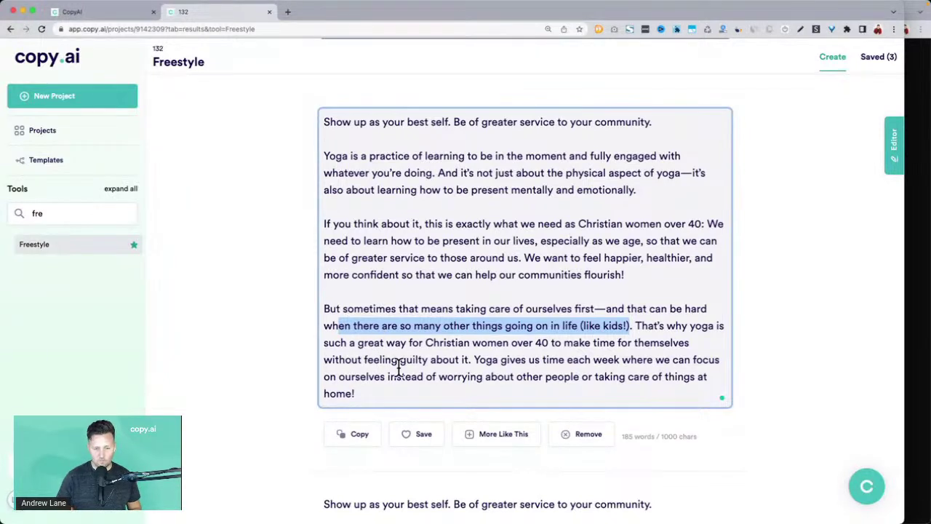
drag(475, 359, 530, 391)
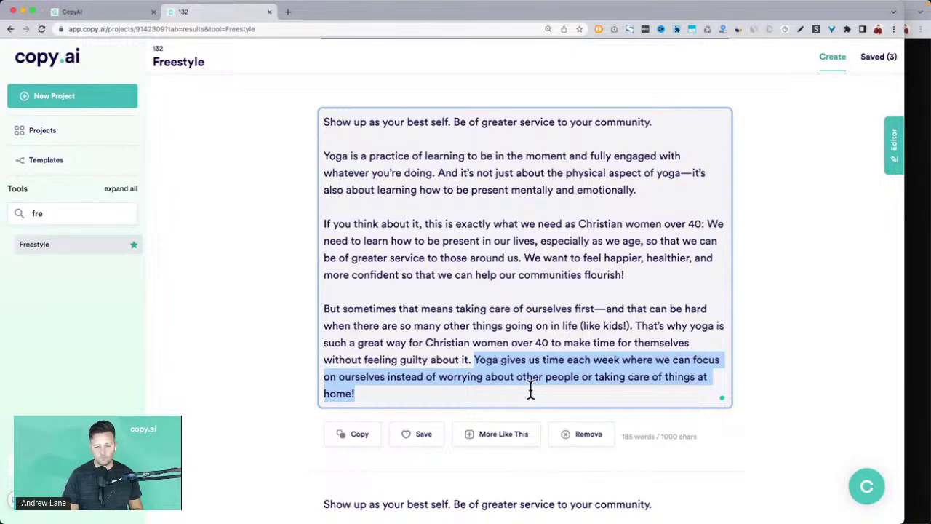
Read the remaining Christian-tone yoga drafts, examining the one about humble Christians stepping up and doing what God has called them to do.
scroll(530, 391, down, 5)
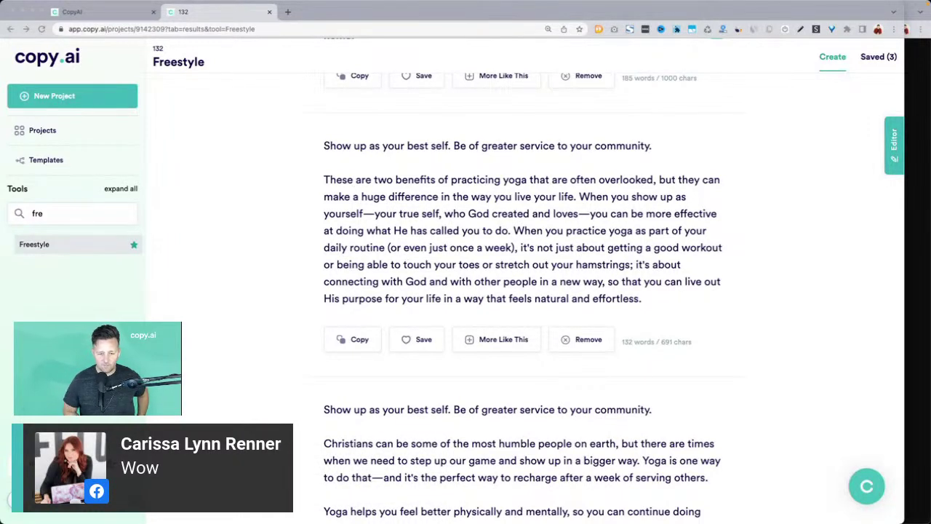
scroll(761, 244, down, 5)
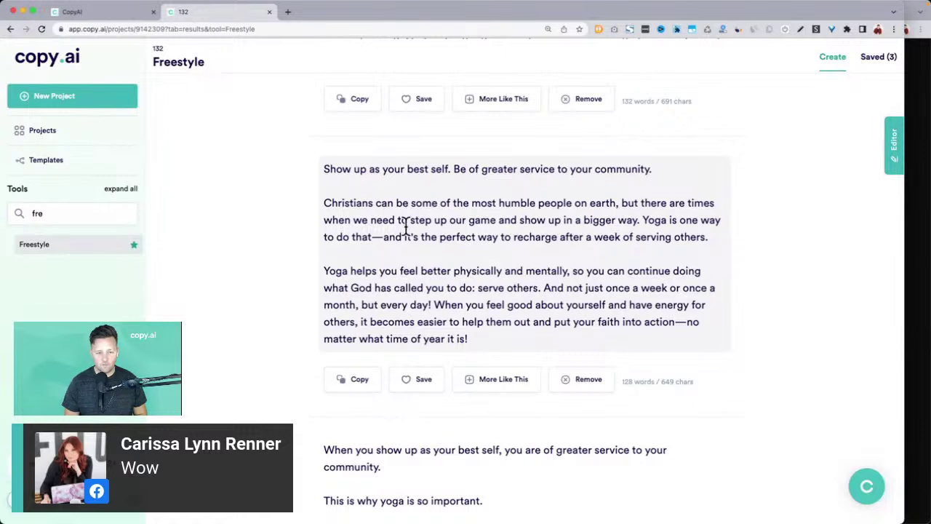
scroll(402, 224, down, 1)
drag(323, 182, 640, 200)
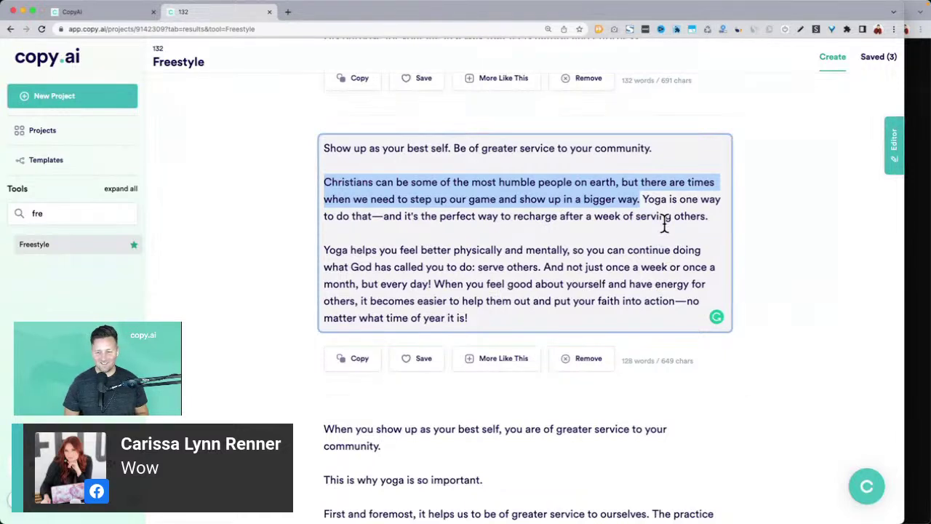
drag(325, 250, 476, 266)
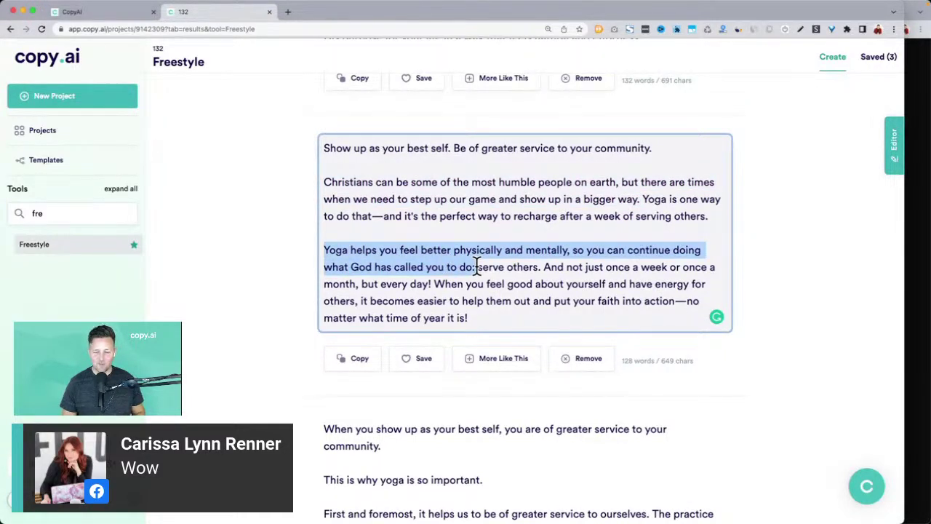
key(super+equal)
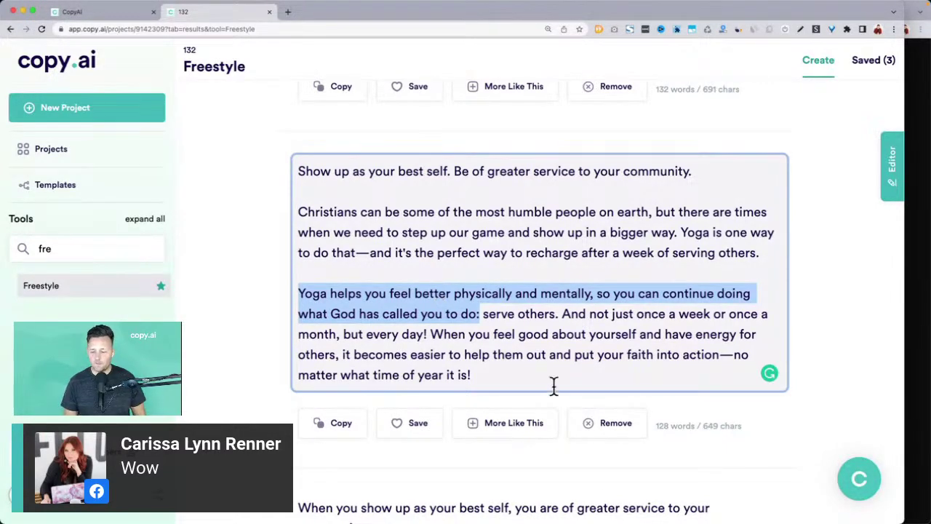
Bring up the saved screenshot of GPT-3 training datasets, examine the sources from Common Crawl to Wikipedia, and dismiss it.
key(super+Tab)
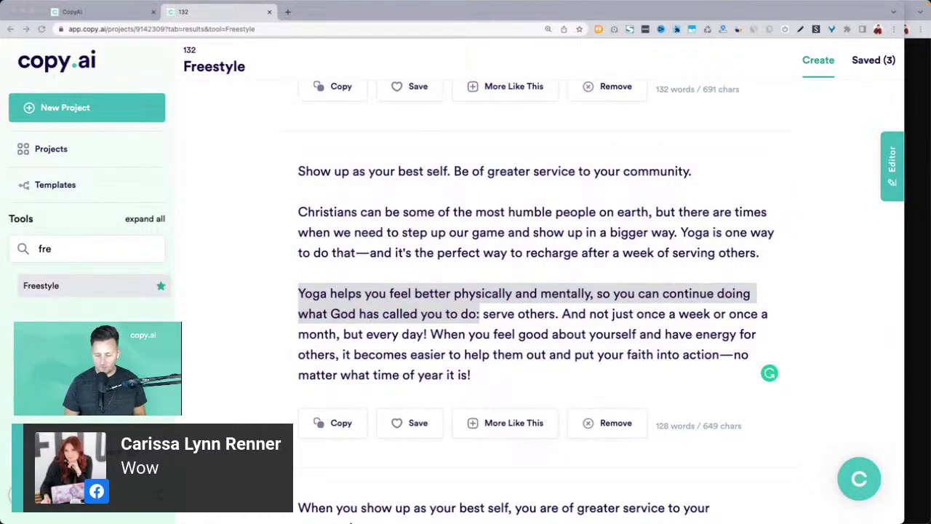
drag(420, 177, 417, 71)
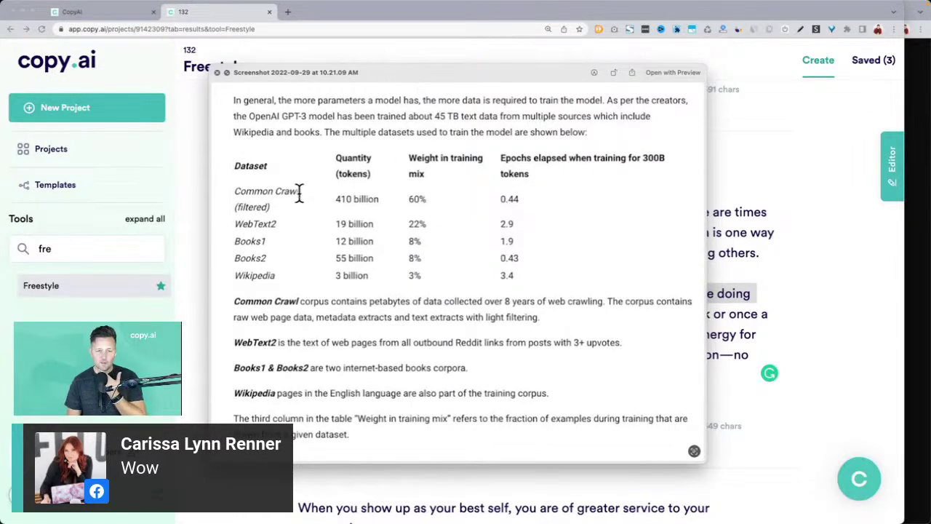
key(F1)
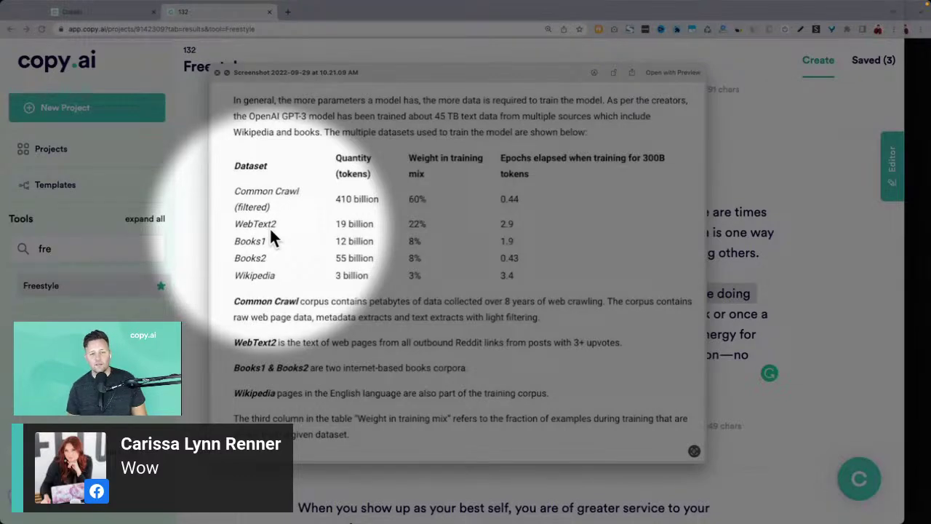
key(F1)
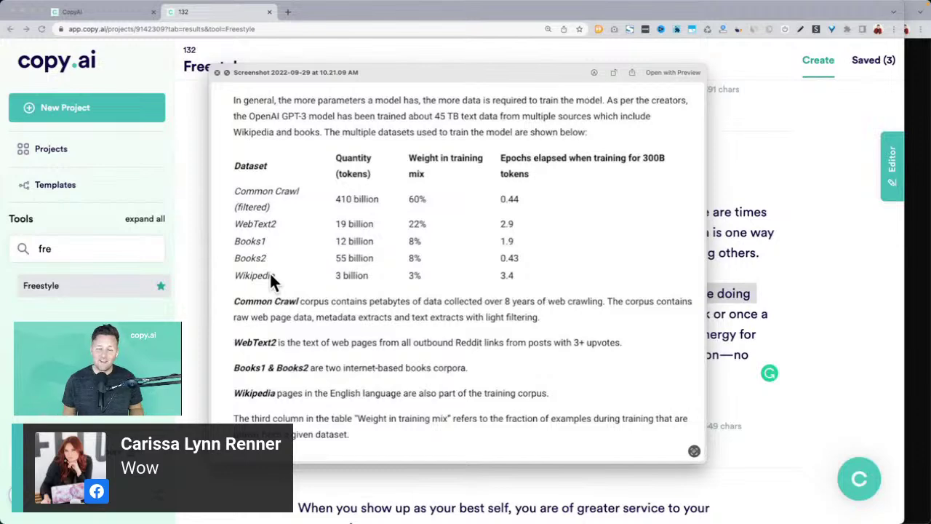
key(Escape)
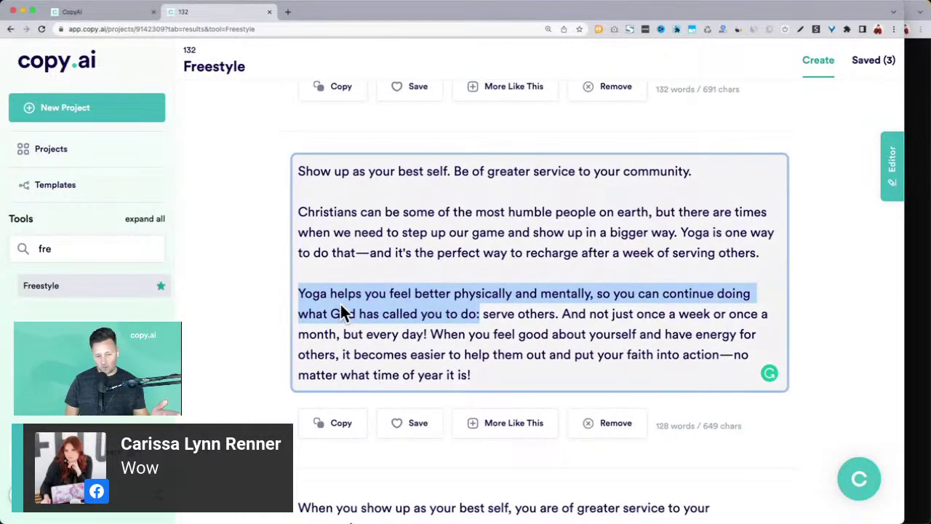
Reread the draft's passage on serving others and compare it with the main points, target audience and tone in the Freestyle form.
click(342, 307)
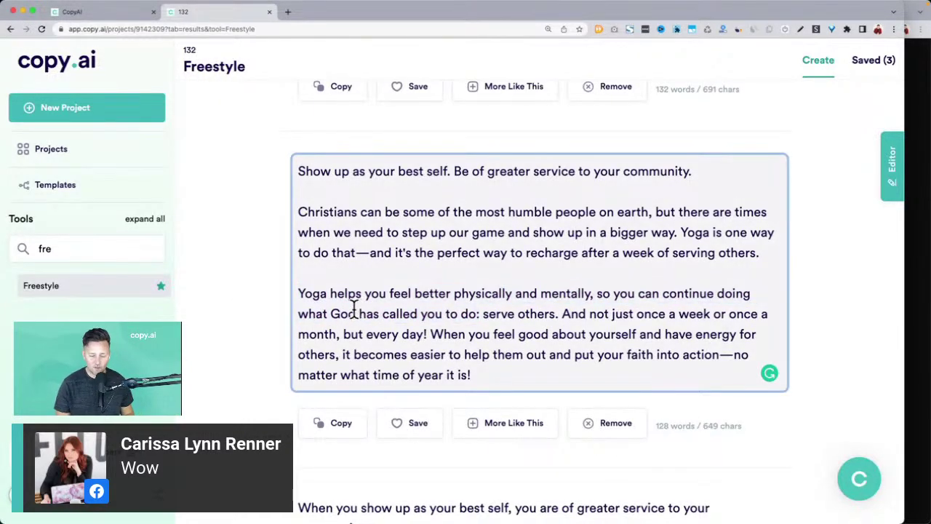
drag(303, 291, 554, 315)
scroll(552, 314, up, 20)
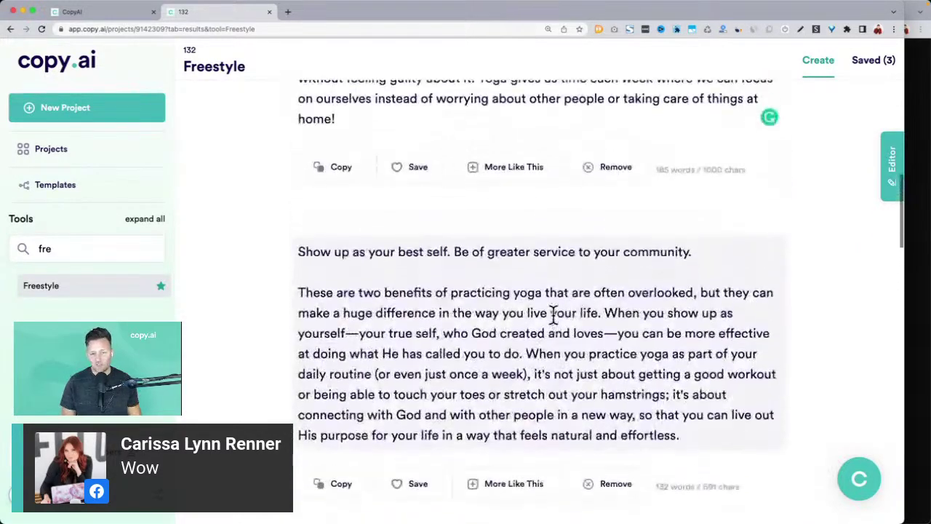
scroll(552, 316, up, 1)
scroll(527, 326, down, 1)
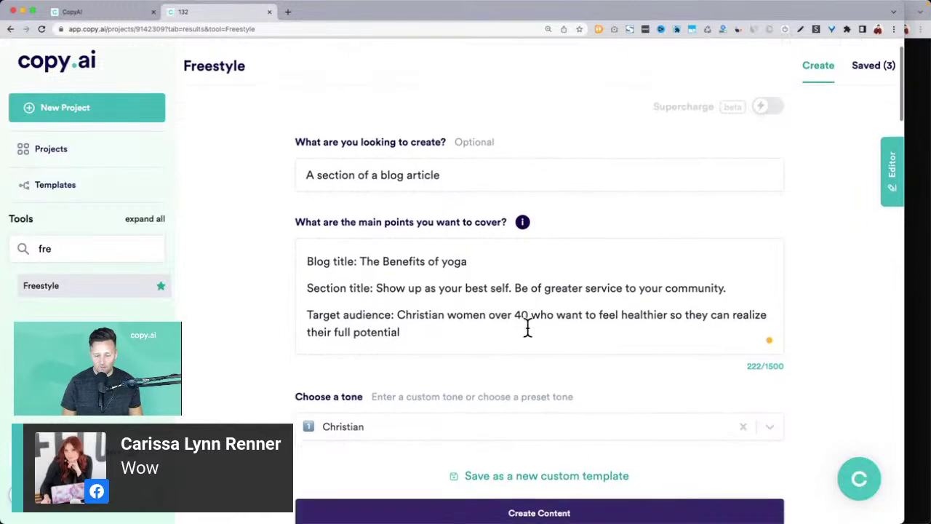
key(F1)
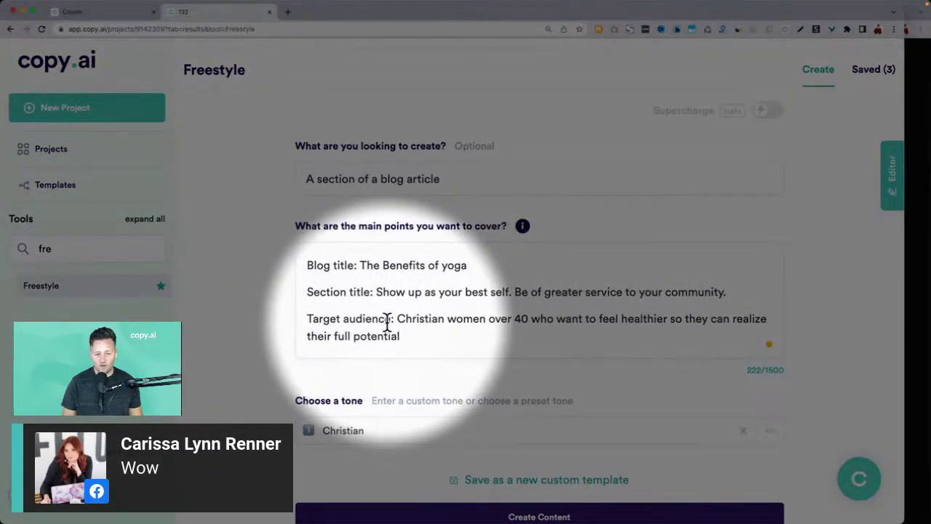
scroll(386, 325, down, 1)
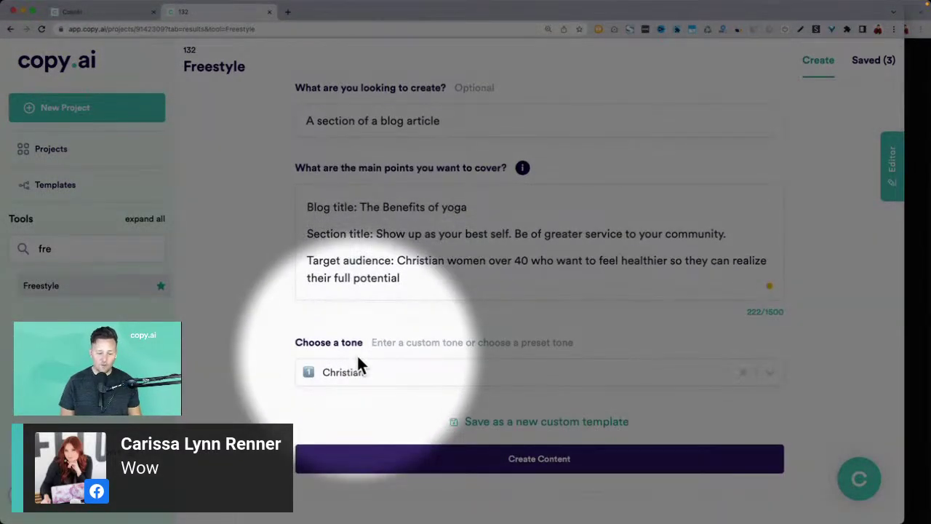
key(F1)
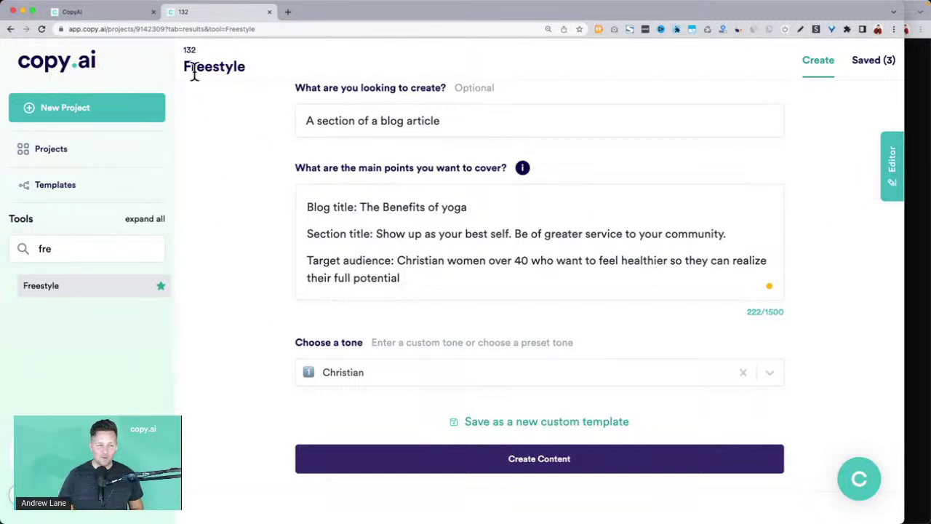
click(819, 231)
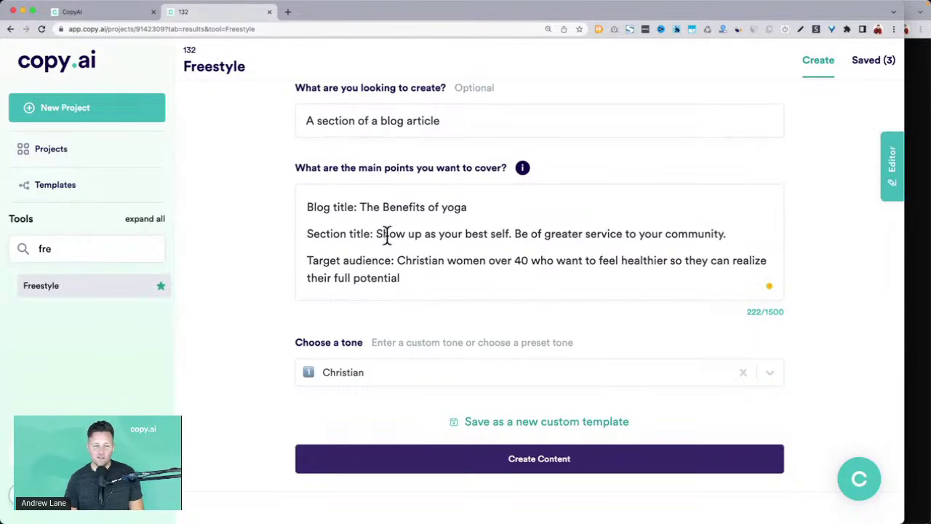
scroll(255, 257, up, 1)
key(Right)
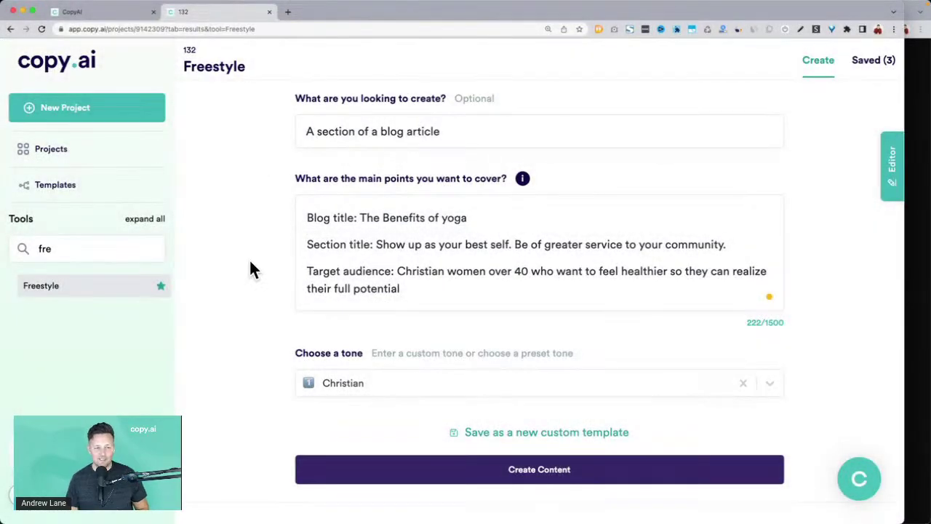
double_click(100, 249)
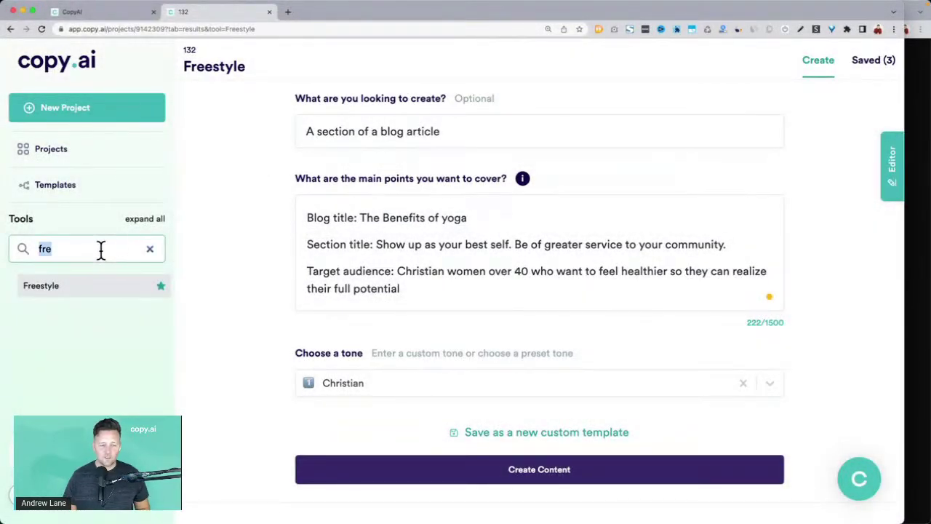
Switch to the content prompts infographic and examine the prompts on thought leadership and boosting sales through results.
click(924, 246)
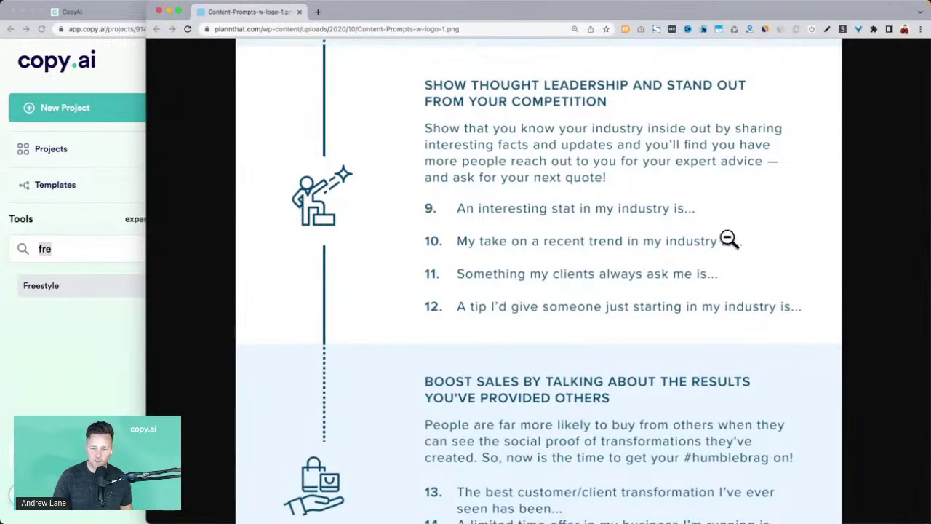
scroll(728, 238, down, 5)
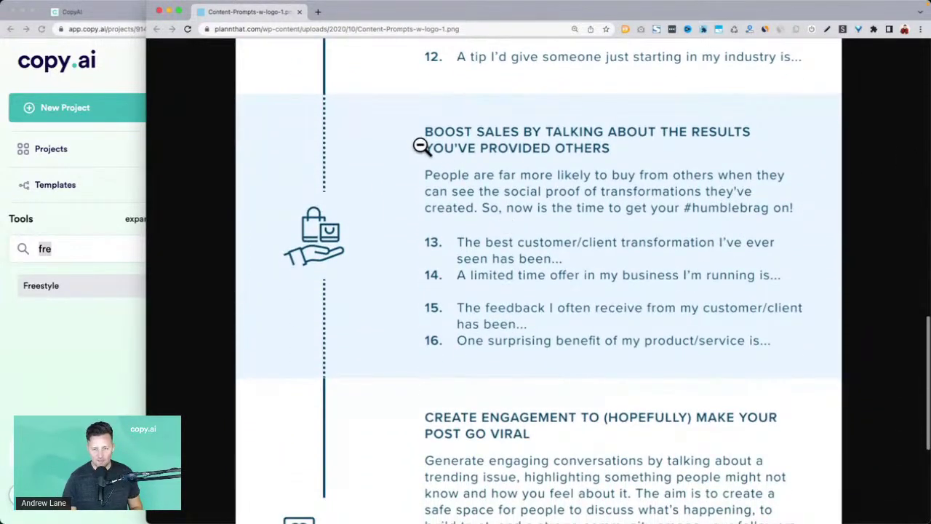
scroll(474, 146, up, 4)
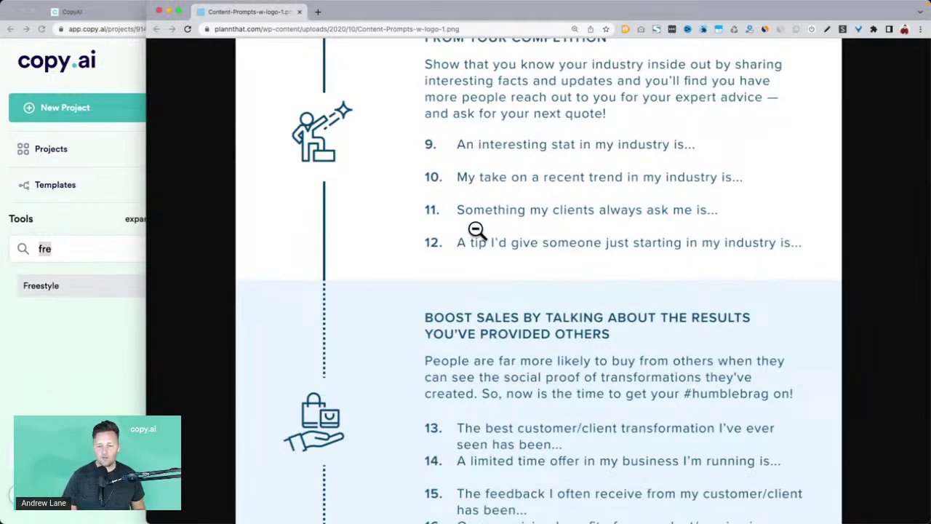
scroll(706, 228, down, 4)
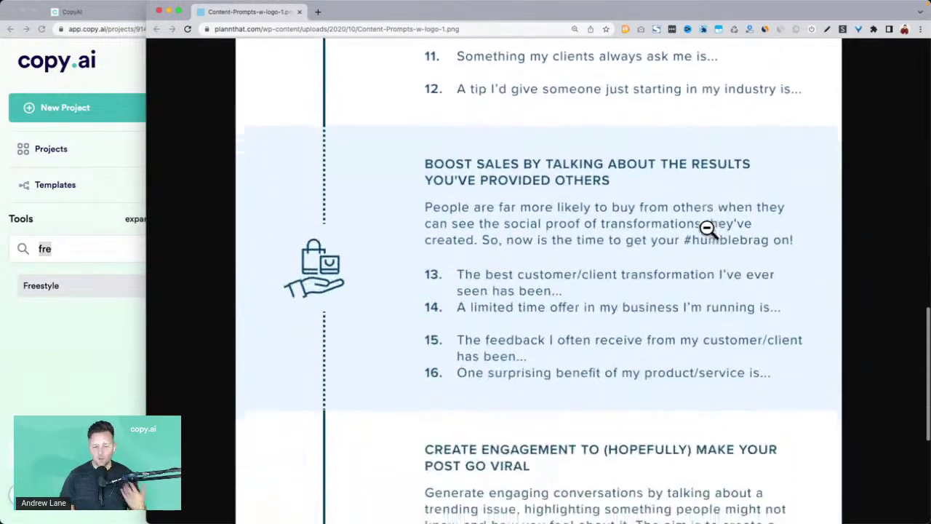
scroll(708, 228, down, 1)
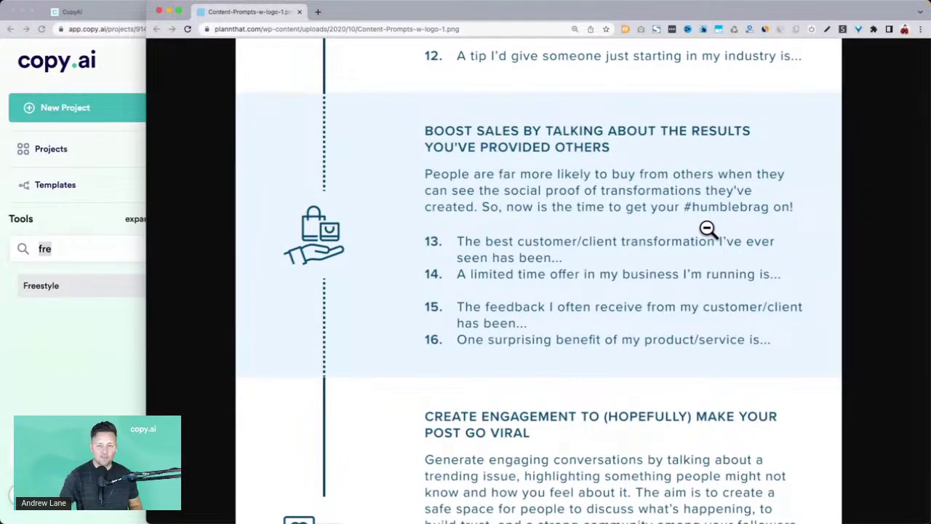
scroll(708, 228, down, 1)
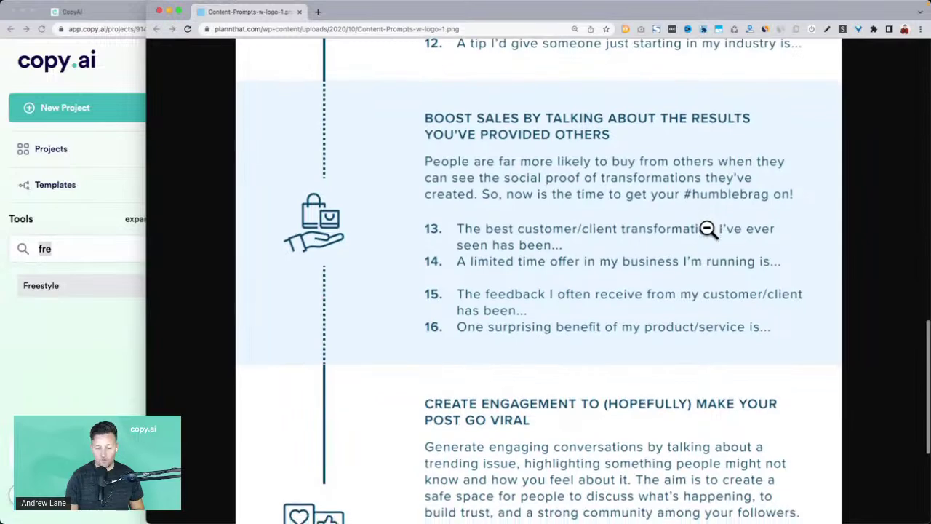
scroll(707, 228, down, 1)
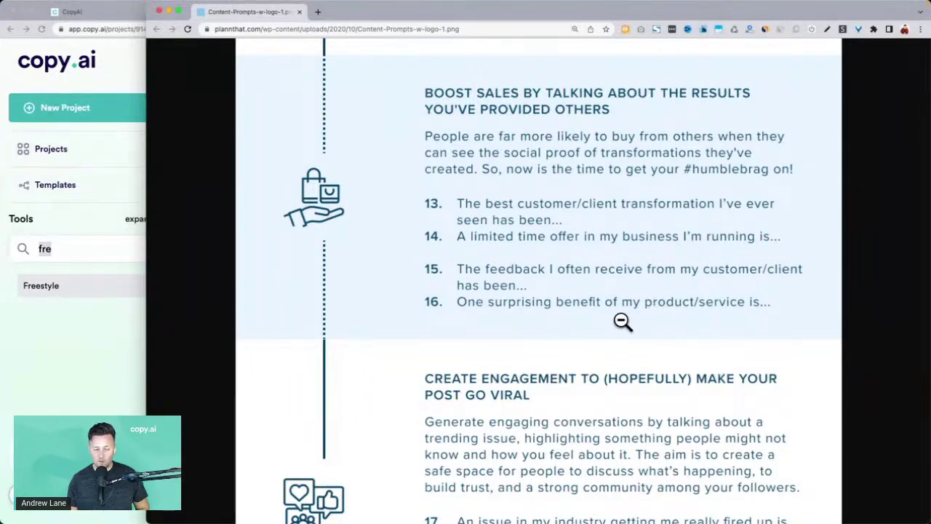
Return to the Freestyle form and review the section title and target audience wording in the main points.
click(120, 364)
click(415, 245)
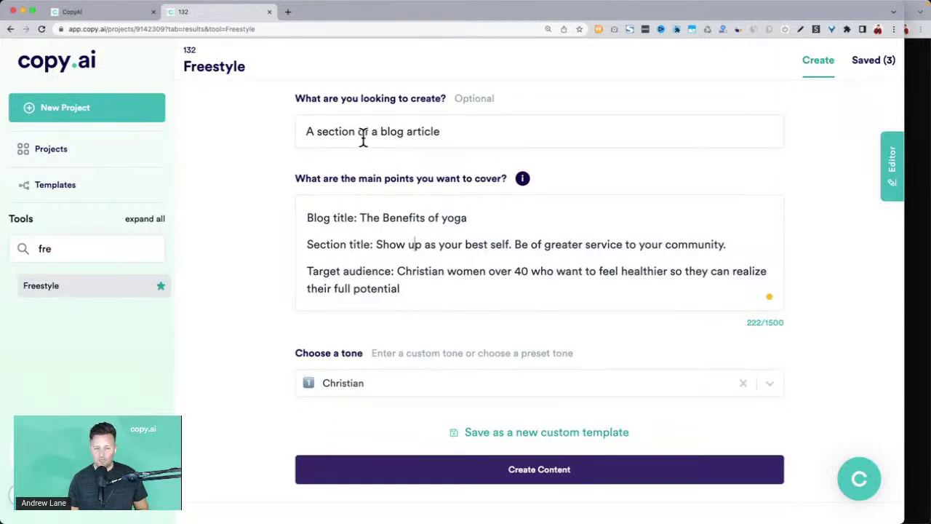
drag(376, 244, 750, 254)
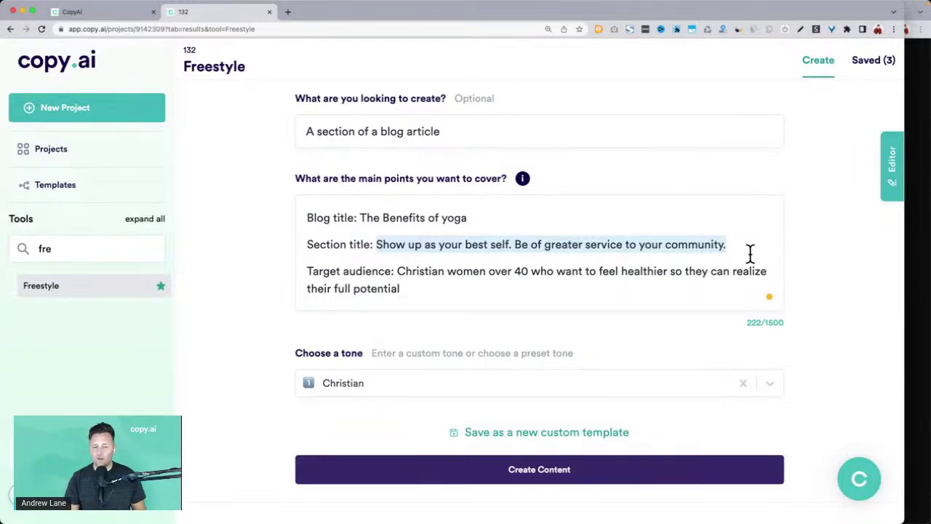
click(412, 238)
drag(376, 246, 756, 260)
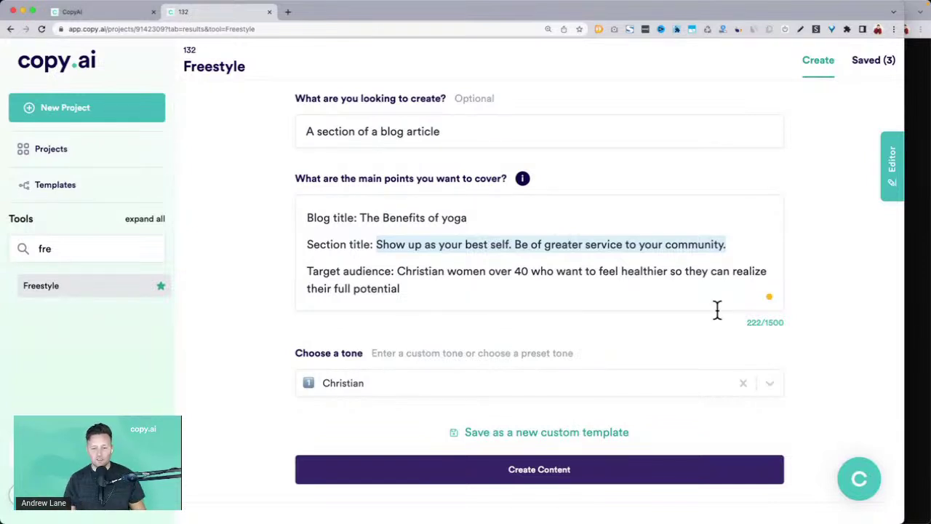
drag(397, 270, 410, 289)
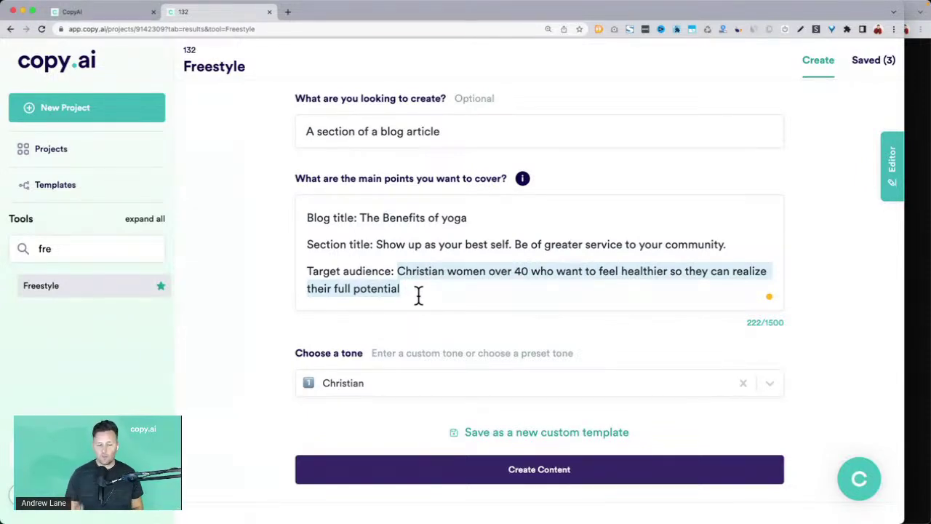
Replace the section title with "It will help with your spiritual practice" and generate new content.
drag(309, 244, 750, 243)
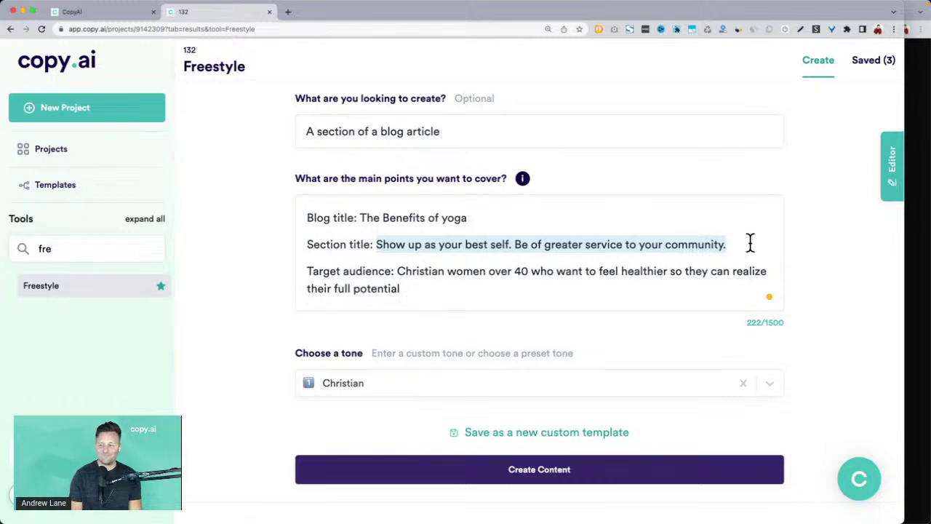
text(I't)
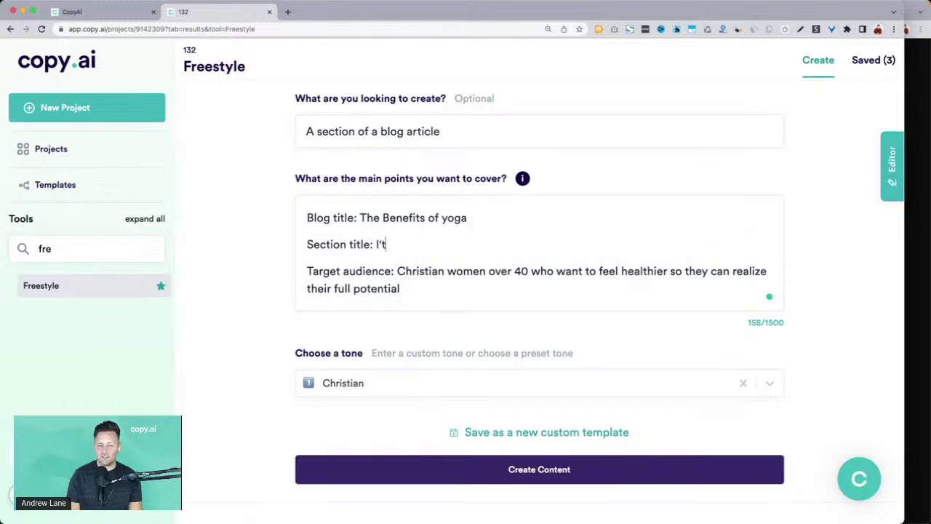
text(m)
key(BackSpace)
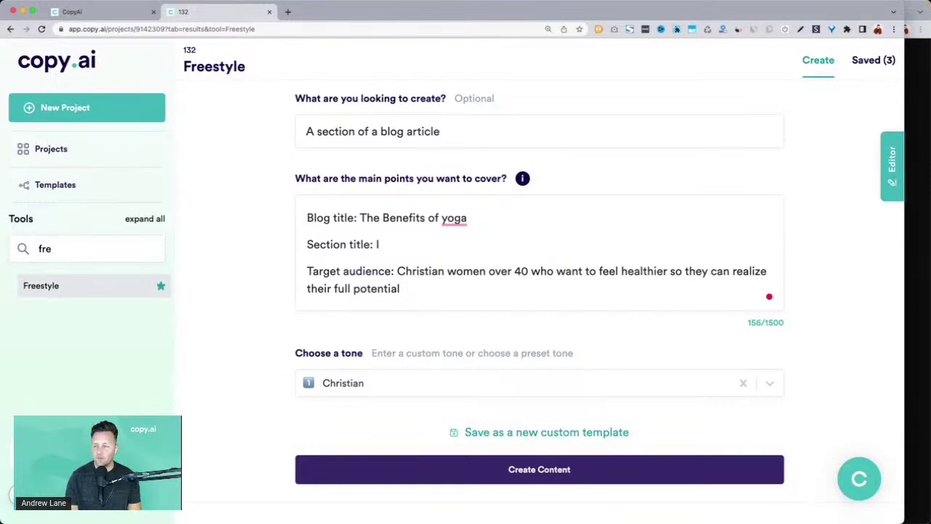
text(has )
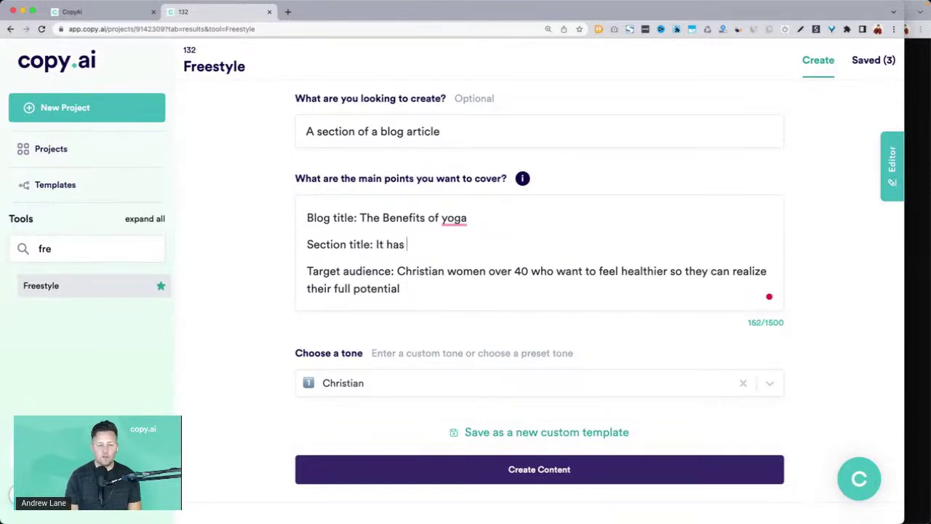
text(helped)
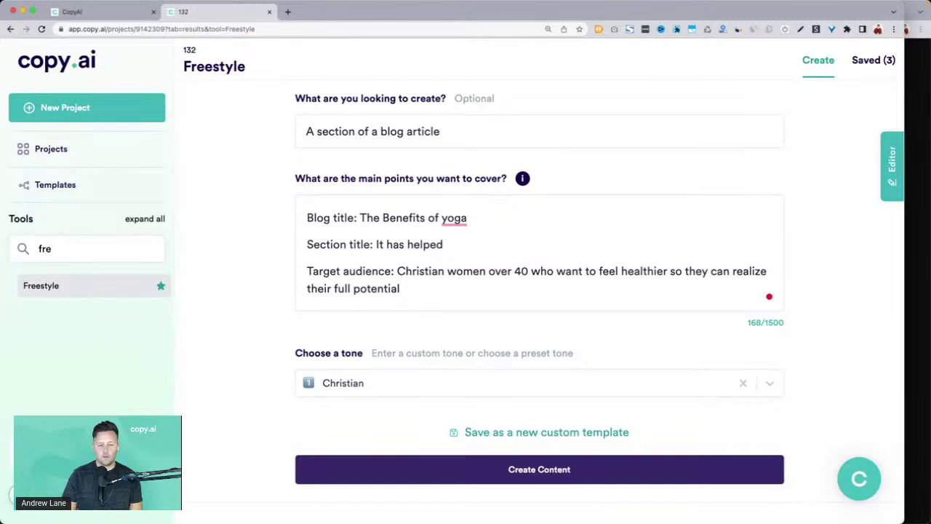
shift+click(387, 245)
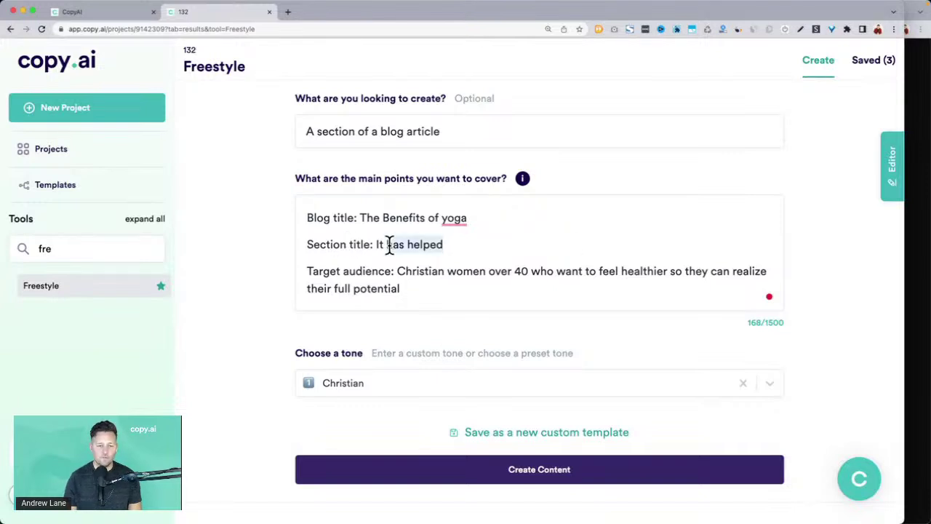
text(will help with y)
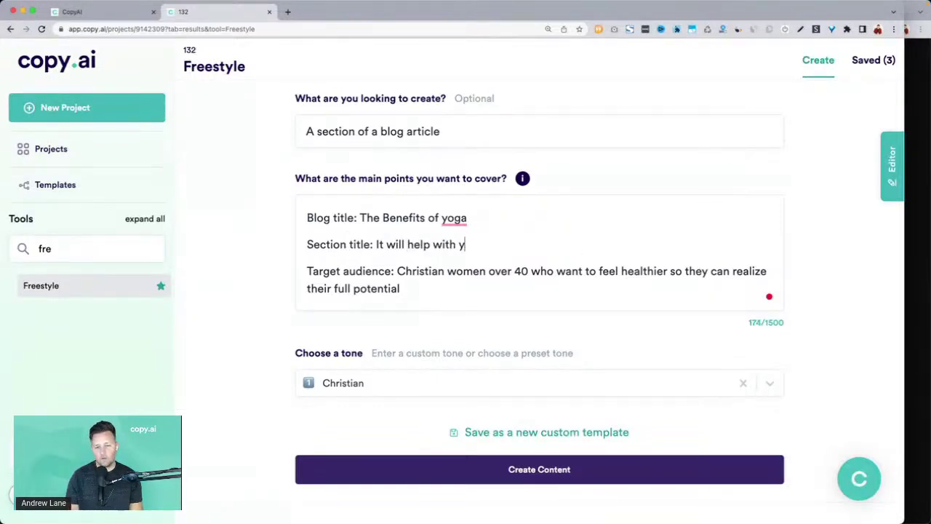
text(our sprri)
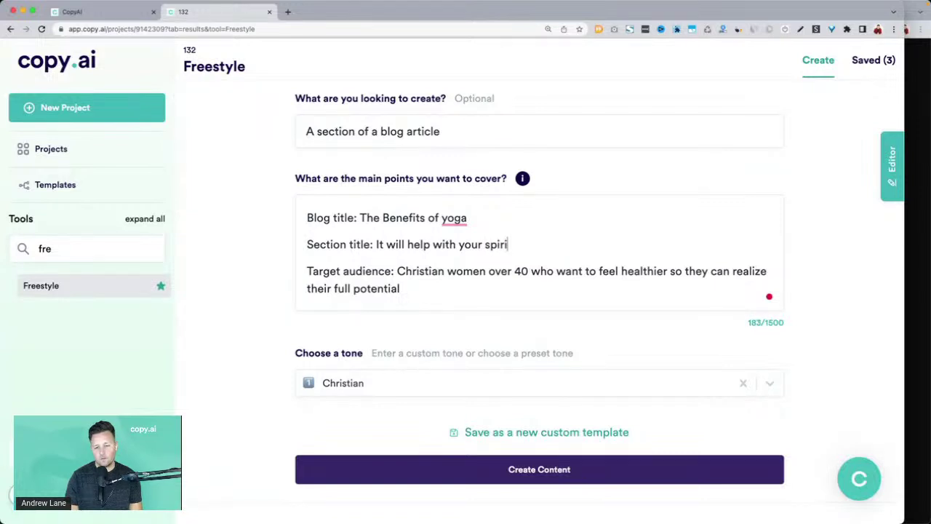
text(tual )
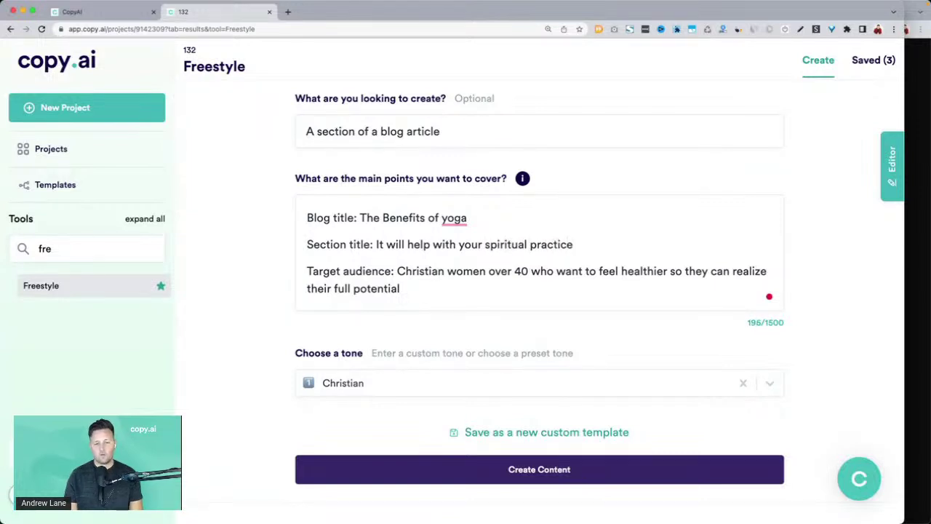
text(practice)
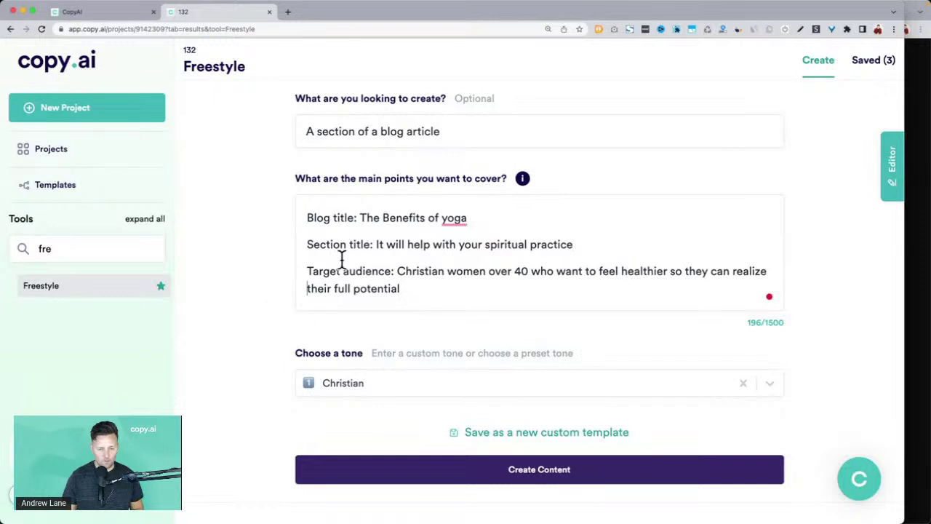
click(366, 473)
Glance at the content prompts infographic on boosting sales and recheck the blog and section titles in the Freestyle form.
drag(377, 244, 585, 257)
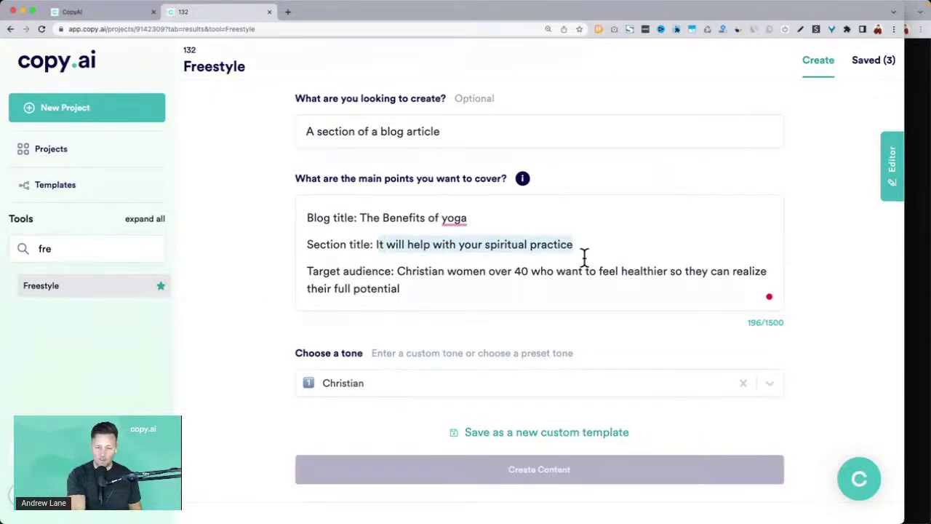
click(924, 253)
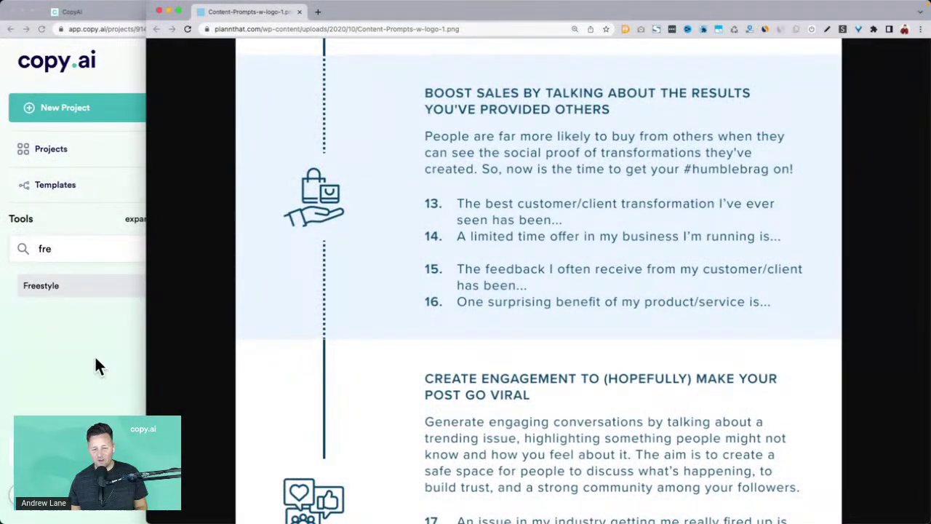
click(94, 355)
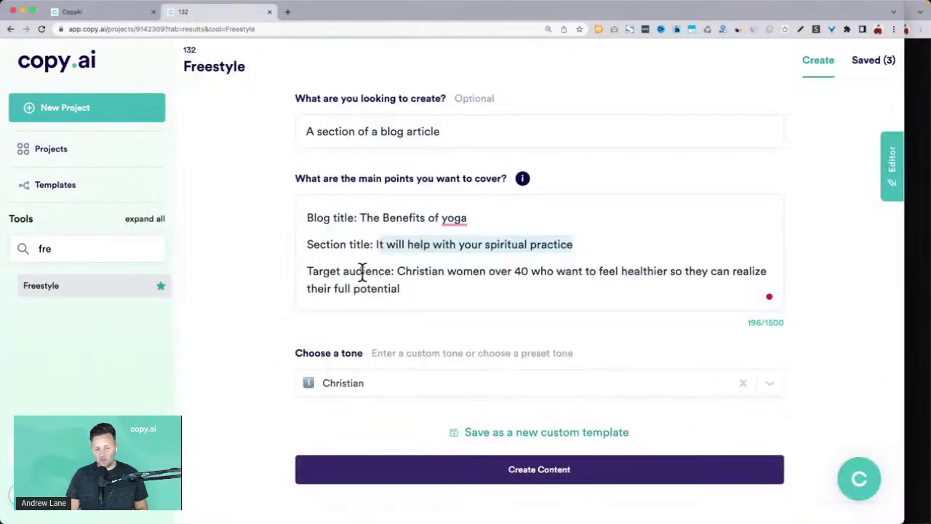
click(424, 245)
drag(354, 218, 607, 254)
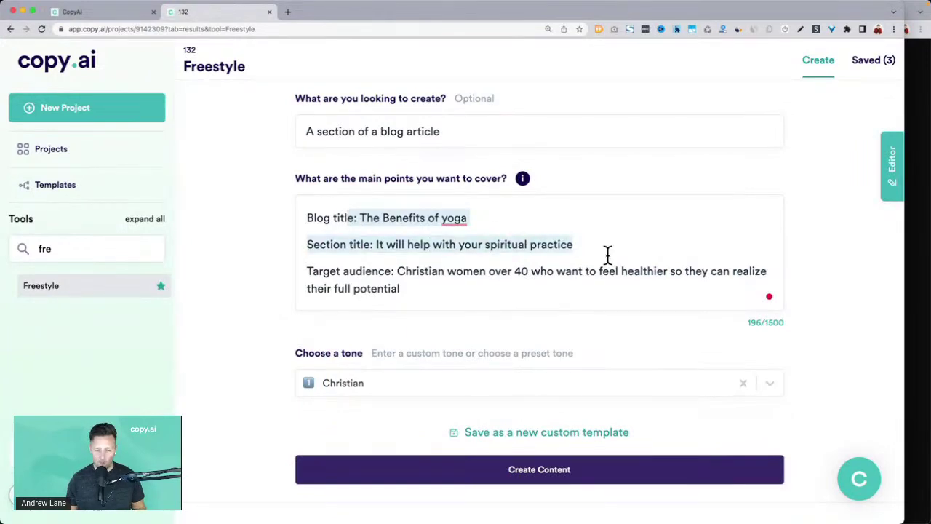
Read the generated yoga section, examining its passages on health and closeness to God, living out faith, and shared beliefs.
click(240, 305)
scroll(240, 306, down, 5)
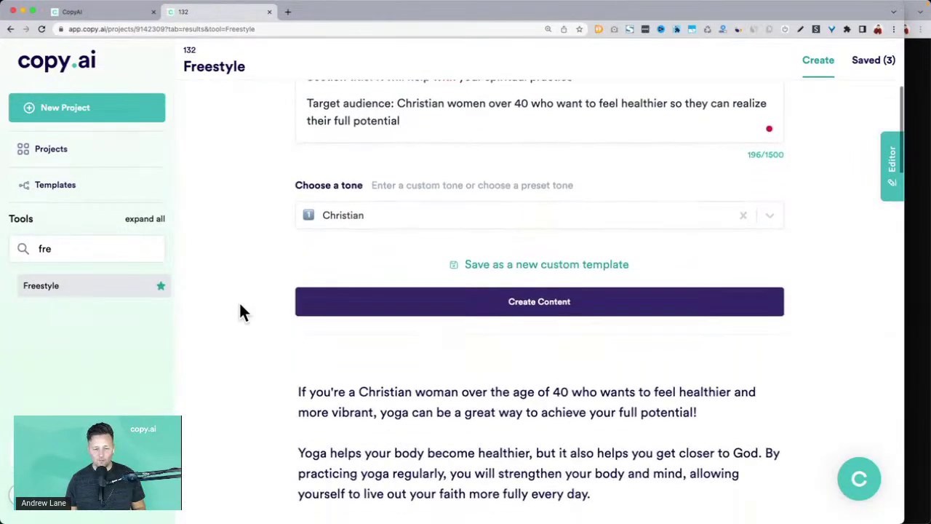
scroll(240, 313, down, 3)
drag(299, 240, 769, 256)
click(353, 318)
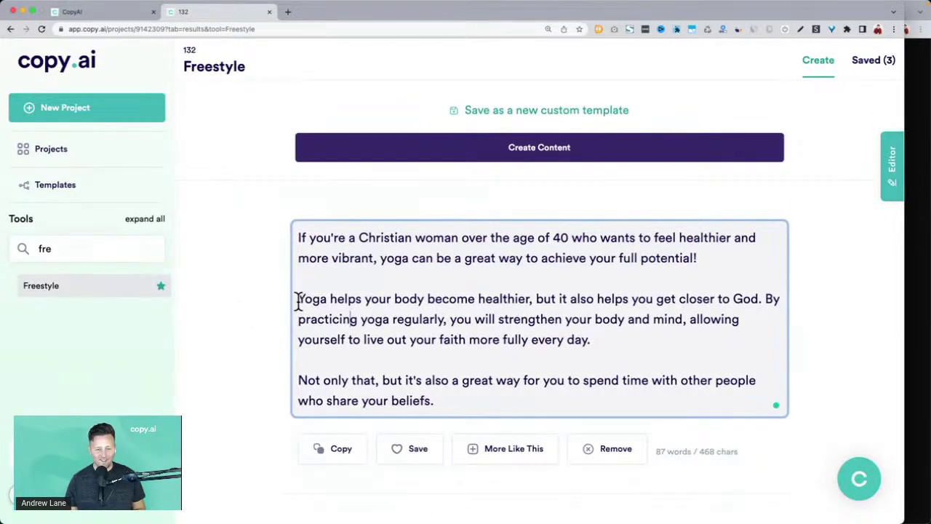
drag(298, 300, 761, 298)
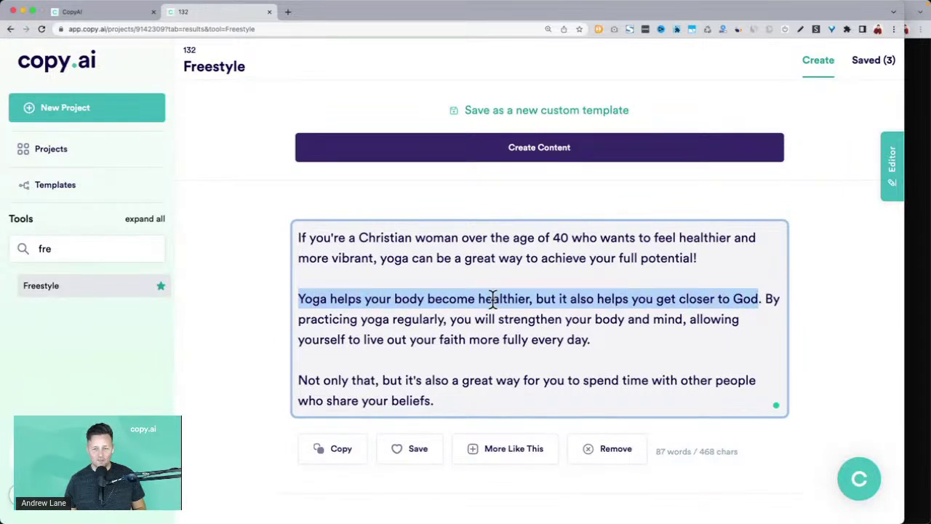
click(343, 321)
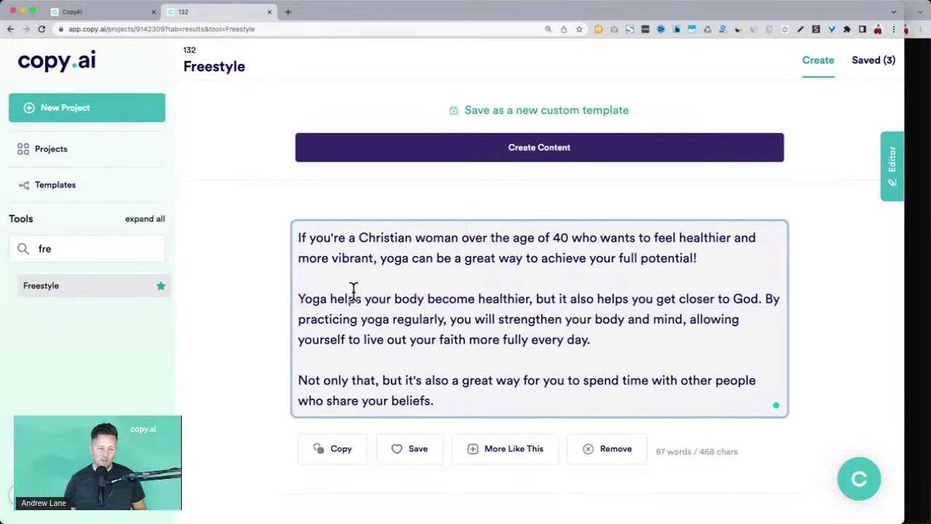
drag(305, 299, 515, 301)
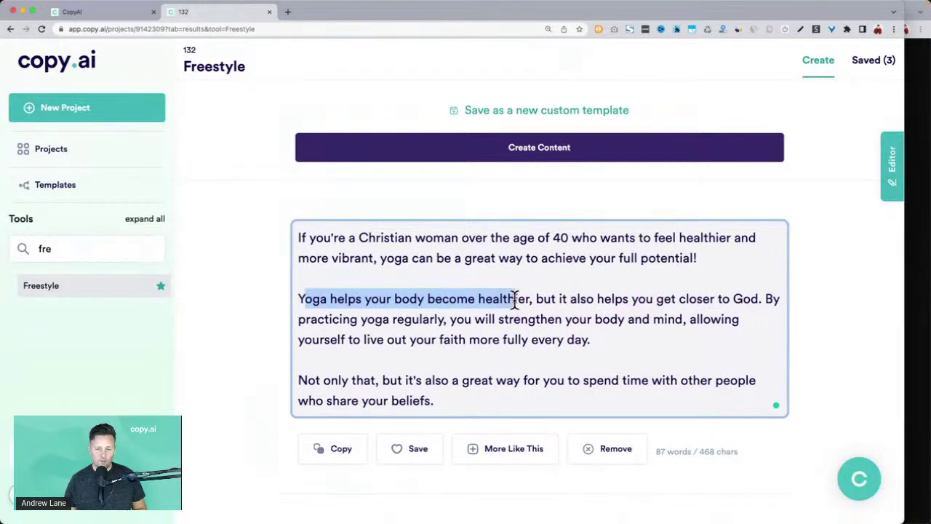
click(551, 298)
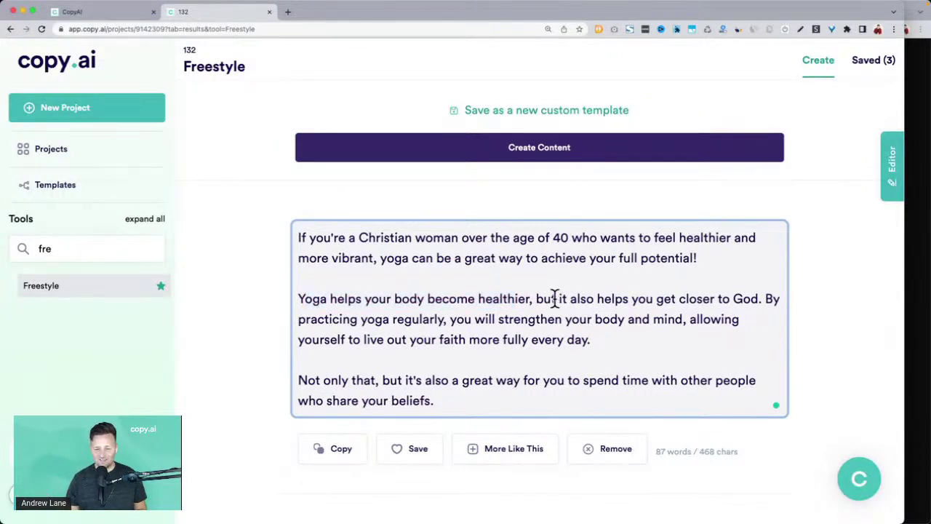
drag(557, 299, 289, 297)
click(327, 311)
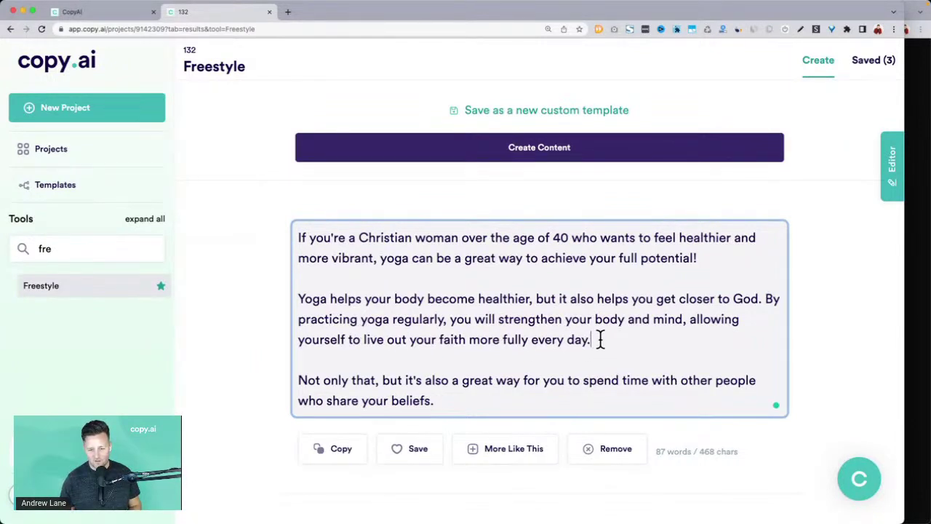
drag(601, 339, 346, 339)
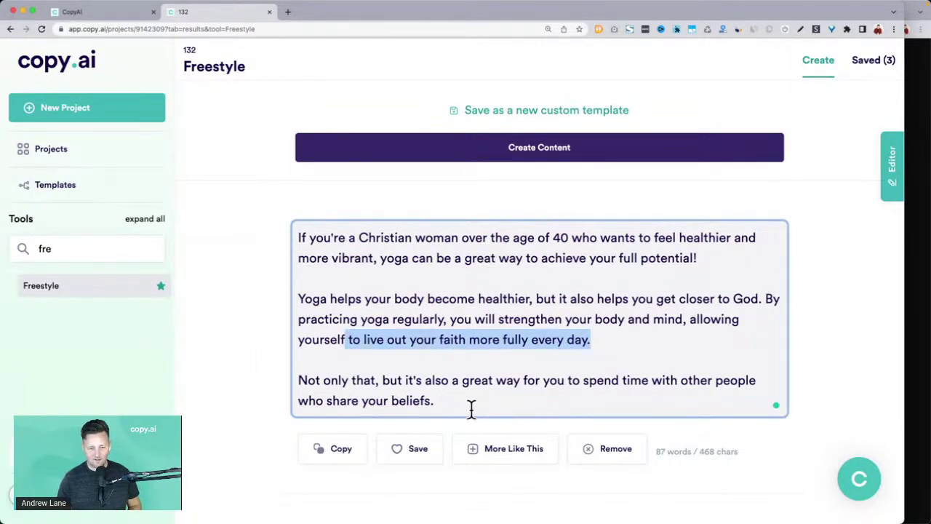
drag(434, 403, 315, 380)
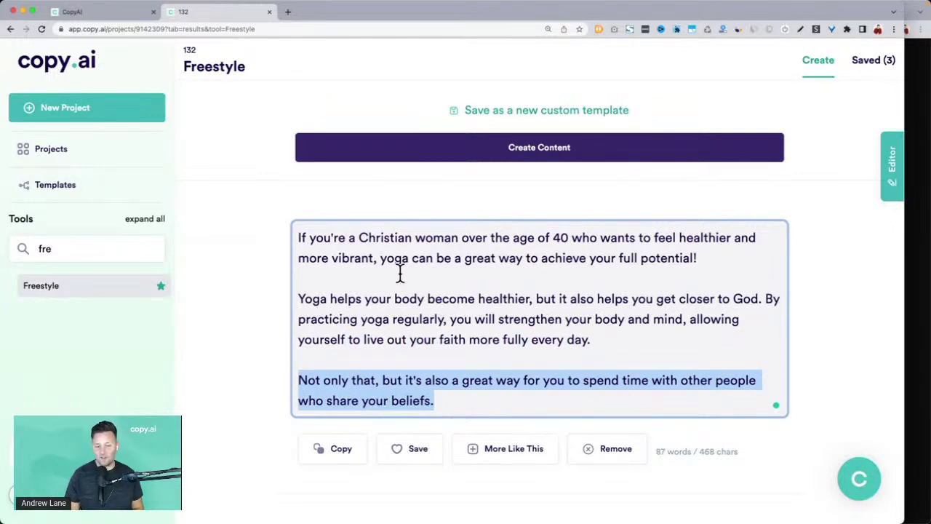
Change the tone of the Freestyle content to the Informative preset.
scroll(400, 272, up, 5)
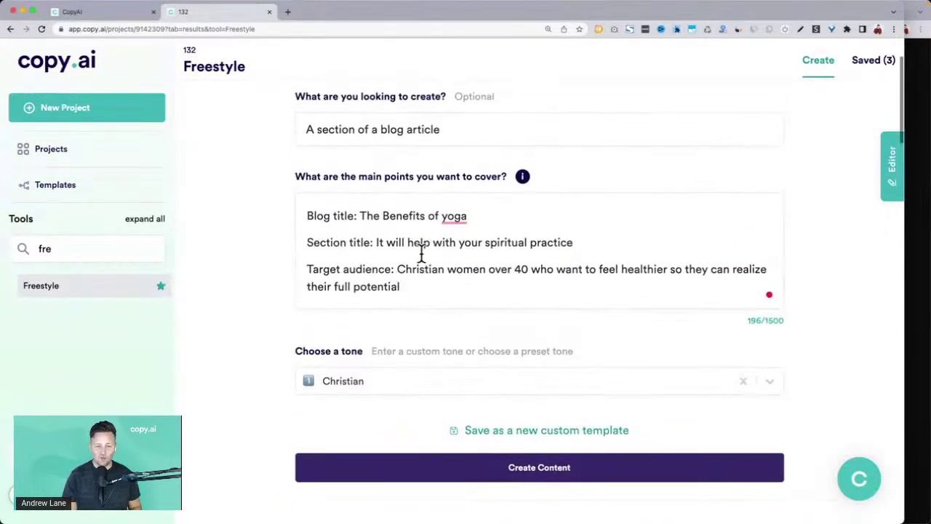
click(366, 379)
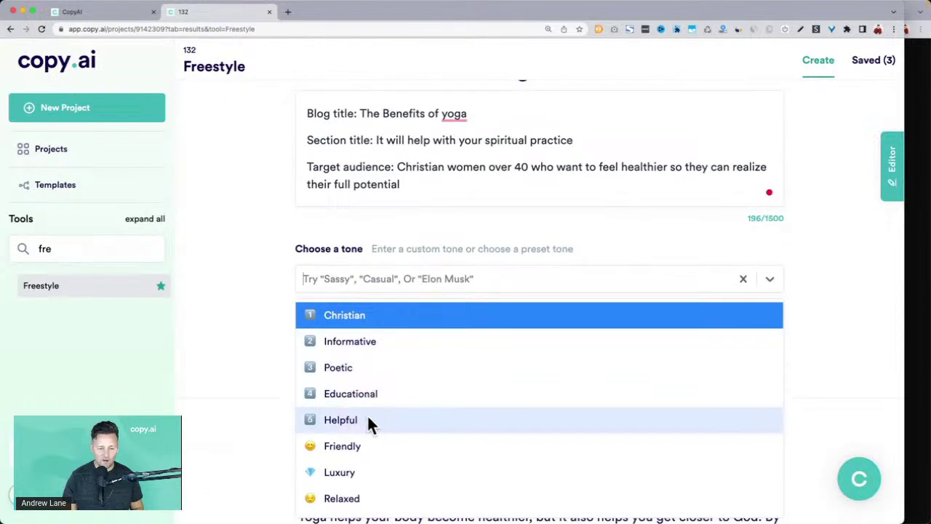
click(349, 341)
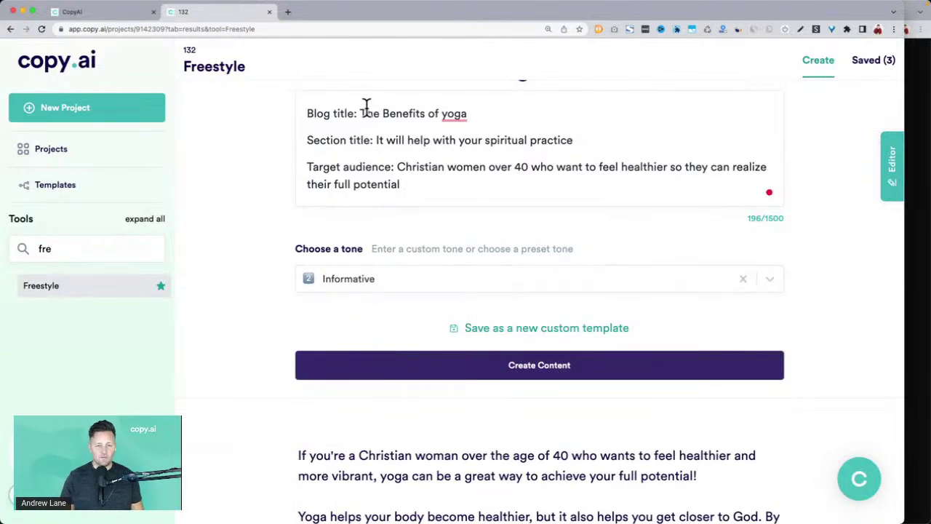
Replace the blog title in the main points with "How to grow service-based business with Facebook Ads".
drag(360, 113, 467, 114)
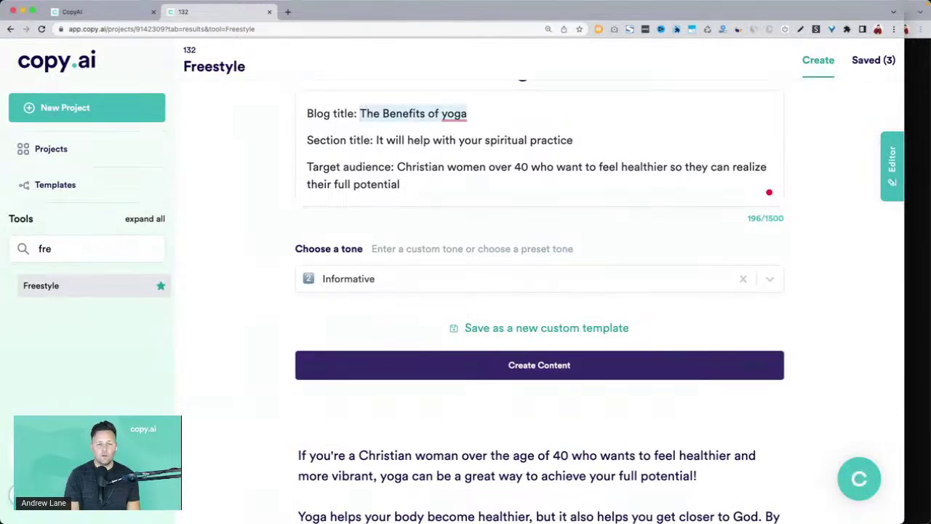
text(F)
key(BackSpace)
text(How to gorw your)
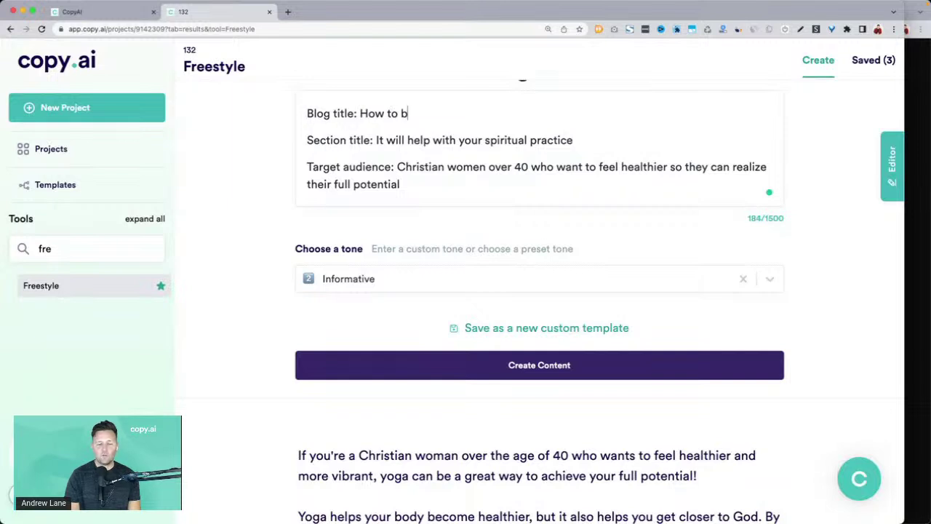
key(BackSpace)
key(BackSpace)
key(BackSpace)
key(BackSpace)
key(BackSpace)
key(BackSpace)
key(BackSpace)
key(BackSpace)
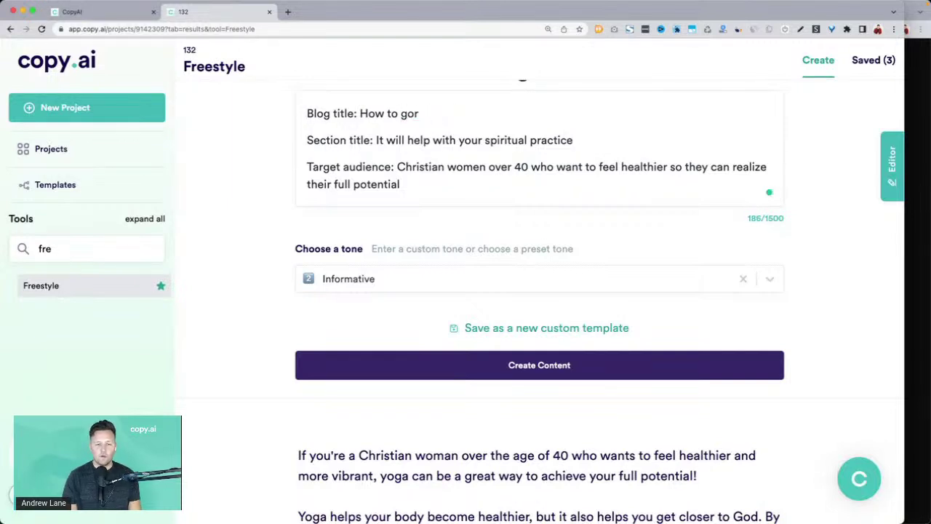
text(row service-a)
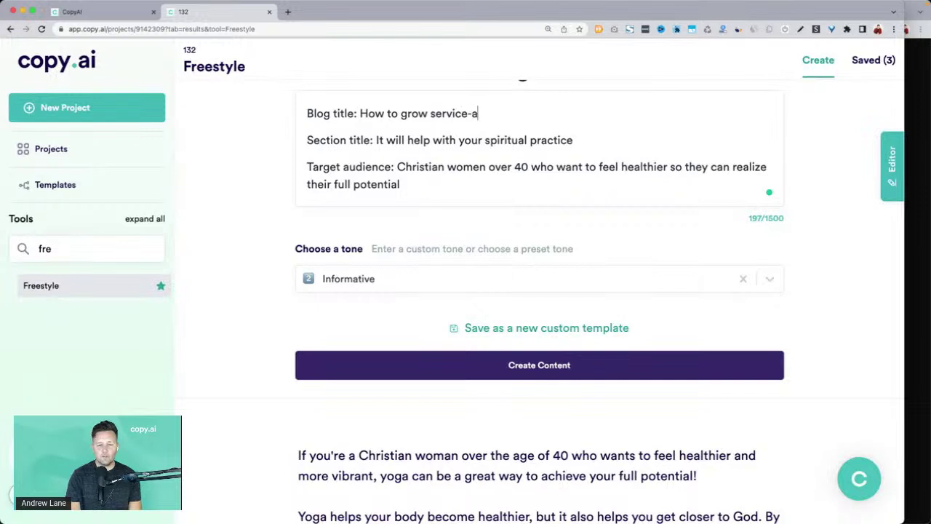
key(BackSpace)
text(based bu)
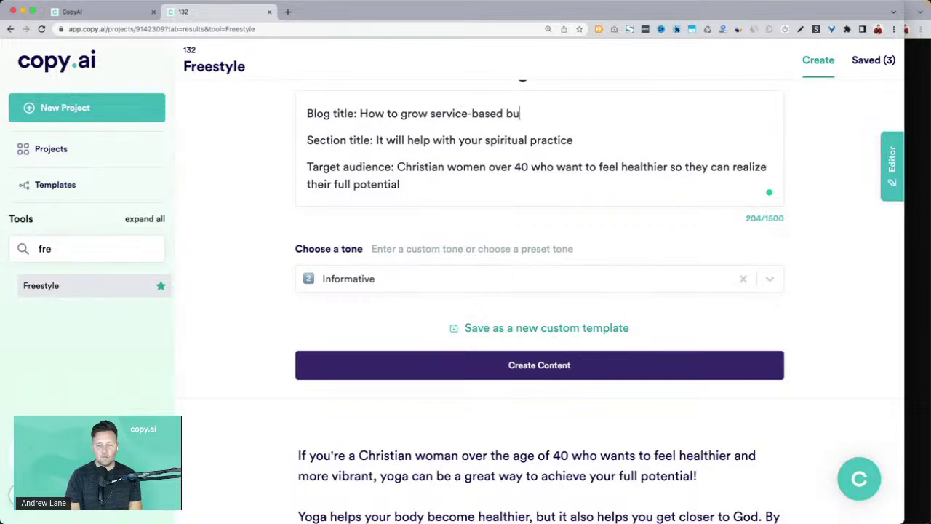
text(siness with Facebook Ads)
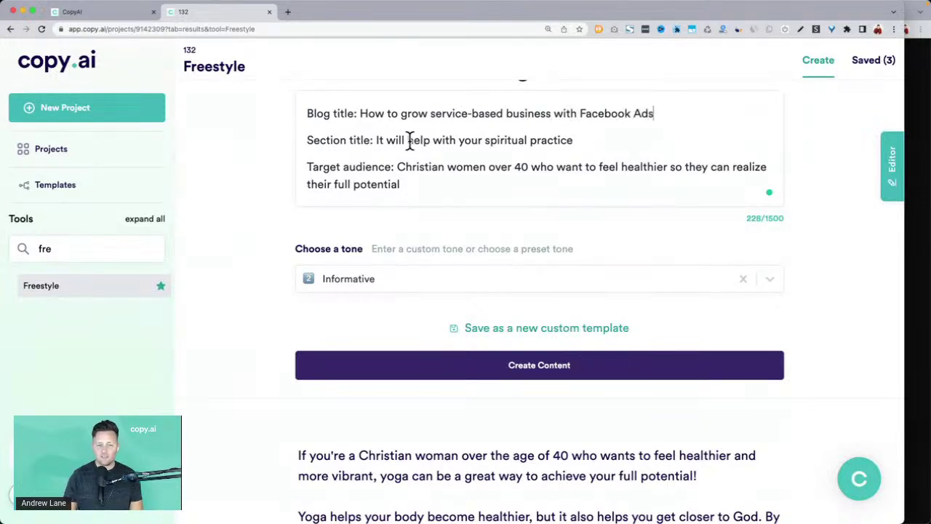
Glance at the content prompts infographic and delete the whole target audience line from the main points.
click(914, 229)
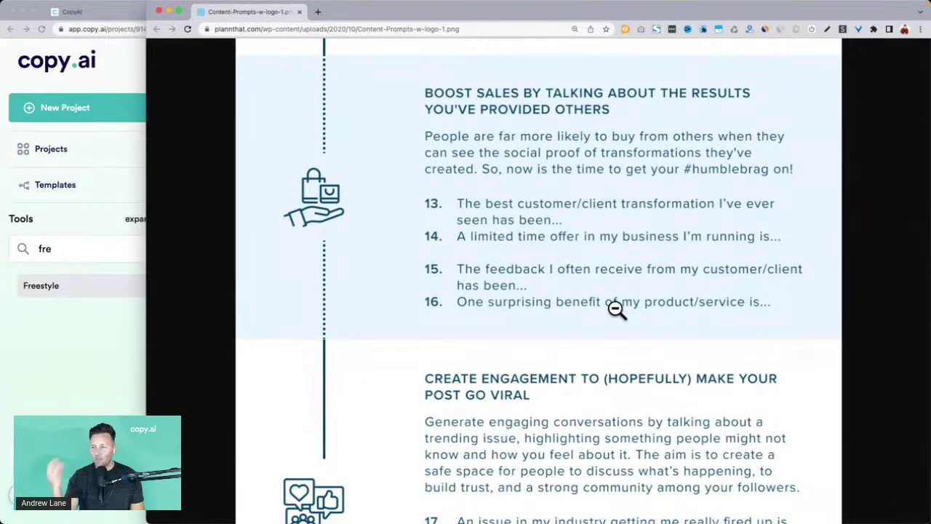
click(52, 400)
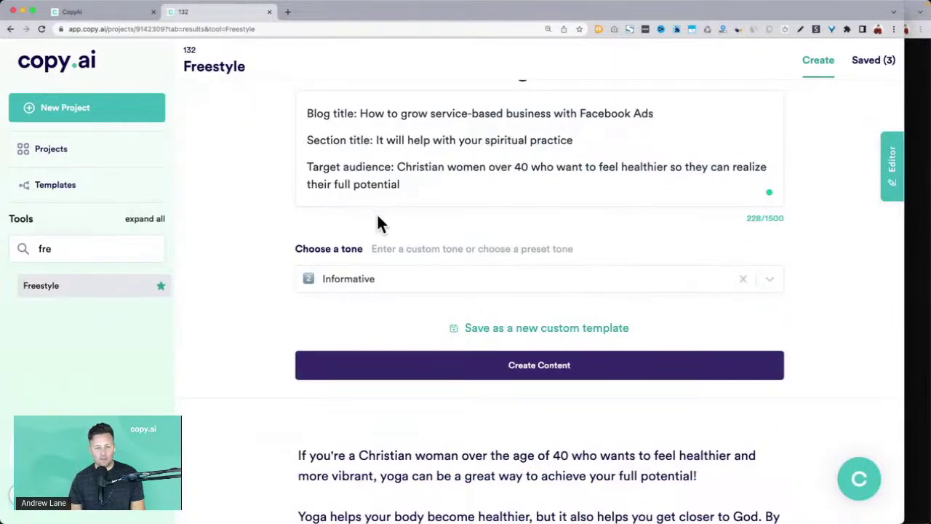
triple_click(398, 163)
key(BackSpace)
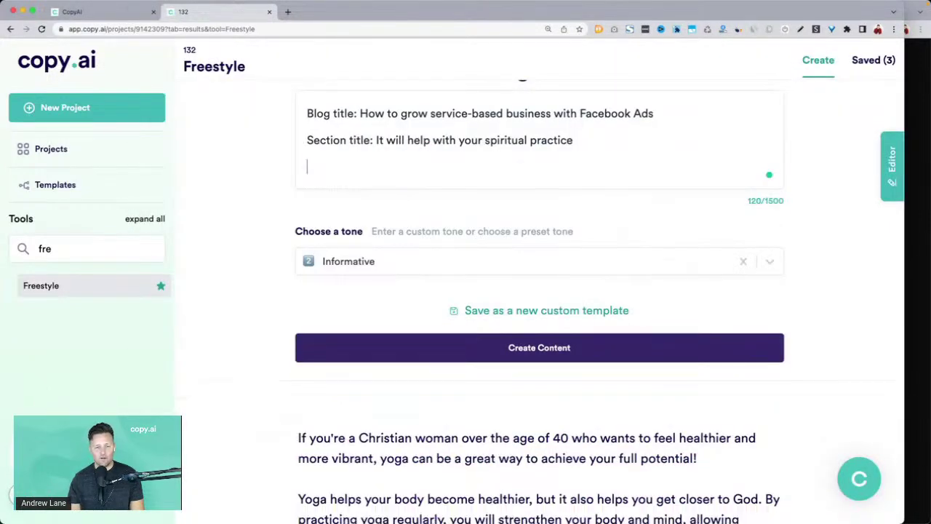
Remove the leftover blank line and the old section title text from the main points, keeping the "Section title:" label.
key(BackSpace)
click(376, 132)
key(shift+super+Right)
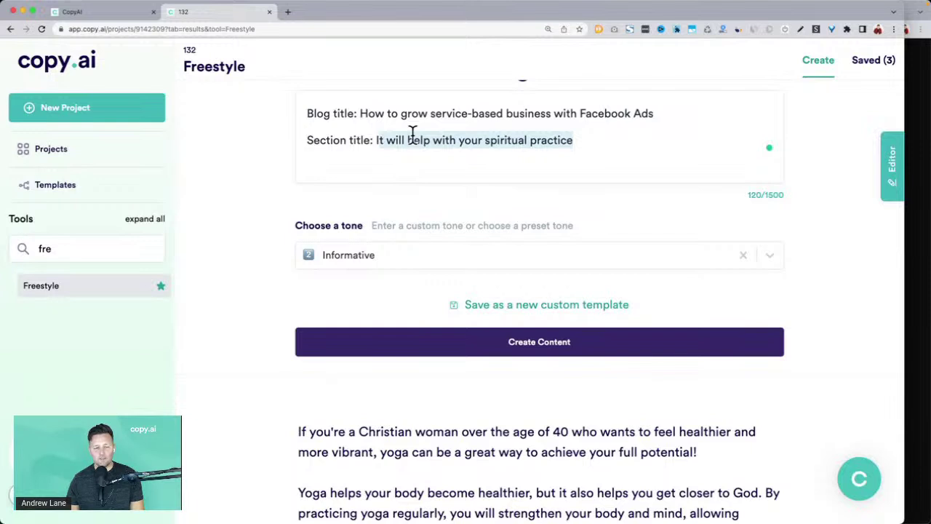
key(BackSpace)
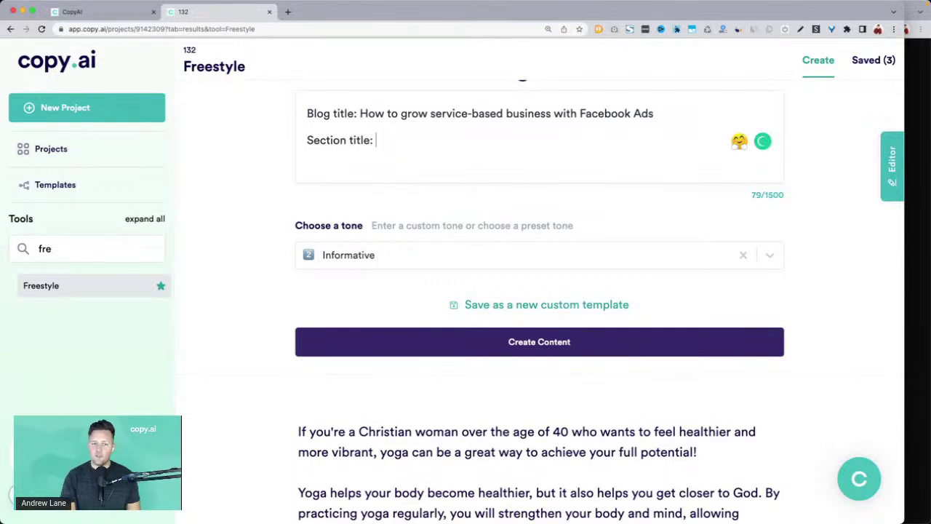
text(Boost)
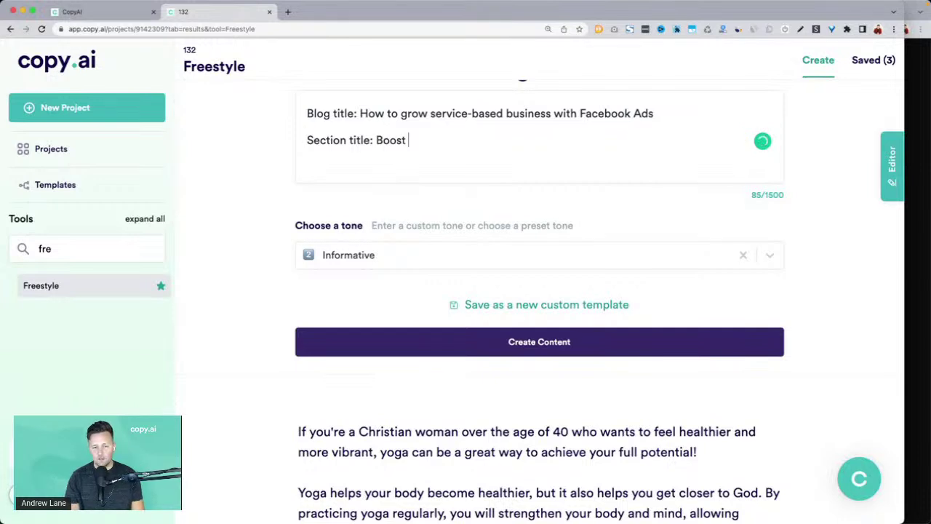
key(BackSpace)
key(BackSpace)
key(BackSpace)
key(BackSpace)
key(BackSpace)
Set the section title to "A surprising benefit is the boost in brand authority from being seen more often by others in your industry" and create the content.
text(A )
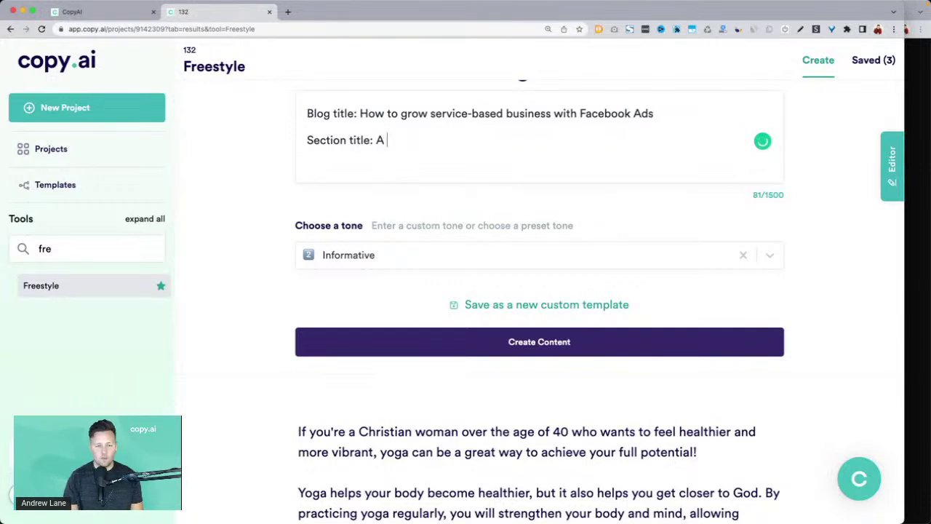
text(surp)
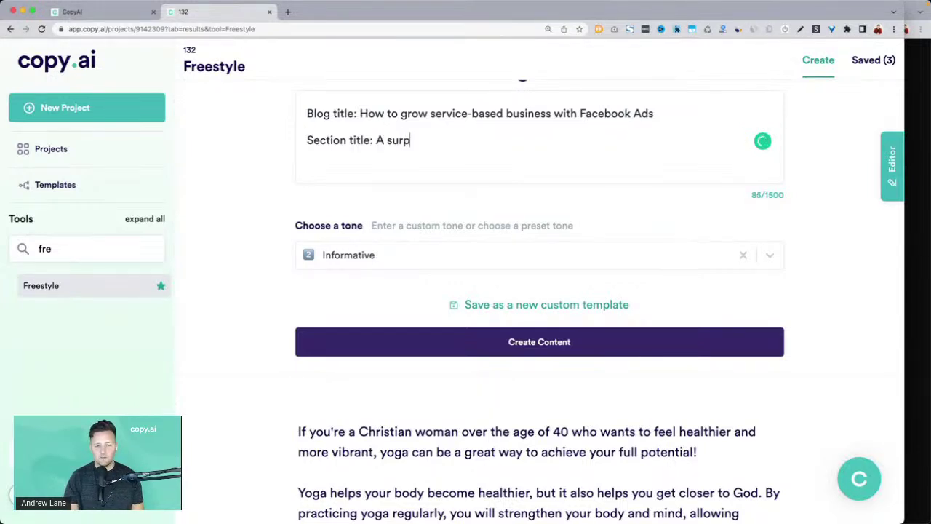
text(rising benefit is the boost in bran)
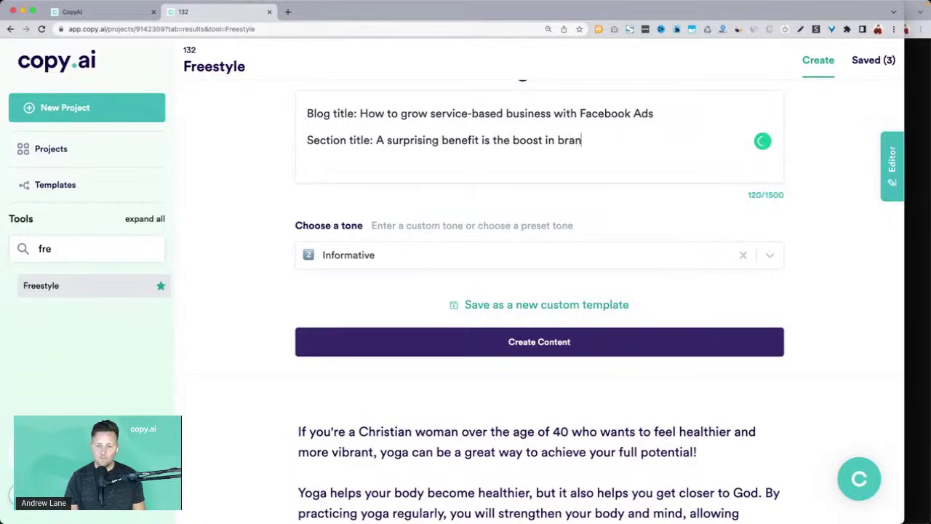
text(hority from being seen more p)
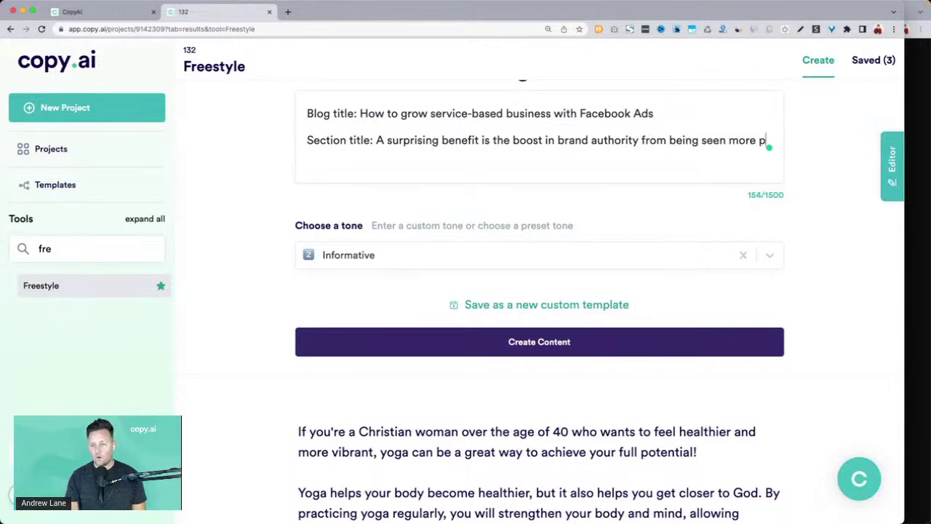
text(ten by)
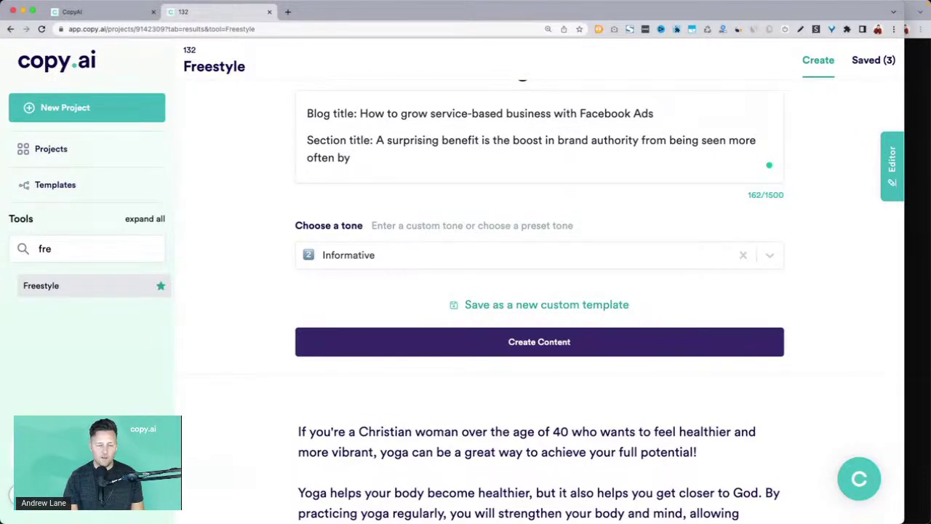
text( others )
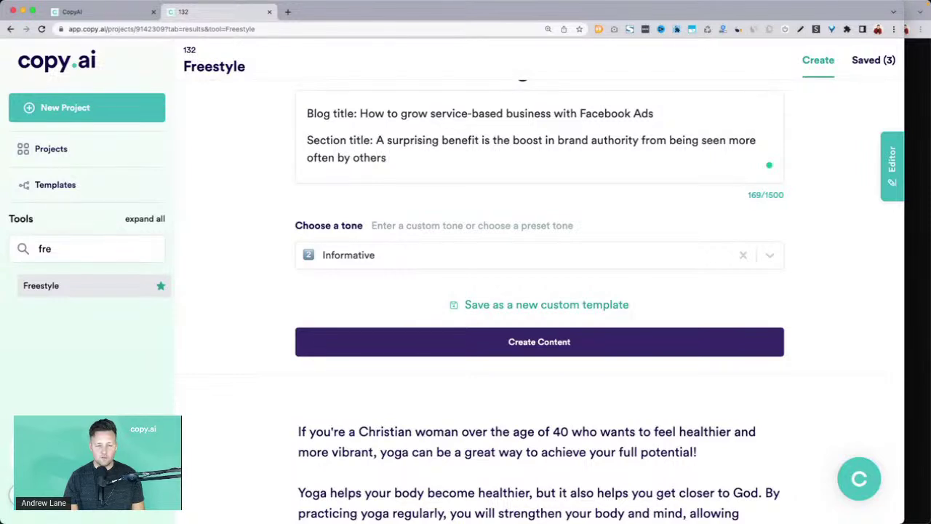
text(in your i)
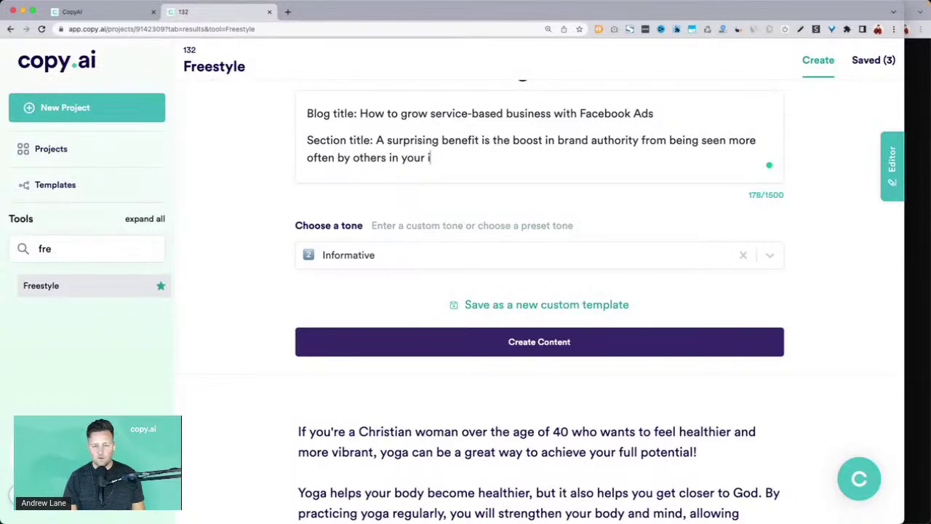
text(ndustry)
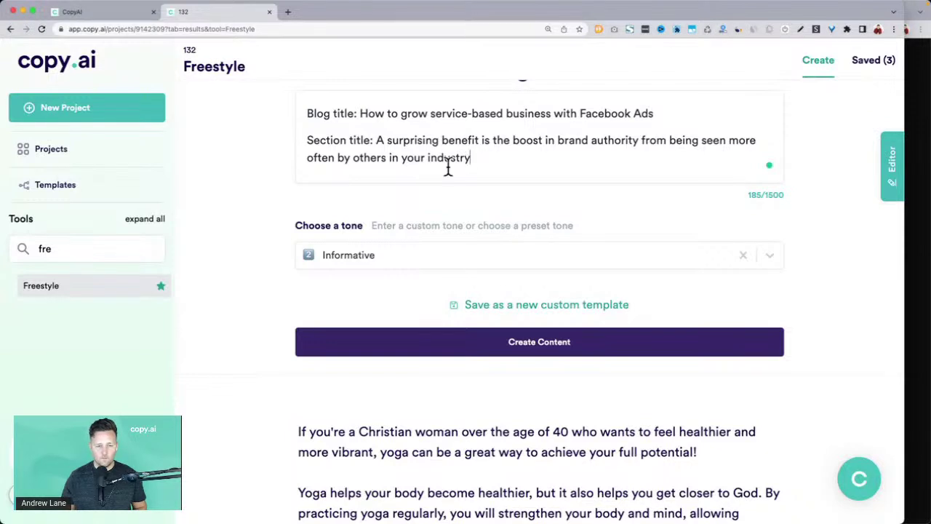
click(404, 355)
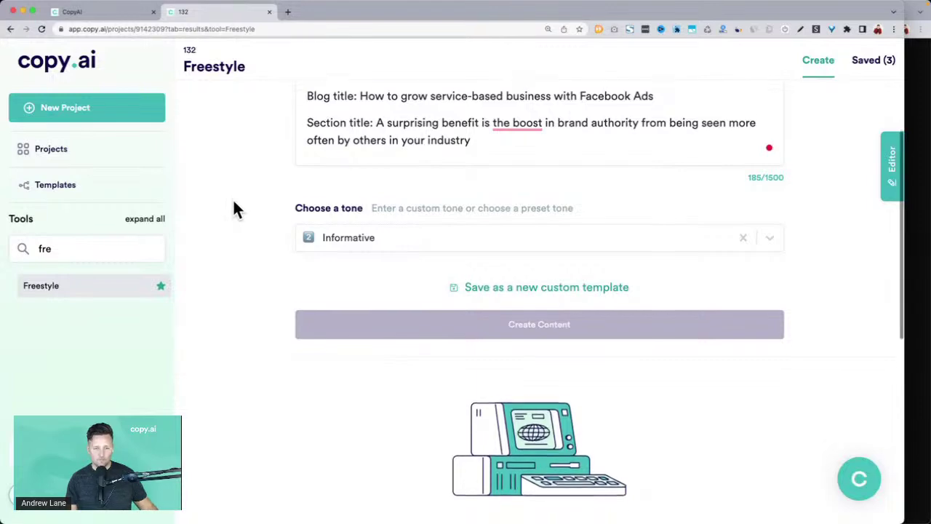
Read the first generated Facebook Ads section, examining its passages on professional marketing, repeat ad views and creating ads that stay effective.
scroll(232, 206, down, 3)
scroll(234, 203, down, 5)
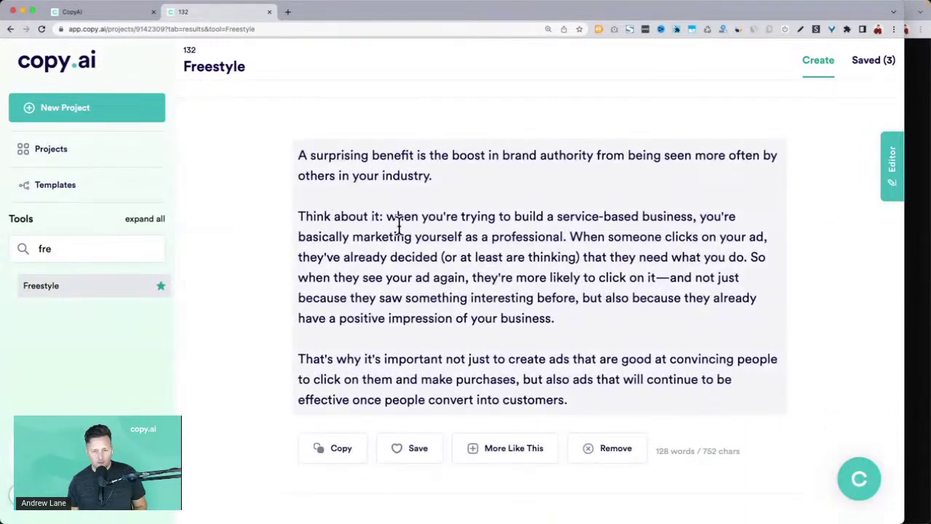
drag(298, 236, 566, 237)
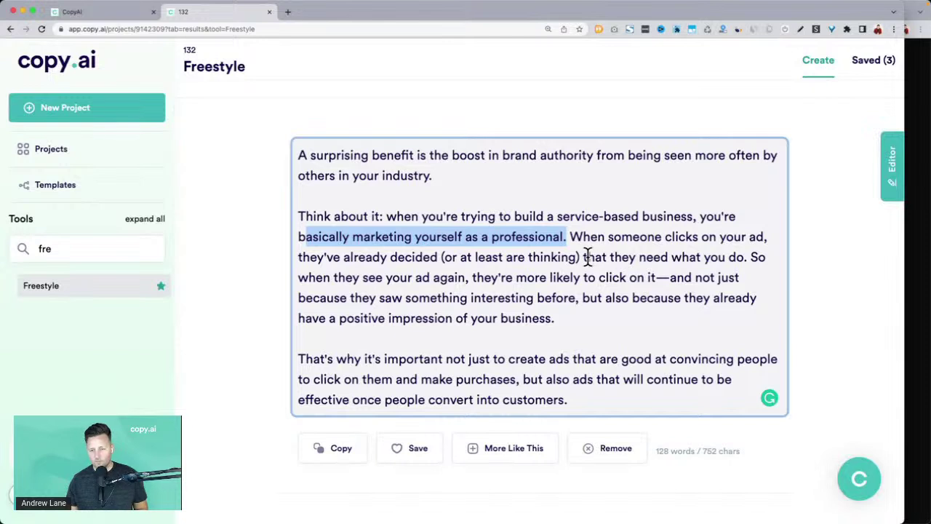
drag(582, 257, 715, 257)
drag(323, 277, 627, 320)
click(628, 320)
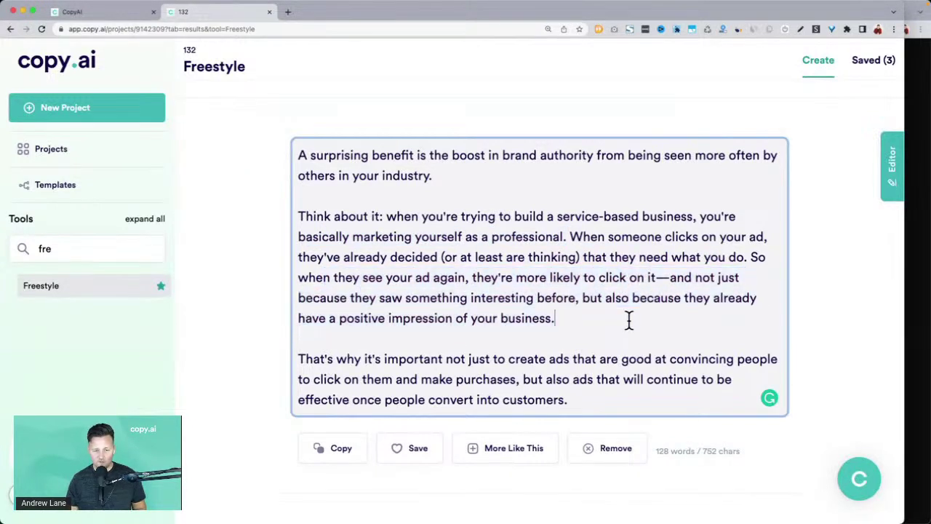
scroll(628, 320, down, 2)
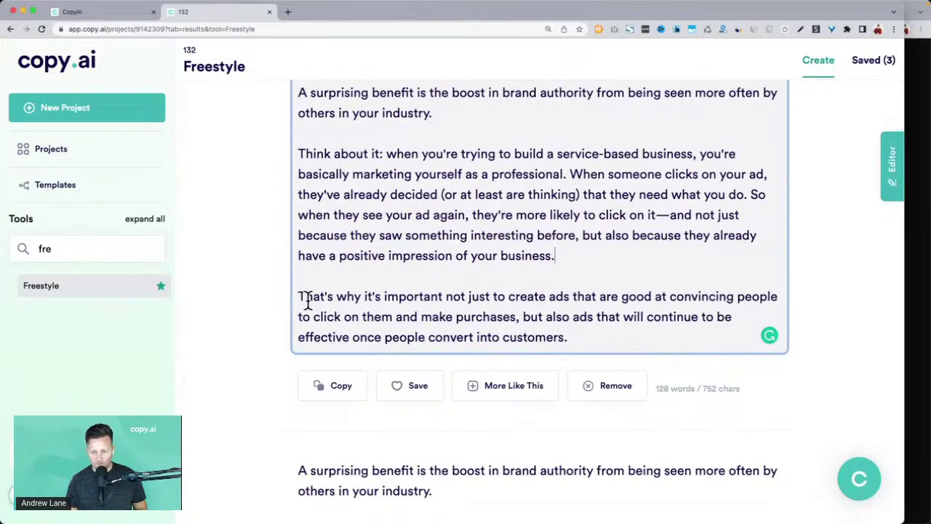
drag(307, 300, 495, 327)
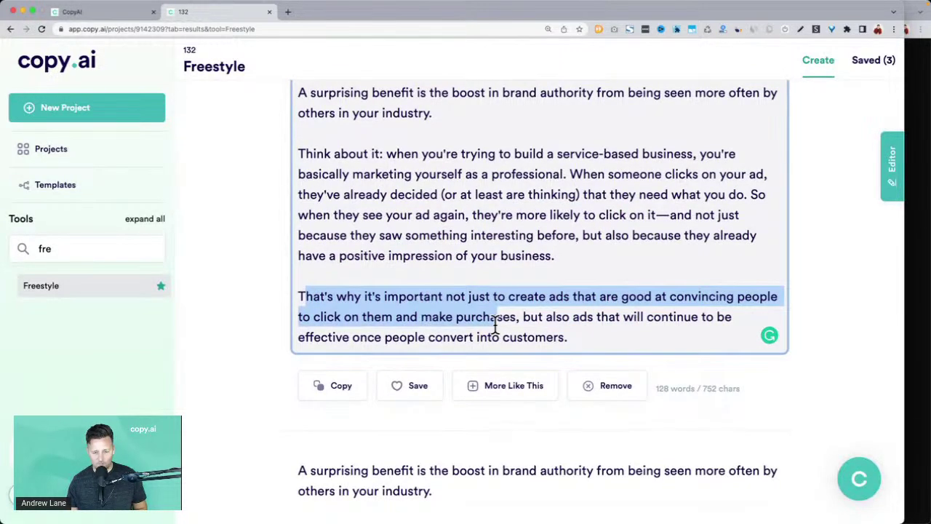
Read the second generated section, examining its passages on overlooked brand authority, customer associations and running ads monthly.
scroll(495, 327, down, 10)
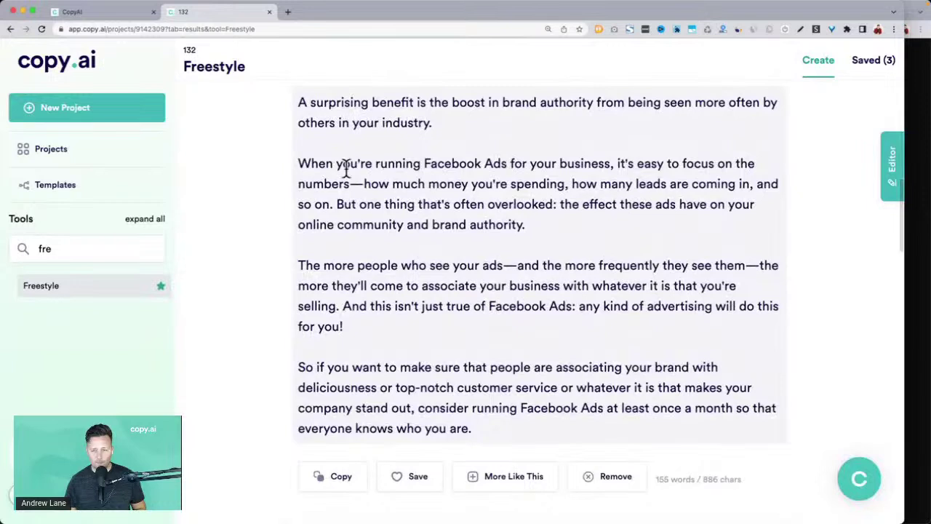
drag(299, 164, 589, 227)
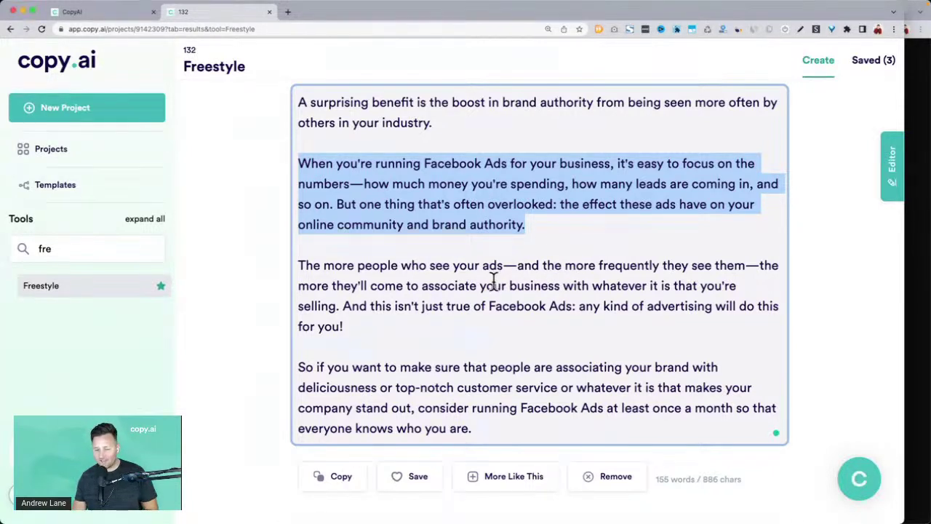
drag(334, 287, 426, 304)
scroll(391, 353, down, 2)
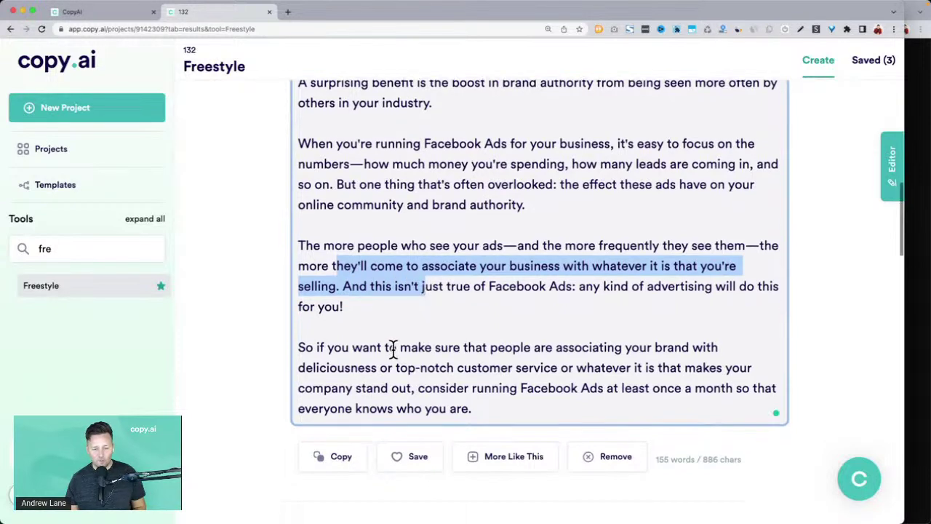
drag(513, 331, 561, 353)
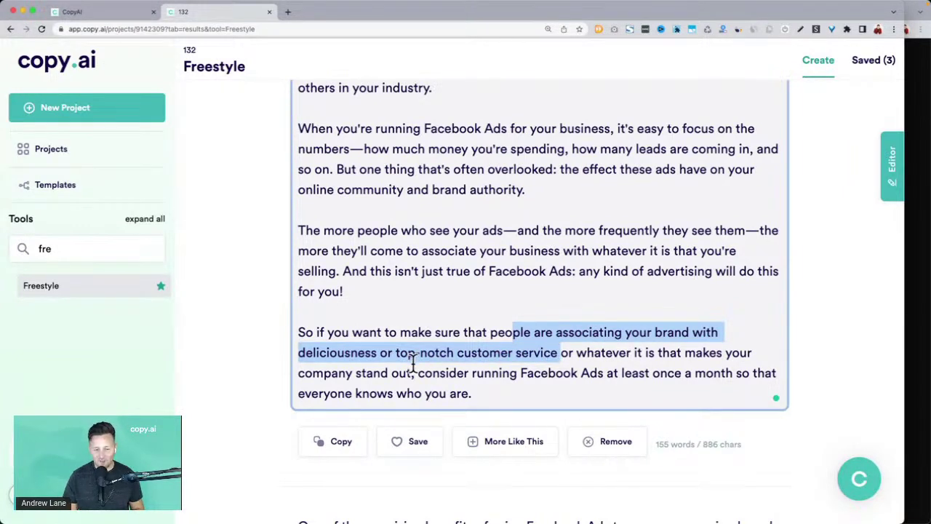
drag(418, 373, 509, 395)
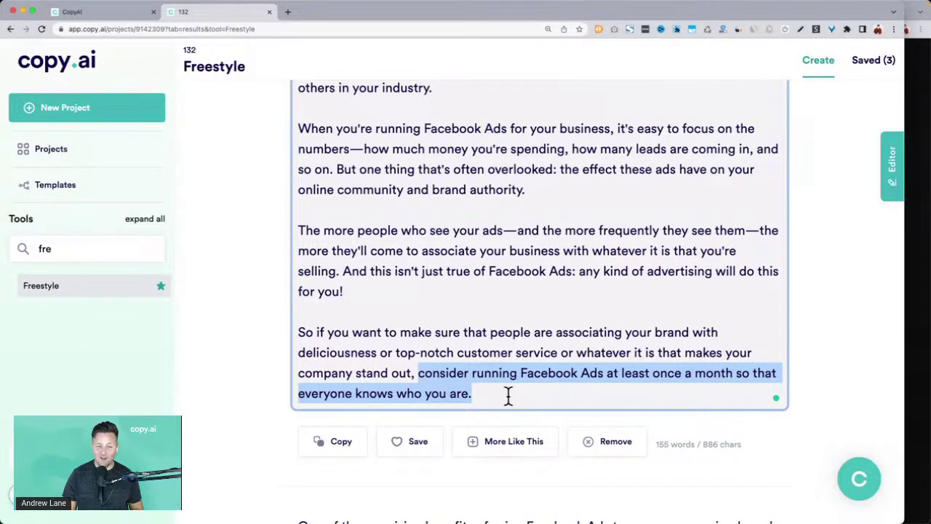
drag(508, 395, 291, 128)
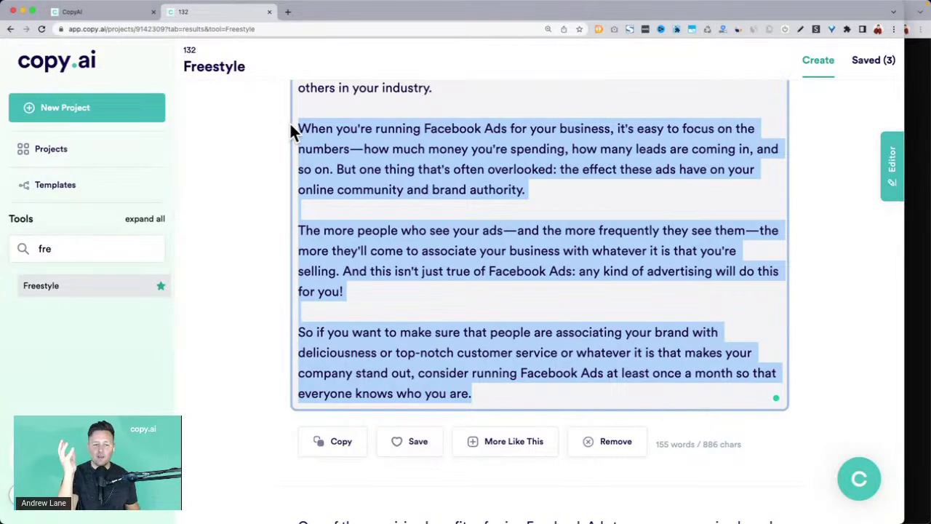
Review the Freestyle prompt that produced the results, checking the requested content type and the blog title.
scroll(291, 128, up, 15)
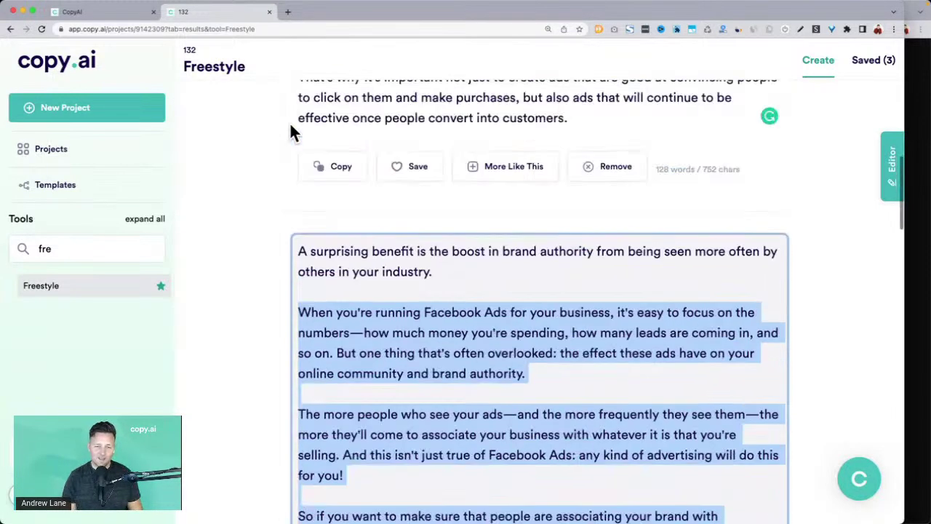
scroll(291, 128, up, 4)
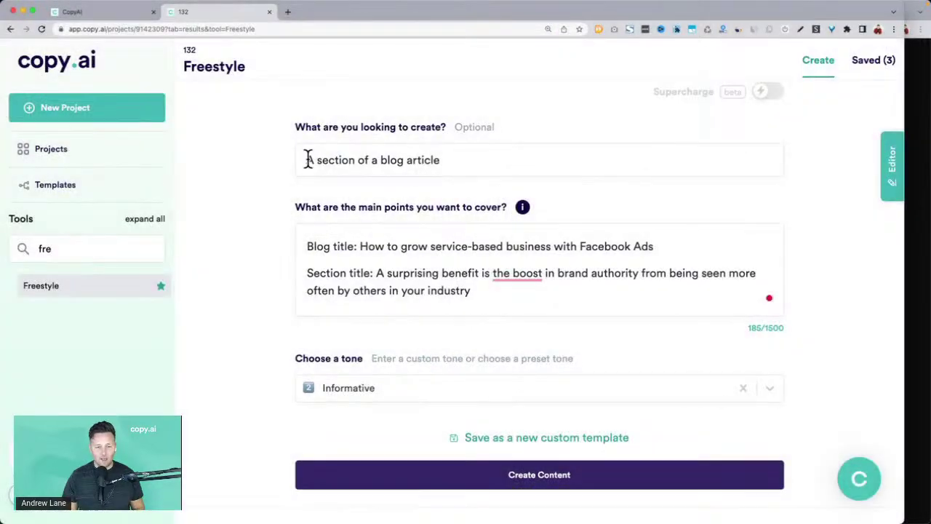
drag(307, 159, 466, 158)
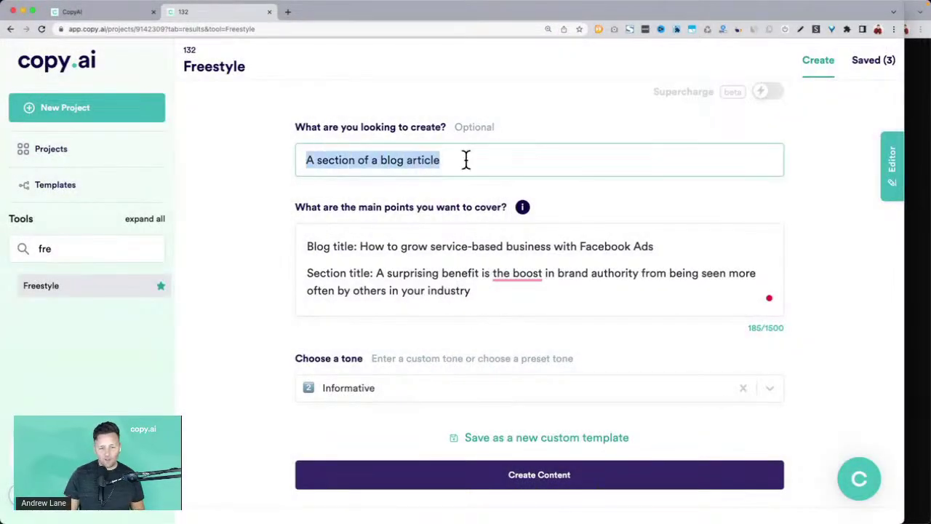
click(364, 246)
drag(364, 246, 659, 246)
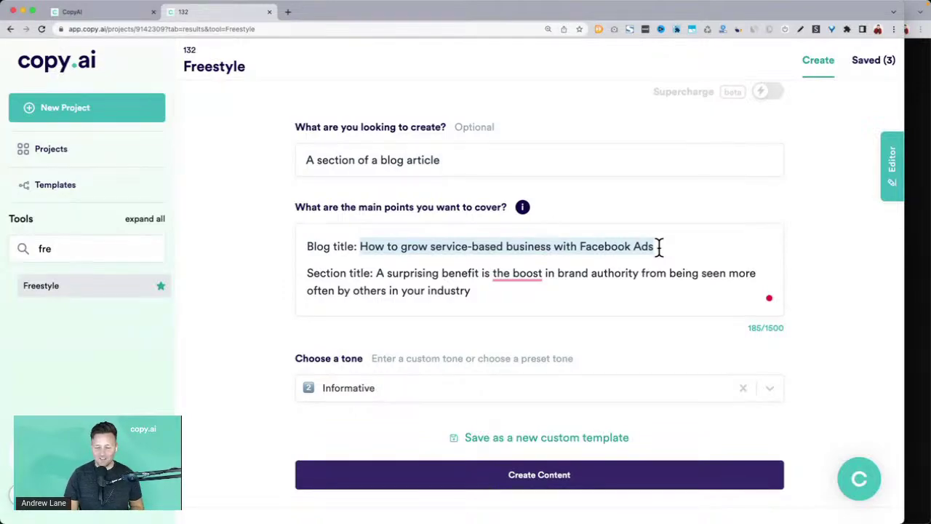
Return to the second generated section and re-examine its body text and the start of its closing paragraph.
scroll(659, 247, down, 10)
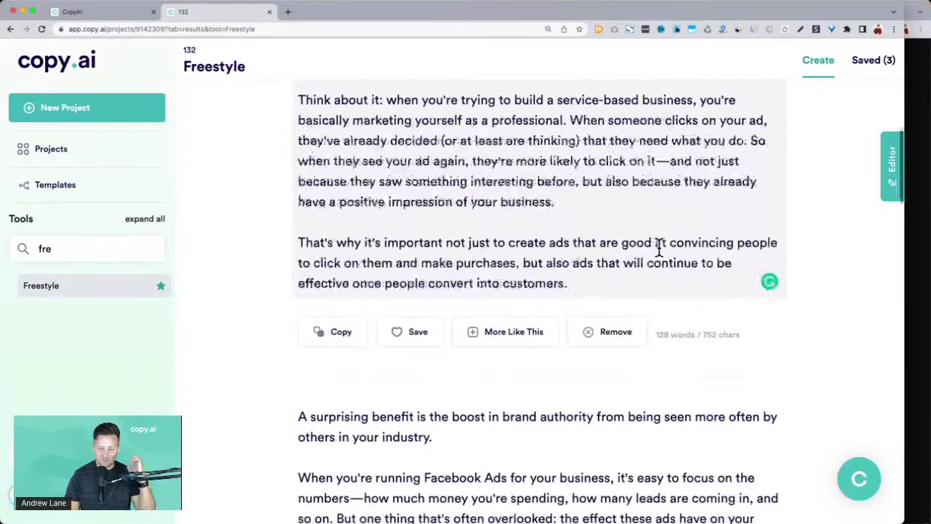
scroll(659, 246, down, 5)
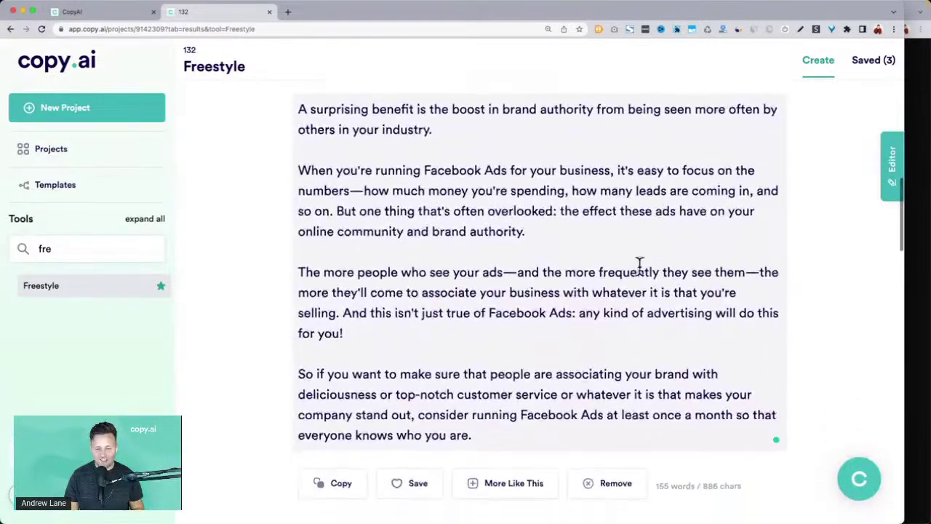
drag(474, 435, 295, 170)
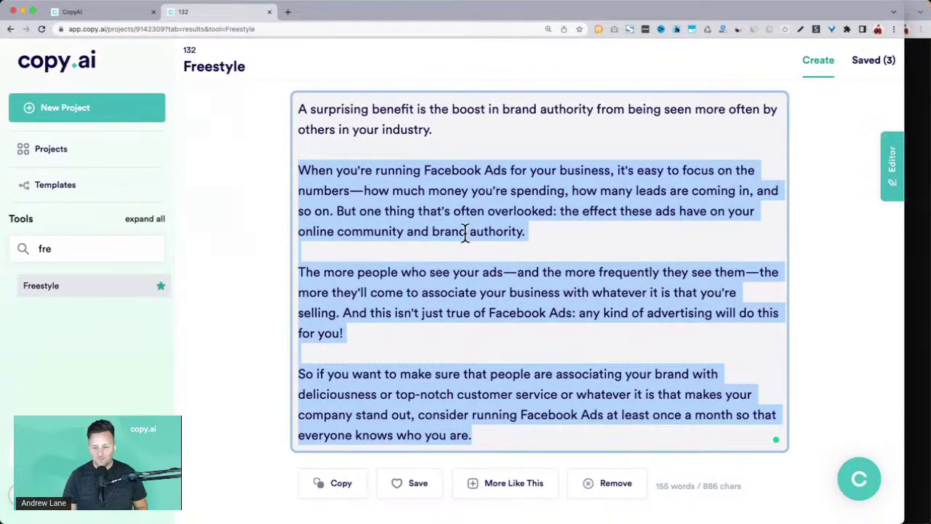
click(401, 373)
drag(304, 376, 530, 382)
Examine the third generated section's passage on building long-term relationships and trust with potential clients.
scroll(513, 263, down, 10)
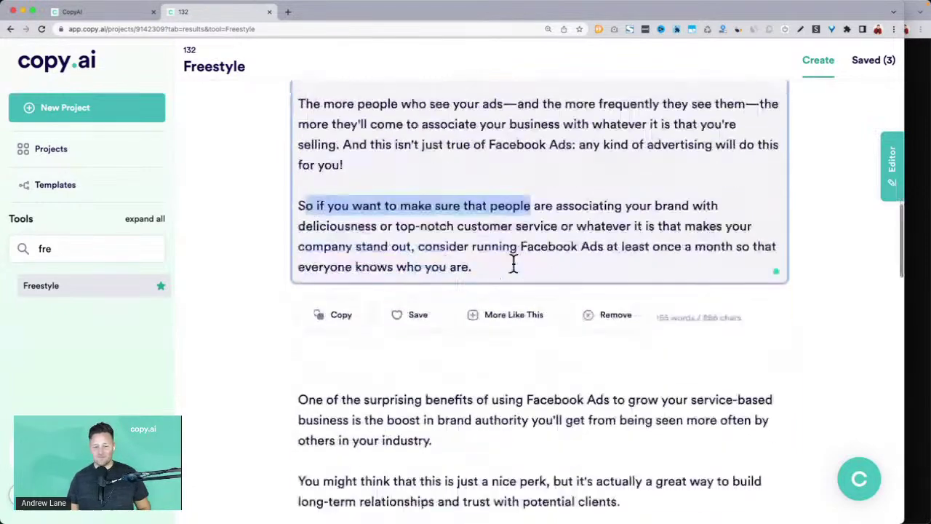
scroll(513, 263, down, 2)
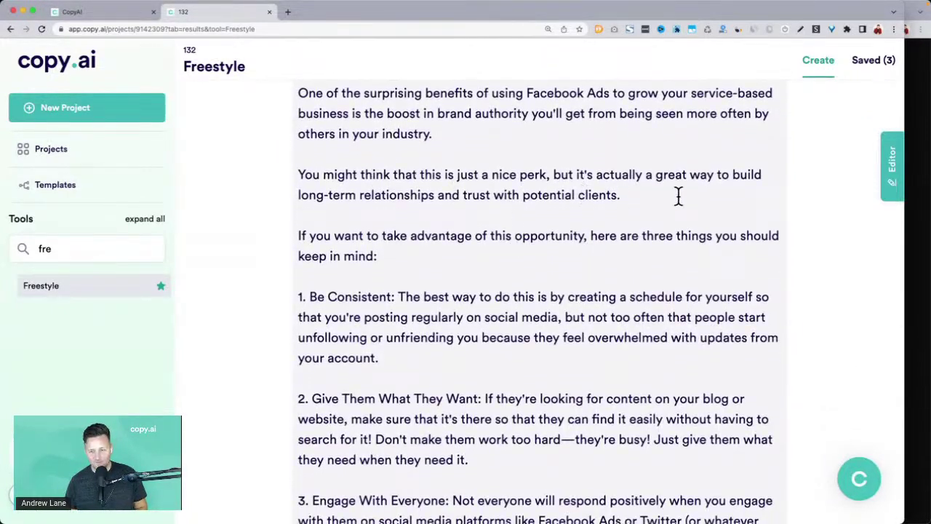
drag(677, 195, 283, 187)
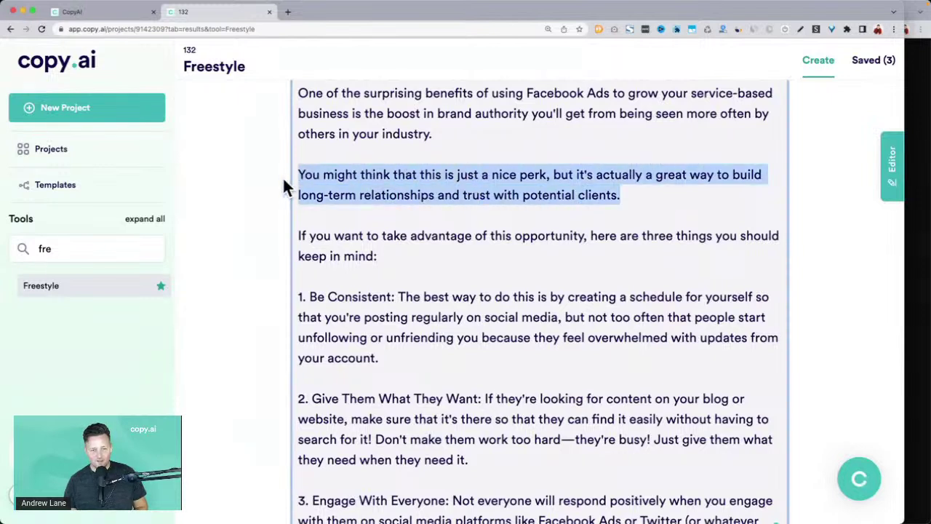
triple_click(578, 194)
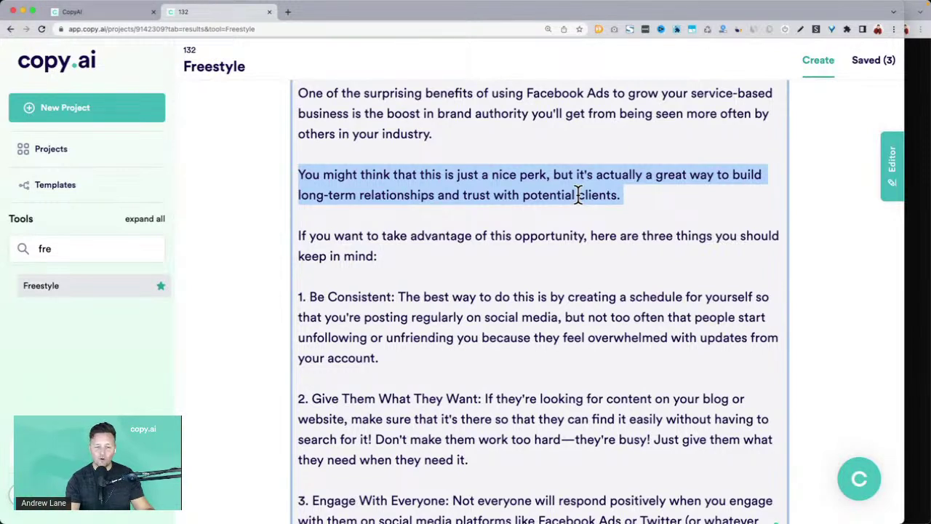
click(578, 194)
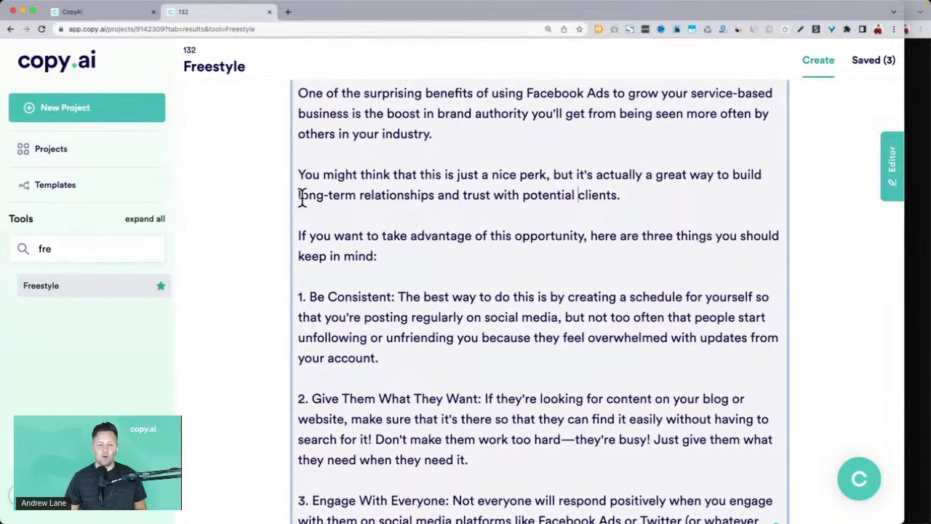
Read the third generated section's trust passage and its tips on being consistent, giving people what they want and engaging with everyone.
drag(300, 195, 618, 194)
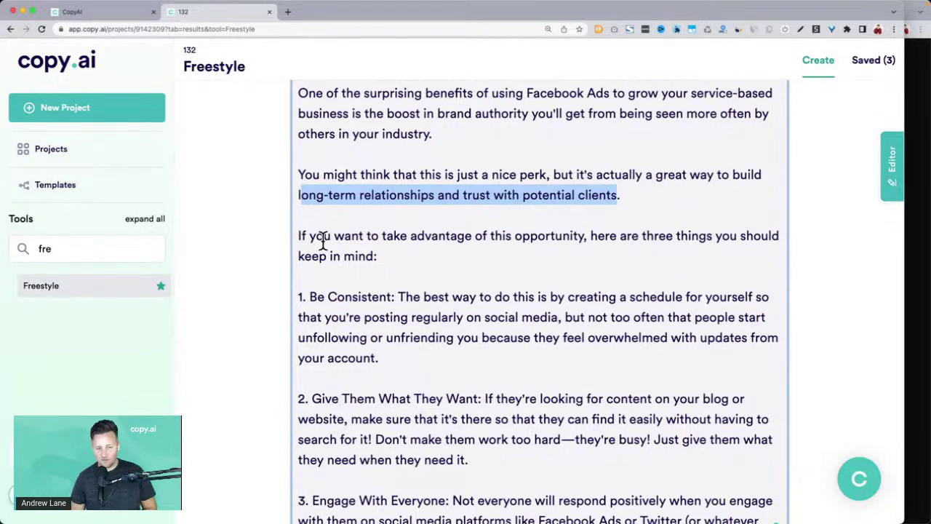
scroll(324, 240, down, 2)
click(505, 400)
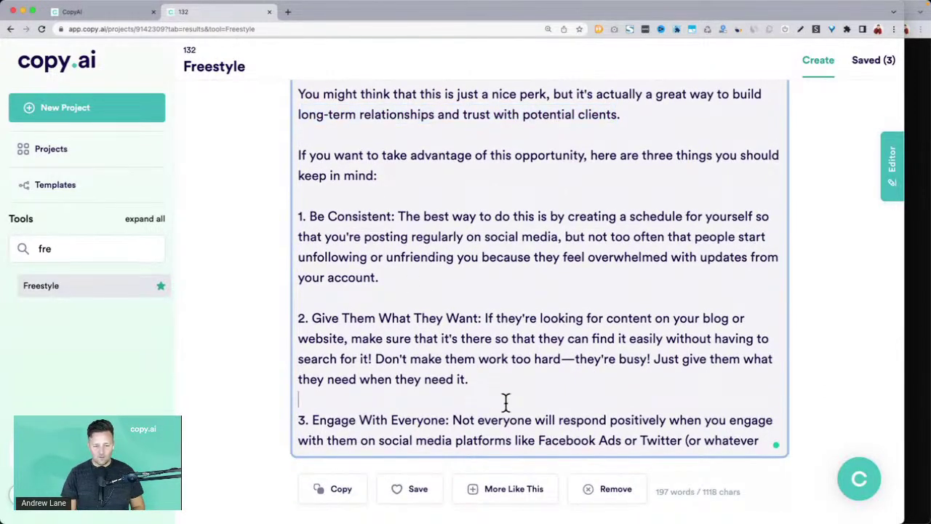
click(517, 409)
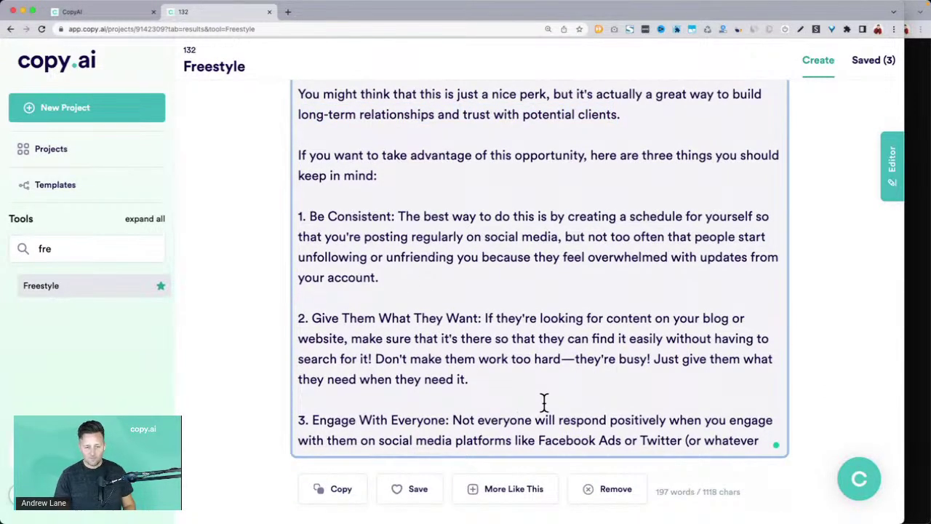
scroll(543, 401, down, 10)
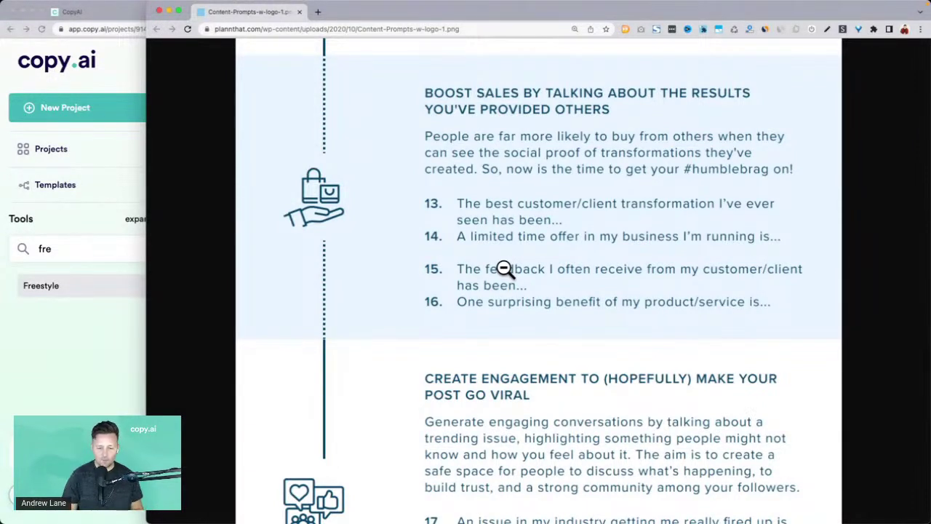
Check the remaining ideas in the content prompts image, and return to the Freestyle form above the generated results.
scroll(505, 269, down, 5)
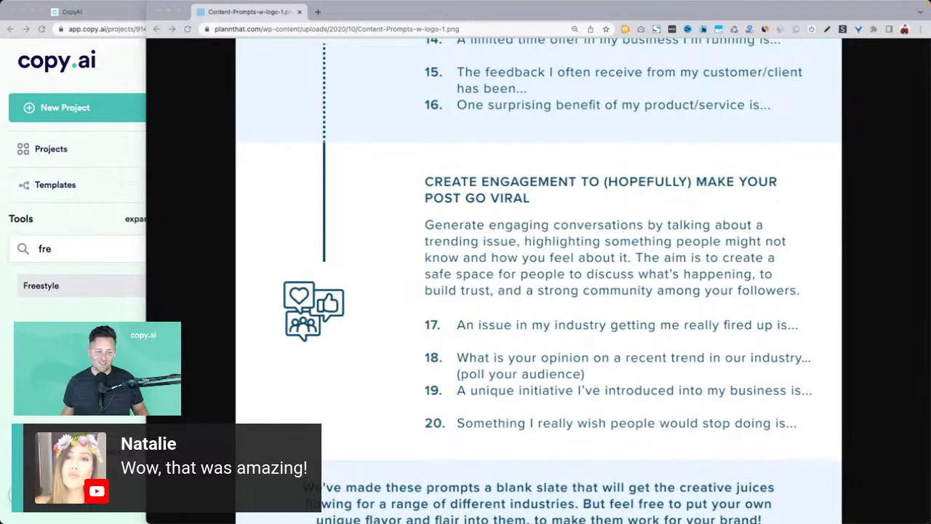
key(super+w)
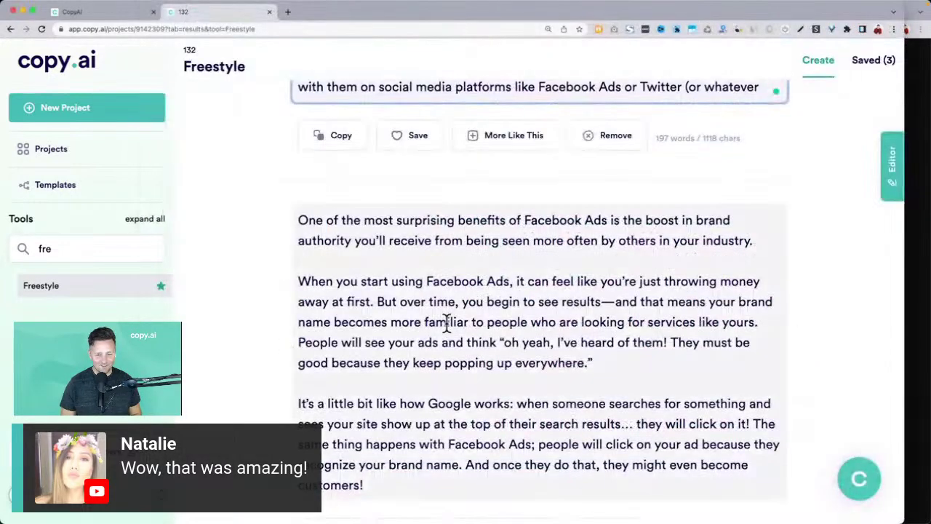
scroll(446, 322, up, 5)
scroll(466, 331, up, 2)
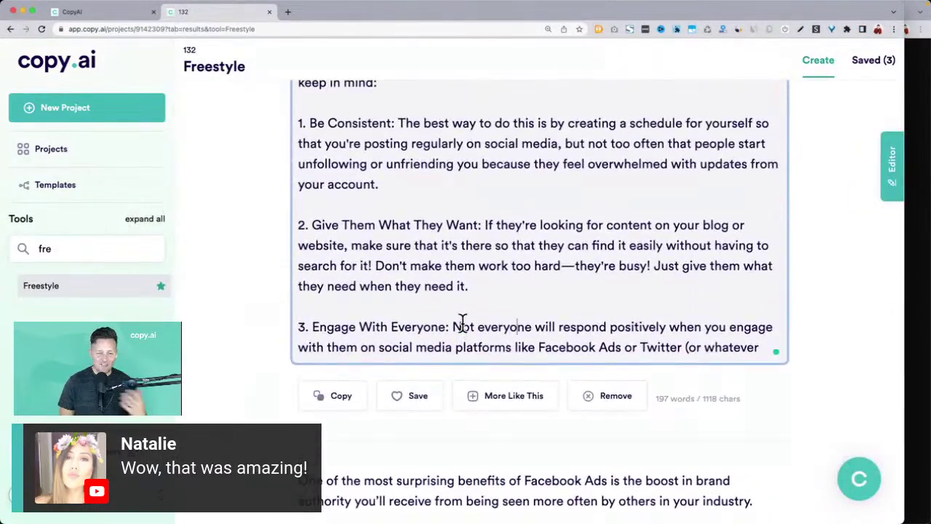
scroll(462, 324, up, 15)
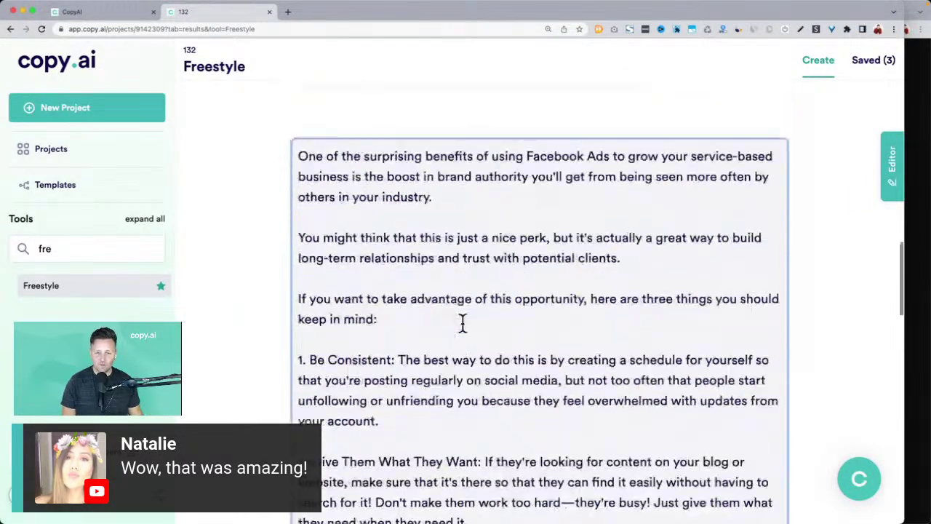
scroll(462, 322, up, 5)
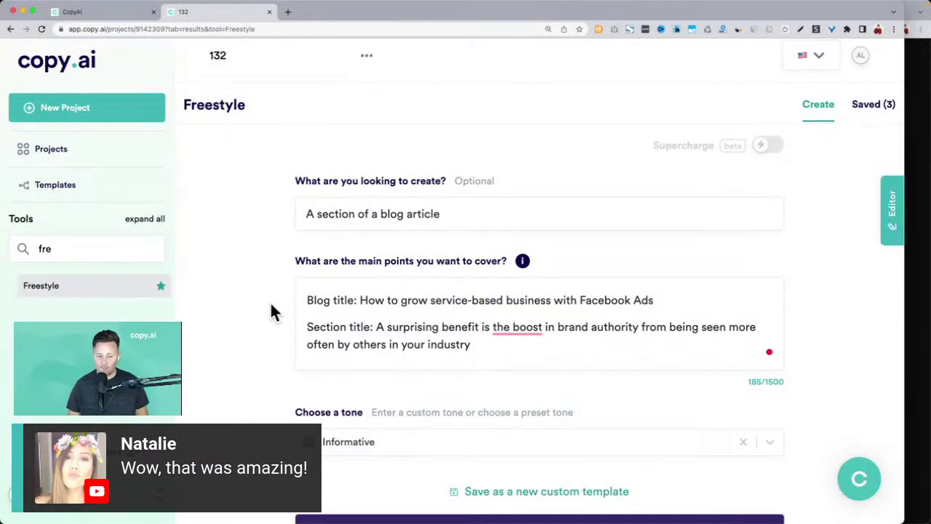
View the available tone presets and keep Informative as the chosen tone.
scroll(270, 312, down, 3)
click(339, 342)
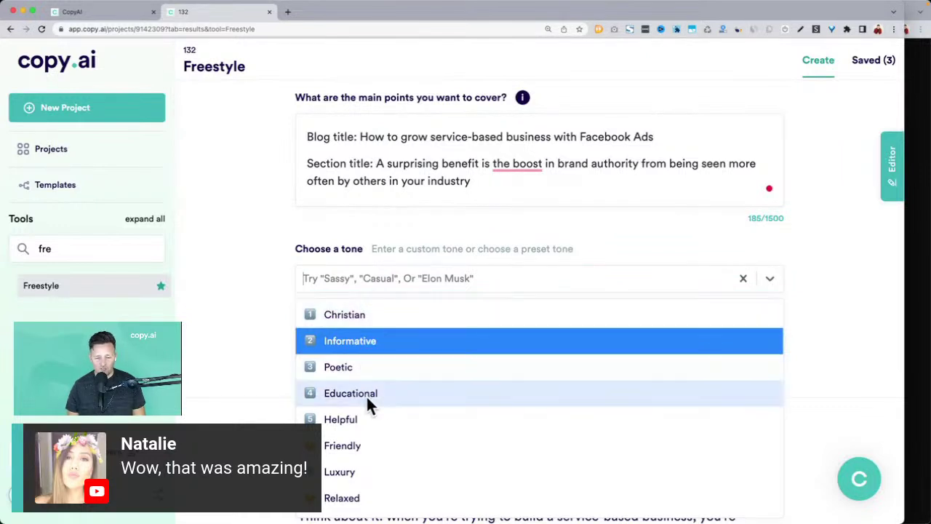
key(Return)
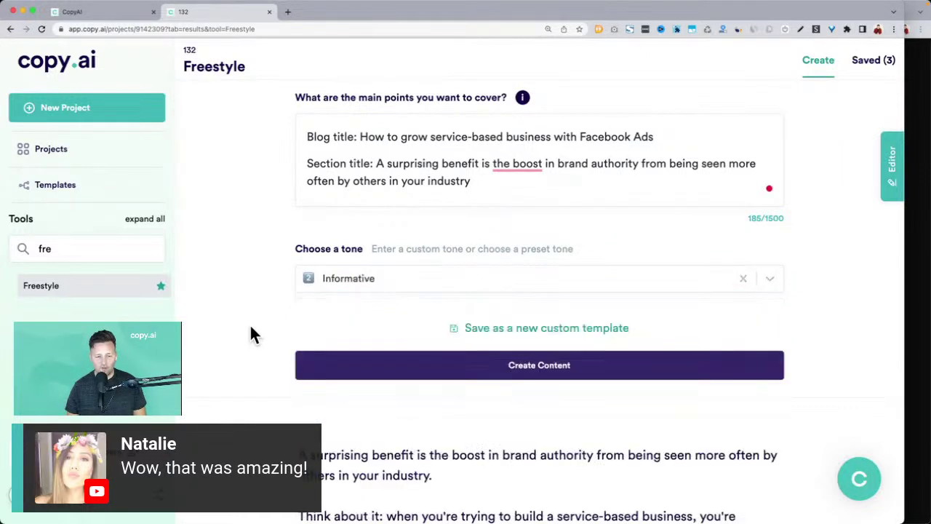
Insert "your" before "service-based" in the blog title within the main points.
scroll(250, 335, up, 3)
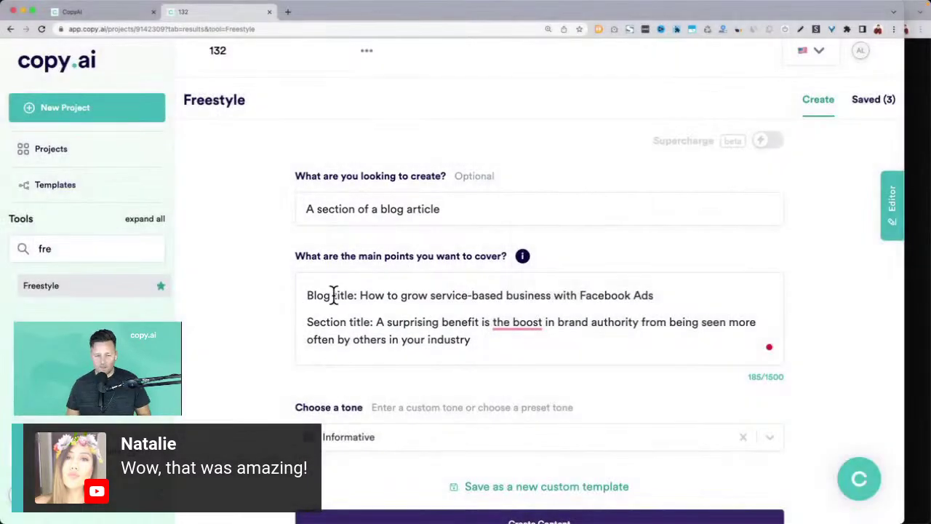
drag(305, 295, 653, 297)
click(536, 296)
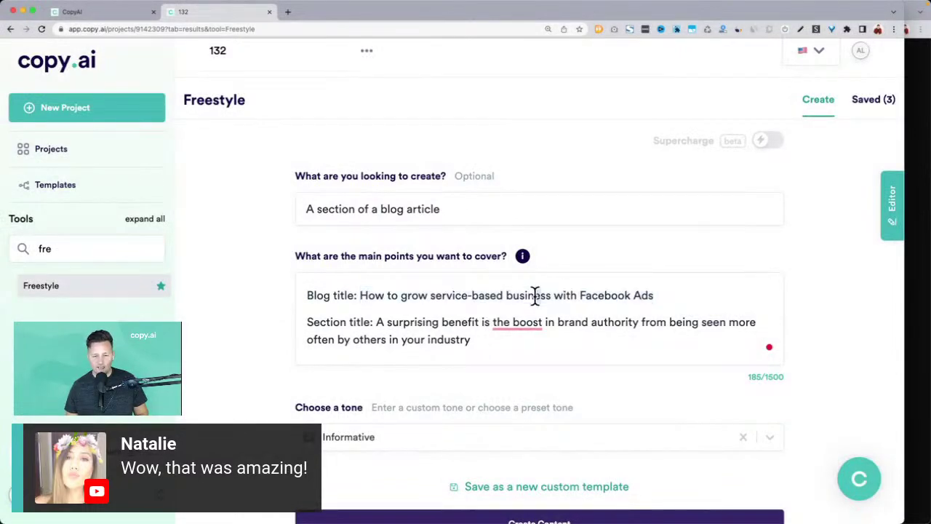
click(432, 299)
text(your)
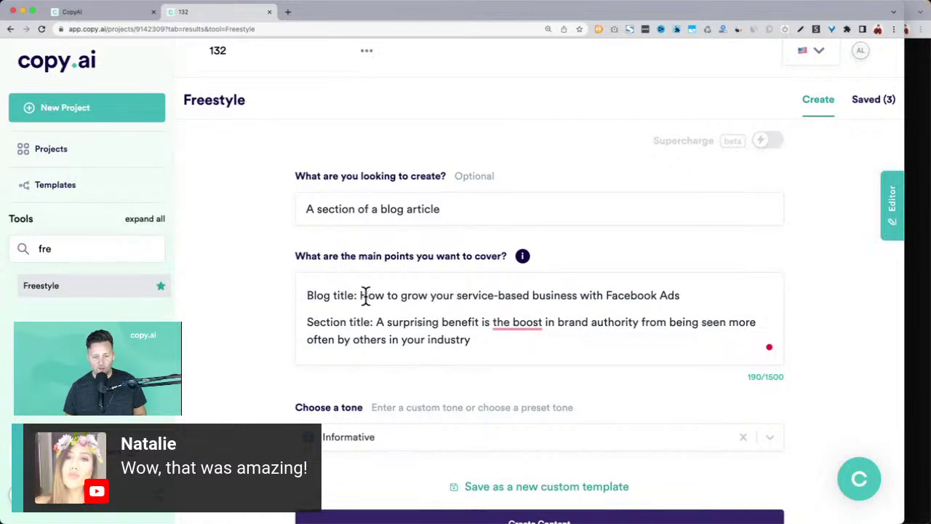
Review the wording of the blog title and the section title in the main points.
drag(361, 295, 688, 293)
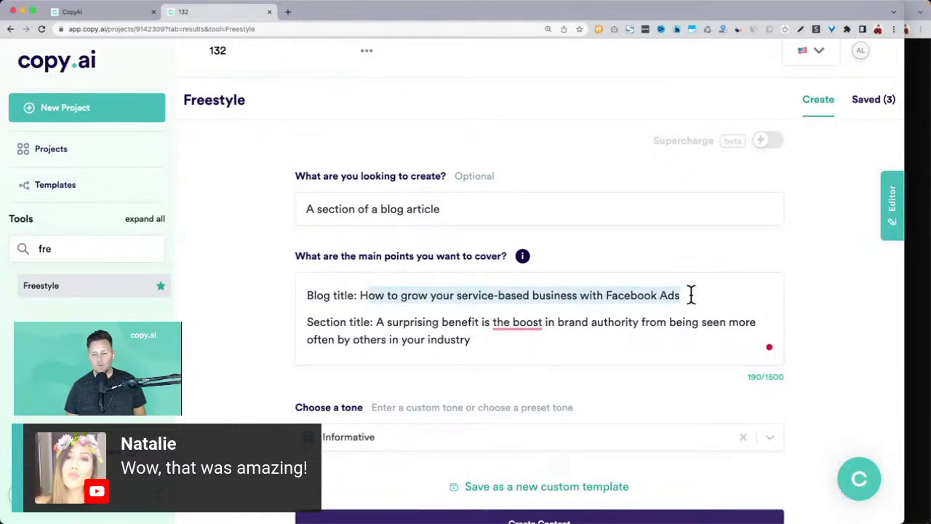
drag(376, 322, 494, 340)
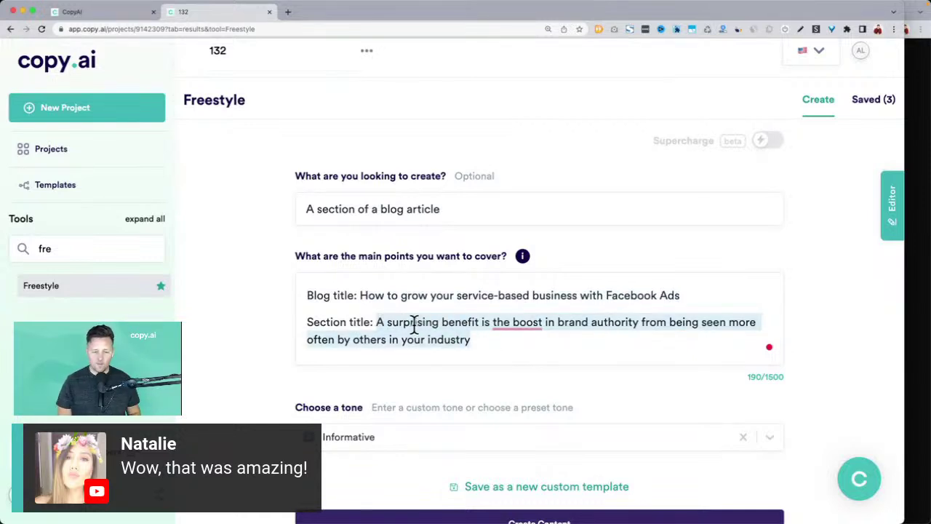
click(391, 322)
drag(472, 338, 376, 322)
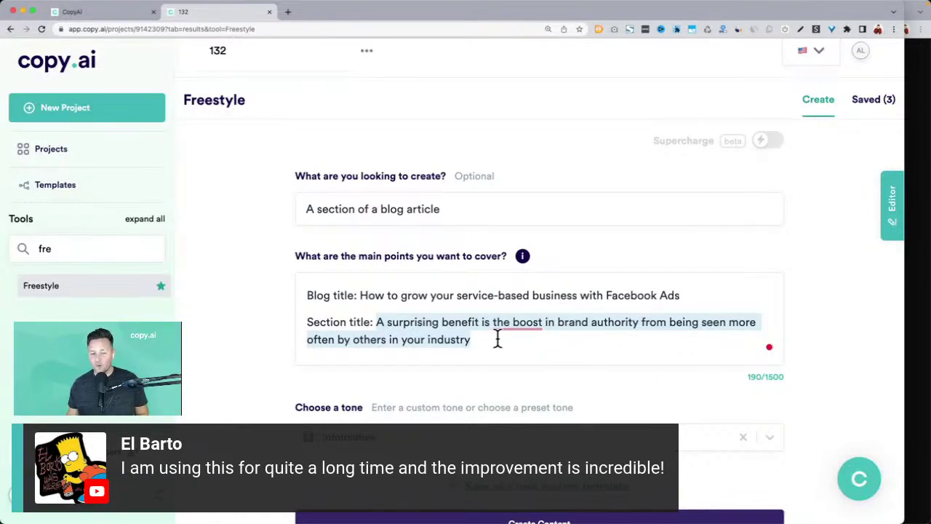
key(super+Left)
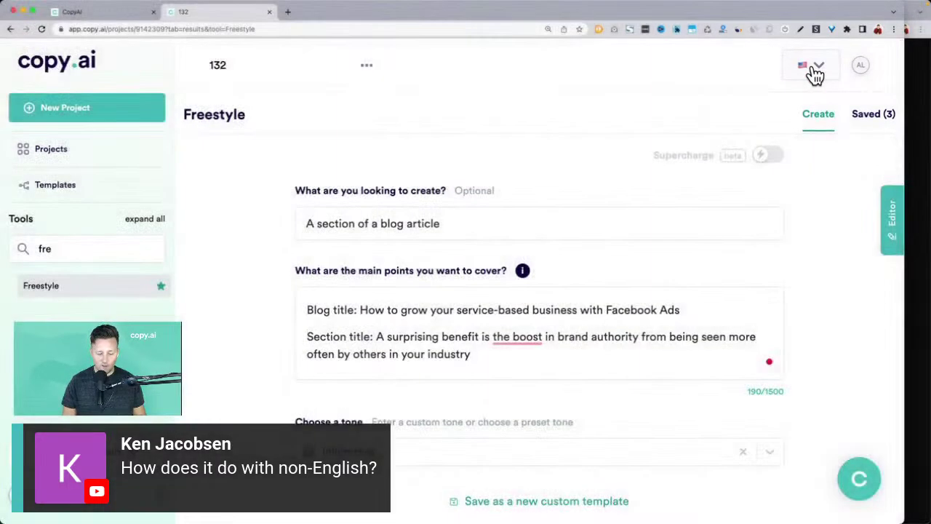
Try Spanish as the output language for the results, with English (American) as the input language.
click(812, 53)
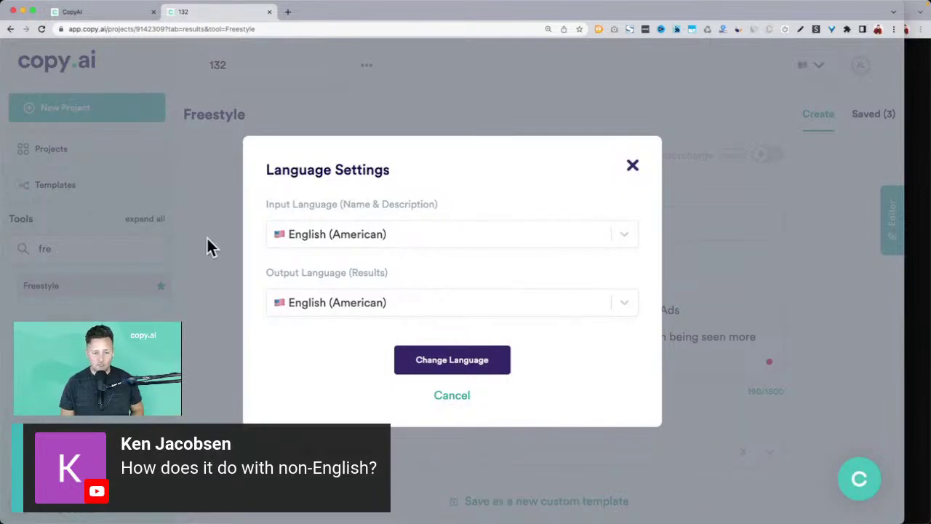
click(308, 304)
scroll(322, 347, down, 2)
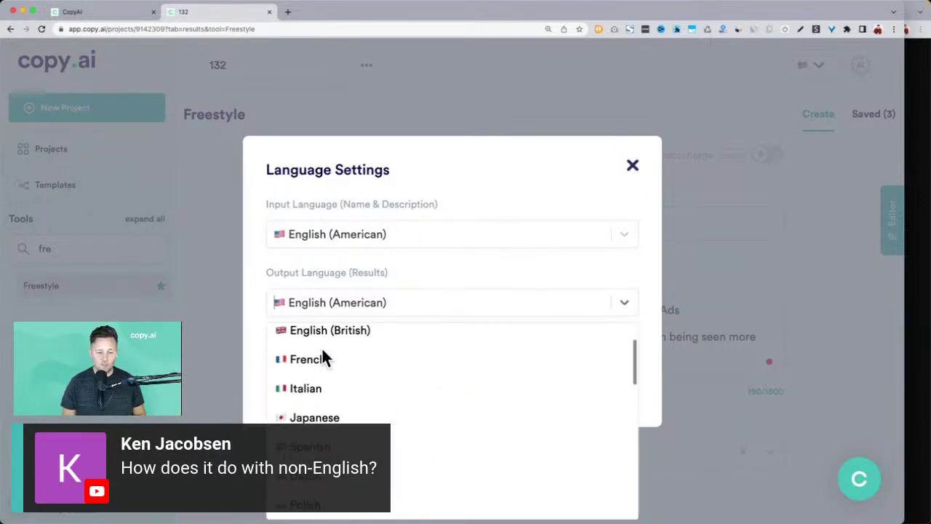
click(320, 435)
key(F1)
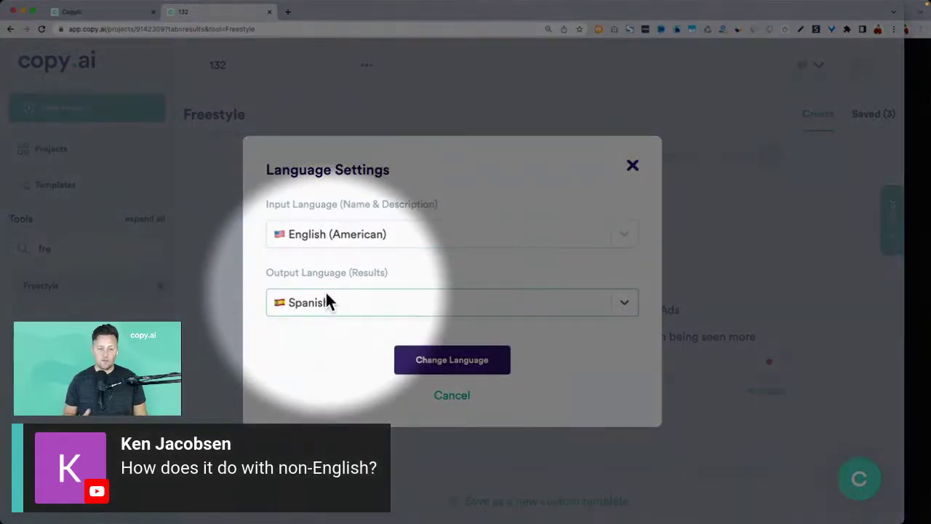
key(F1)
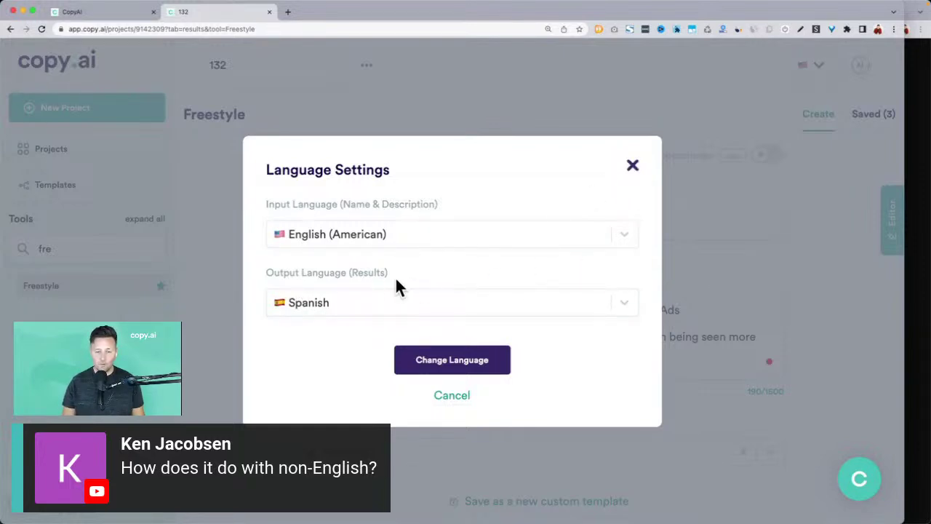
Return the output language to English (American) and close the language settings without applying a change.
click(320, 298)
click(327, 342)
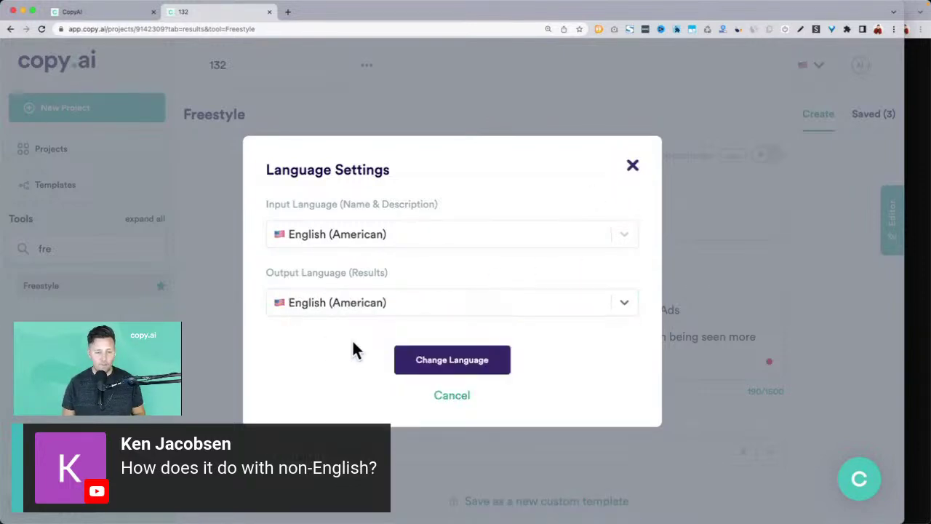
click(630, 162)
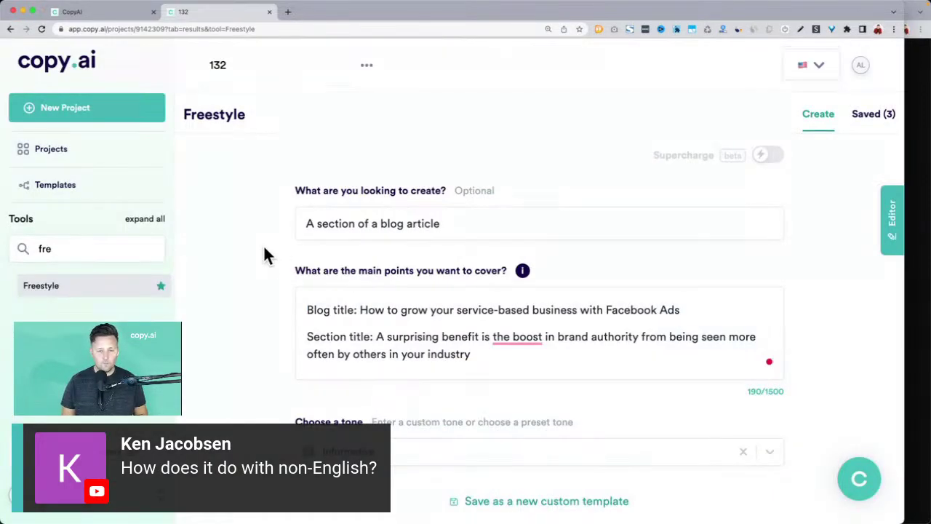
Consult the content prompts image's ideas for creating engagement, and switch back to the Freestyle form.
drag(906, 62, 915, 58)
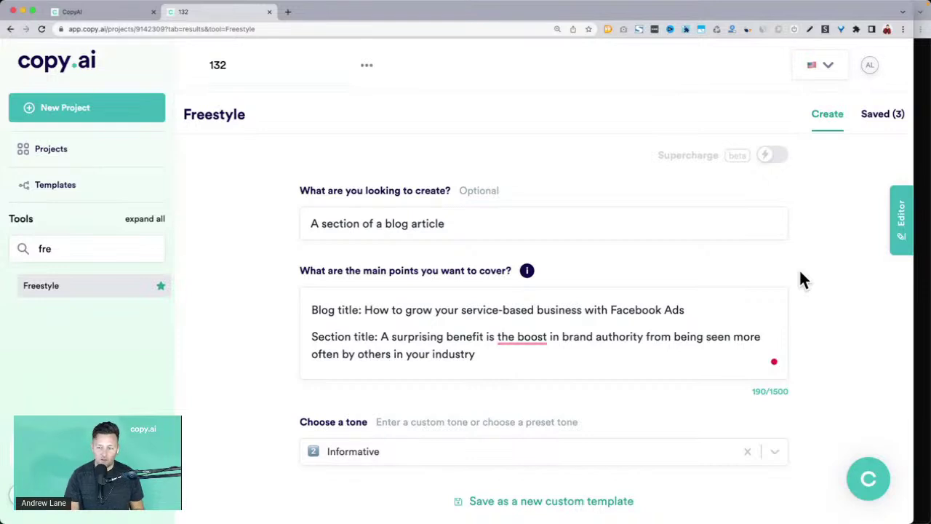
key(super+grave)
scroll(759, 231, down, 2)
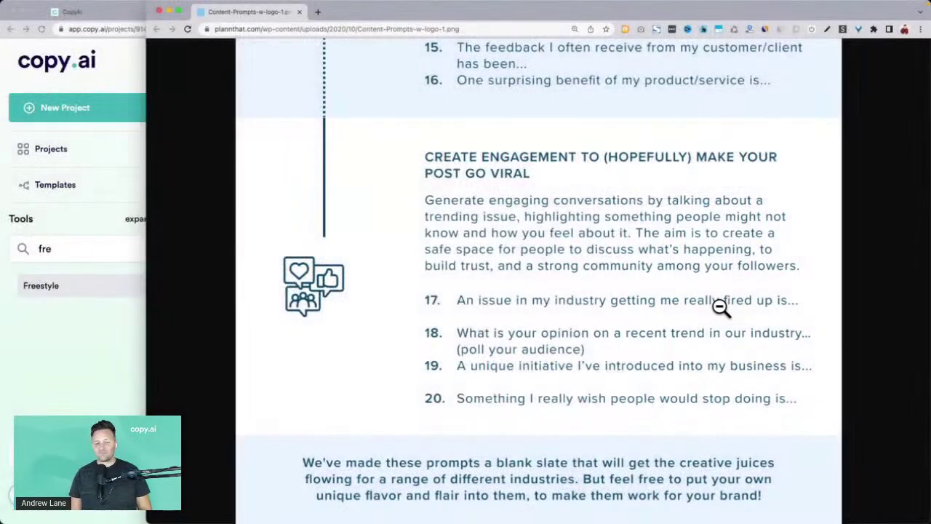
click(77, 336)
Replace the section title text in the main points with "Stop waiting, the opportunity is NOW!".
click(381, 337)
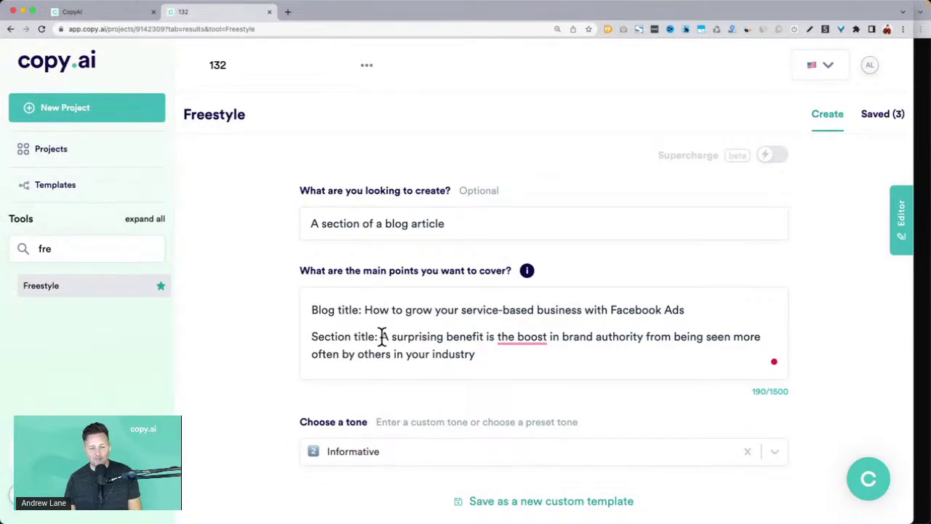
shift+click(505, 358)
text(j)
key(BackSpace)
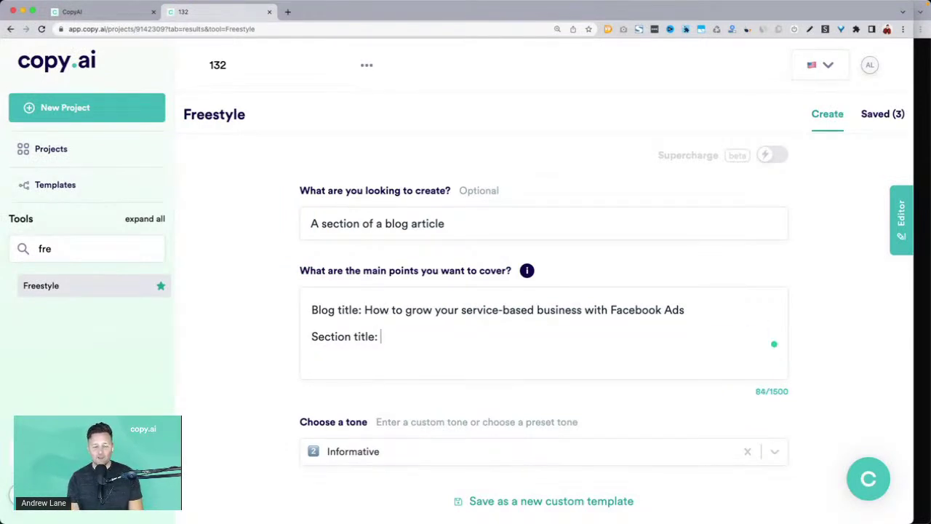
text(Stop)
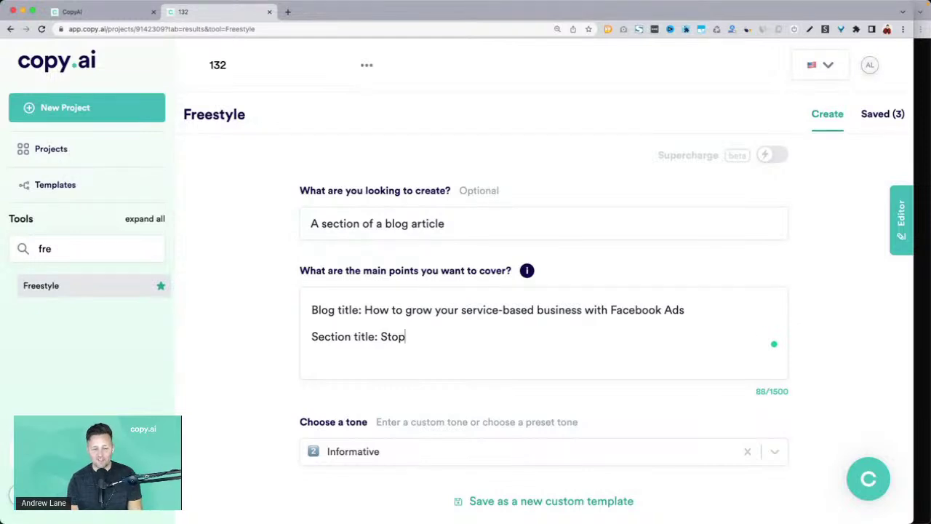
text( waiting)
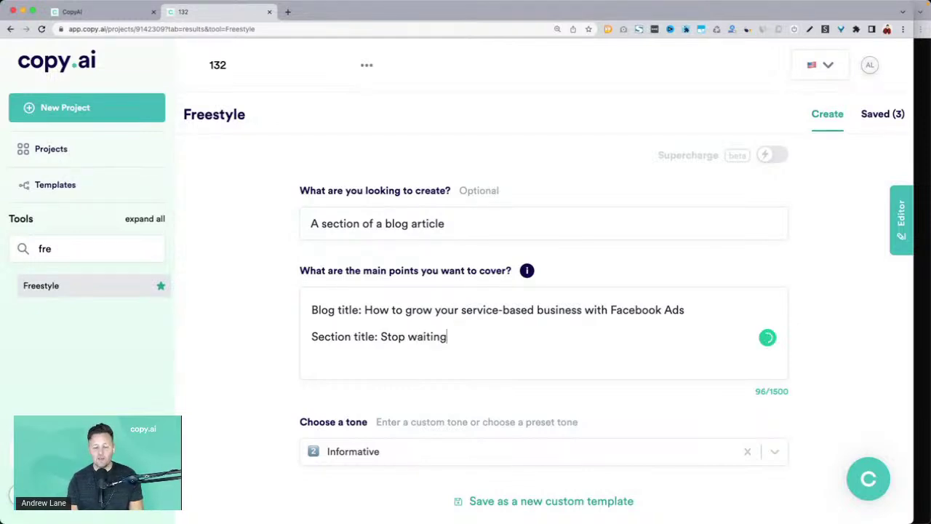
text(, the oppo)
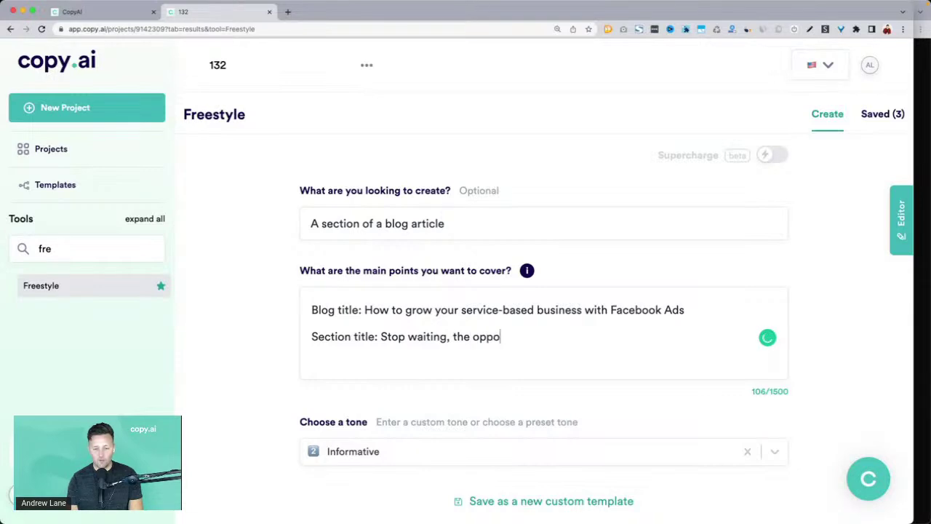
text(rtunity )
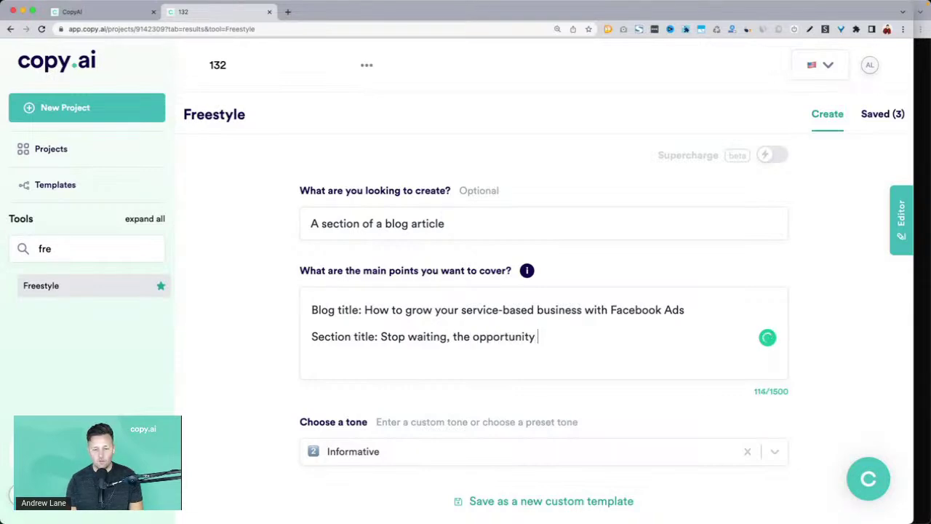
text(is NOW!)
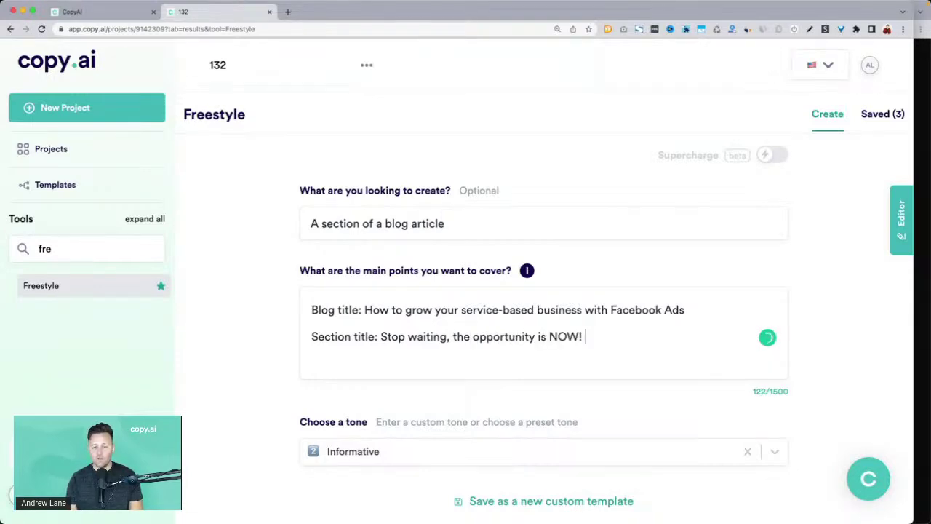
Extend the section title with "Facebook Ads are still a great value and if you're not using them, then you're leaving money don't table.".
text(Faecboo)
key(BackSpace)
key(BackSpace)
key(BackSpace)
key(BackSpace)
key(BackSpace)
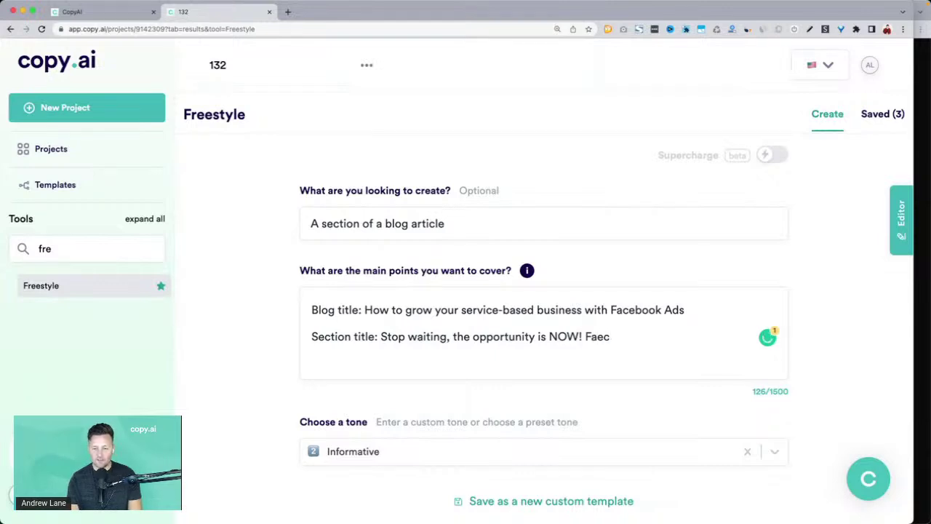
text(cebook ads)
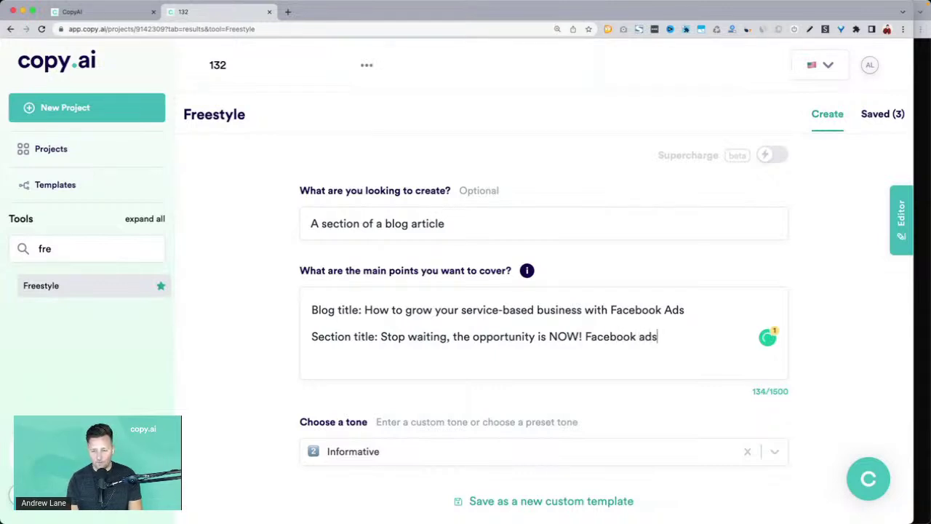
key(BackSpace)
key(BackSpace)
key(BackSpace)
text(Ads are )
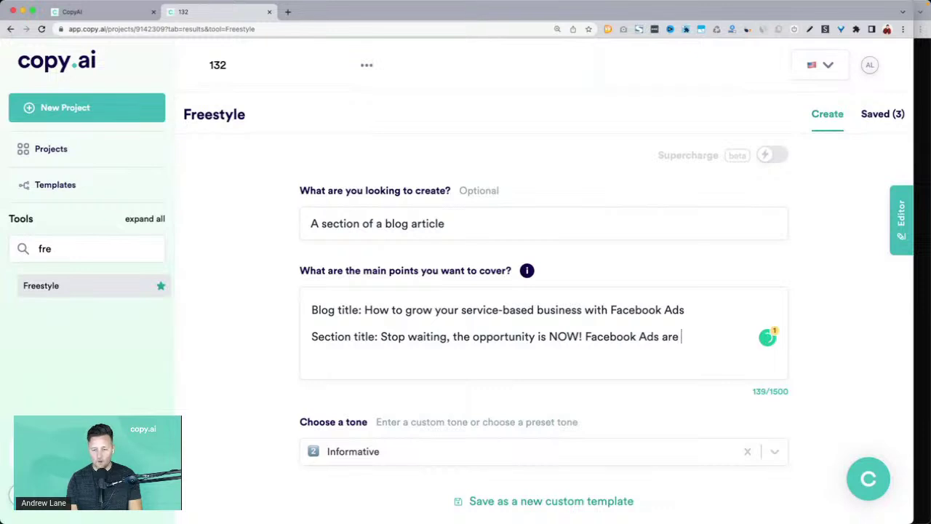
text(still a great )
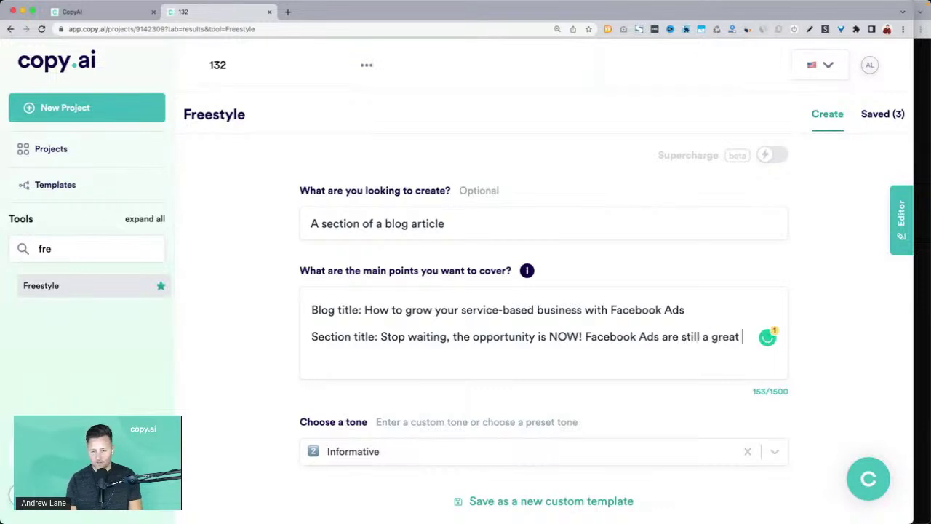
text(value and )
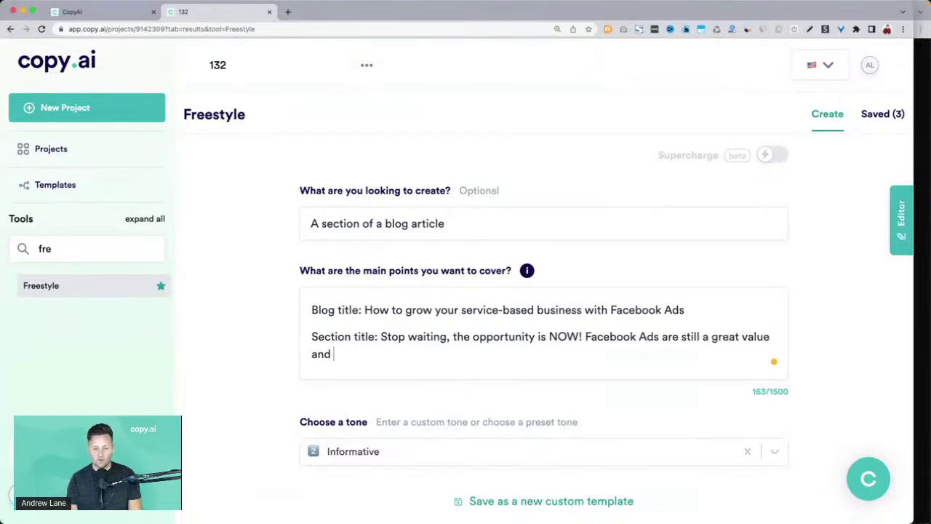
text(if you're n)
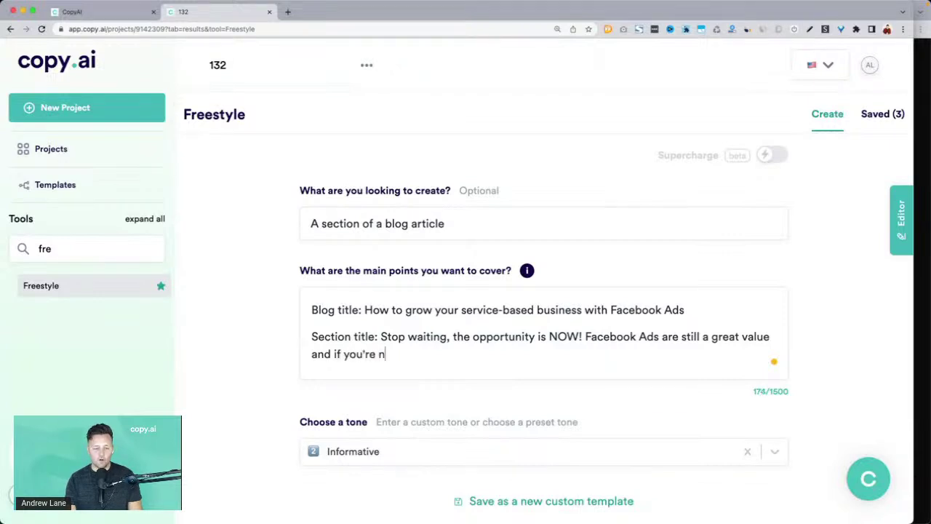
text(ot using them )
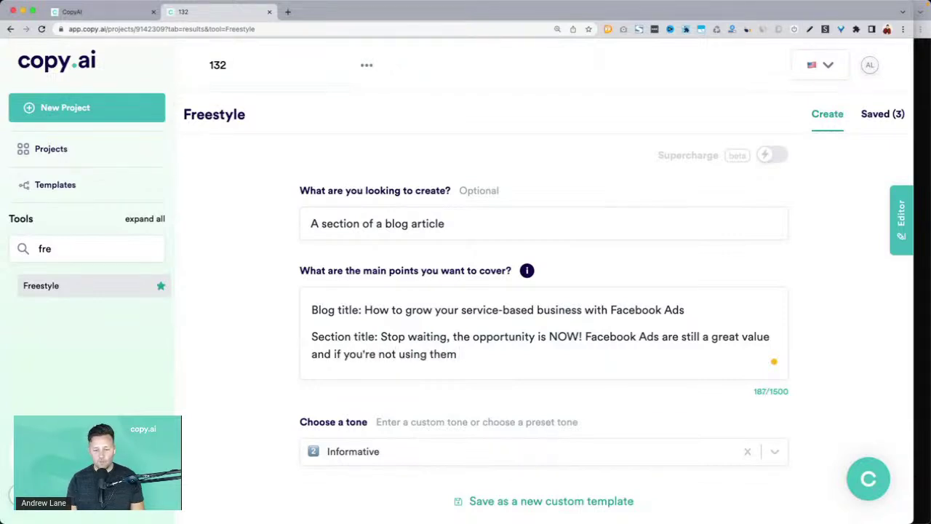
text(, then you're leaving)
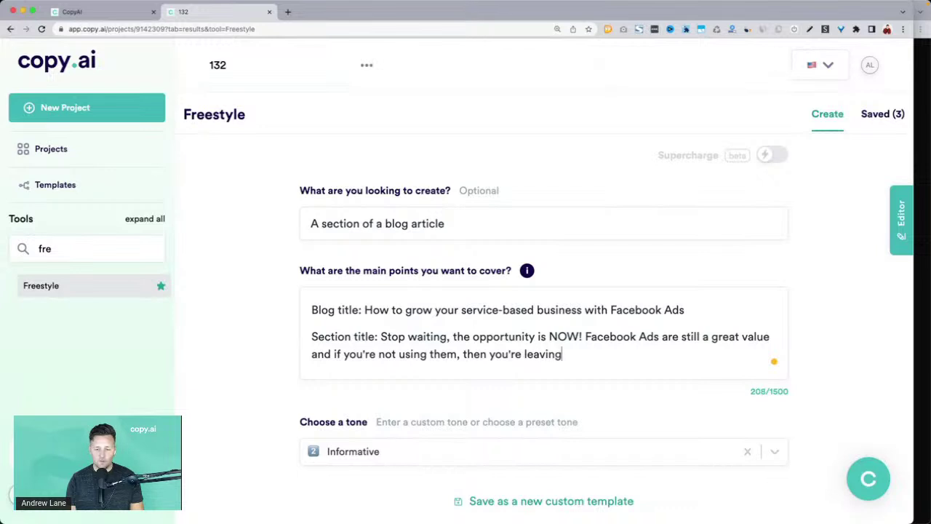
text( money don't he ta)
key(BackSpace)
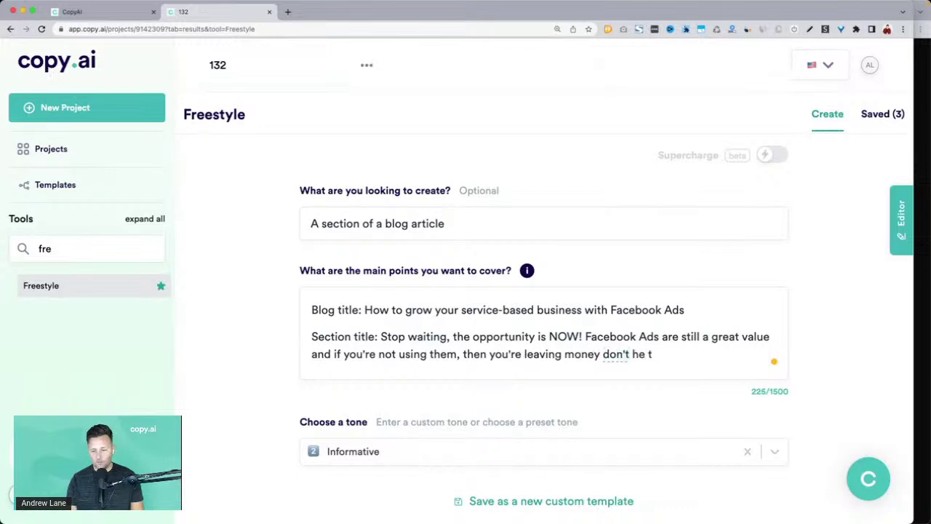
key(BackSpace)
key(BackSpace)
key(BackSpace)
key(BackSpace)
text(table.)
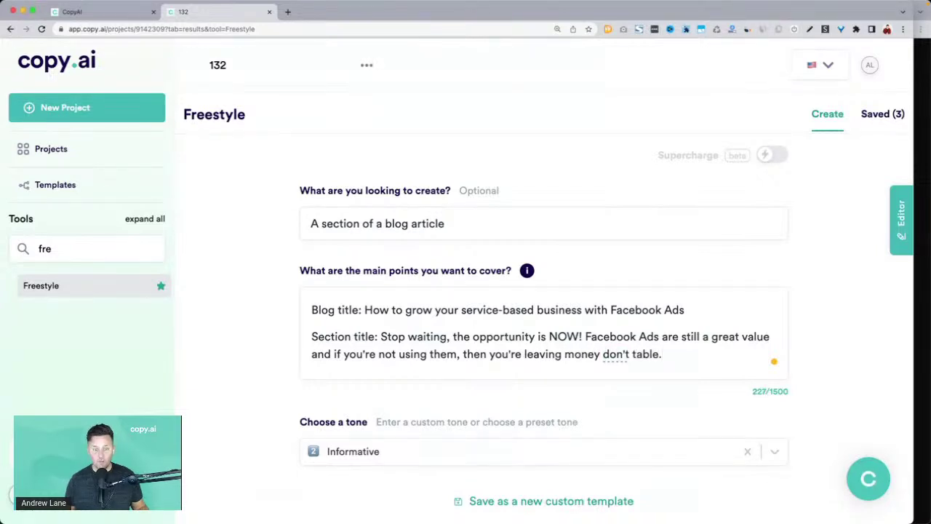
Try Bold as the tone for the blog section.
scroll(237, 342, down, 5)
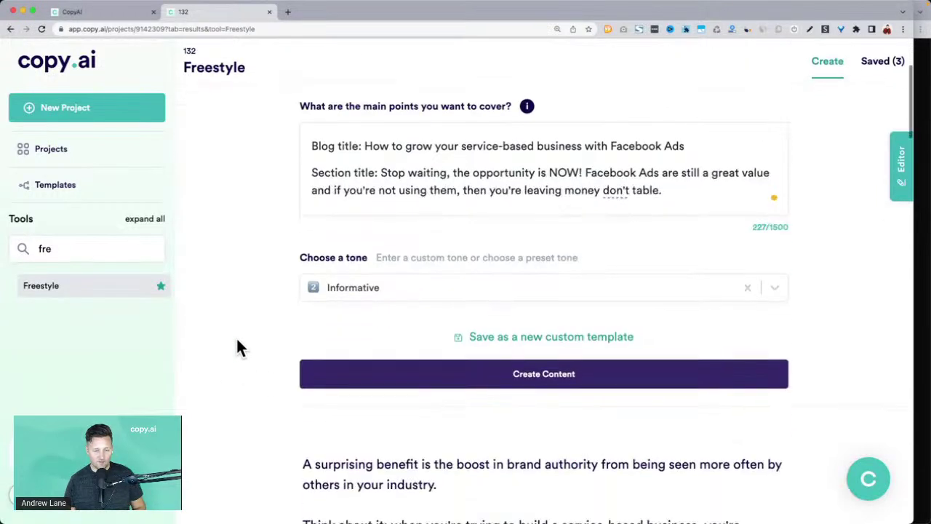
click(357, 265)
scroll(355, 400, down, 4)
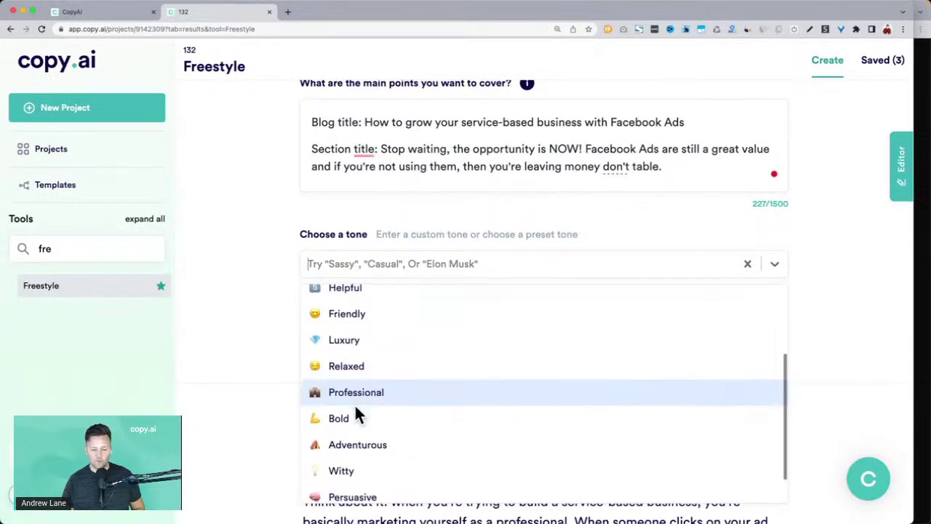
click(355, 417)
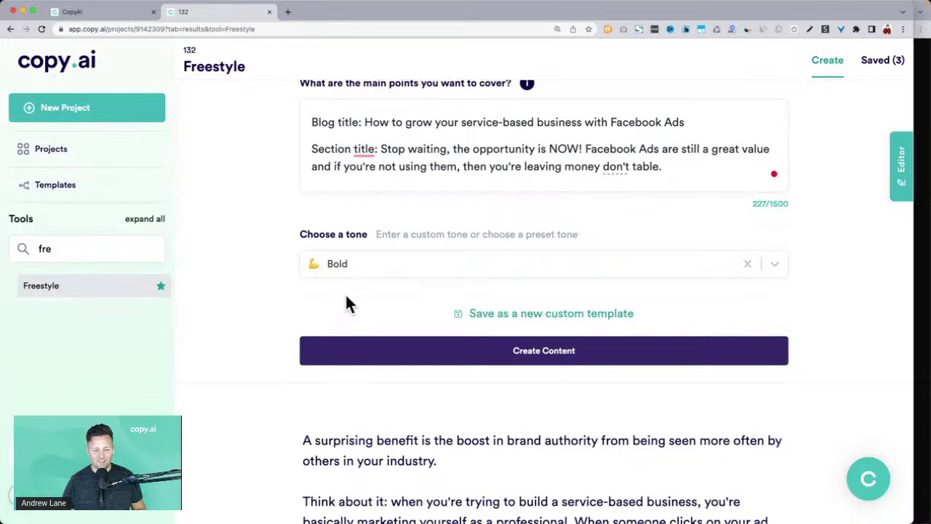
Set the tone to Persuasive and generate content for the "Stop waiting, the opportunity is NOW!" section.
key(Down)
scroll(353, 408, down, 3)
scroll(361, 465, down, 1)
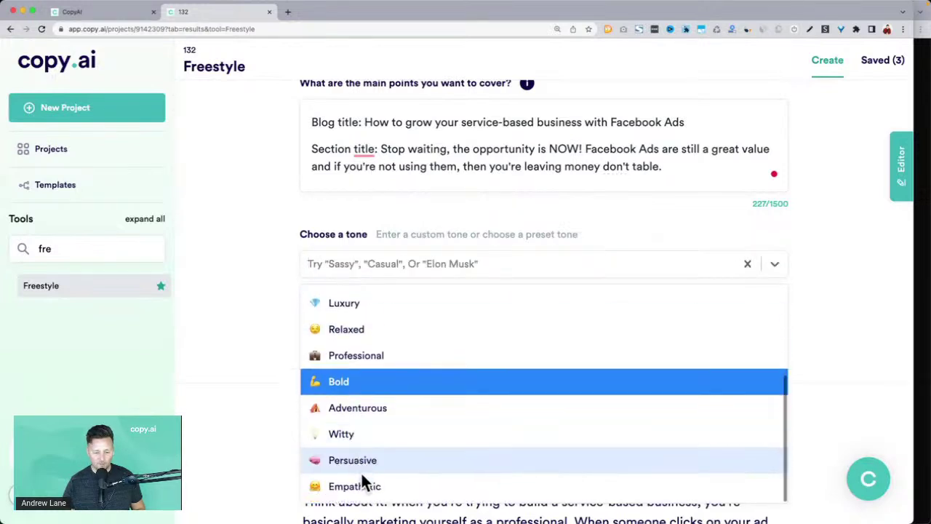
click(369, 463)
click(437, 358)
scroll(439, 357, up, 2)
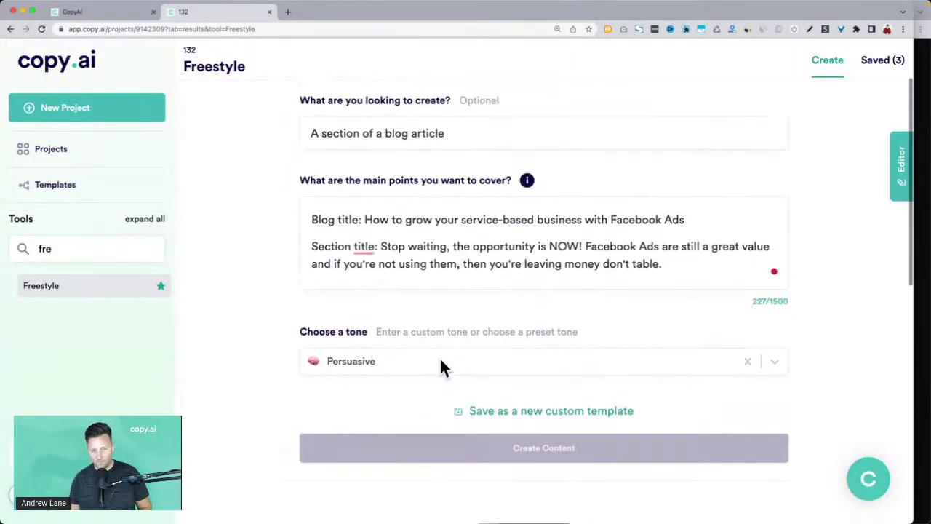
scroll(441, 362, up, 3)
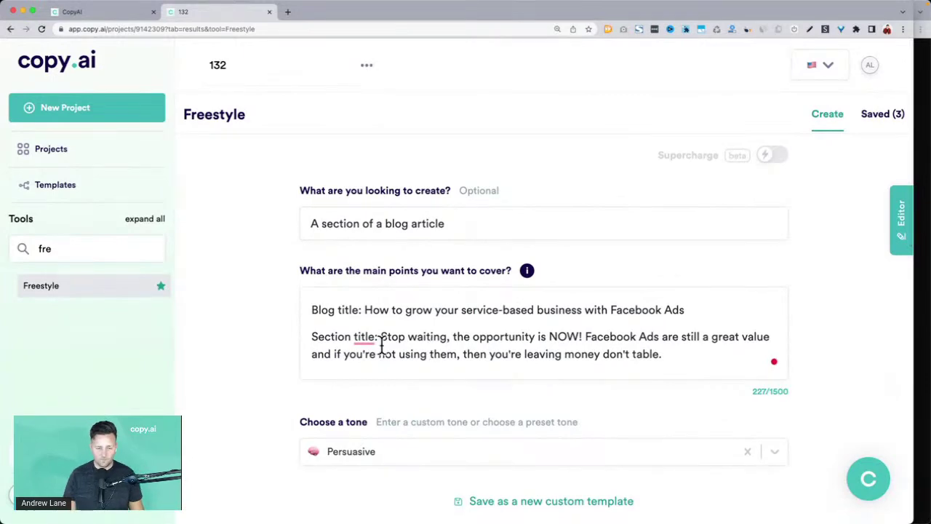
Review the content prompts image from the engagement ideas back up to the trust-building ideas, and return to the Freestyle form.
click(929, 200)
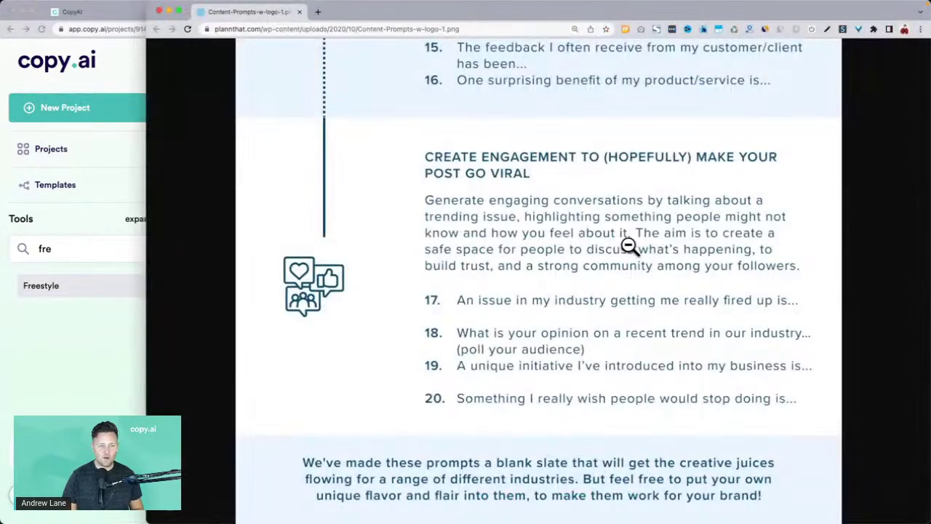
scroll(618, 240, up, 1)
scroll(428, 178, up, 10)
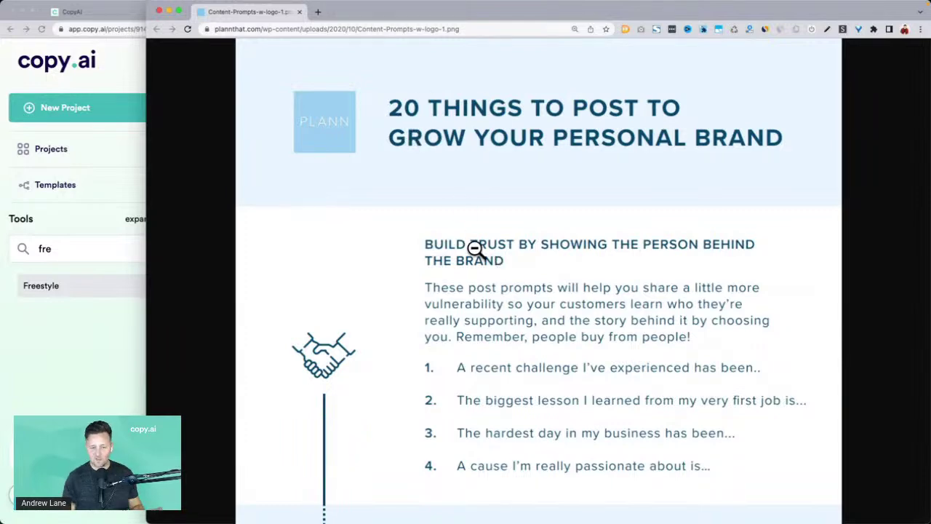
click(109, 327)
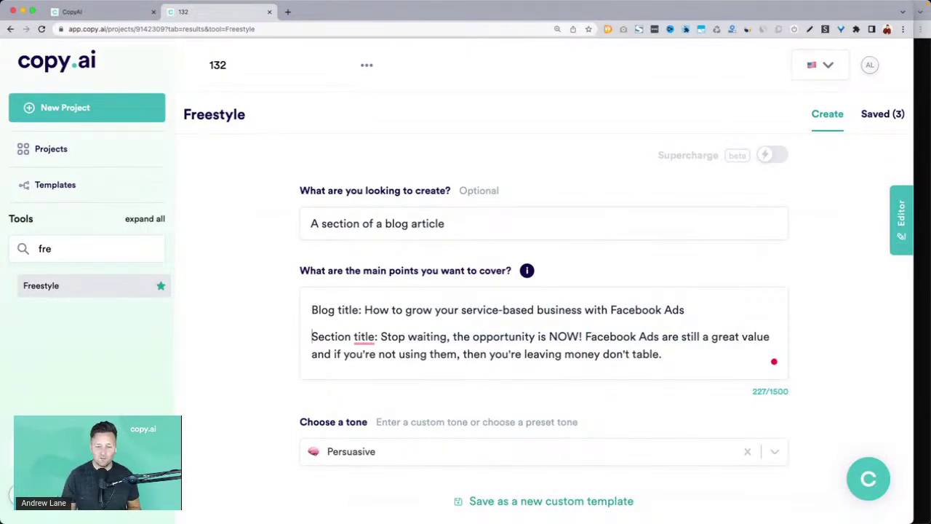
click(311, 336)
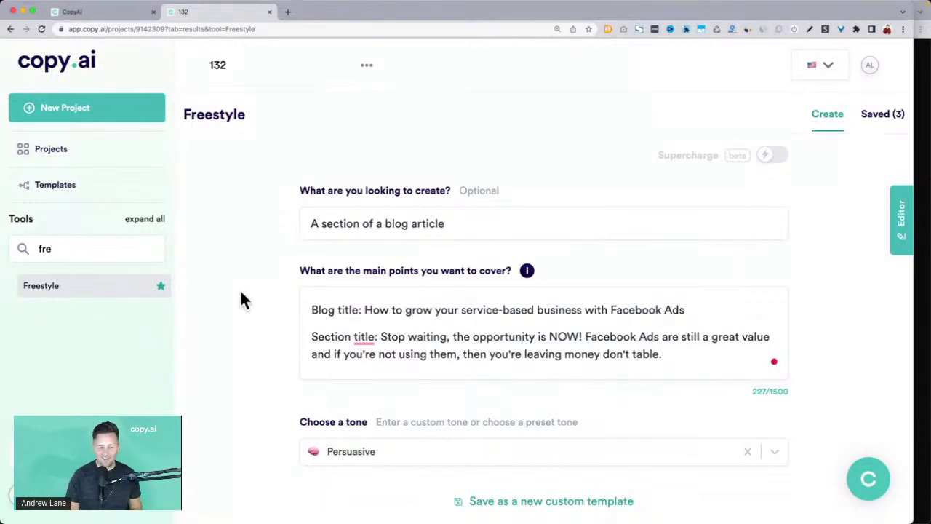
Read the first generated section paragraph by paragraph, checking its claims on budget, service-based businesses and cost effectiveness against other ad platforms.
scroll(244, 299, down, 5)
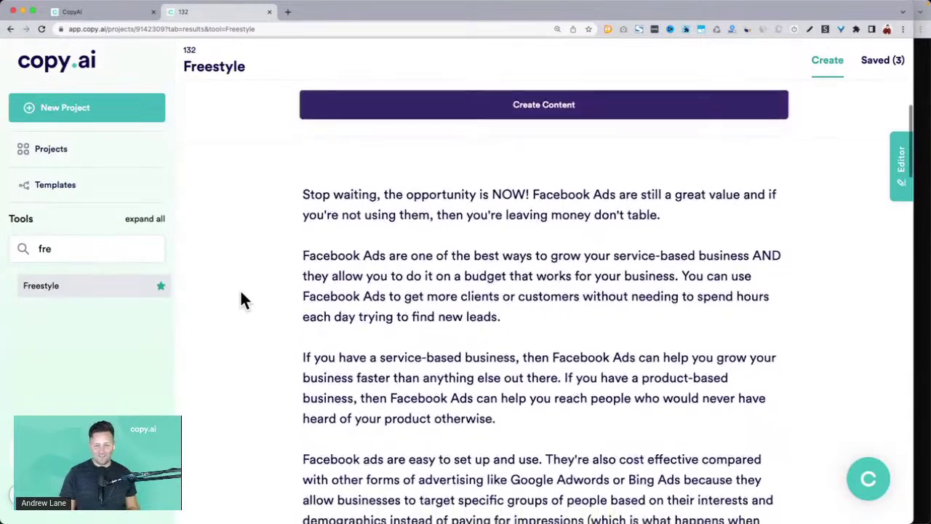
scroll(240, 296, down, 2)
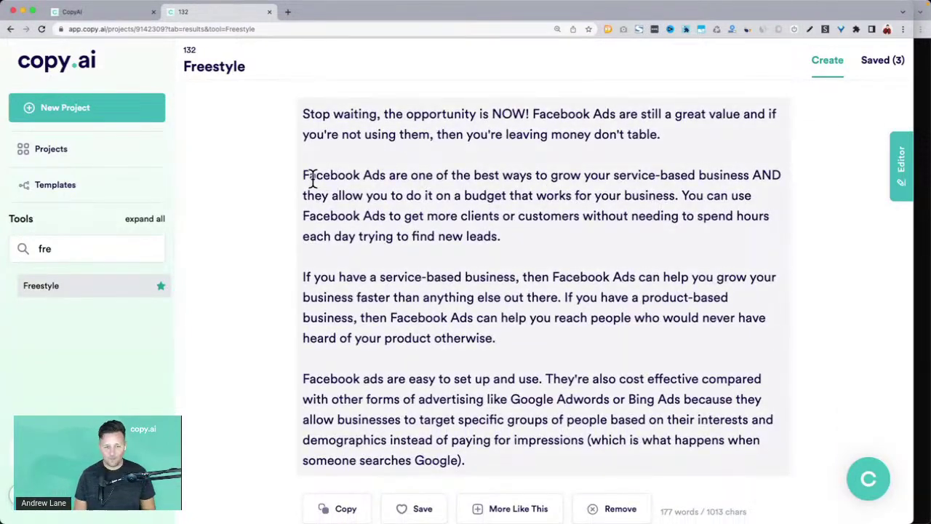
drag(308, 176, 298, 279)
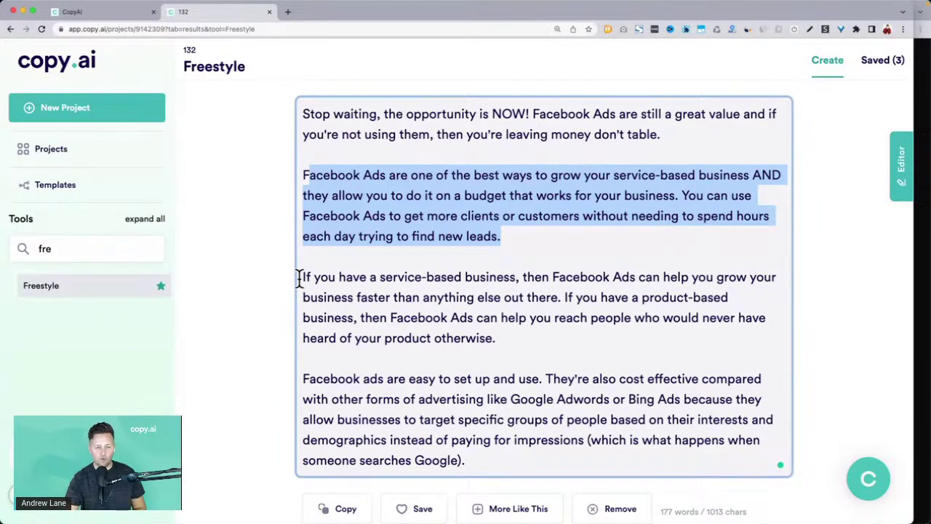
drag(298, 279, 481, 270)
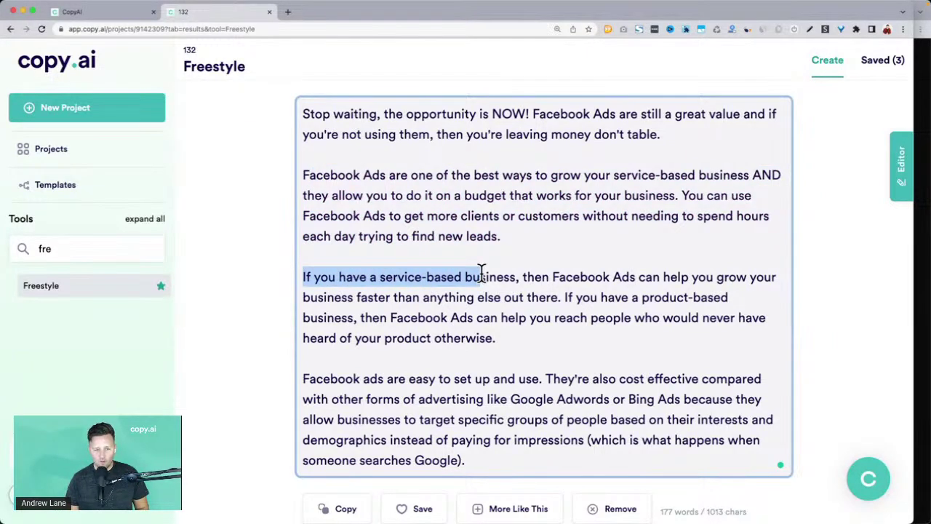
scroll(371, 336, down, 1)
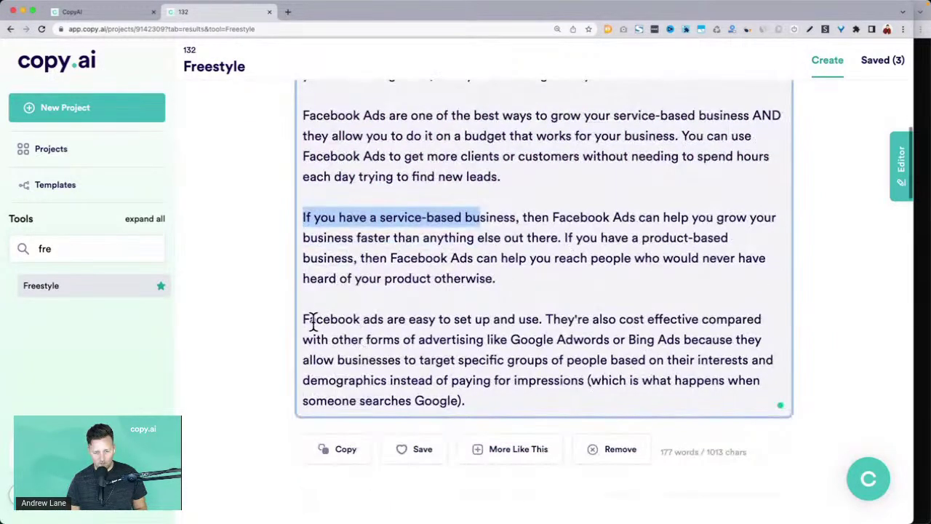
drag(309, 325, 502, 398)
click(502, 399)
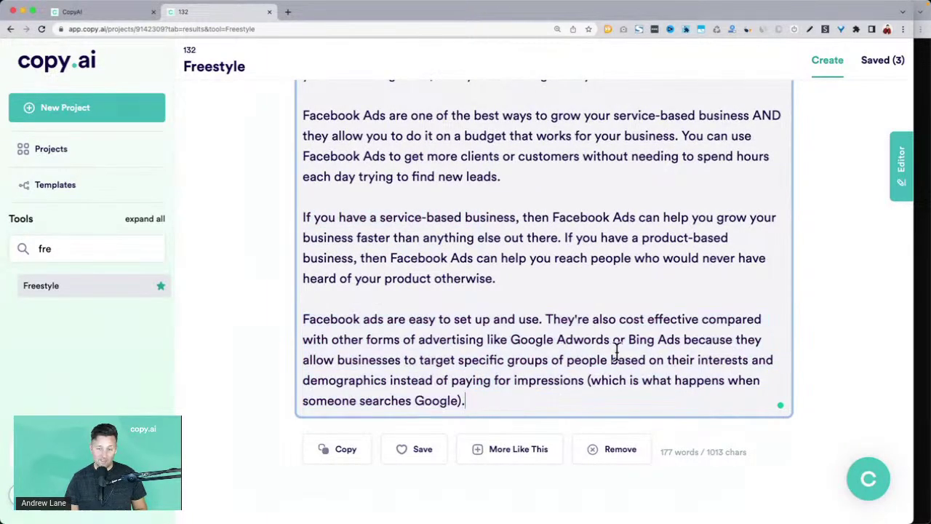
drag(546, 318, 550, 367)
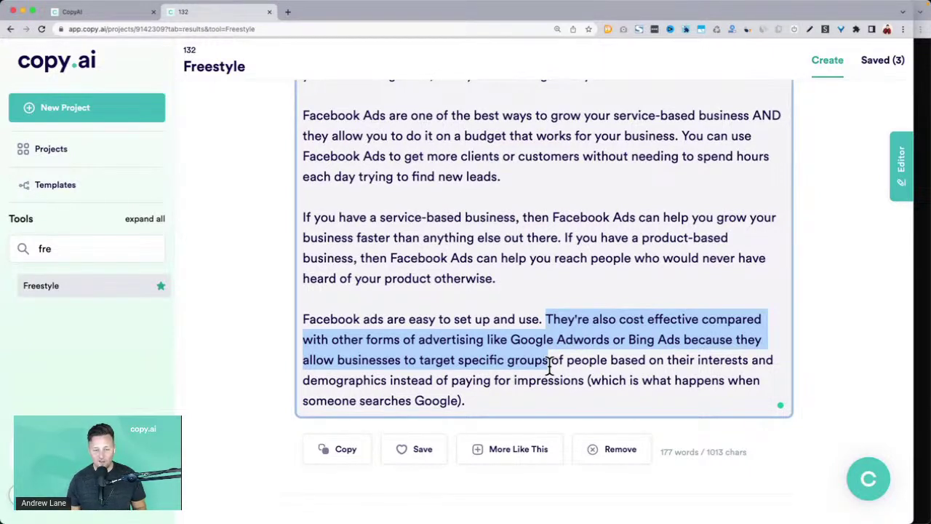
click(499, 358)
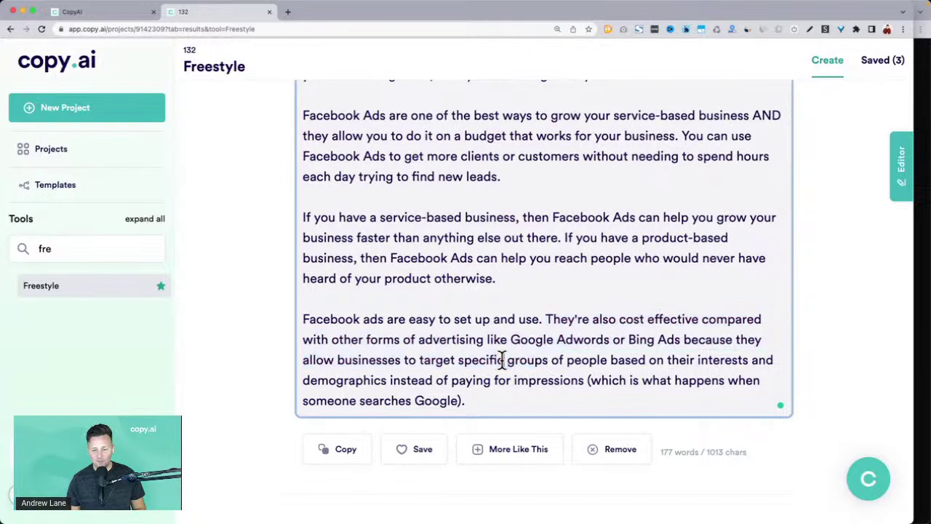
drag(547, 320, 547, 352)
click(558, 337)
Examine the second generated section, focusing on its numbered list of reasons for using Facebook Ads.
scroll(547, 352, down, 7)
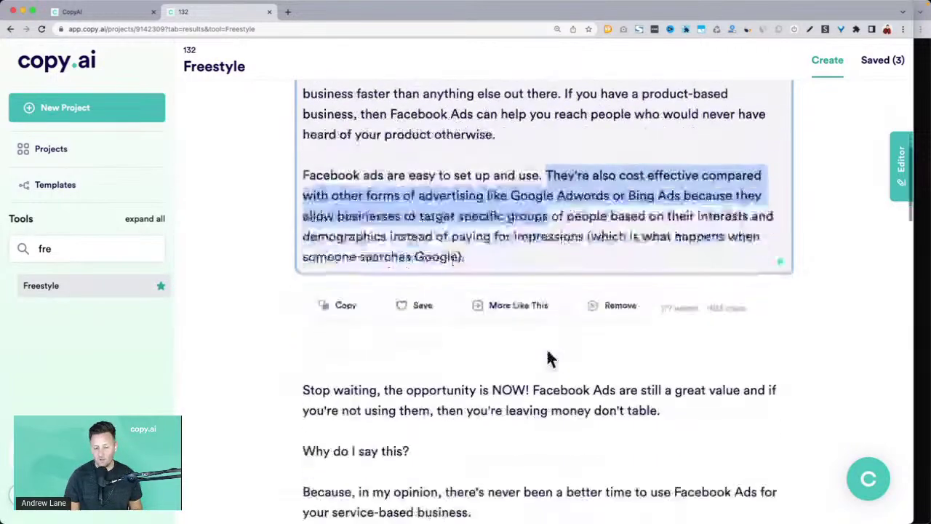
scroll(547, 352, up, 1)
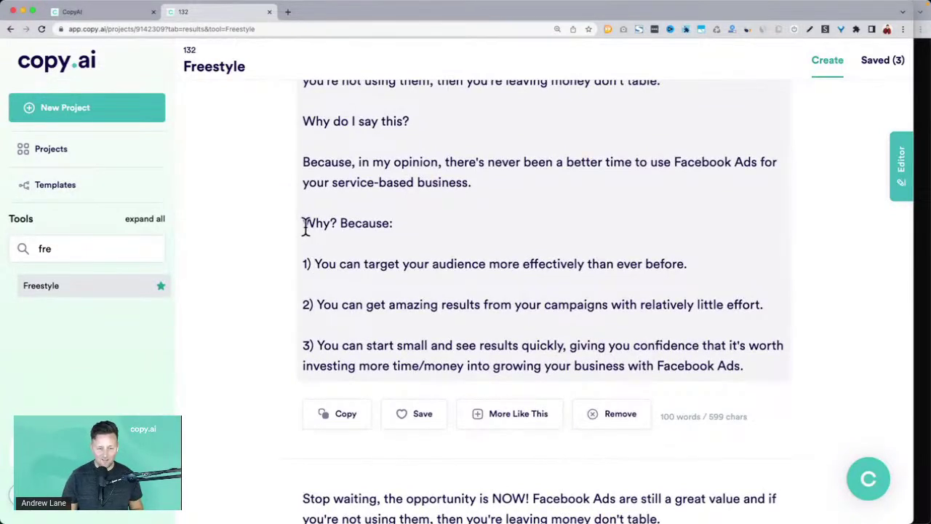
drag(302, 223, 749, 367)
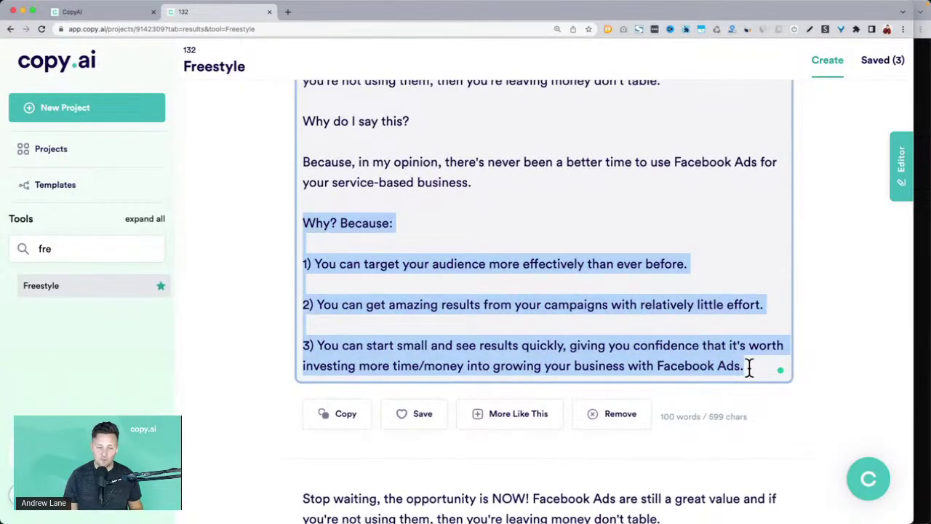
click(412, 248)
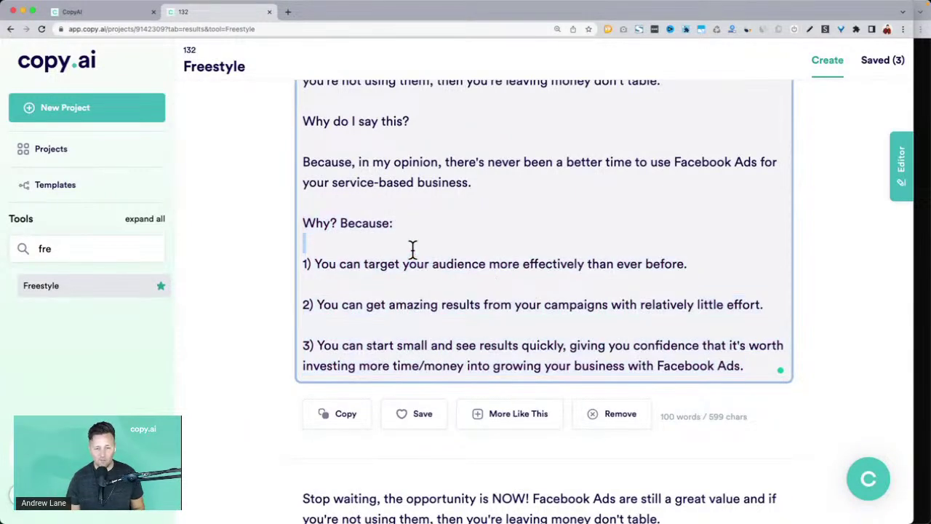
drag(318, 304, 596, 304)
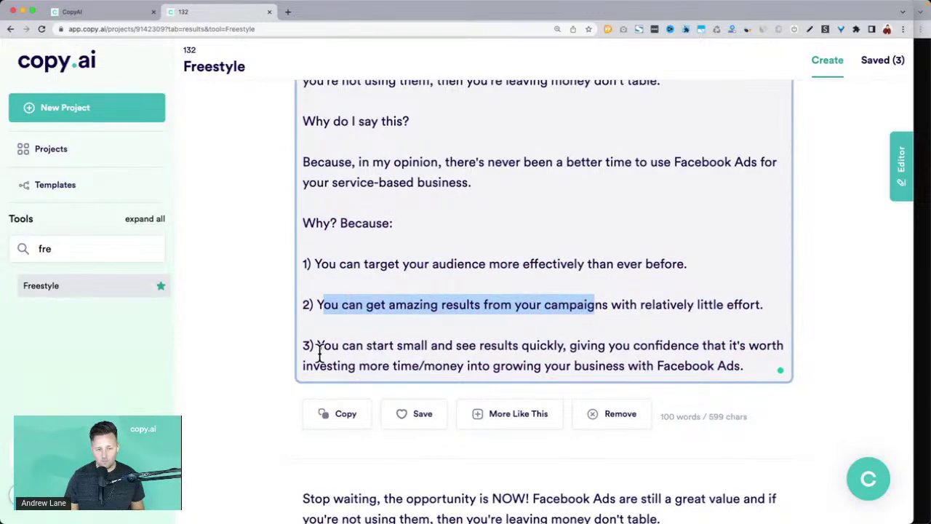
drag(317, 346, 624, 363)
Examine the third generated section, focusing on the paragraph about the shifting advertising landscape.
scroll(615, 370, down, 10)
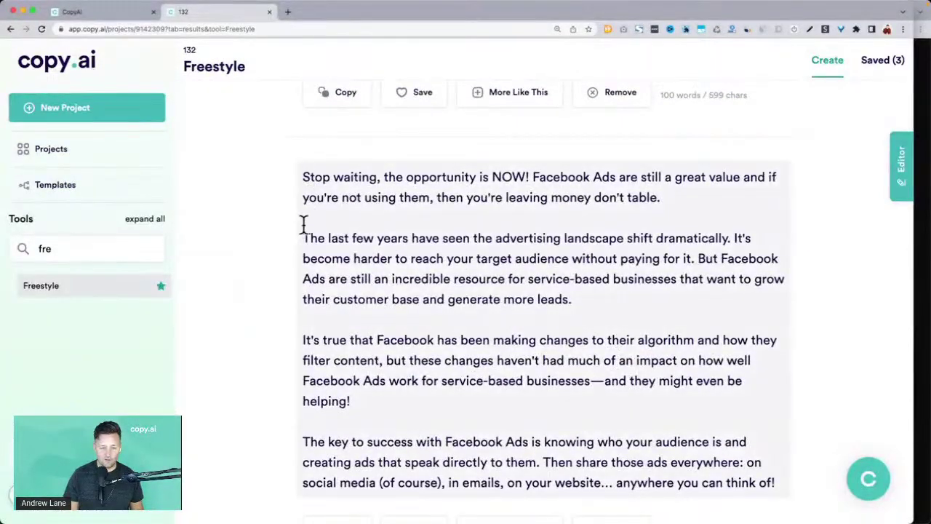
drag(304, 236, 644, 304)
scroll(644, 304, down, 4)
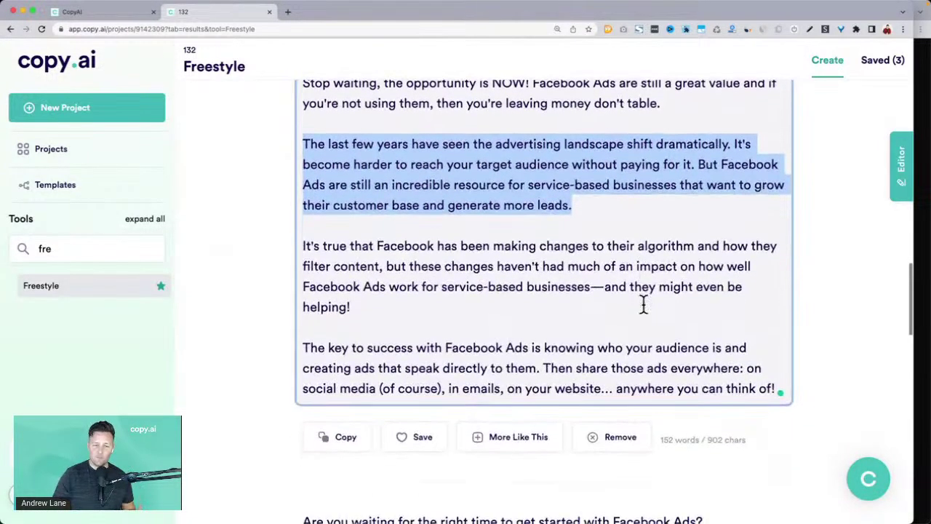
Return from the third generated section to the Freestyle form and review the section title in the main points.
scroll(644, 304, up, 3)
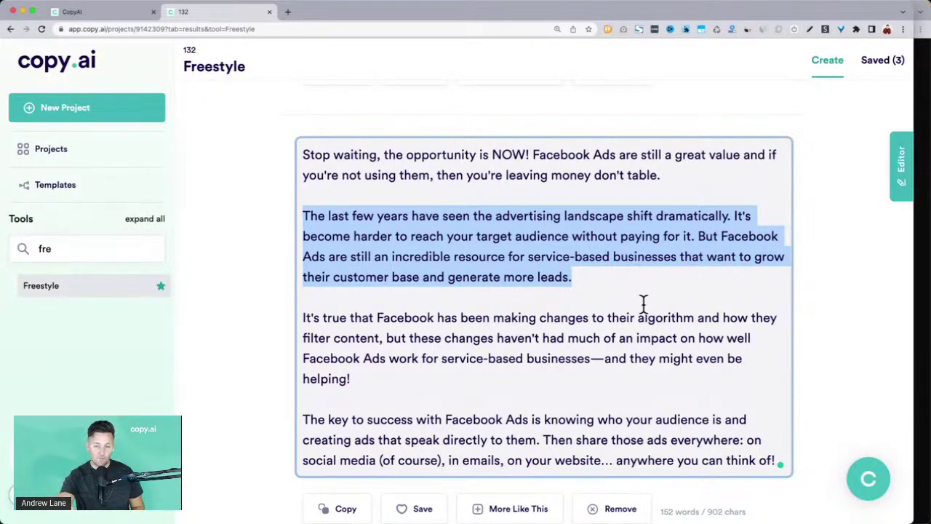
scroll(643, 303, up, 15)
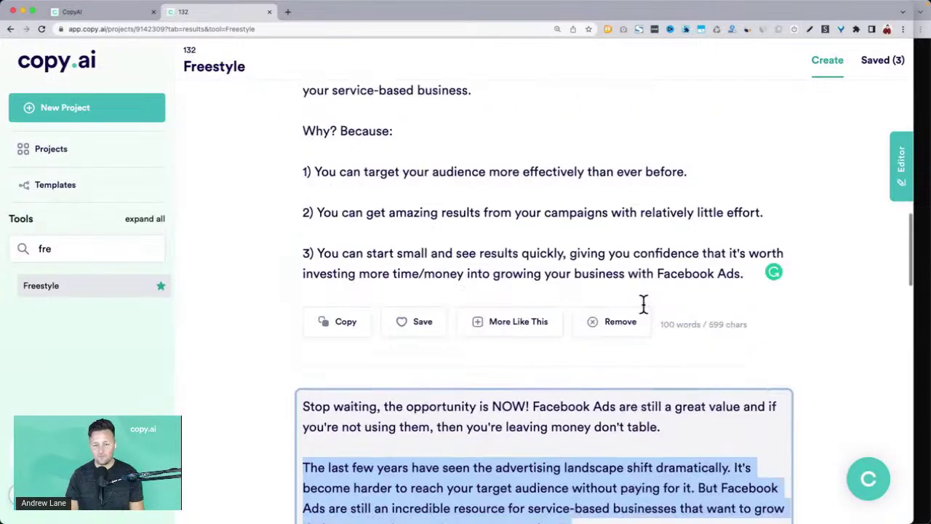
scroll(644, 306, up, 7)
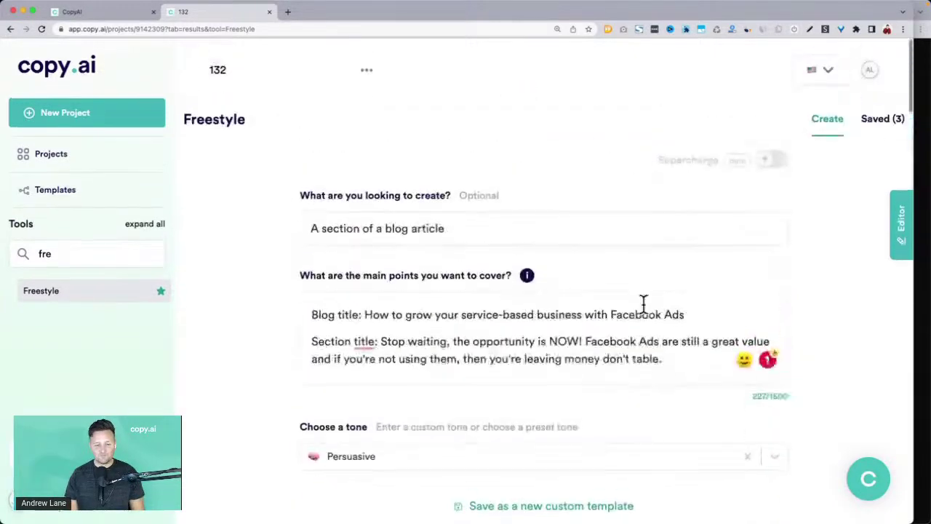
scroll(379, 321, down, 1)
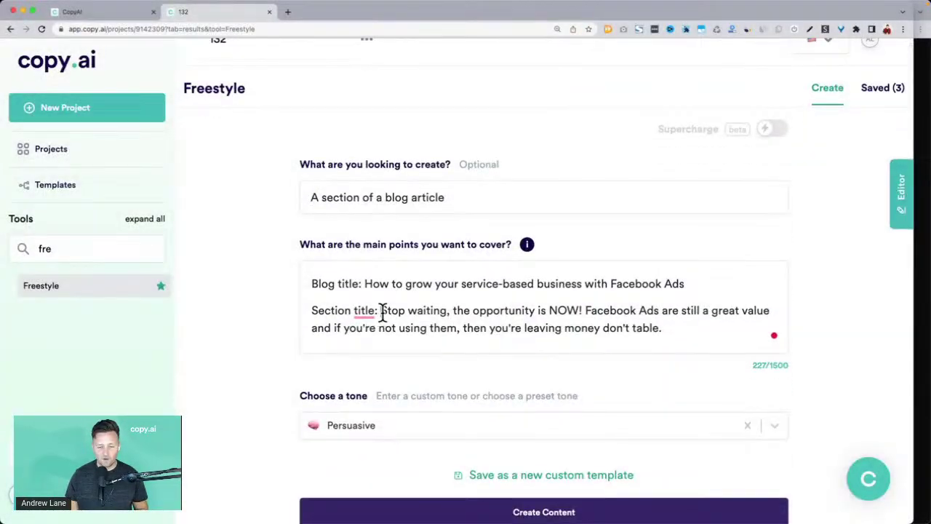
drag(382, 313, 698, 328)
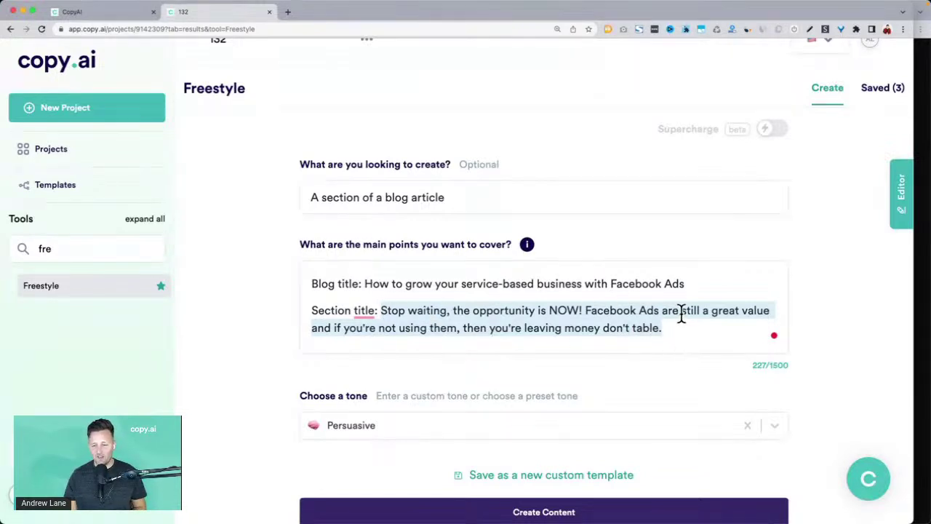
click(336, 318)
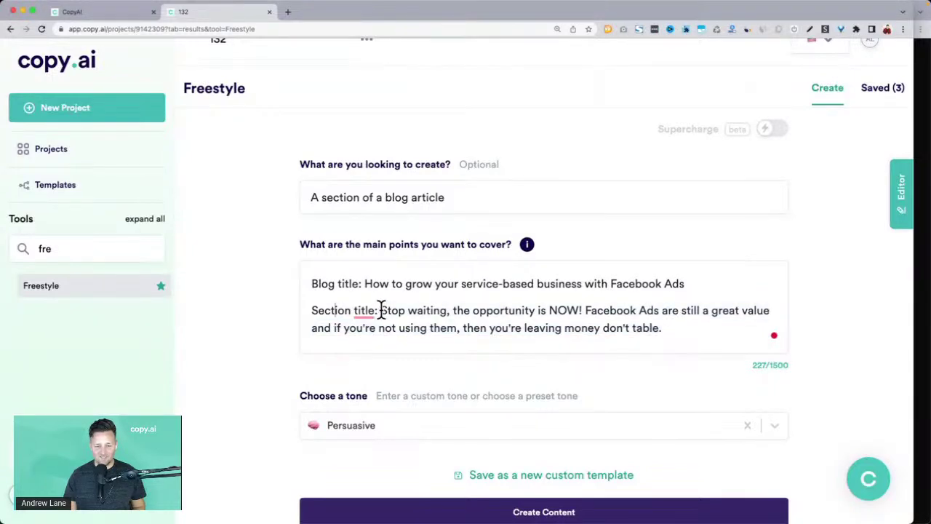
drag(380, 311, 680, 347)
Check the trust-building prompts in the content prompts image and return to the Freestyle form.
key(super+grave)
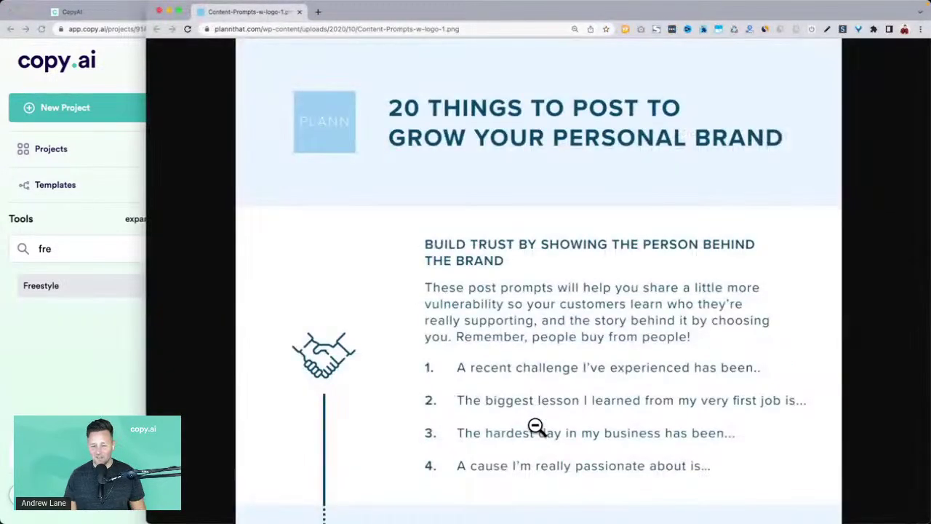
scroll(534, 427, down, 3)
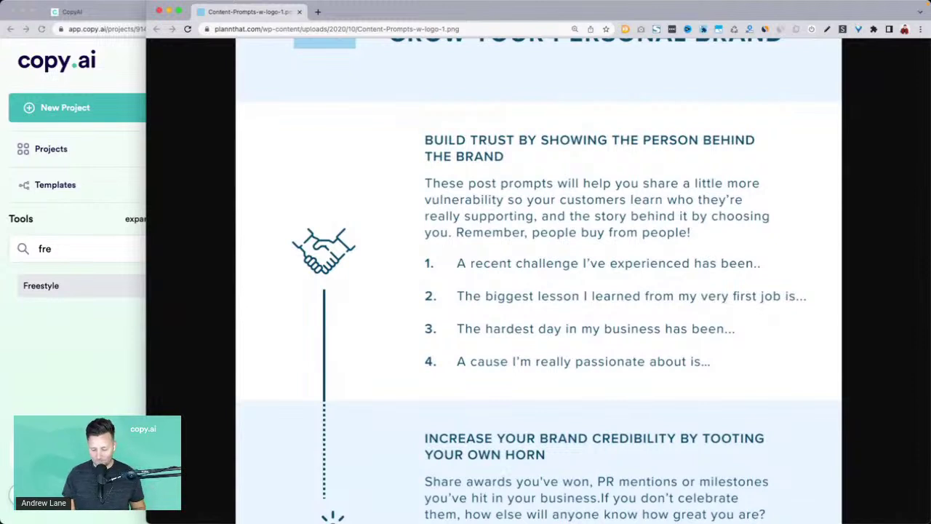
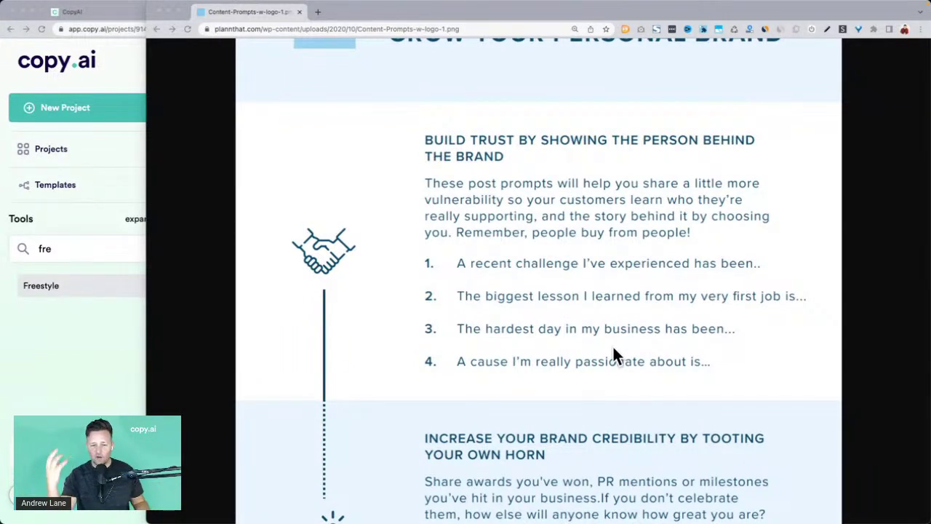
click(120, 318)
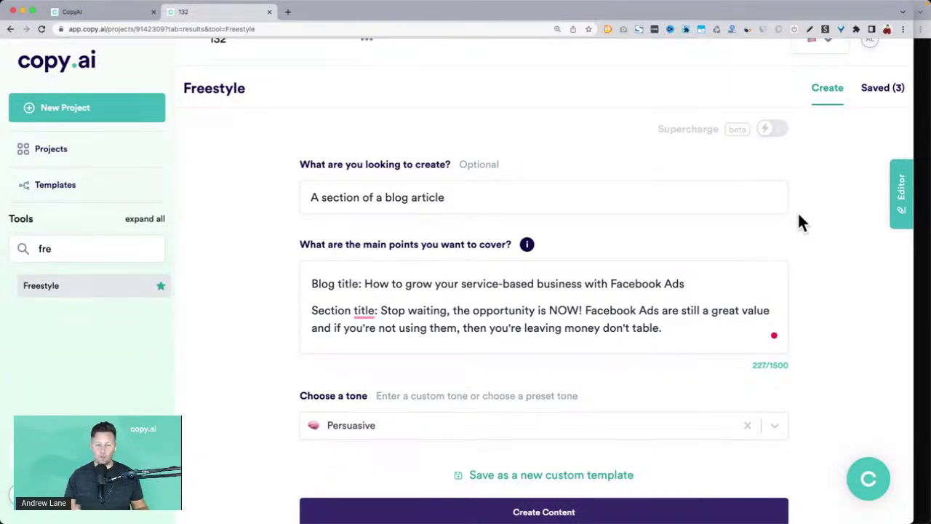
key(ctrl+Up)
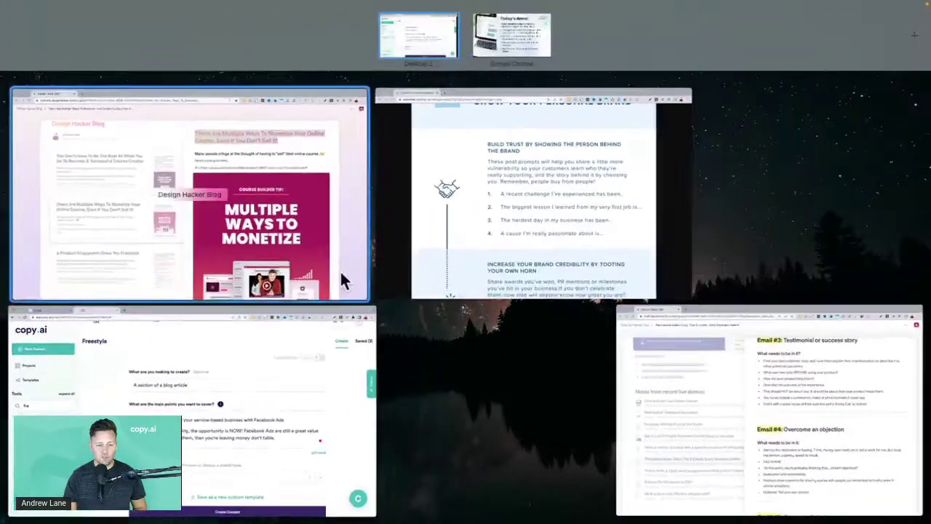
click(233, 402)
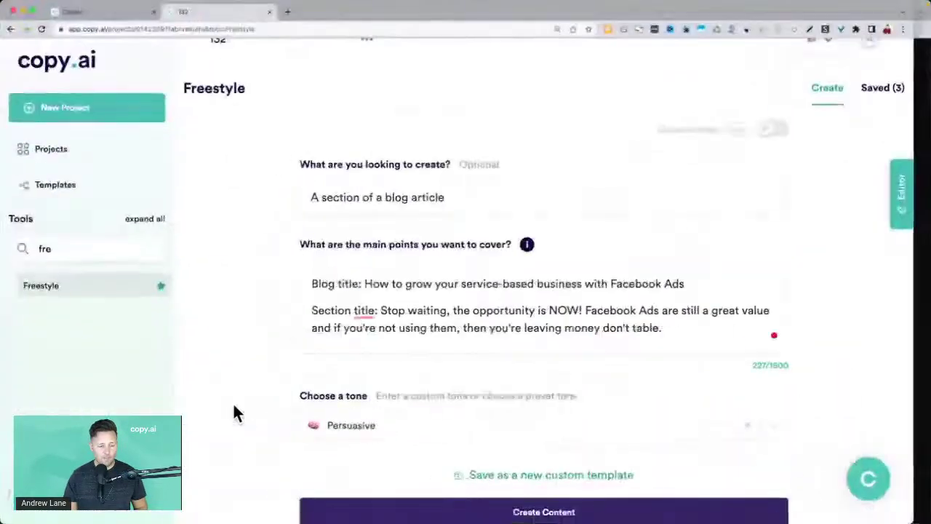
Replace the description of what to create with "A list a of blog titles to attract my ideal customer".
click(362, 284)
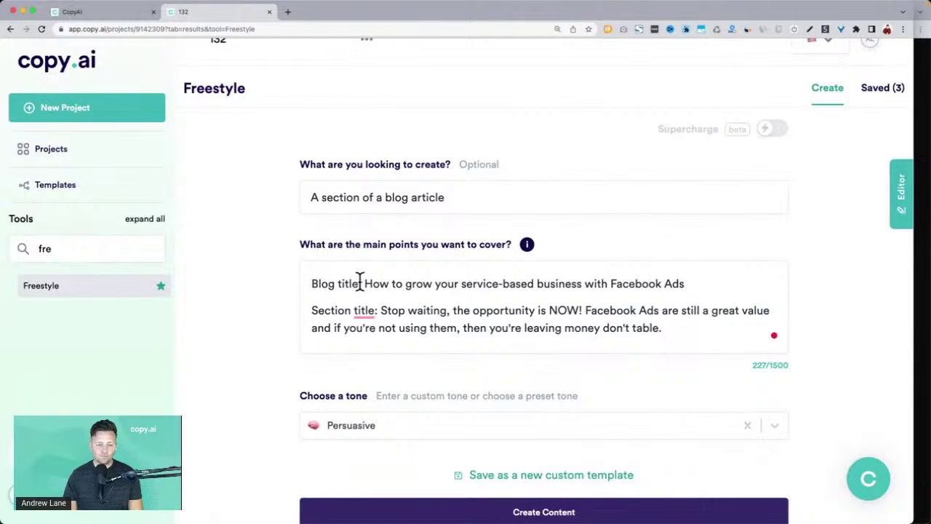
double_click(331, 199)
click(331, 200)
triple_click(331, 200)
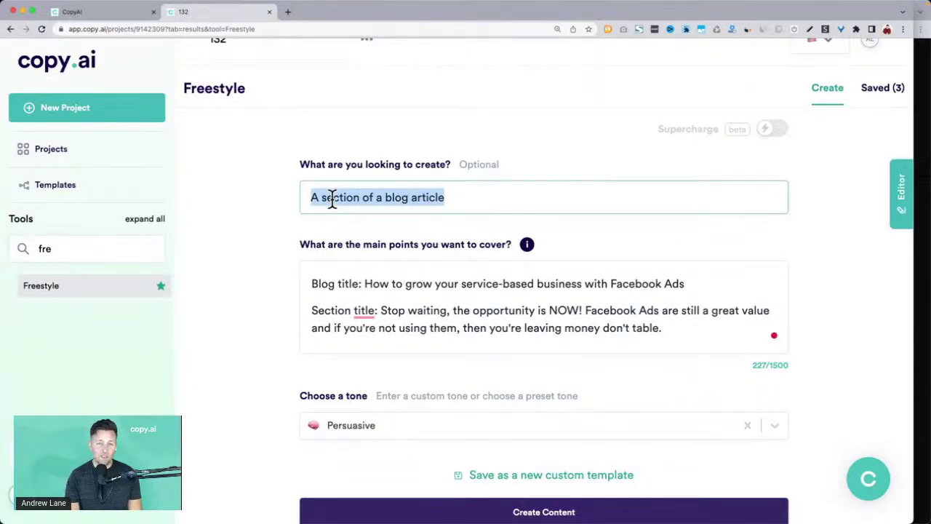
text(A list a )
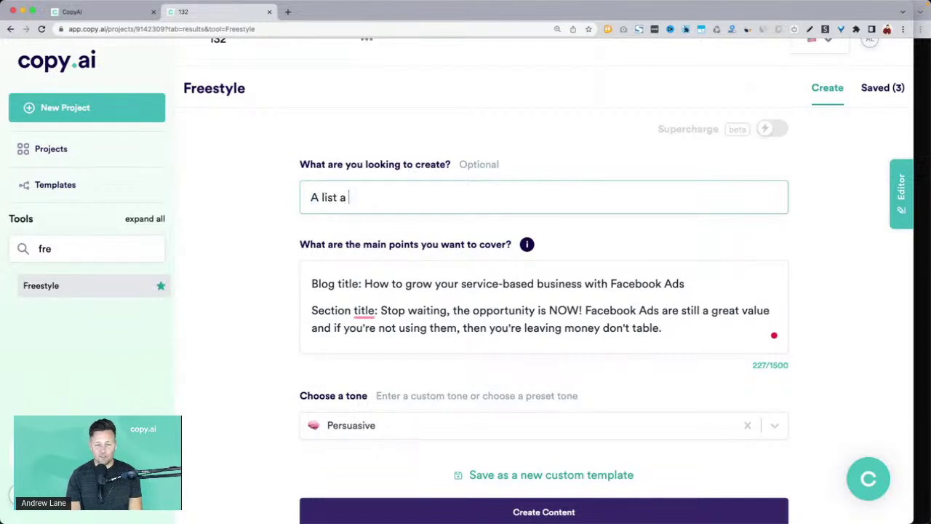
text(of blog t)
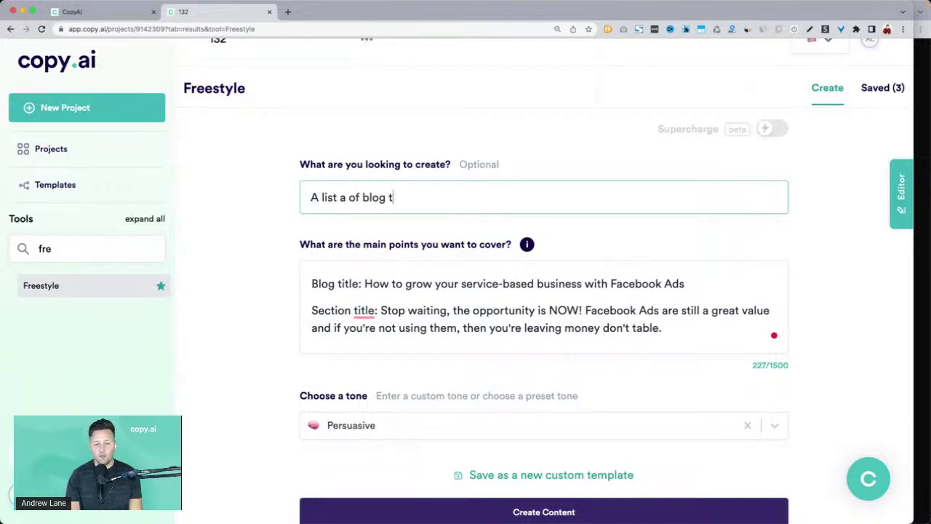
text(itles to attra)
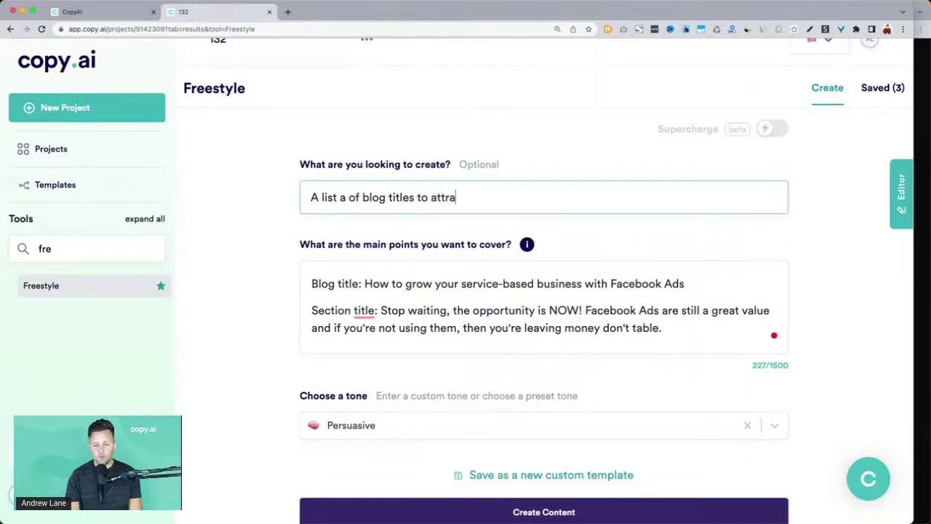
text(ct my ideal customer)
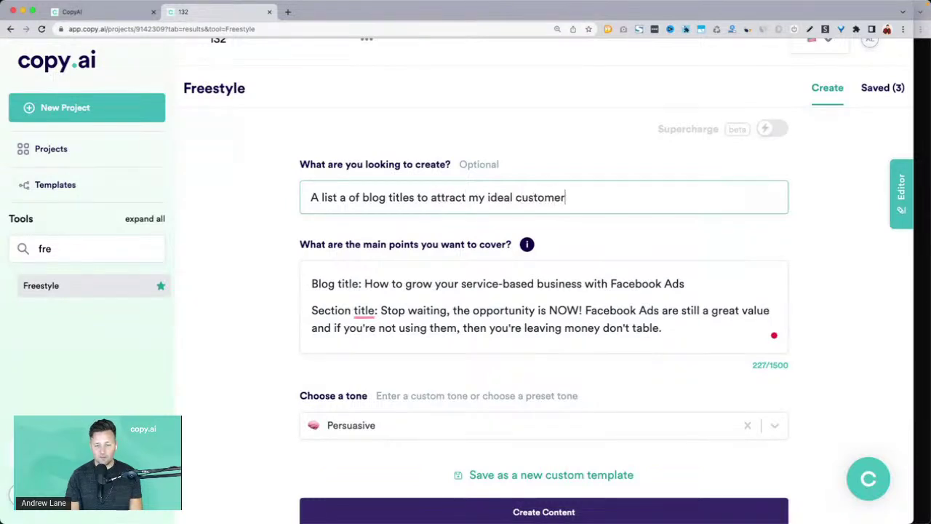
Rewrite the blog title line in the main points as "My service: I manage Facebook ads for service-based business".
click(363, 284)
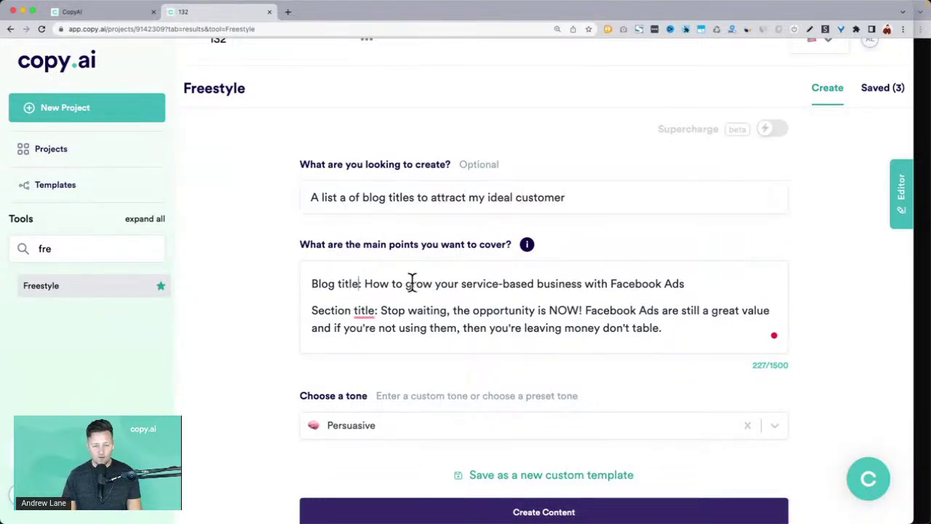
key(shift+super+Left)
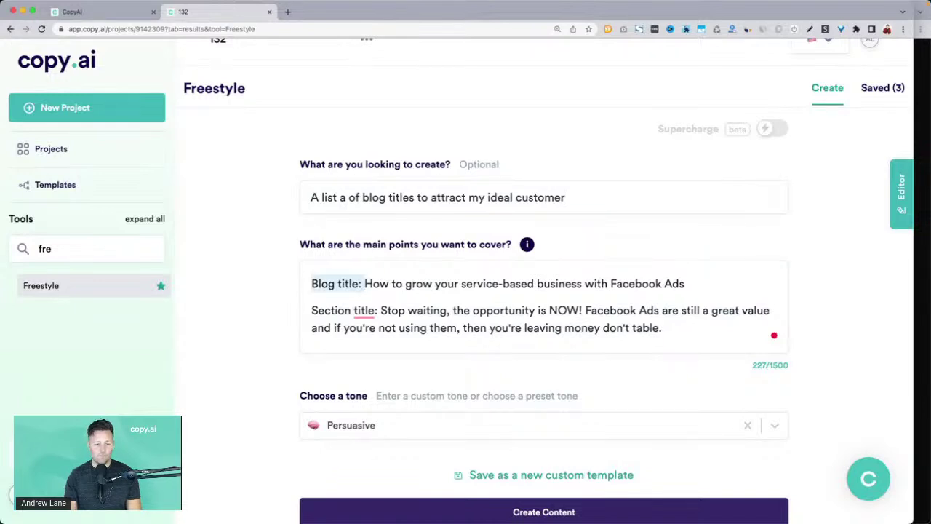
text(My service:)
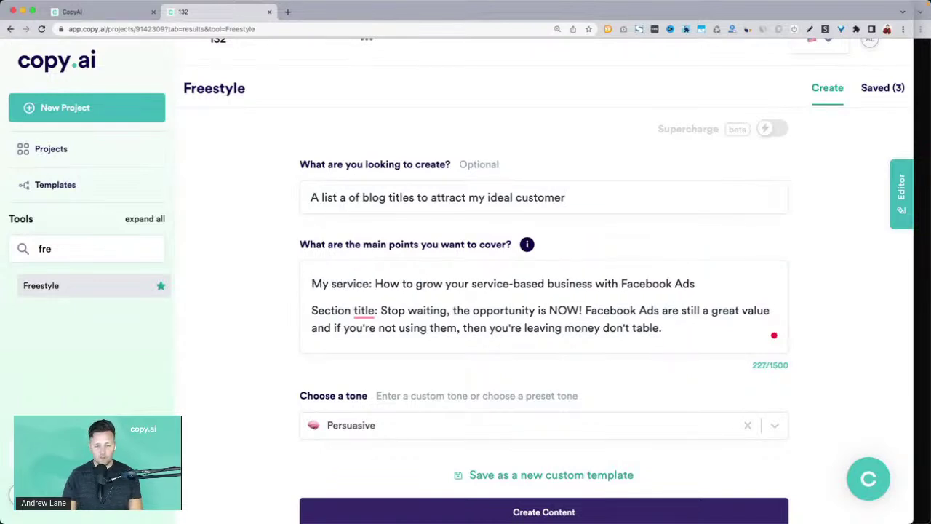
shift+click(469, 283)
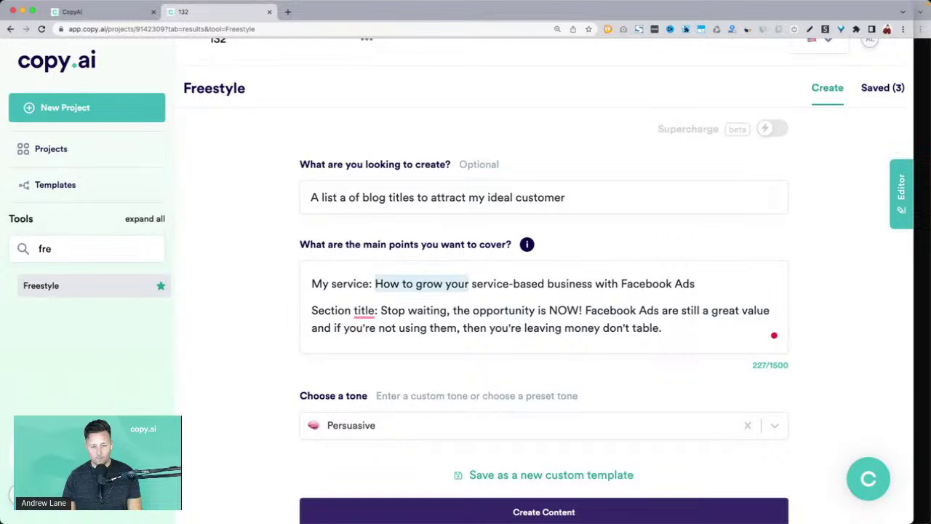
text(I mang)
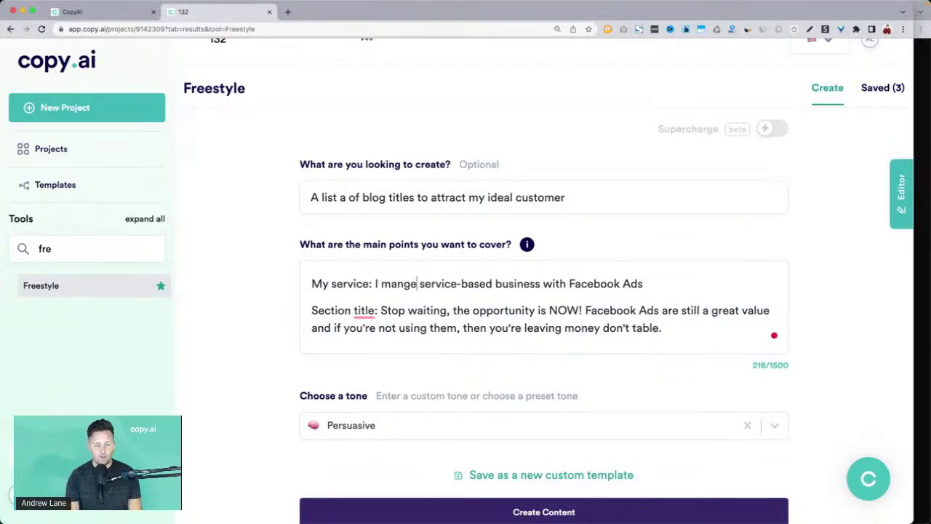
key(BackSpace)
text(age Facebook ads)
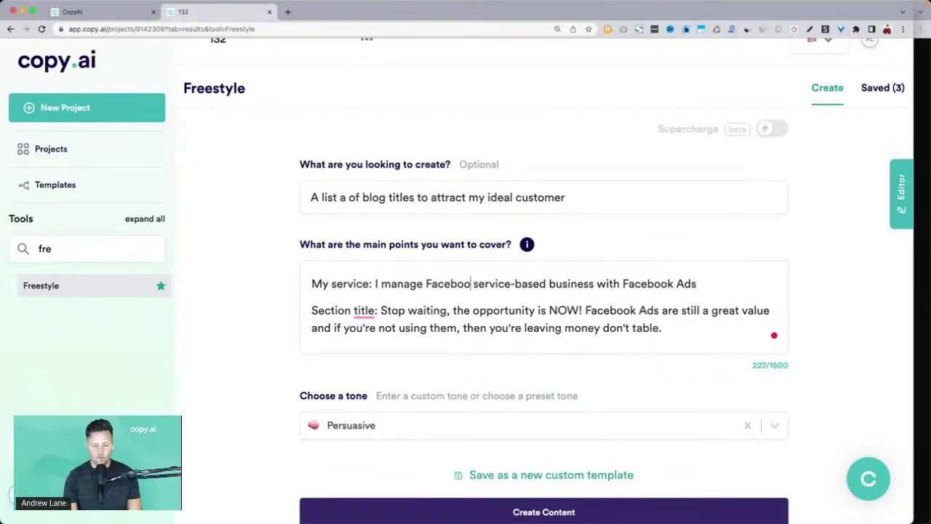
text( for)
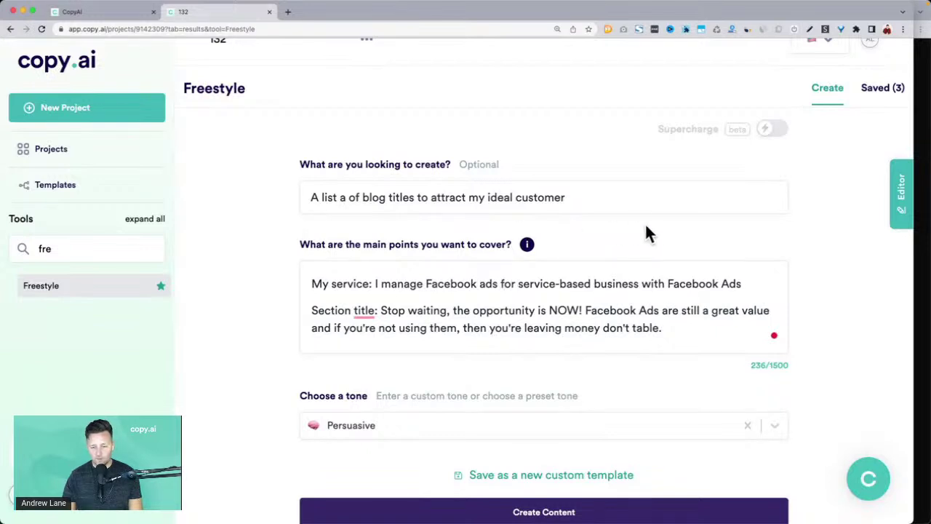
click(638, 284)
key(super+shift+Right)
key(BackSpace)
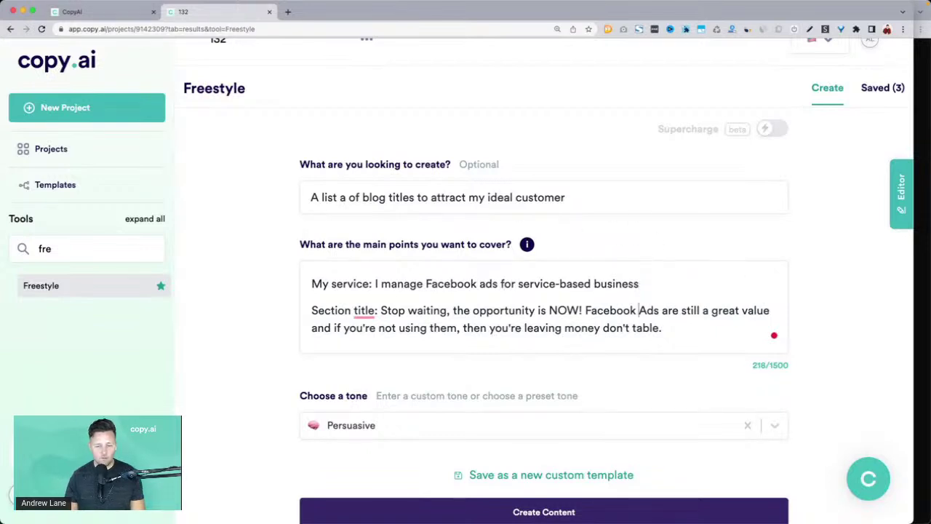
Delete the section title from the main points and change "business" to "businesses" in the service line.
click(774, 335)
key(shift+Up)
key(shift+Up)
key(shift+Up)
key(BackSpace)
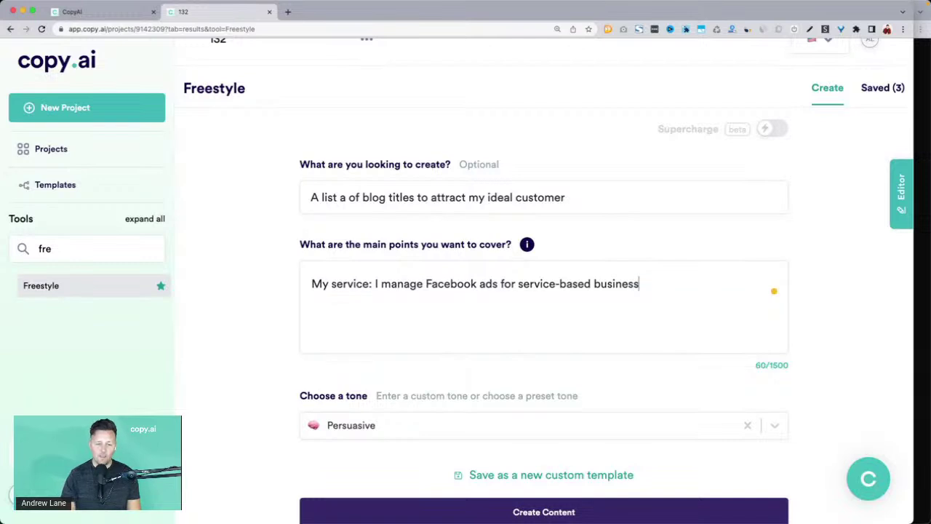
text(es)
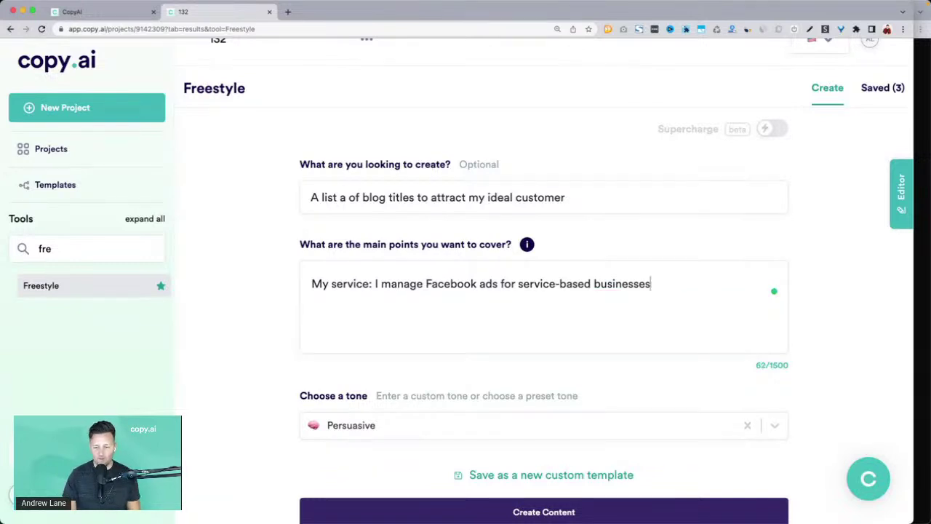
Review the blog titles request and the service description, and generate the content with the Persuasive tone.
click(311, 284)
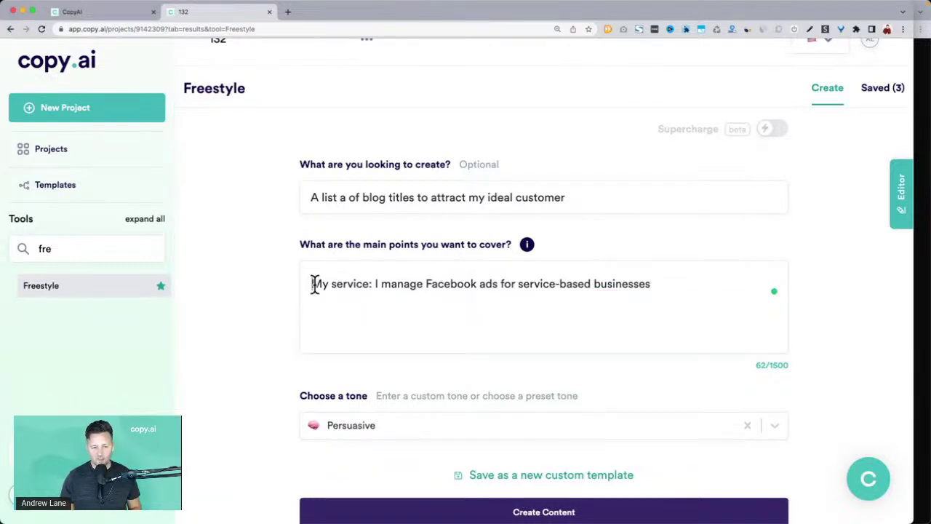
drag(306, 198, 605, 201)
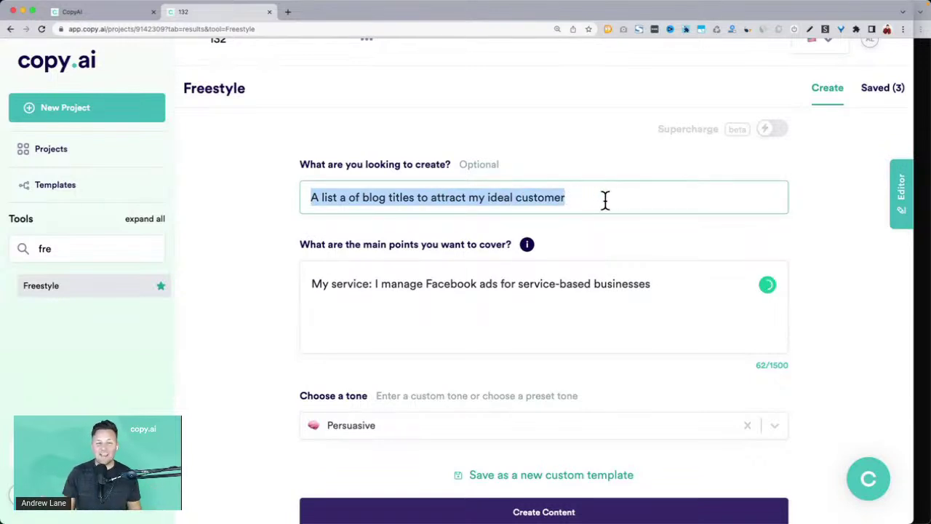
click(270, 285)
scroll(273, 286, down, 2)
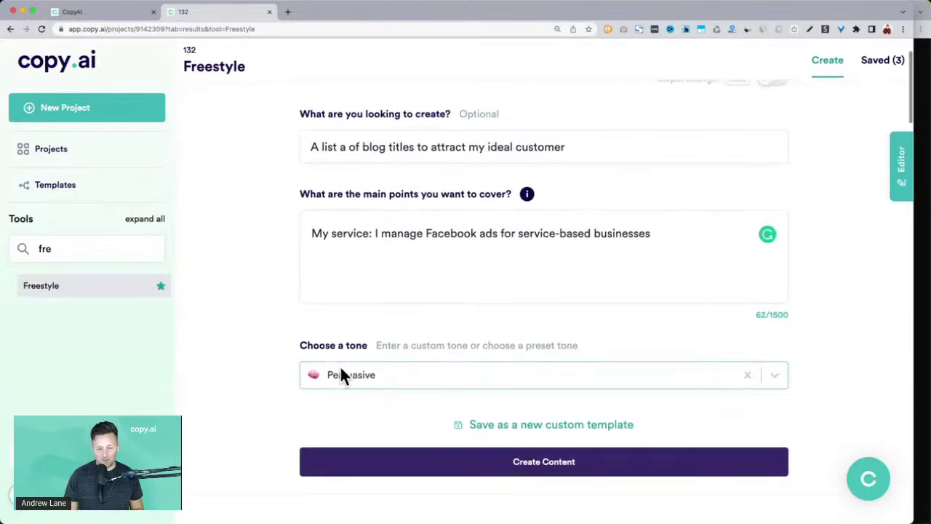
click(388, 456)
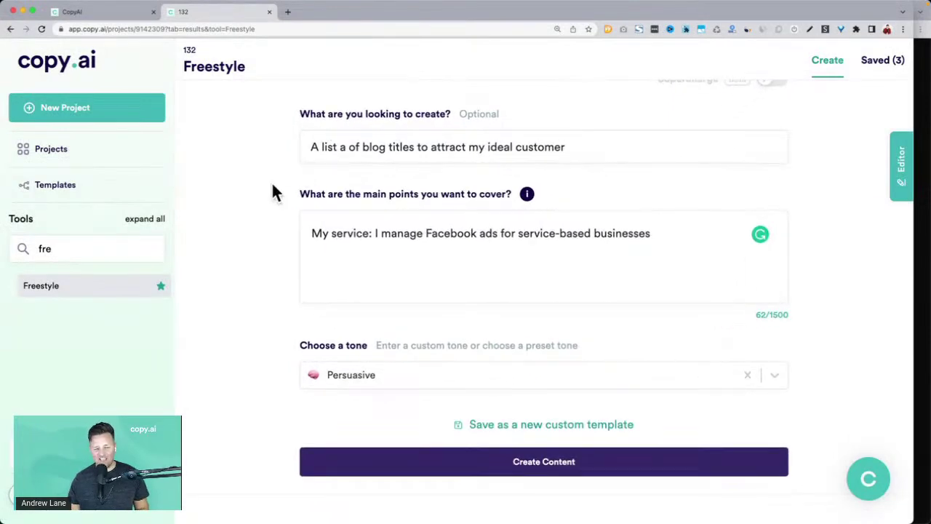
Examine the first generated list of blog titles, focusing on "7 Ways to Boost Your Social Media Presence".
drag(322, 145, 393, 146)
scroll(266, 266, down, 5)
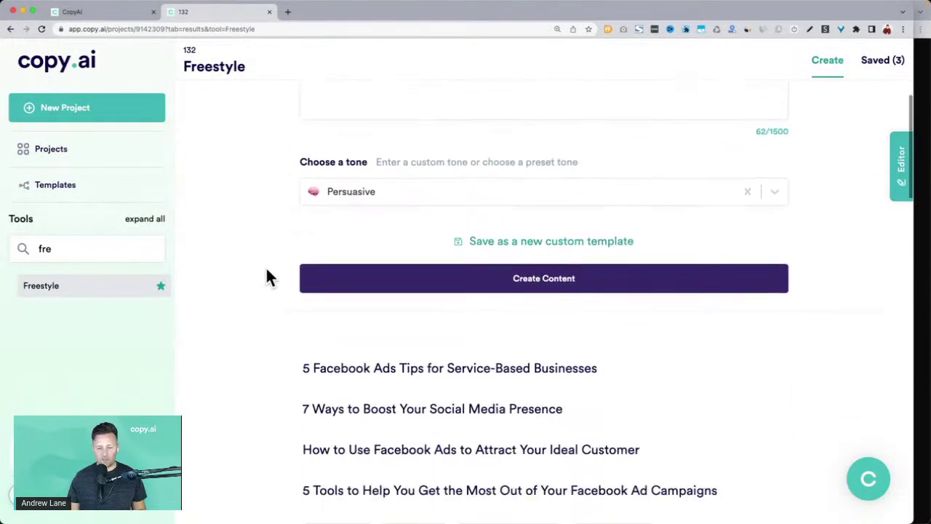
drag(605, 255, 351, 240)
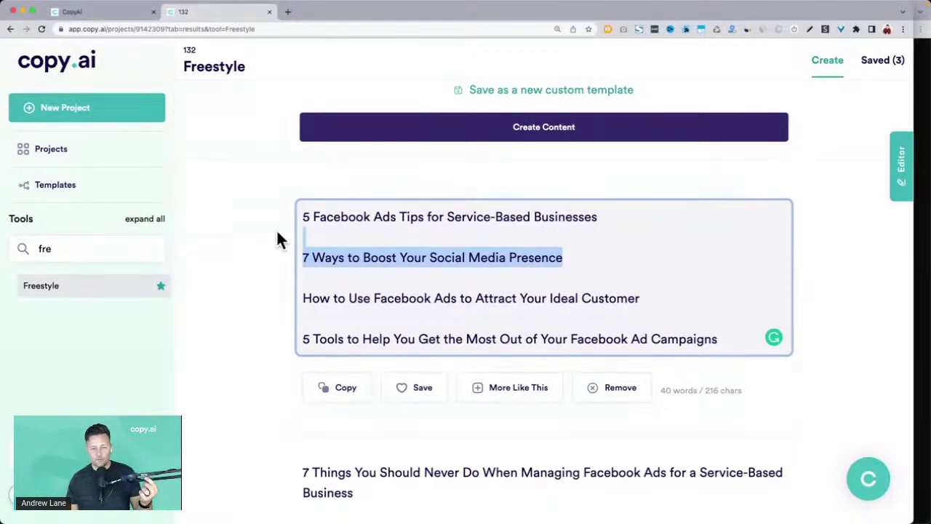
triple_click(432, 255)
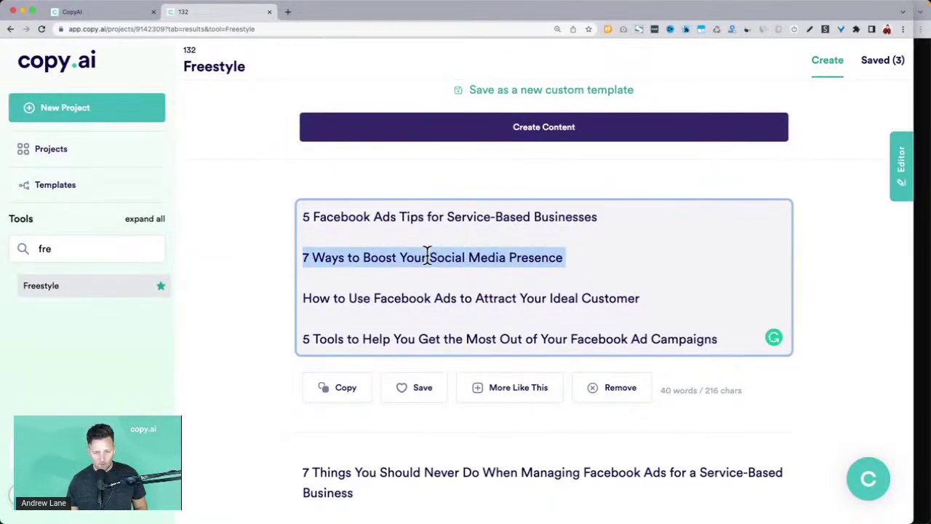
Examine the remaining titles in the first result and the "7 Things You Should Never Do" title in the second.
drag(315, 301, 641, 300)
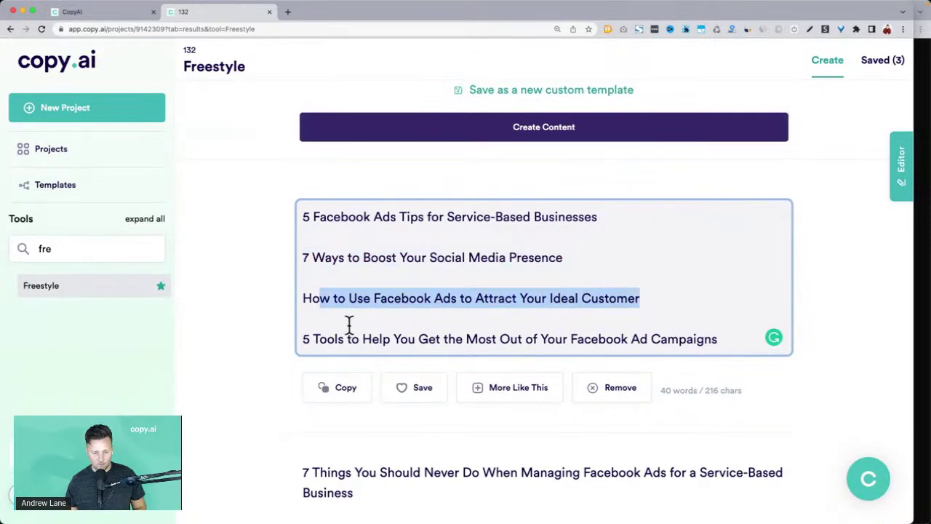
click(315, 339)
drag(314, 339, 694, 349)
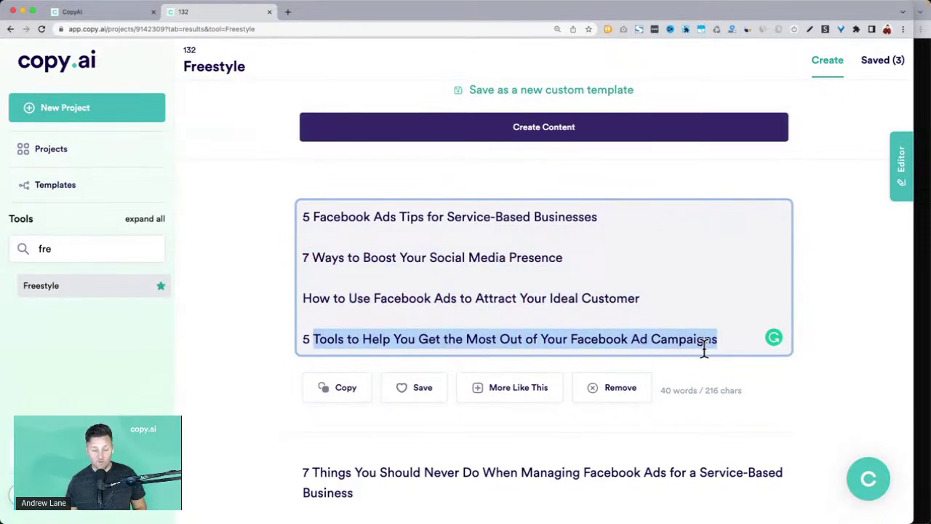
scroll(660, 262, down, 4)
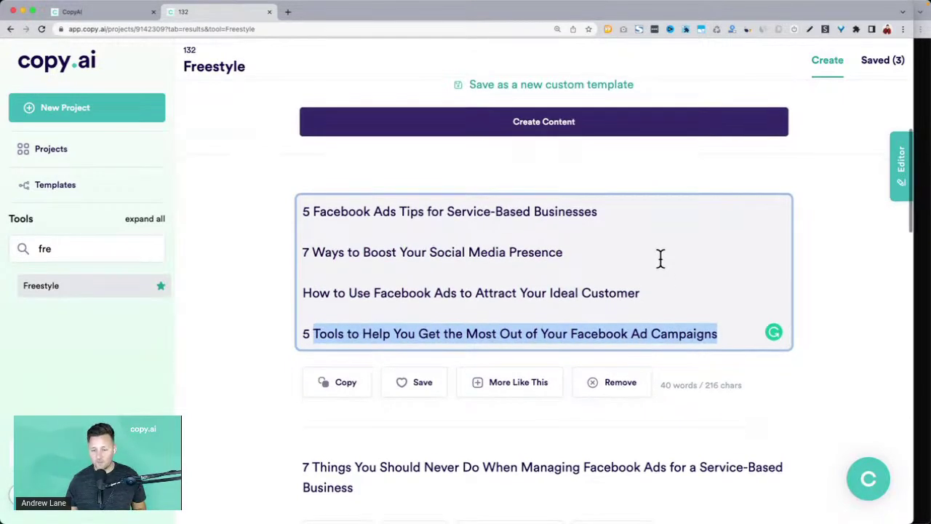
triple_click(409, 201)
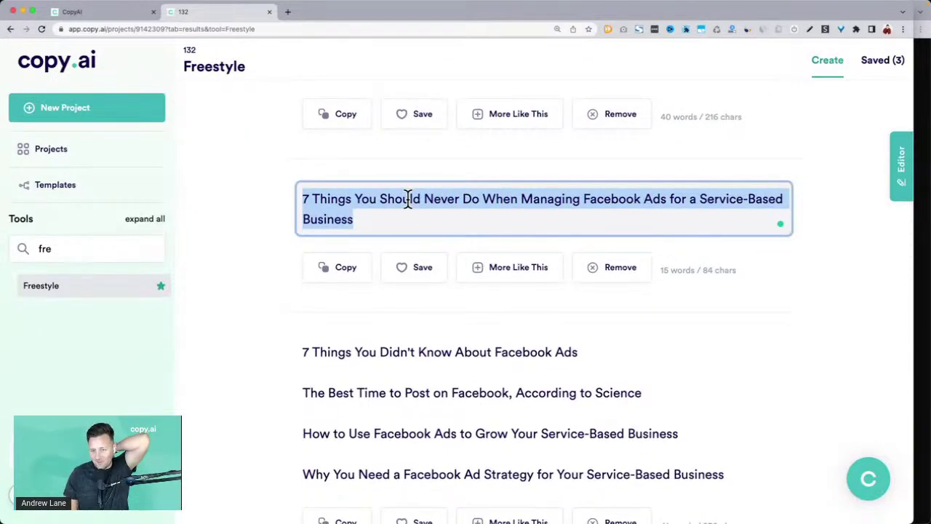
scroll(407, 203, down, 3)
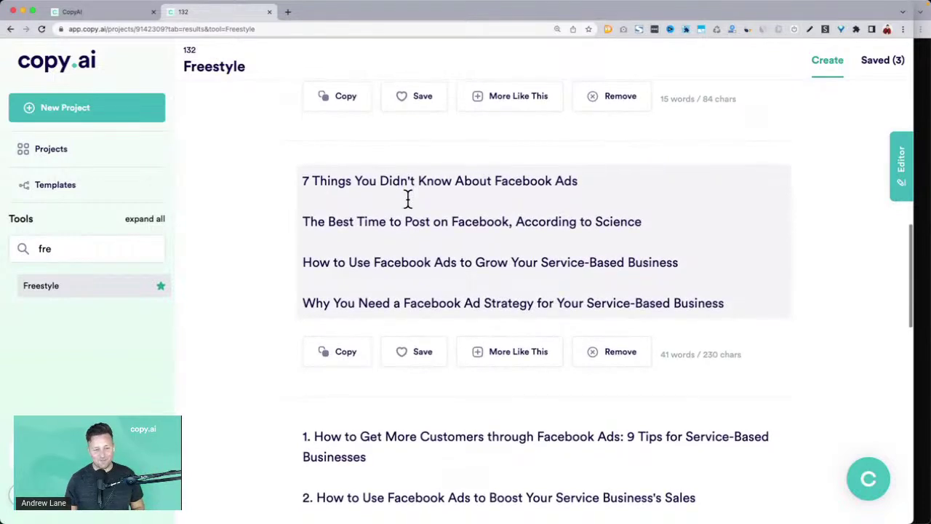
Compare the blog titles in the third and fourth results, including the Facebook ad strategy and "3 Easy Ways" ideas.
drag(315, 303, 730, 302)
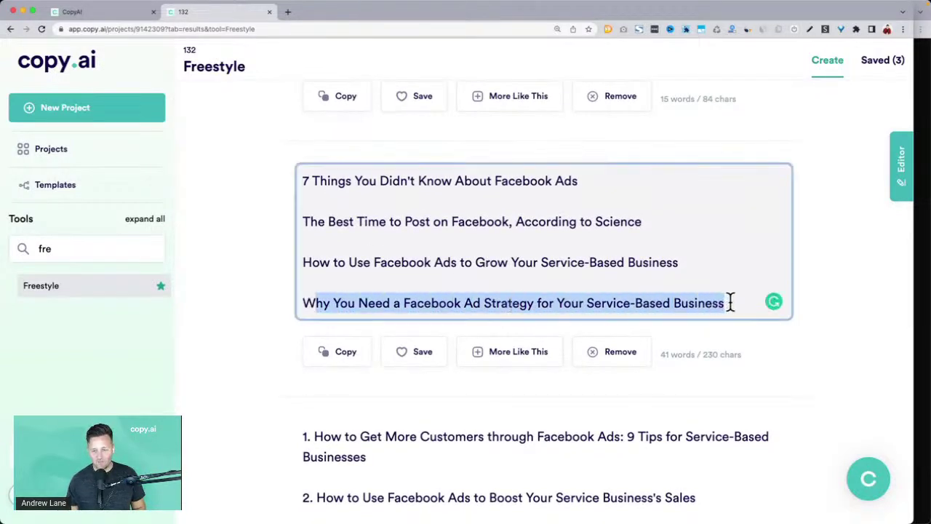
click(304, 221)
triple_click(689, 220)
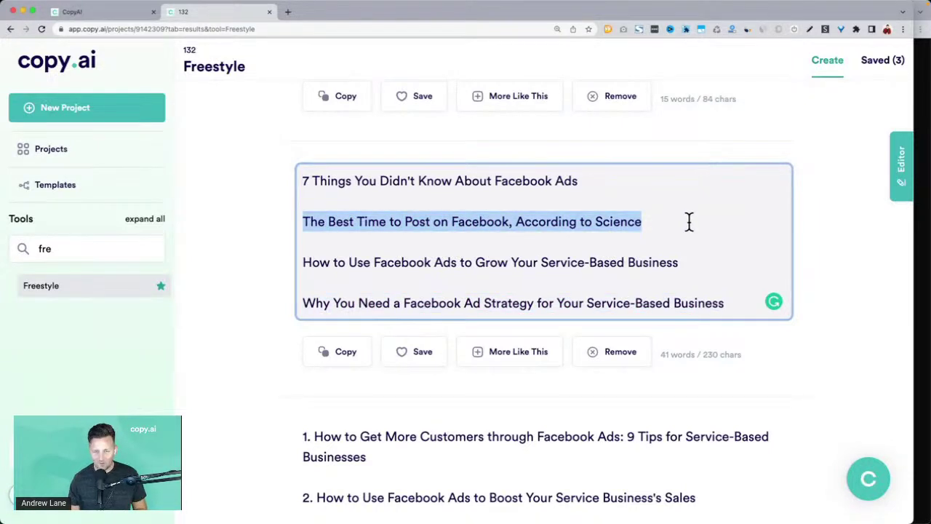
scroll(688, 220, down, 4)
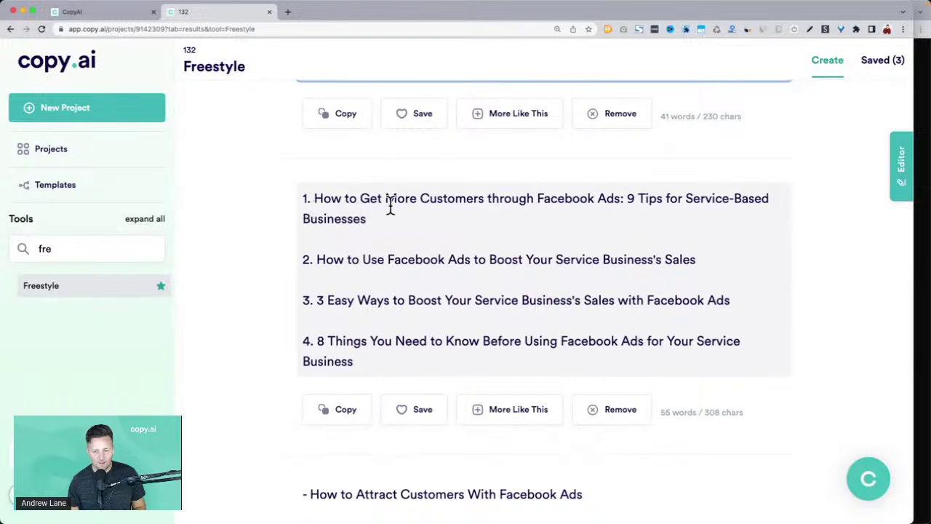
drag(639, 196, 367, 221)
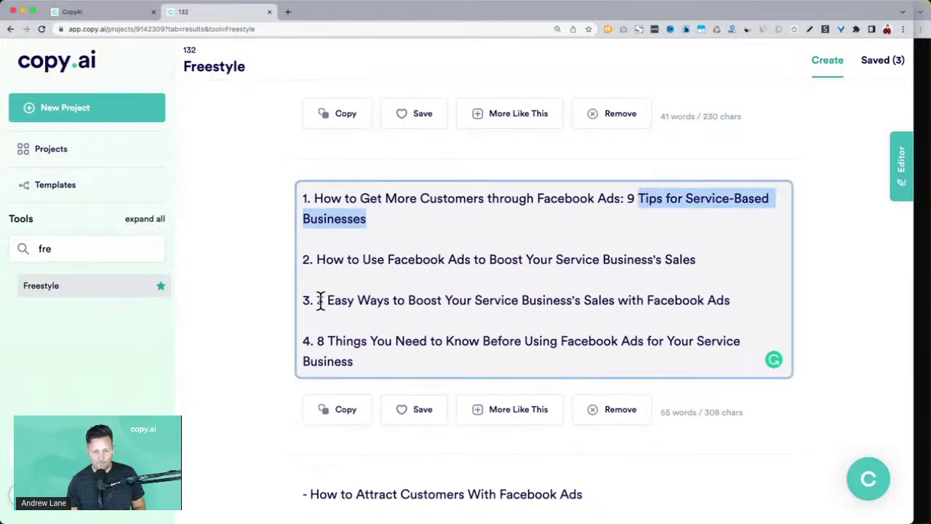
drag(318, 300, 603, 306)
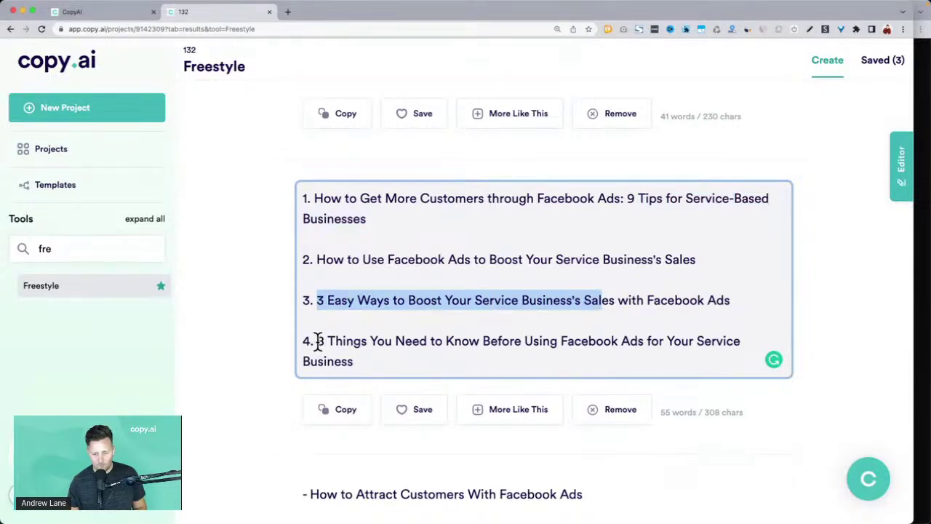
drag(318, 342, 359, 358)
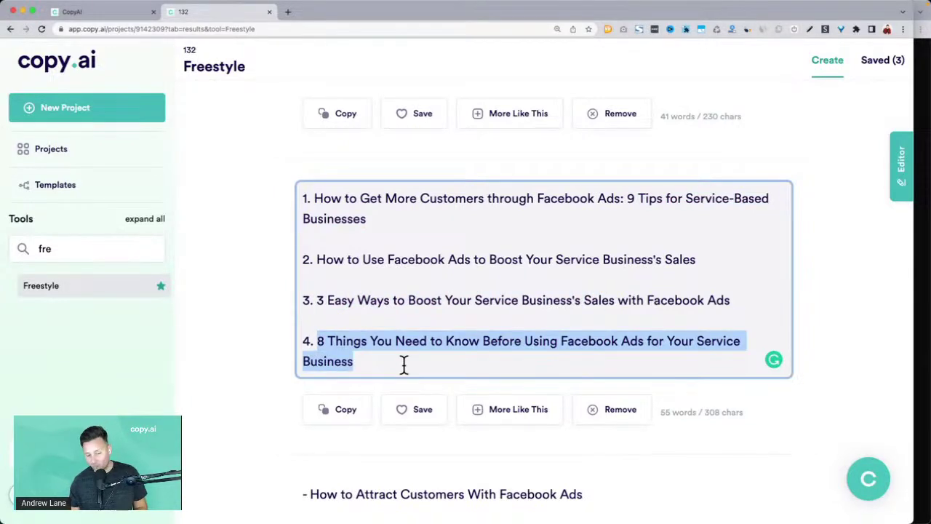
Copy the title "8 Things You Need to Know Before Using Facebook Ads for Your Service Business" from the fourth result.
scroll(403, 364, down, 4)
click(338, 200)
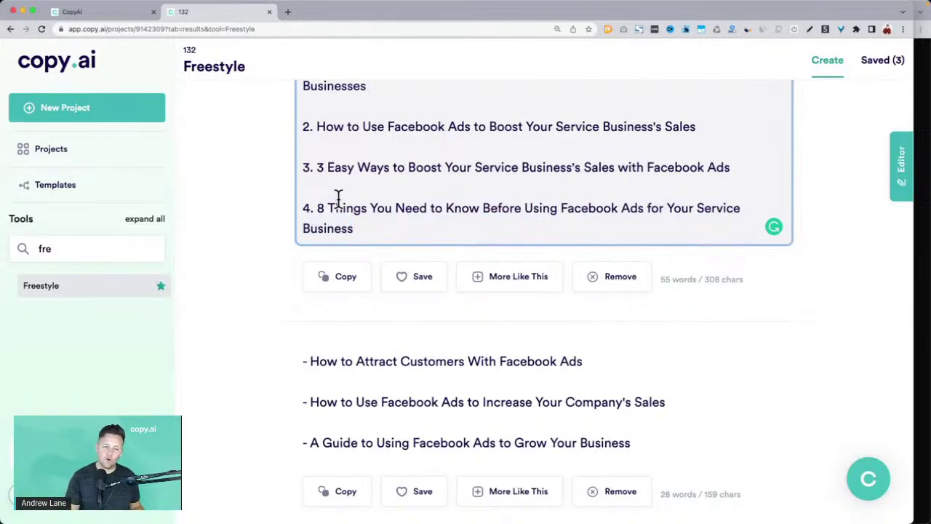
drag(321, 207, 395, 233)
click(342, 277)
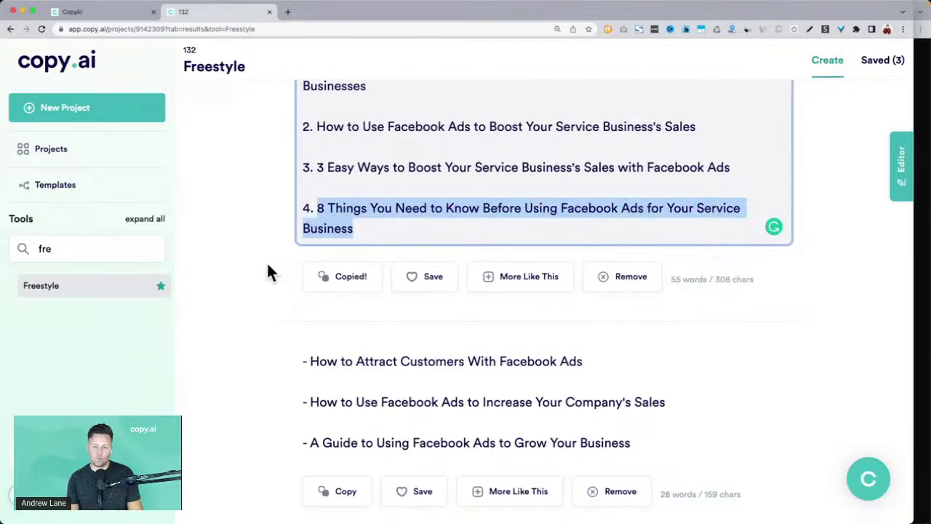
Add the main-points line "Topic: 8 Things You Need to Know Before Using Facebook Ads for Your Service Business" below the service line.
scroll(276, 258, up, 15)
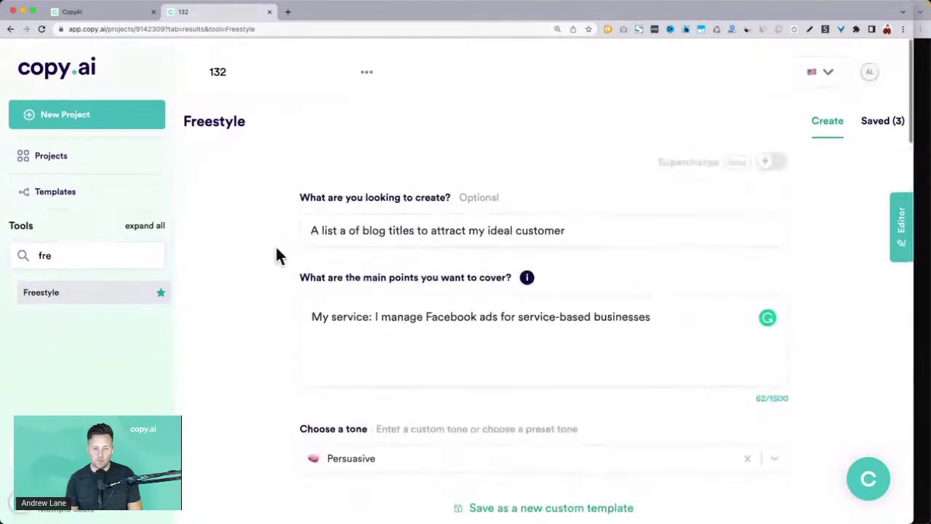
click(420, 336)
key(Return)
text(To)
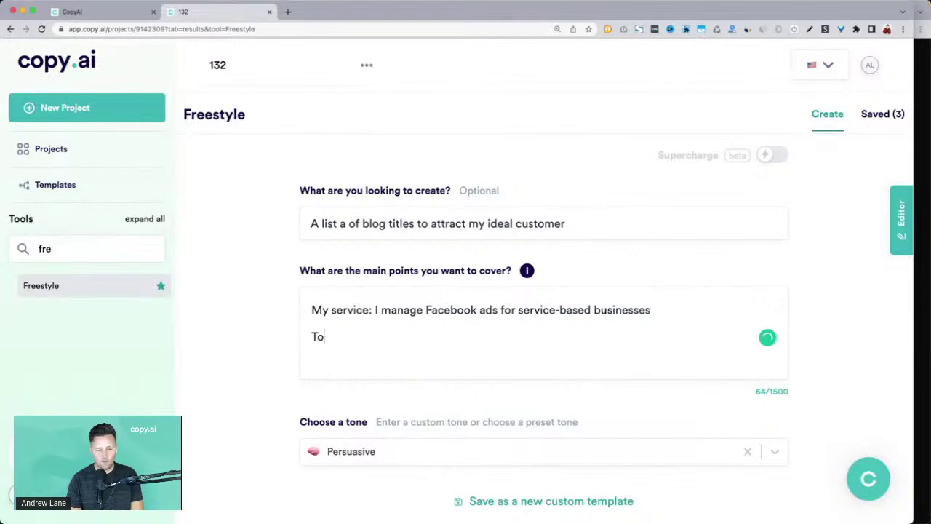
text(pic:)
key(ctrl+v)
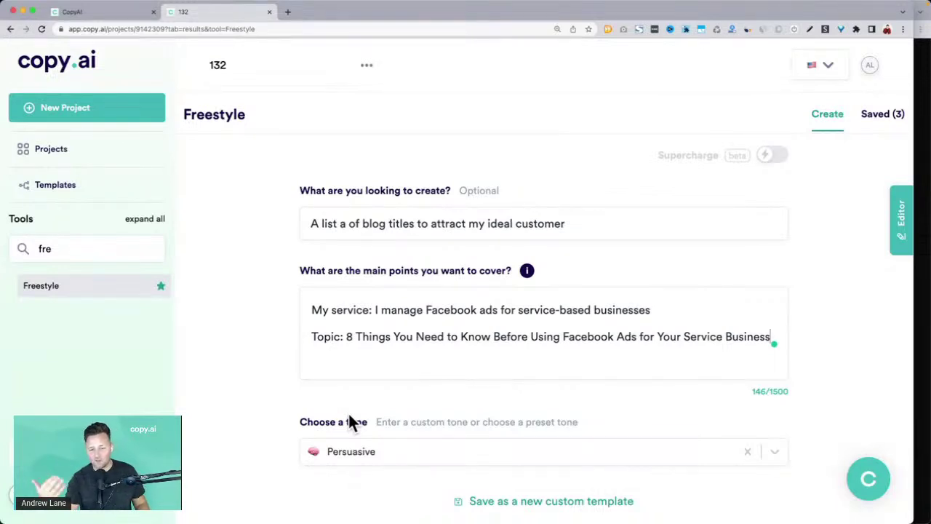
Clear the description of what to create, leaving only the service and topic in the main points.
triple_click(358, 224)
text(A )
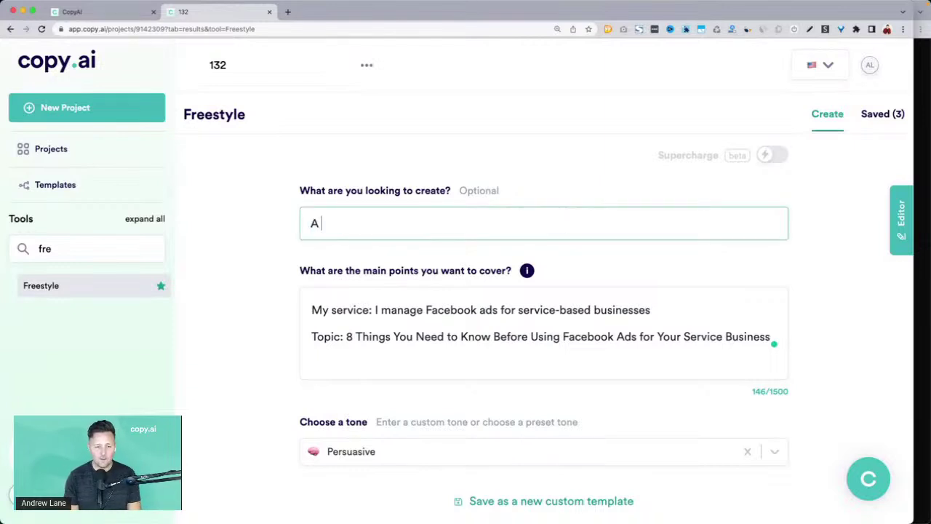
text(socila m)
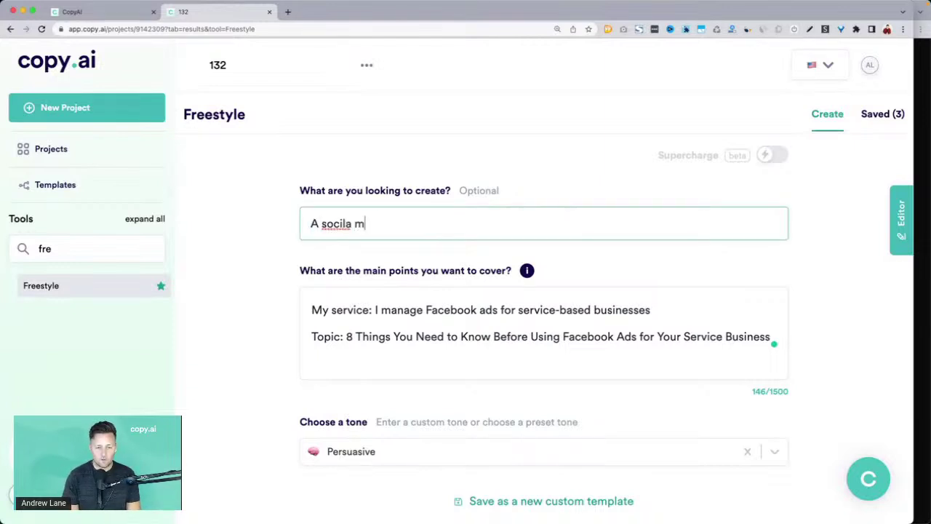
key(BackSpace)
key(BackSpace)
key(BackSpace)
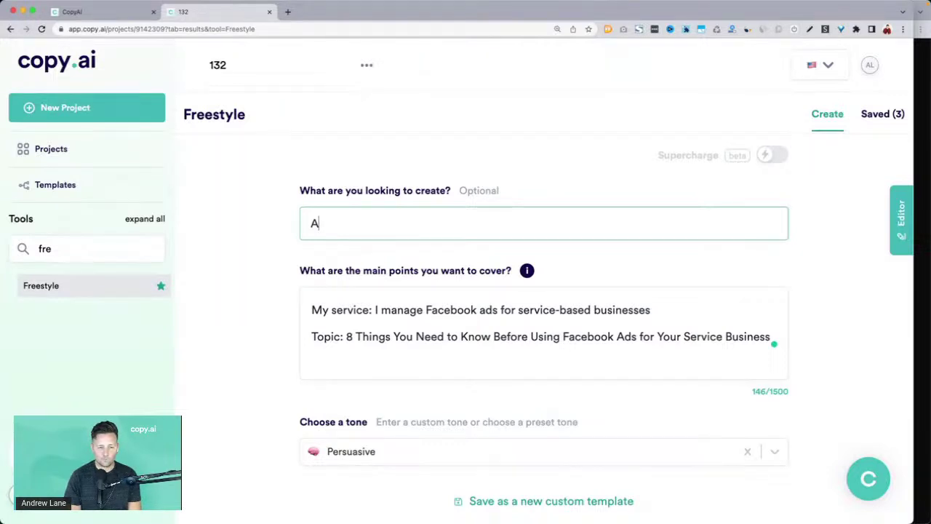
key(BackSpace)
Generate content from the service and topic main points with the Persuasive tone.
scroll(233, 286, down, 3)
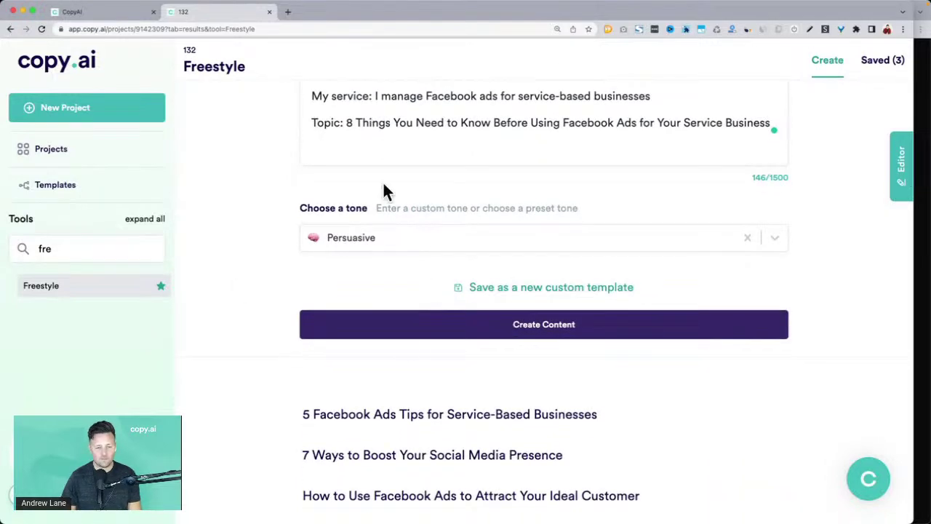
click(425, 331)
scroll(388, 167, up, 3)
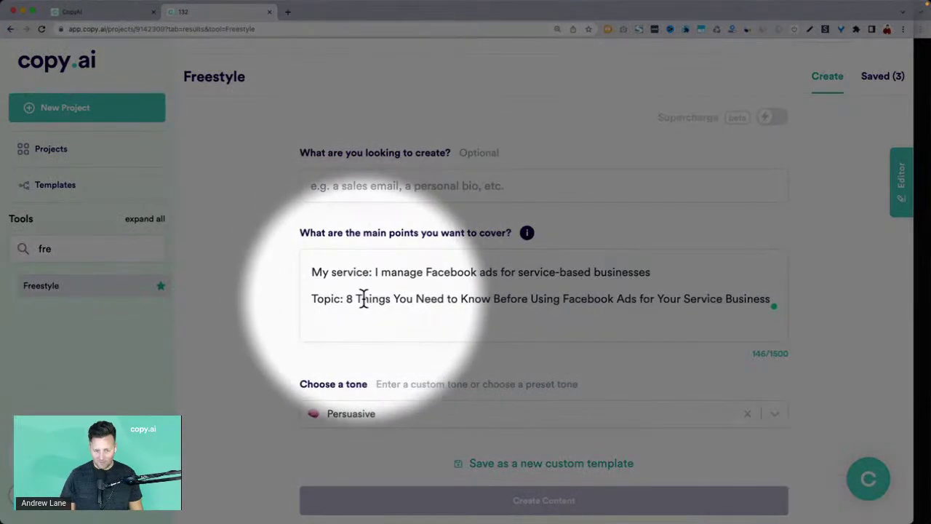
Examine the first newly generated result, covering its introduction and the numbered Facebook ads tips.
scroll(363, 302, down, 5)
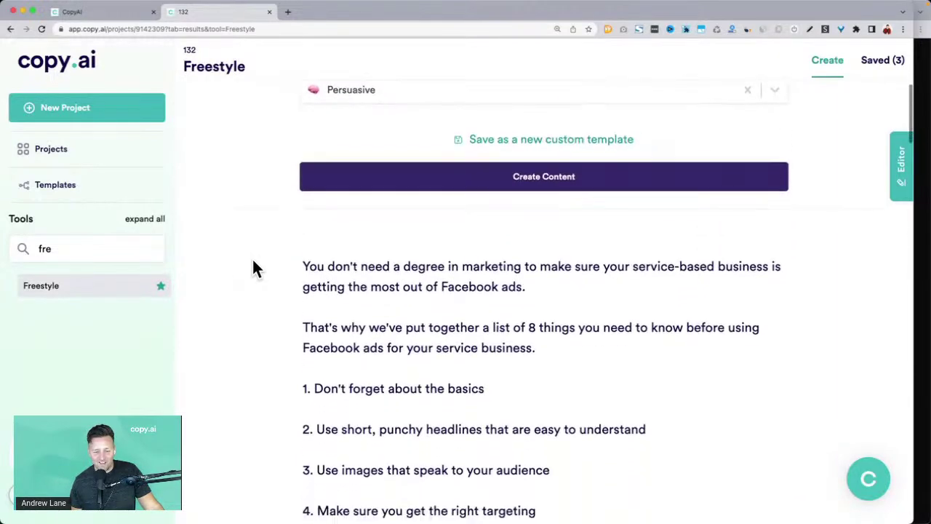
scroll(254, 267, down, 3)
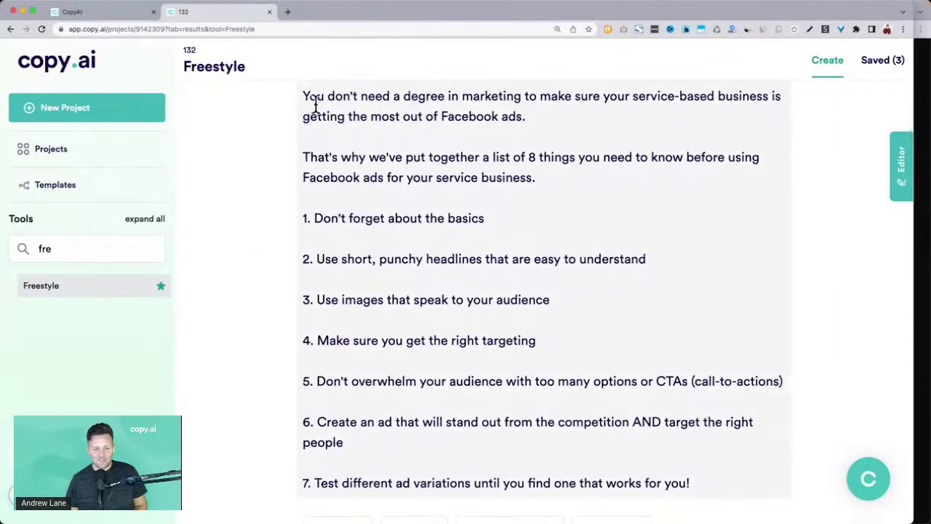
drag(304, 96, 586, 107)
drag(305, 157, 558, 173)
click(396, 230)
drag(349, 259, 509, 259)
click(515, 297)
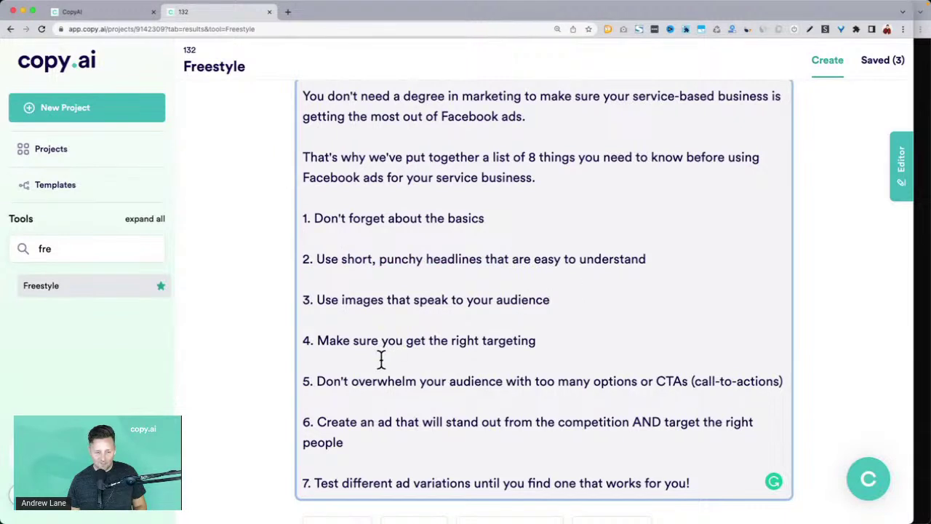
drag(324, 289, 565, 293)
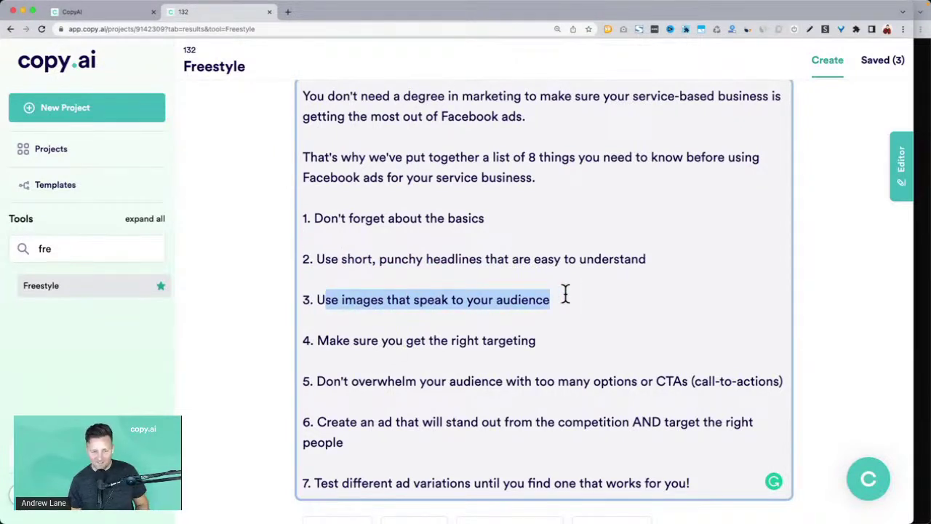
click(565, 294)
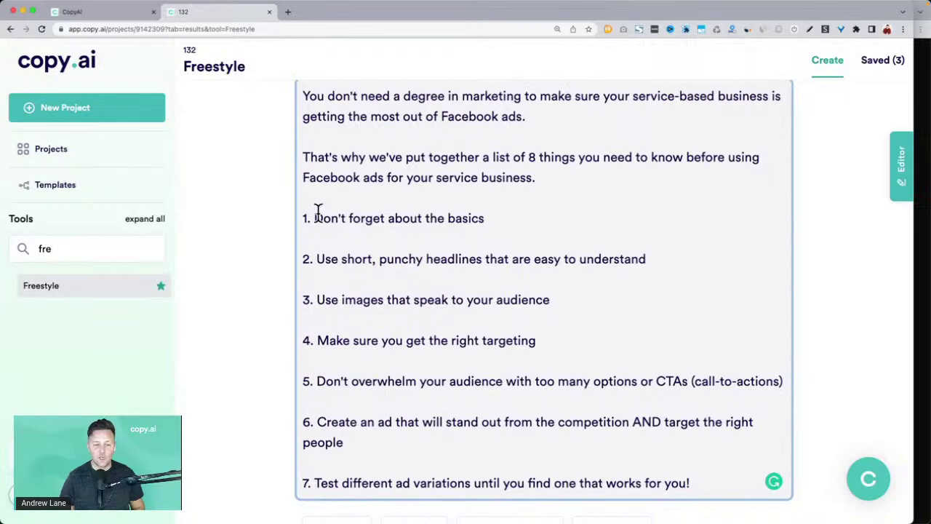
drag(314, 218, 506, 217)
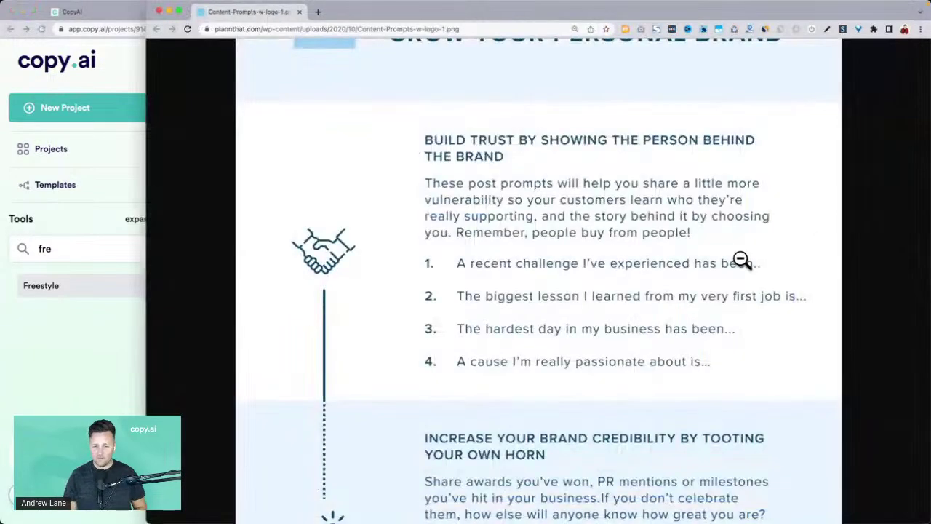
Look through the brand credibility and thought leadership prompts in the Content-Prompts image, and return to the Freestyle results.
scroll(742, 259, up, 3)
click(740, 258)
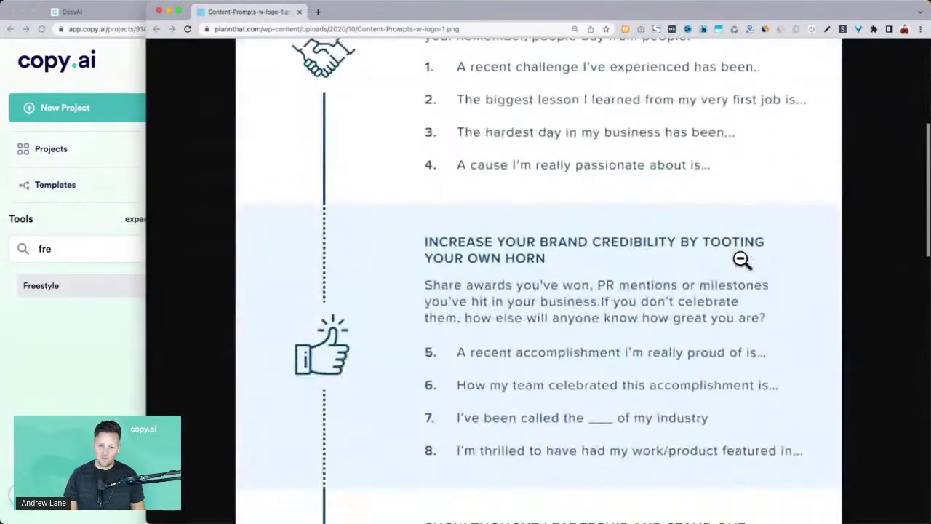
scroll(551, 166, down, 3)
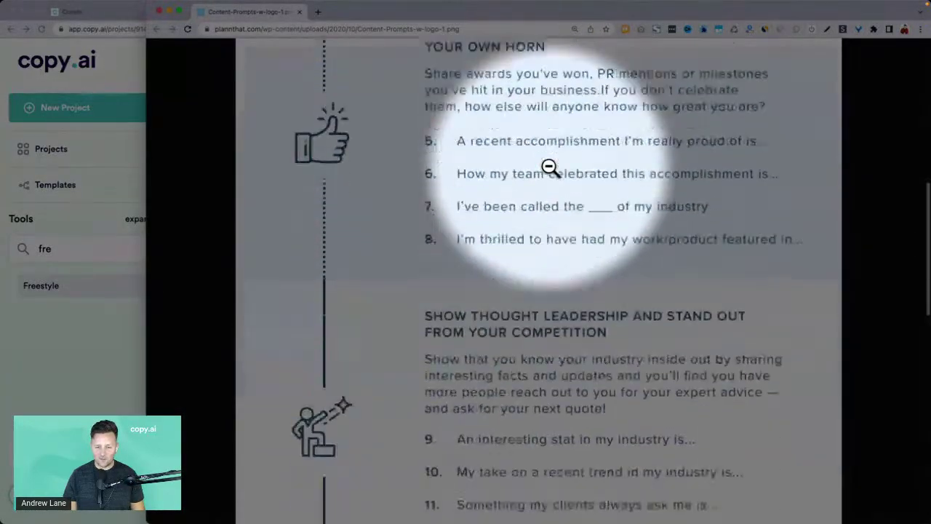
click(108, 339)
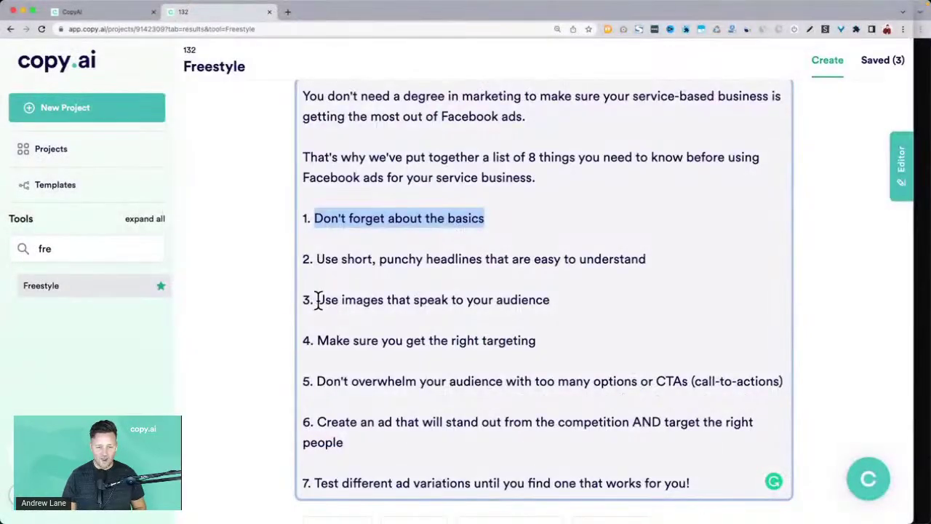
Examine the tip "Use images that speak to your audience" and review the main points that produced it.
drag(318, 299, 577, 299)
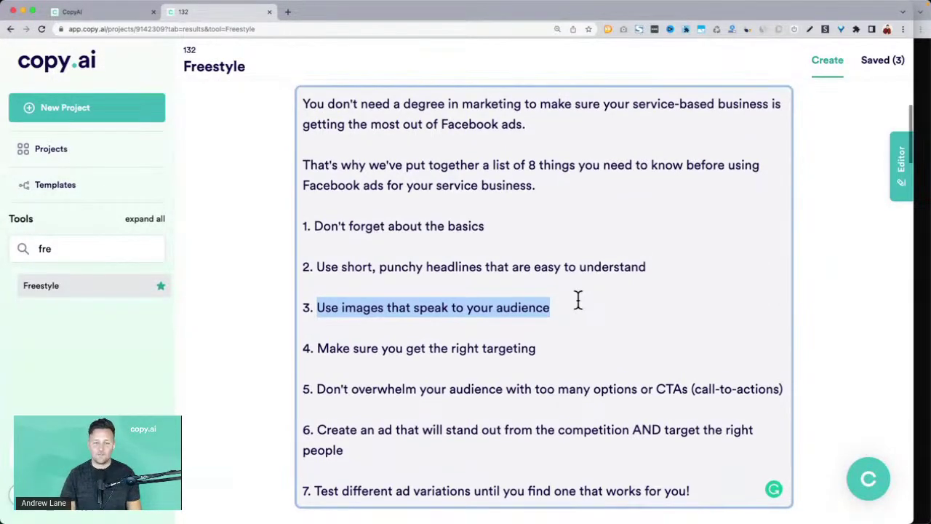
scroll(578, 299, up, 10)
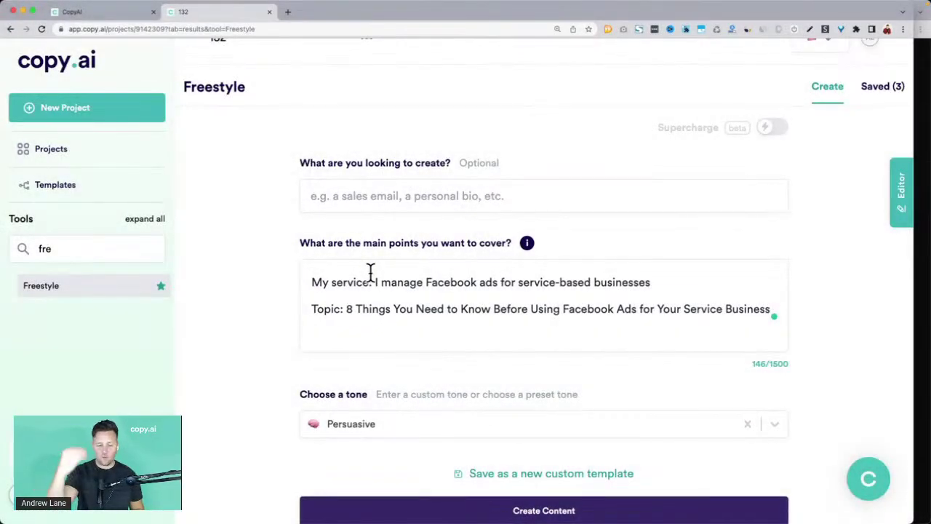
scroll(371, 276, down, 10)
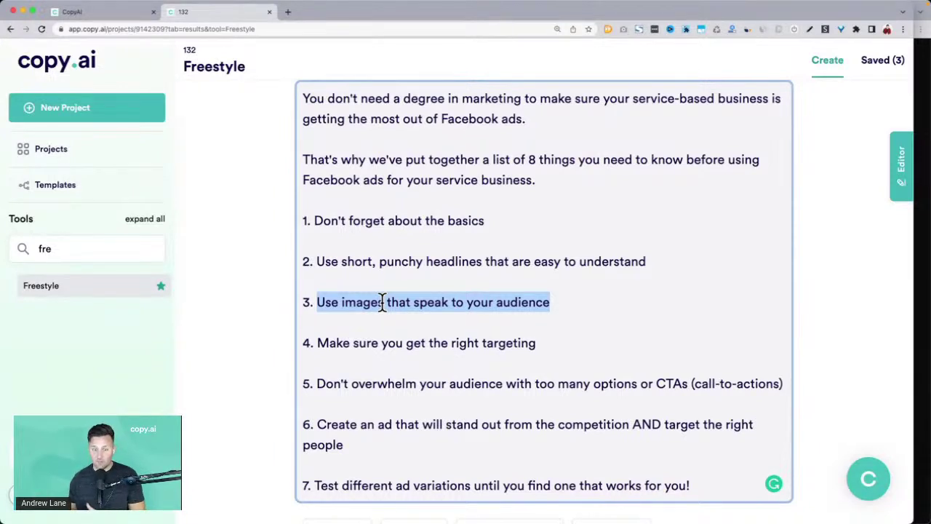
click(433, 297)
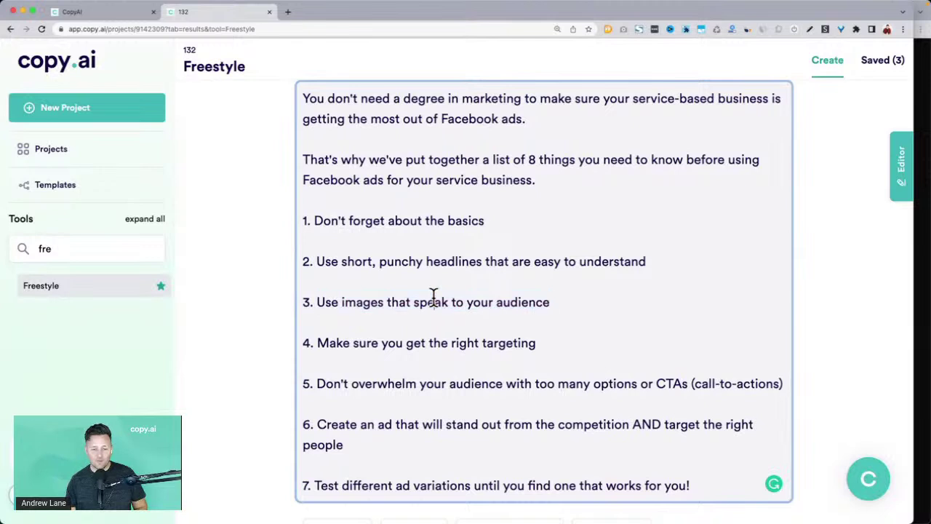
drag(313, 302, 597, 305)
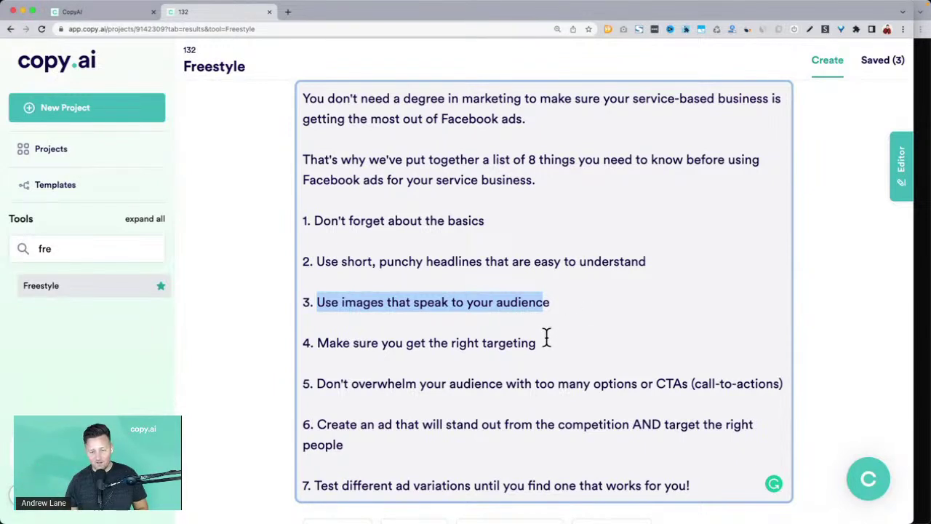
Review the first result's tips on audience-focused images, short punchy headlines and not overwhelming the audience with options or CTAs.
drag(546, 339, 357, 341)
drag(360, 294, 613, 295)
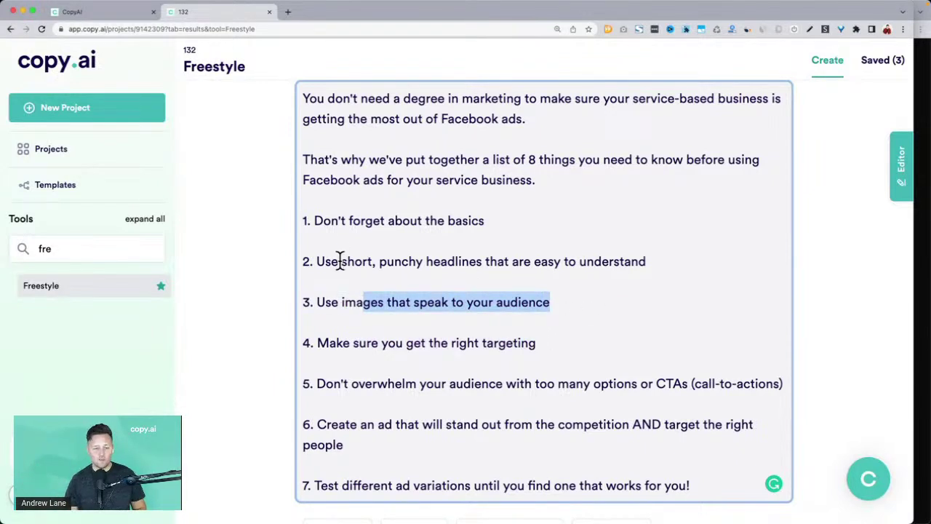
drag(339, 262, 744, 262)
drag(335, 383, 497, 385)
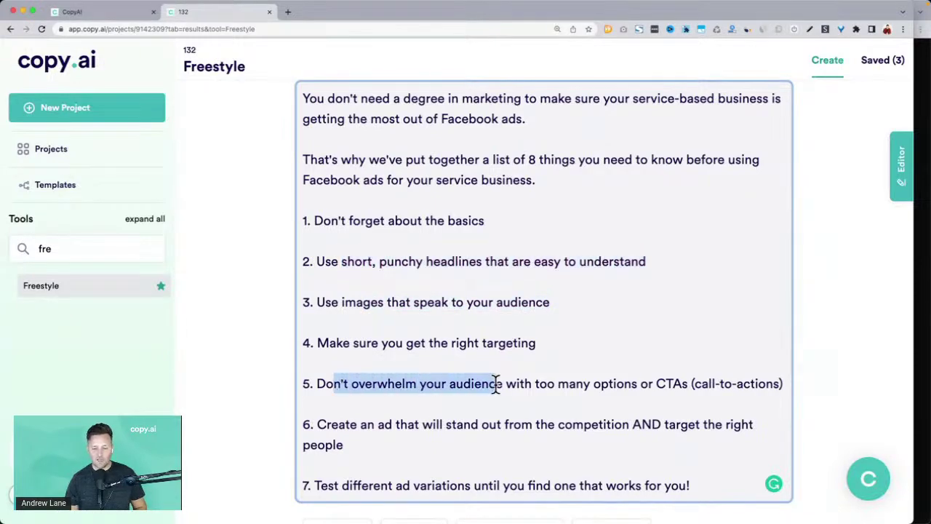
Examine the second result's introduction and its explanations under "Know your audience" and "Be consistent with messaging".
scroll(268, 354, down, 6)
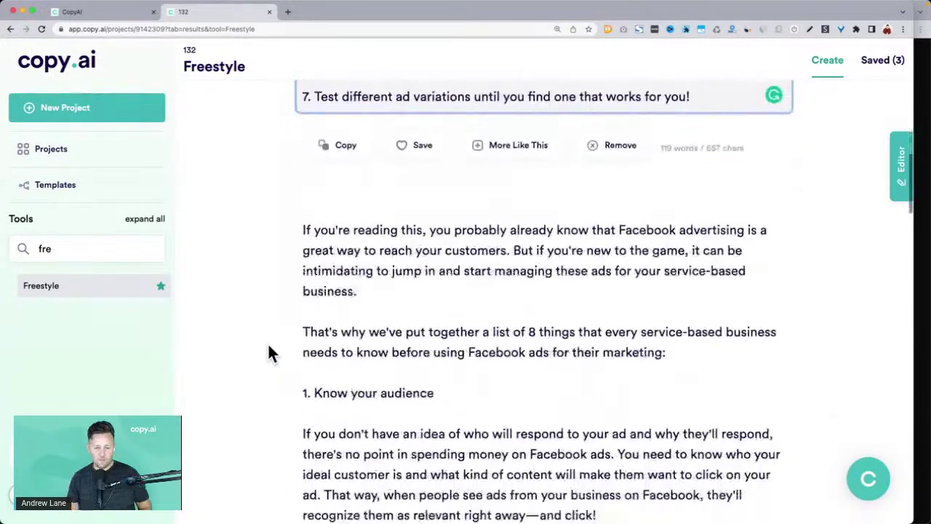
scroll(268, 354, down, 3)
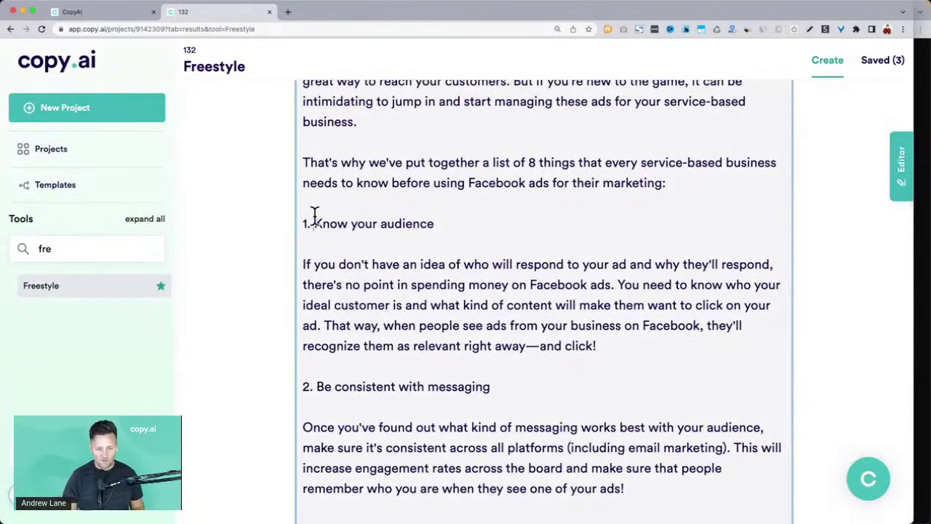
drag(313, 223, 623, 347)
click(624, 347)
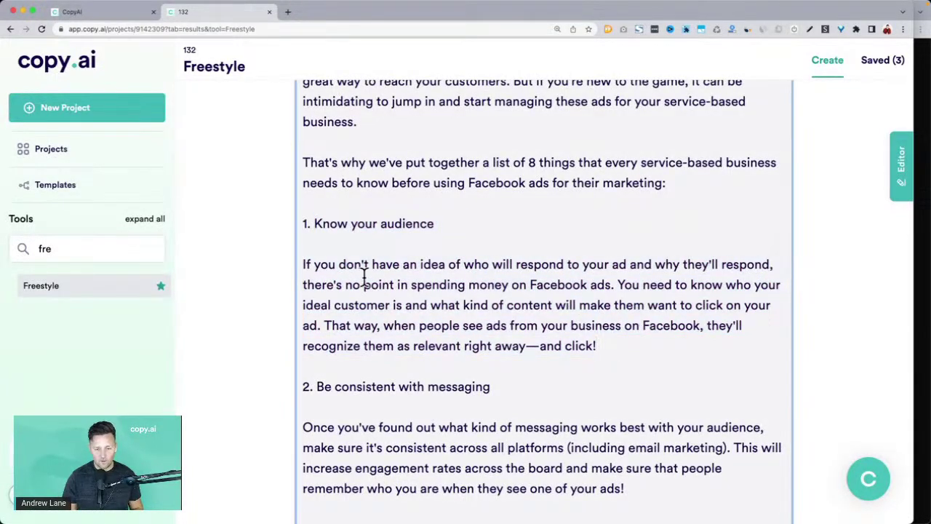
drag(313, 264, 619, 357)
scroll(618, 360, down, 4)
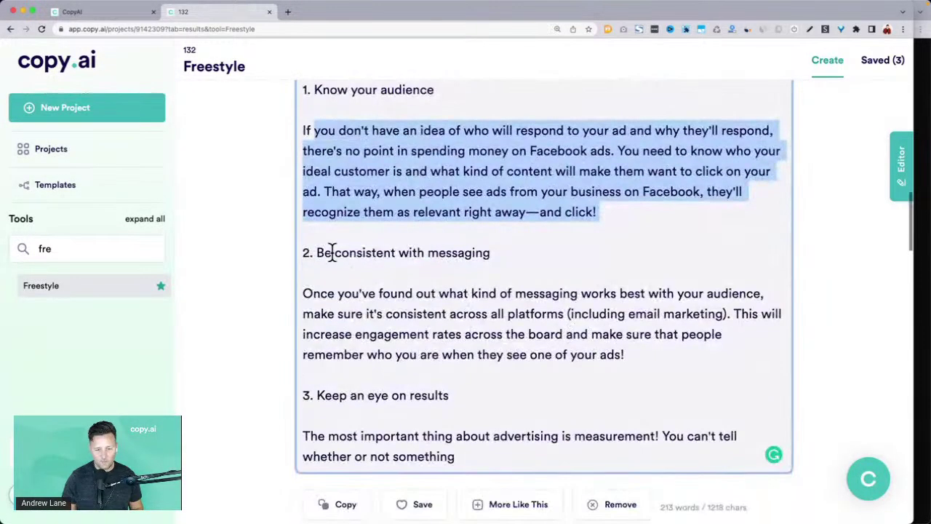
drag(306, 291, 688, 370)
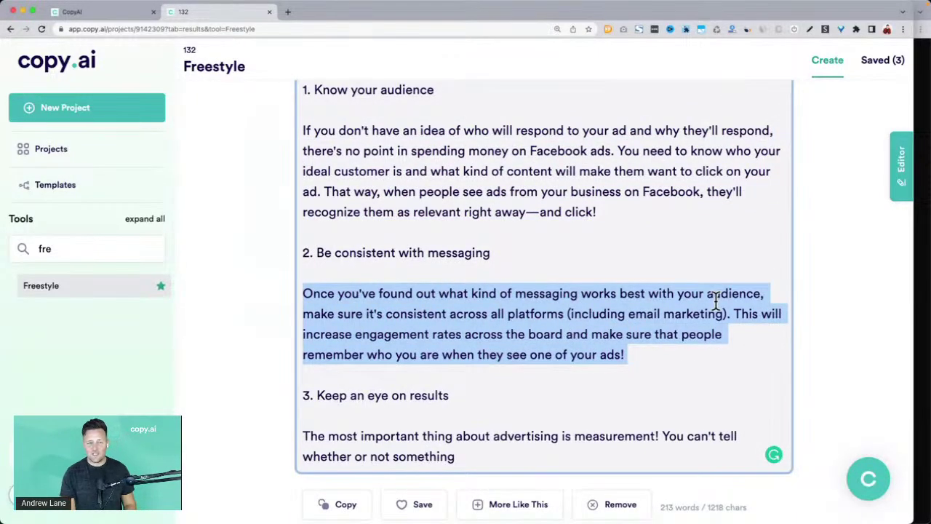
Switch to the presentation's "Today's demo" slide and review the point on turning thoughts into written social posts.
key(ctrl+Up)
click(531, 29)
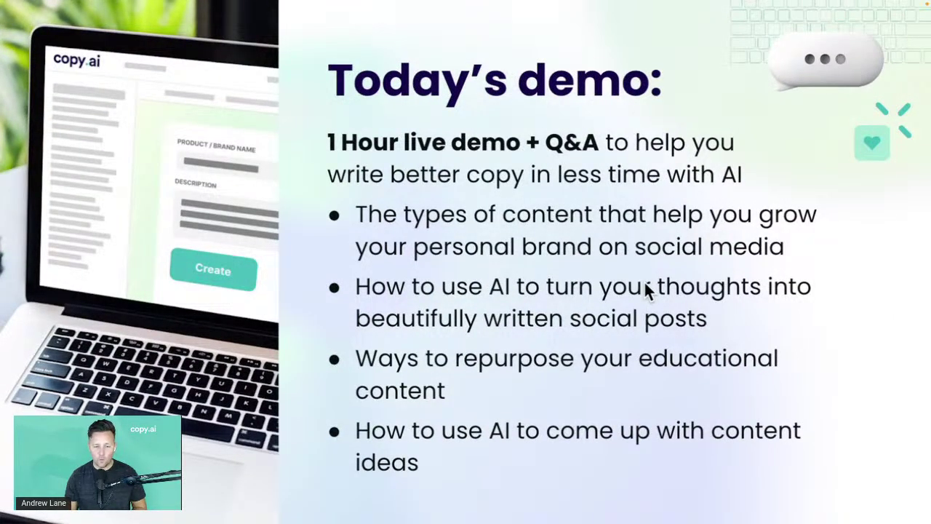
key(ctrl+alt+s)
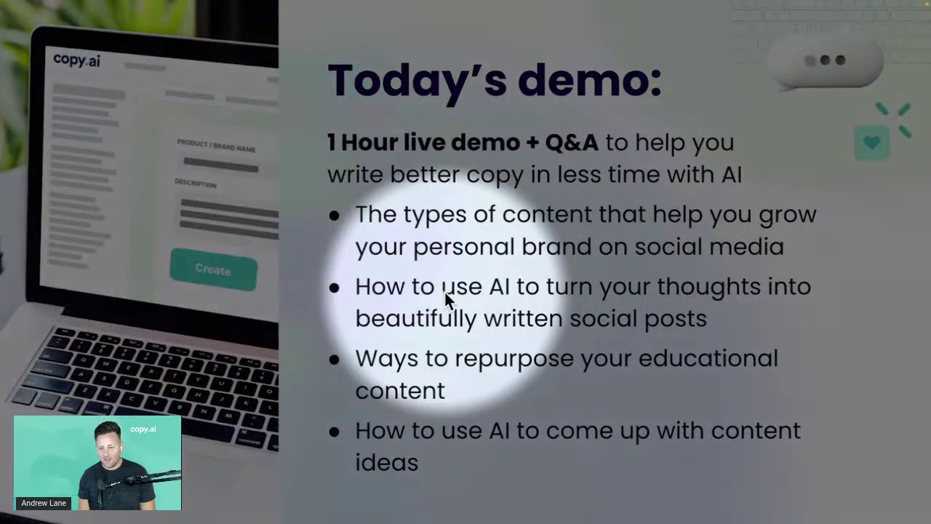
key(ctrl+alt+s)
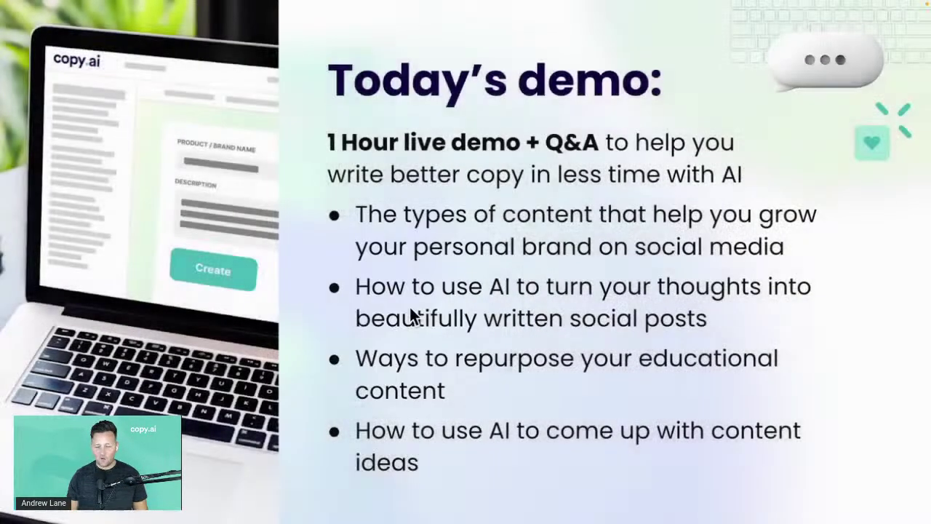